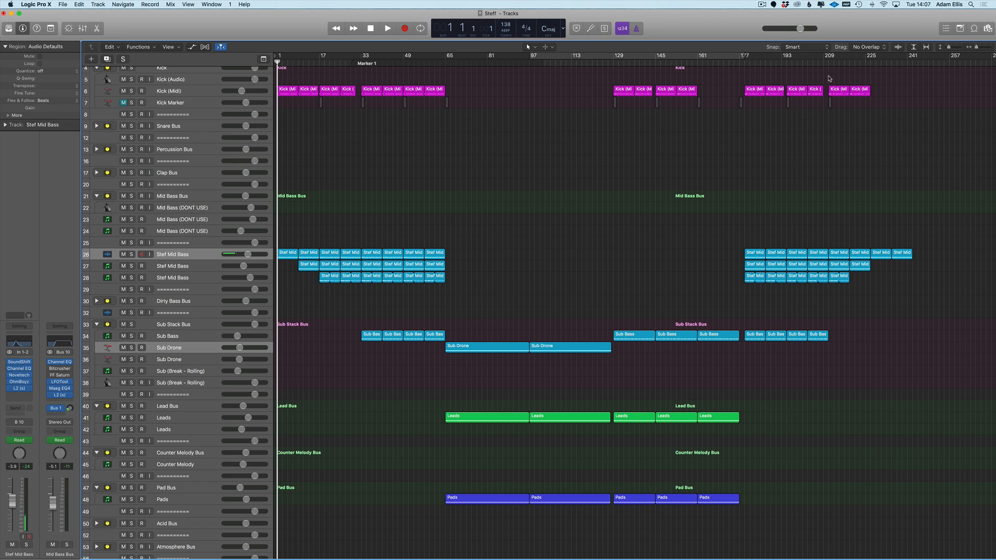
- Examine the Sub Drone, Leads and Pads regions that make up the breakdown between bars 65 and 129
left_click_drag(903, 81, 231, 114)
scroll(466, 319, "down", 3)
left_click(455, 310)
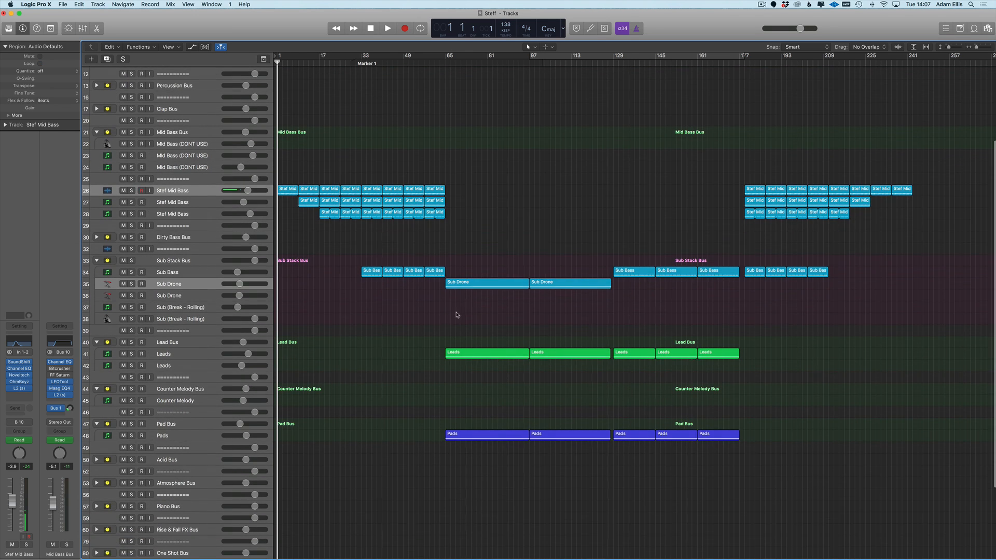
key("super+Left")
left_click_drag(550, 251, 482, 437)
left_click(407, 420)
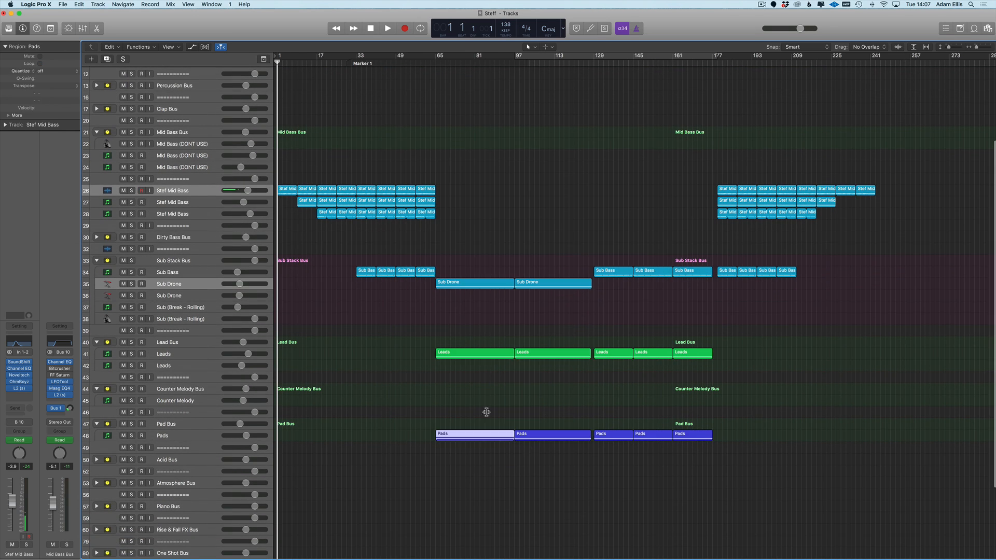
left_click_drag(405, 338, 523, 362)
left_click_drag(480, 259, 529, 329)
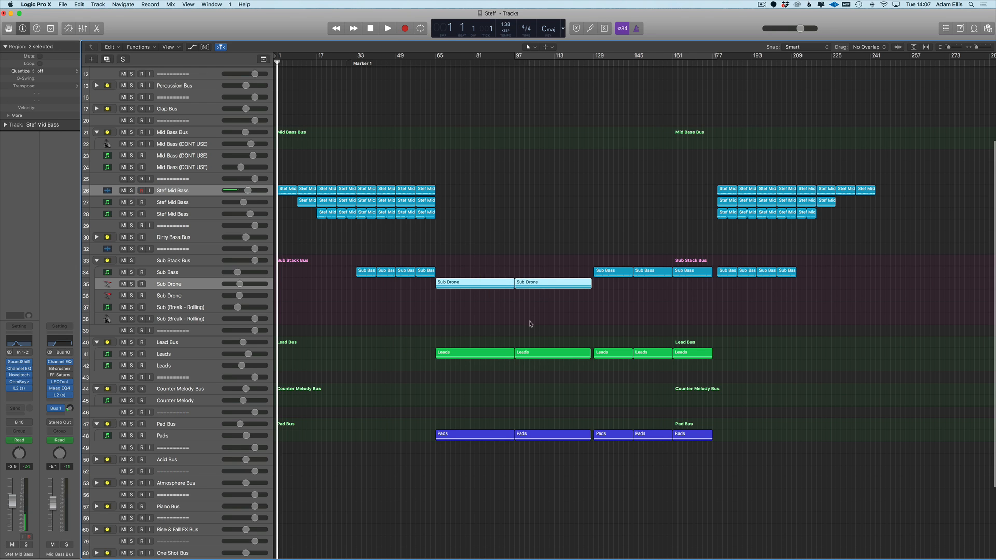
left_click(529, 329)
key("super+Left")
left_click(199, 284)
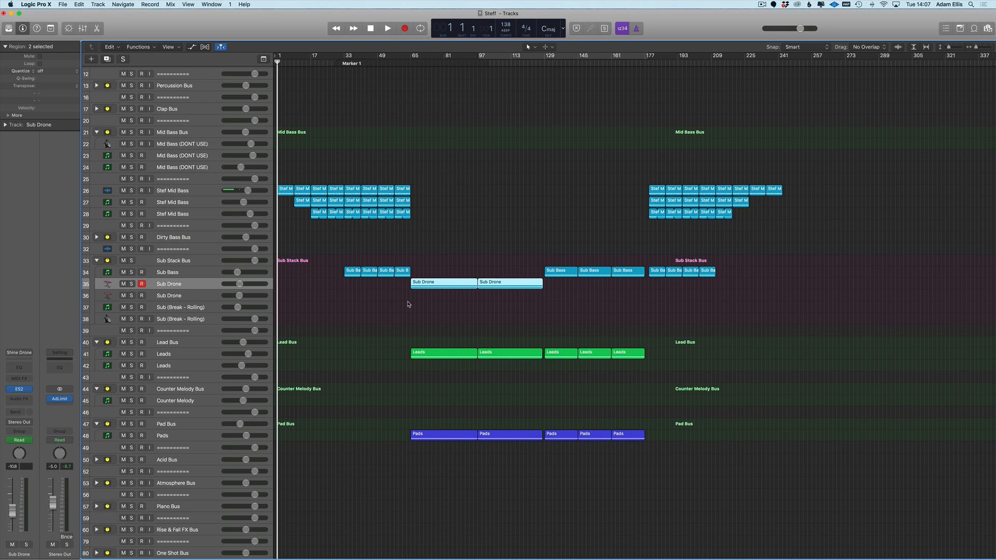
left_click(389, 295)
left_click_drag(378, 321, 490, 368)
left_click_drag(380, 420, 483, 448)
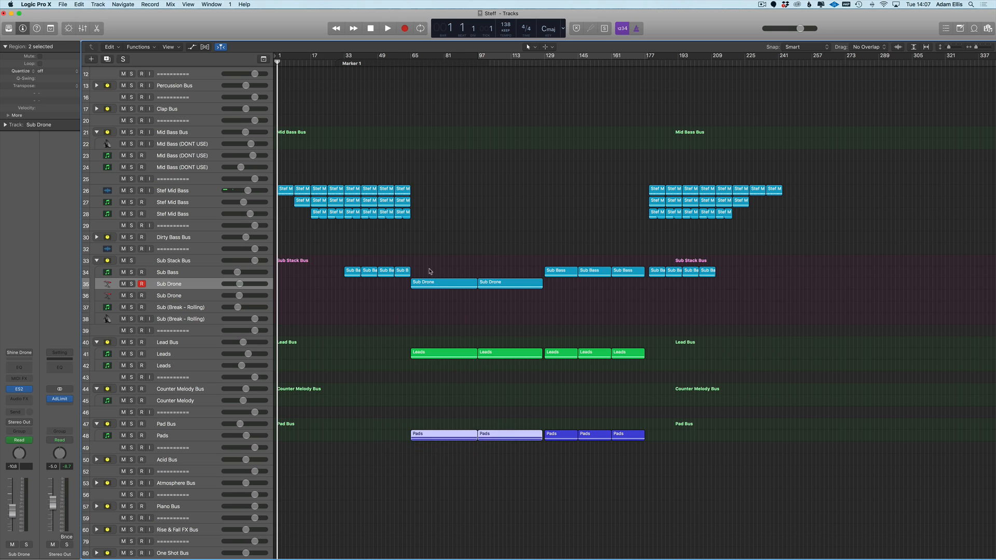
- Show the track automation to examine the Sub Drone's ES2 cutoff curve, and hide it again
left_click(431, 283)
scroll(422, 426, "down", 1)
scroll(423, 426, "up", 3)
left_click_drag(469, 496, 450, 303)
left_click(409, 354)
key("a")
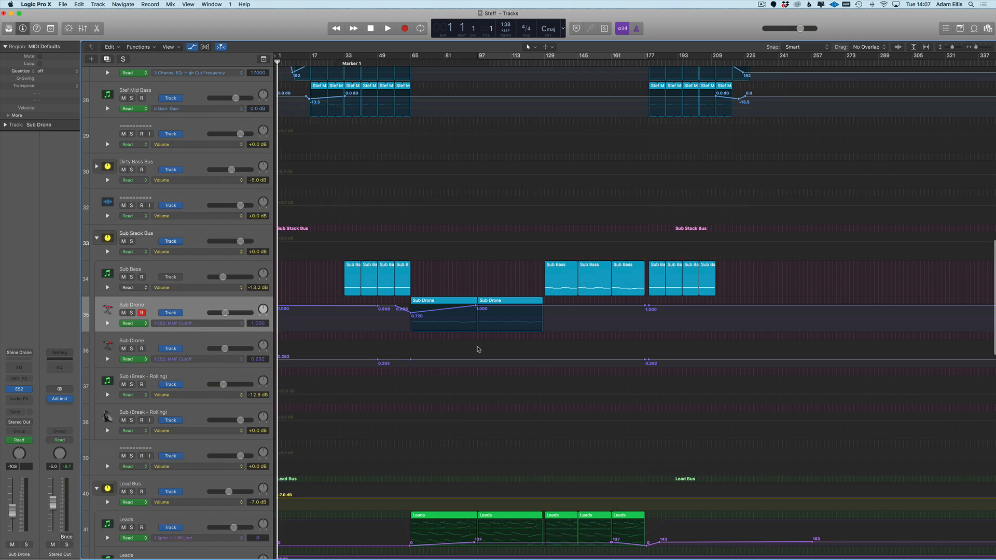
key("a")
scroll(468, 343, "up", 4)
scroll(455, 359, "down", 1)
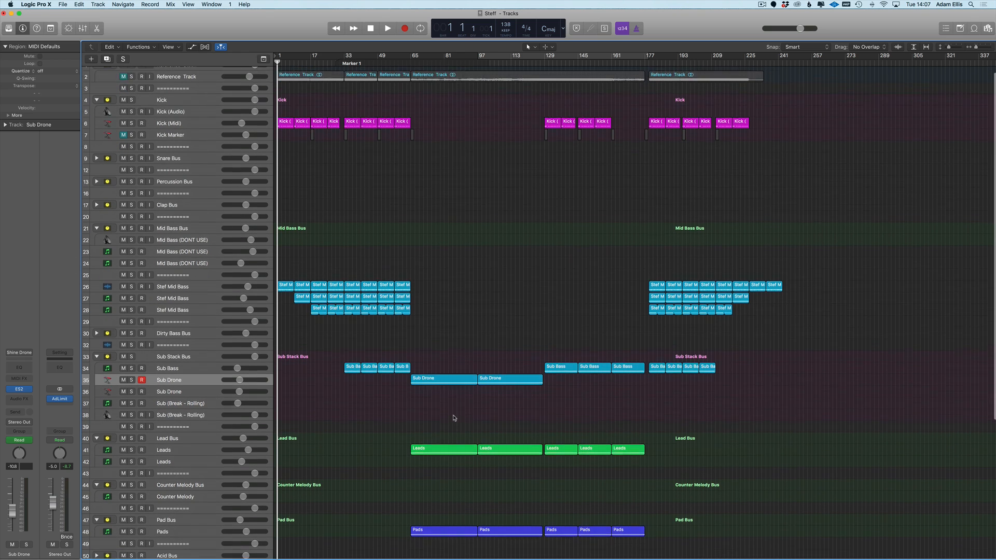
- Examine the notes of the Sub Bass regions in the Piano Roll, and close the editor
scroll(464, 401, "right", 1)
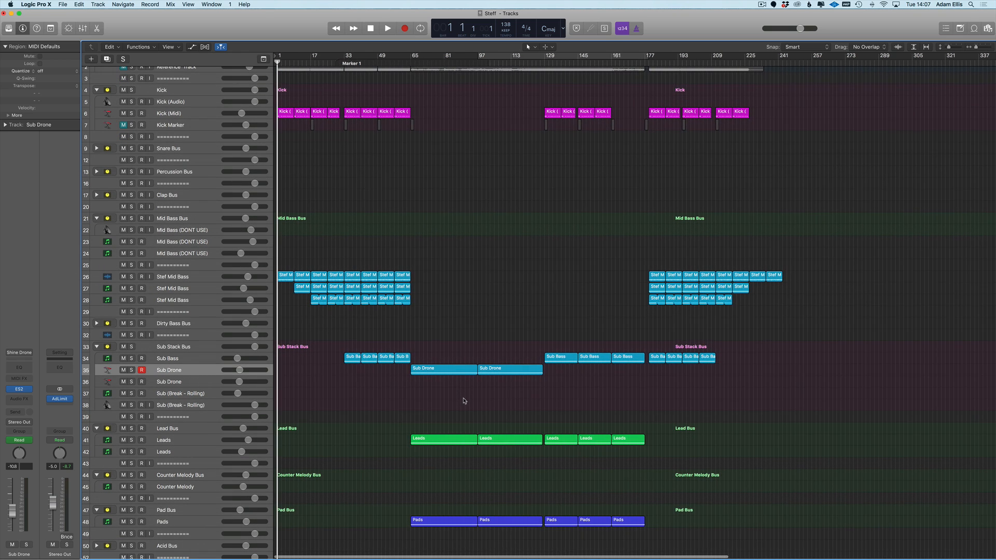
scroll(438, 370, "up", 1)
left_click(186, 372)
key("a")
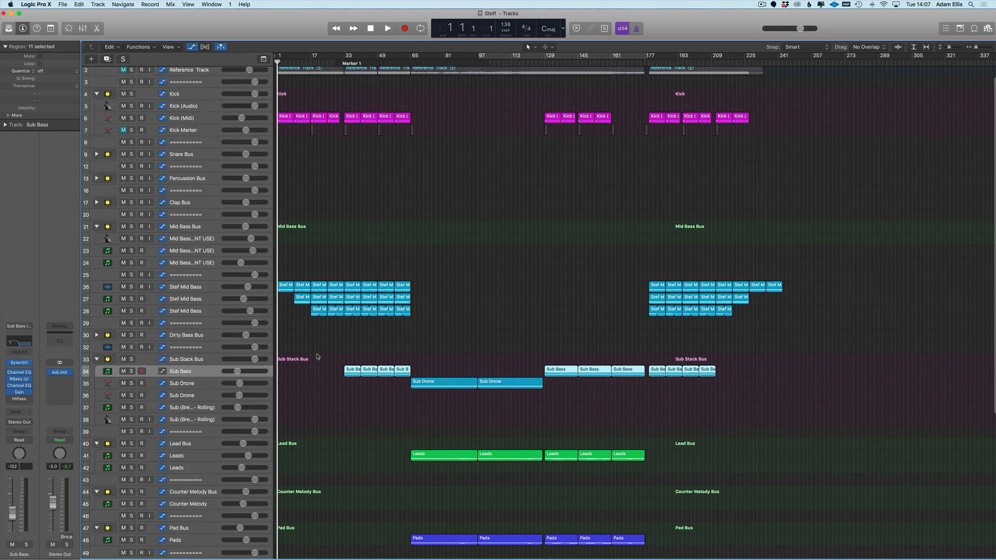
key("a")
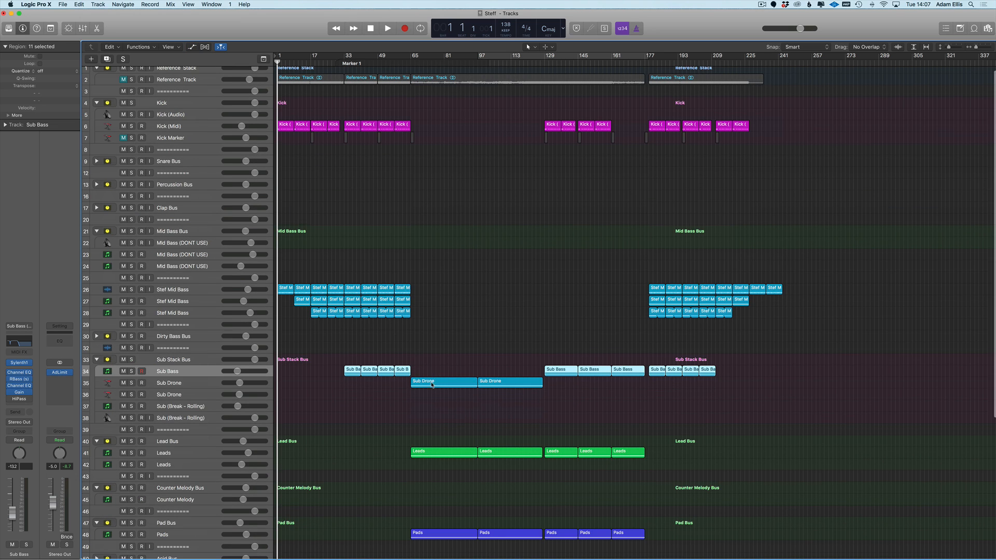
left_click(432, 385)
double_click(432, 385)
left_click(554, 193)
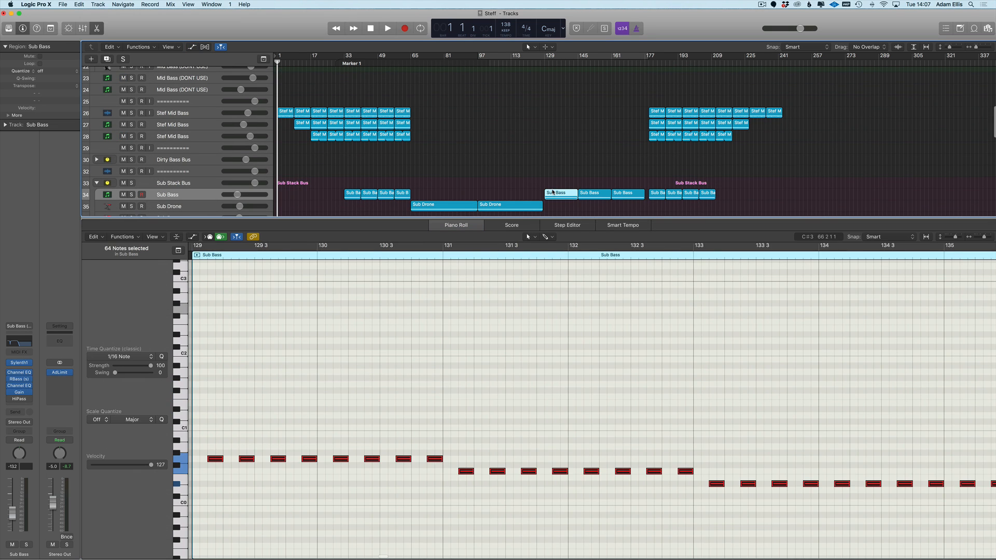
left_click_drag(337, 192, 674, 196)
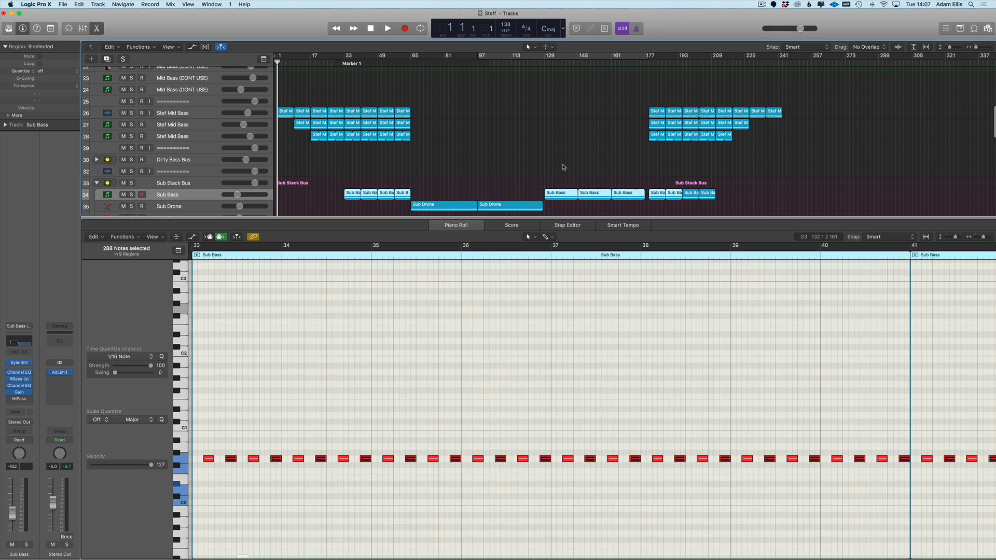
left_click(565, 166)
key("p")
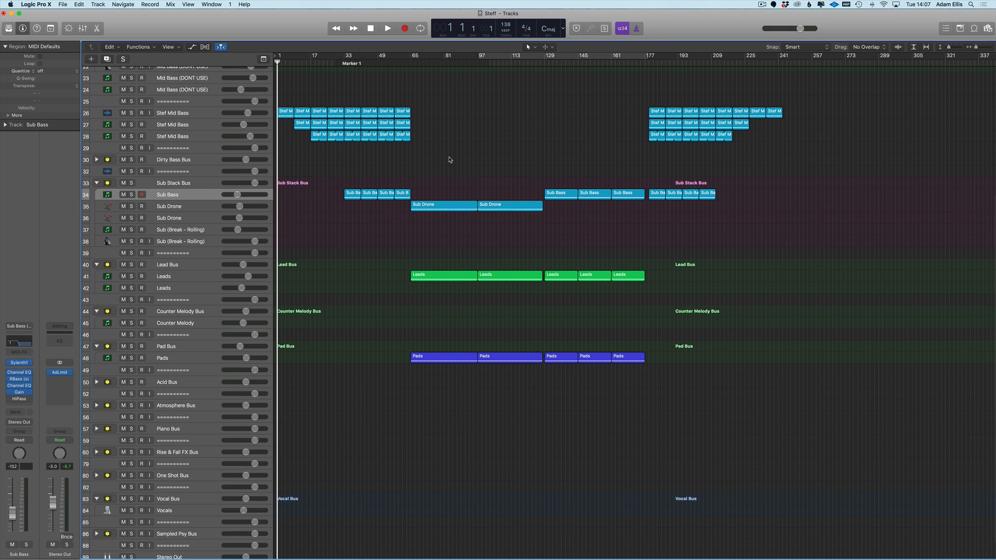
- Look over the arrangement from the kick to the pads, including the Sub Drone, Leads and Pads regions of the breakdown
scroll(430, 210, "up", 5)
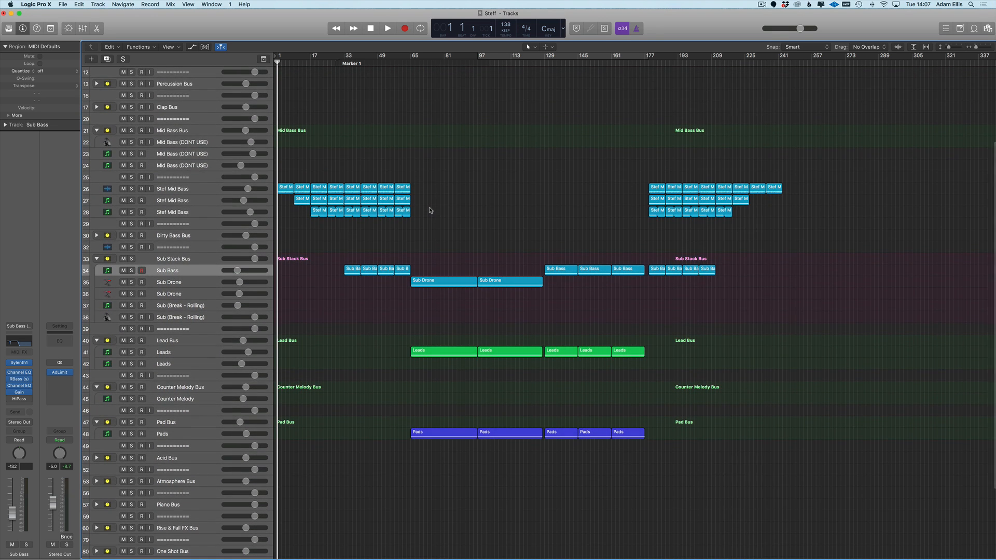
scroll(431, 211, "up", 5)
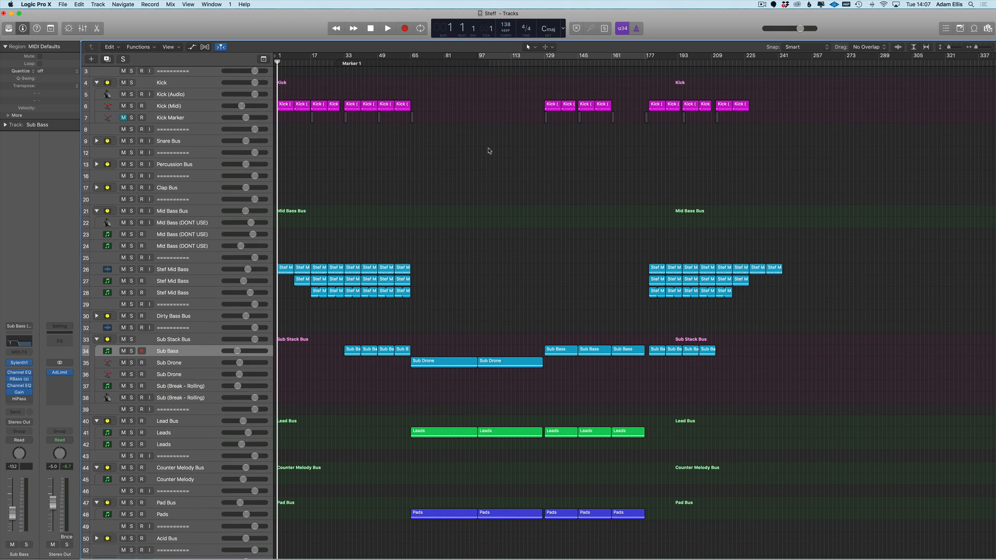
scroll(509, 360, "down", 2)
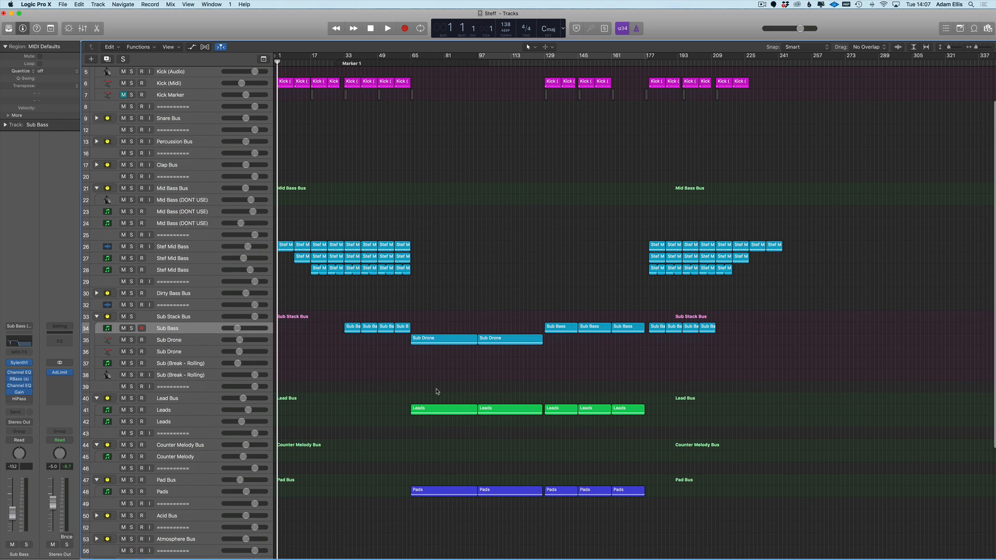
left_click_drag(442, 308, 528, 502)
left_click(647, 472)
scroll(272, 383, "up", 2)
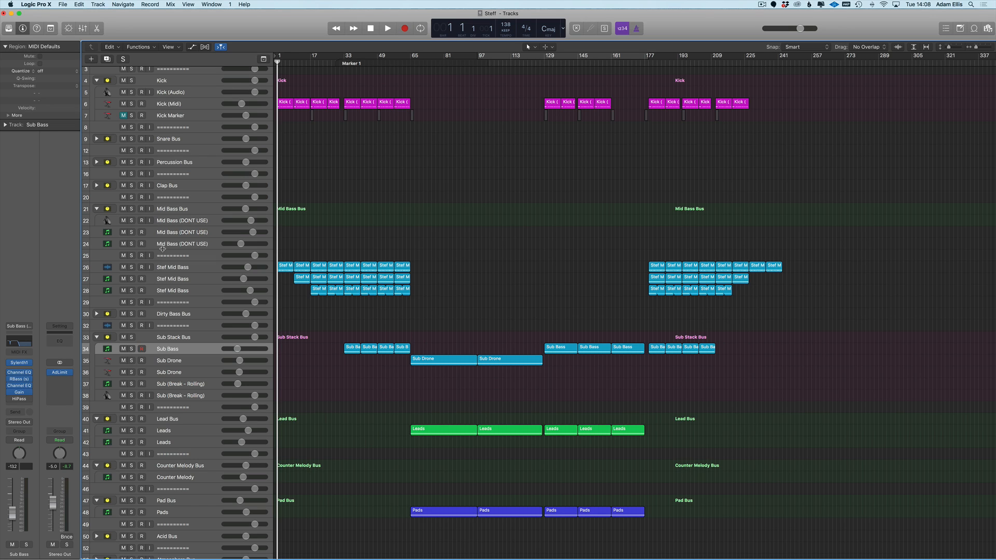
scroll(311, 285, "down", 1)
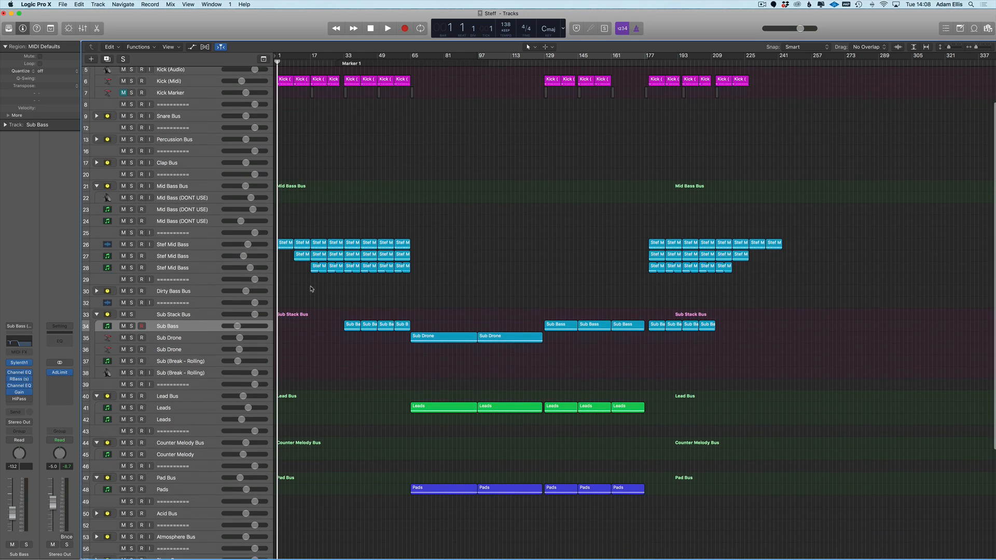
scroll(311, 285, "up", 3)
scroll(803, 143, "down", 2)
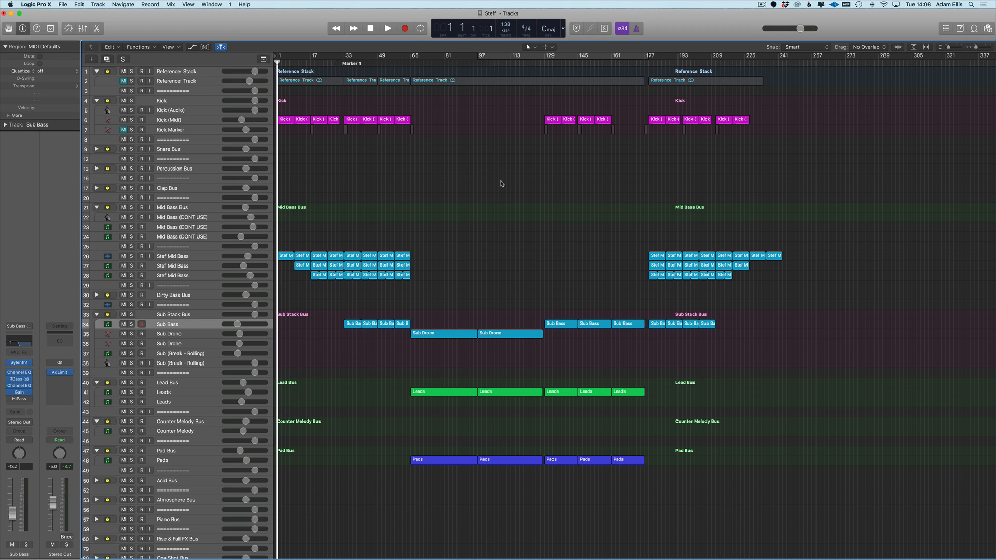
- Set a cycle range over bars 65 to 97 and start playback
left_click_drag(414, 56, 477, 57)
scroll(447, 231, "up", 2)
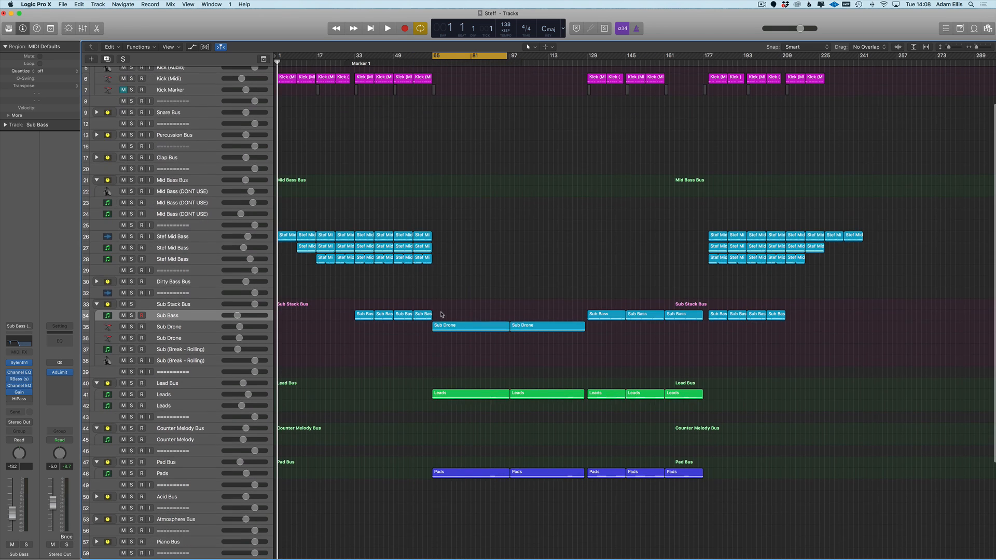
key("space")
- Lower the Sub Drone's ES2 cutoff automation point just before bar 65 to 0.000
key("a")
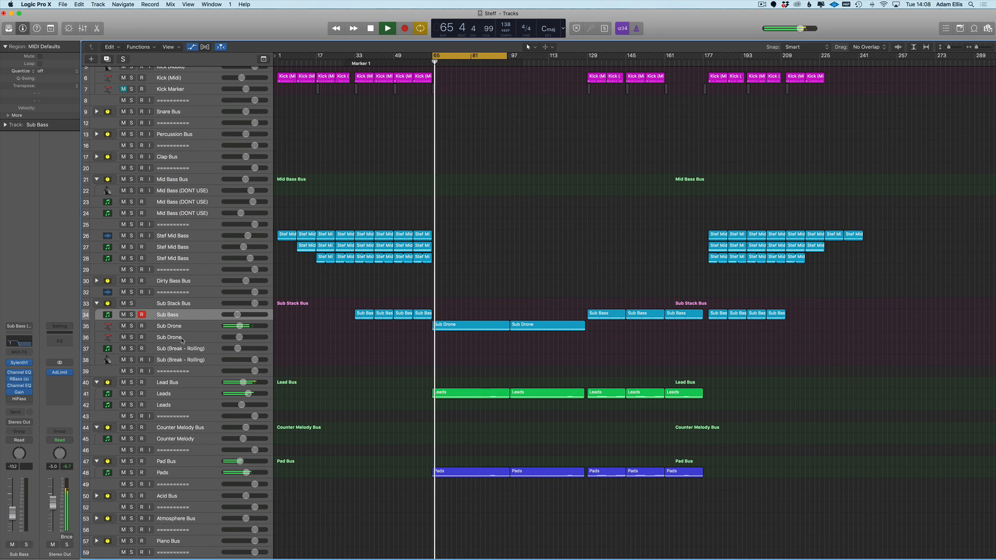
left_click_drag(433, 363, 433, 384)
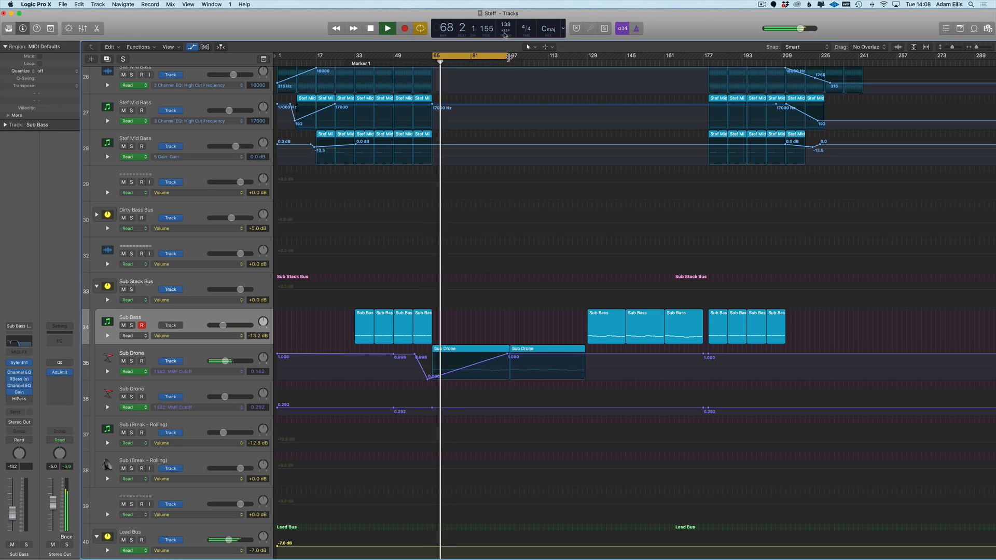
- Extend the end of the cycle range to bar 129
left_click_drag(507, 59, 583, 63)
scroll(488, 321, "up", 3)
scroll(488, 322, "down", 5)
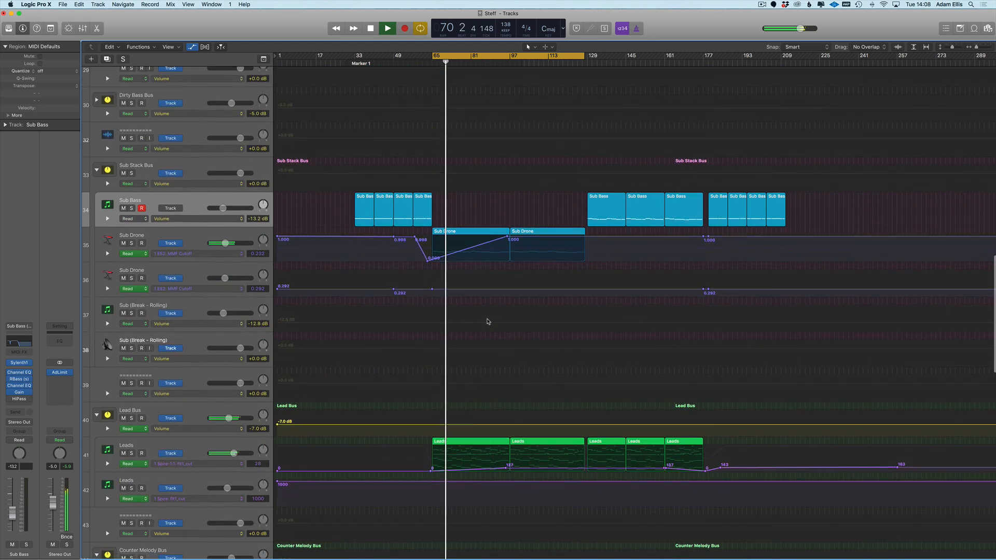
- Bend the Sub Drone's rising cutoff ramp before bar 97 into a downward-bowed curve, and hide the automation
key("a")
key("a")
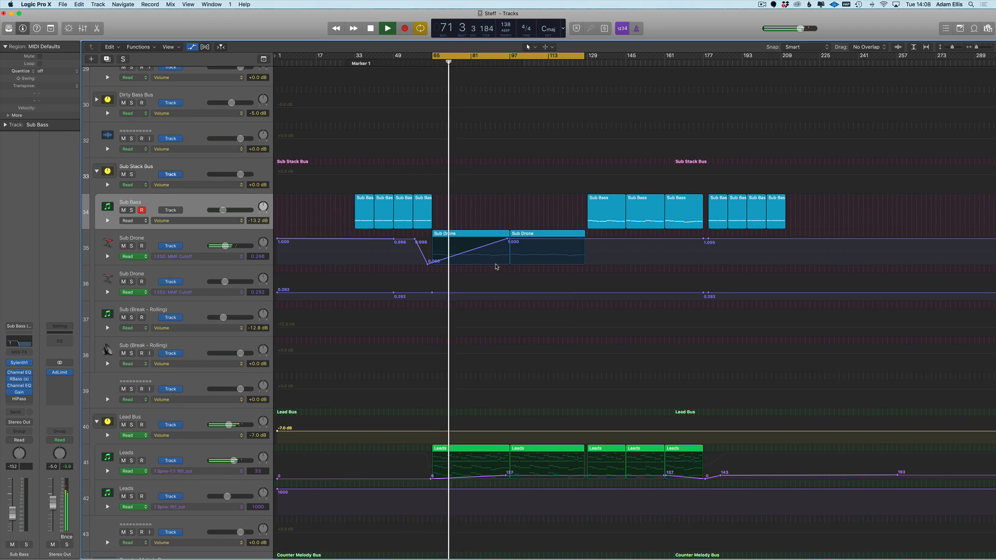
left_click_drag(482, 253, 482, 262)
key("a")
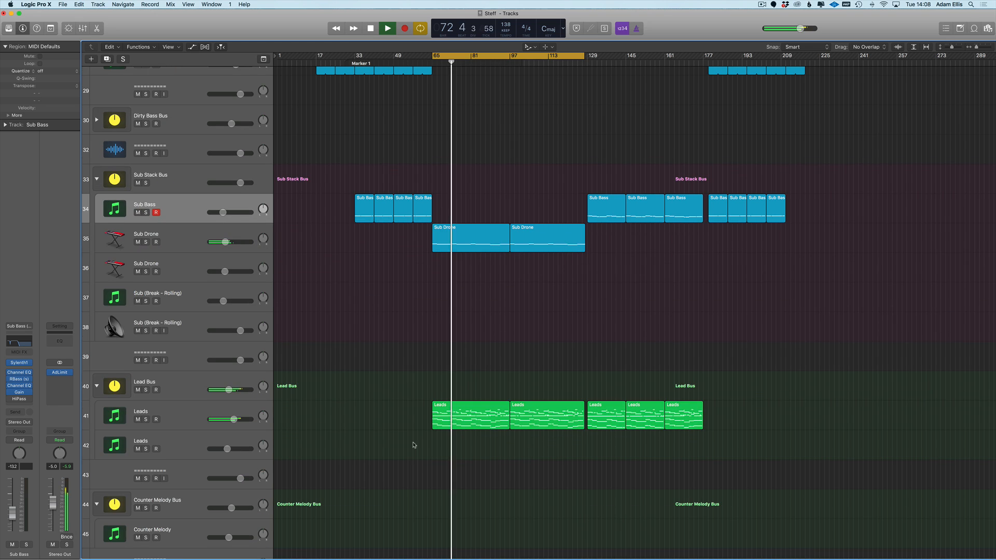
- Examine the filter automation on Leads, including its Channel EQ High Cut Frequency lane, and the cutoff automation on Pads
left_click(133, 427)
key("a")
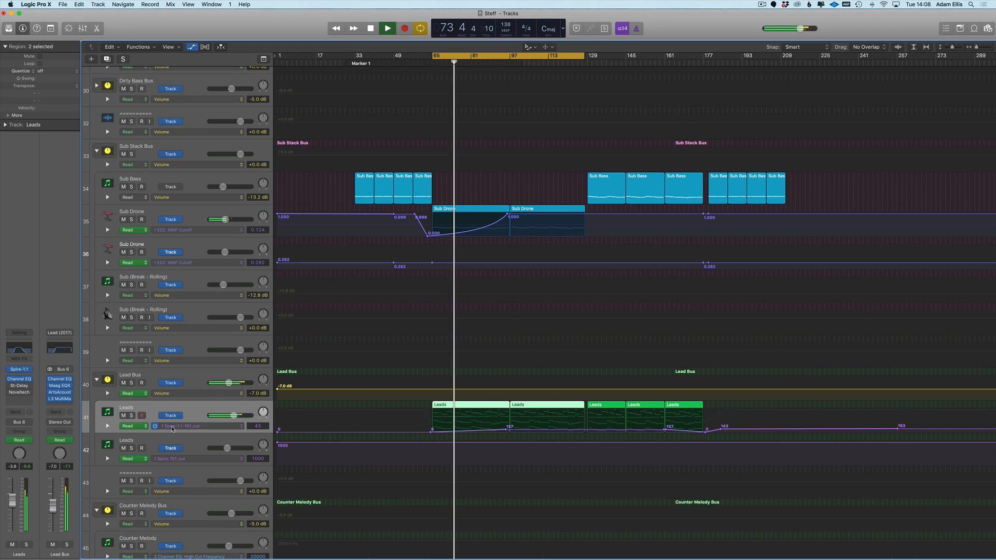
left_click(108, 428)
scroll(389, 459, "down", 2)
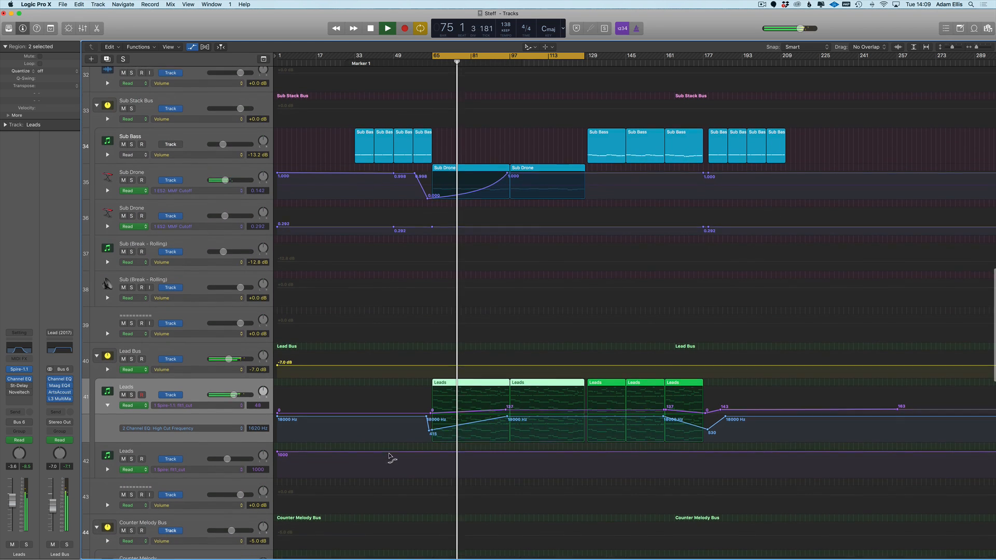
scroll(452, 398, "down", 15)
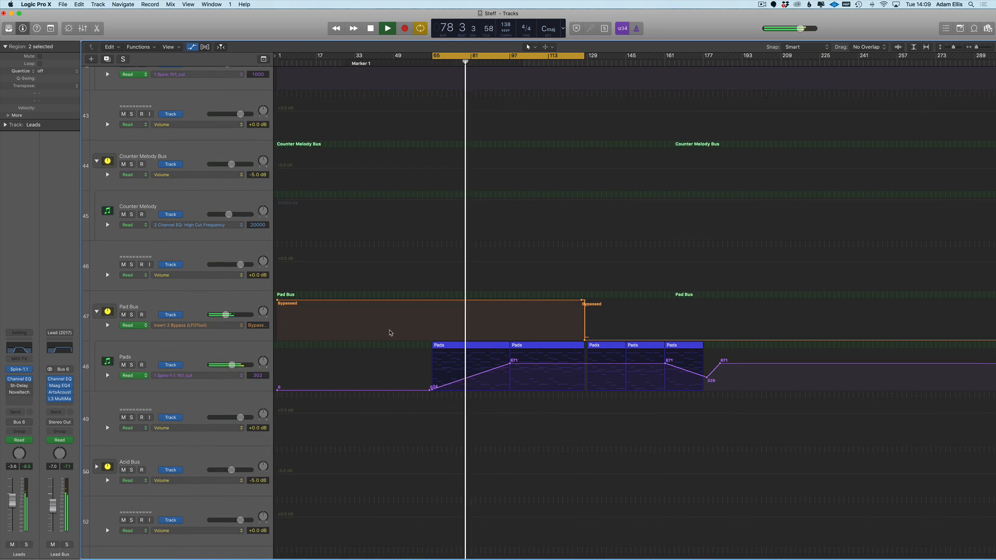
scroll(390, 332, "up", 5)
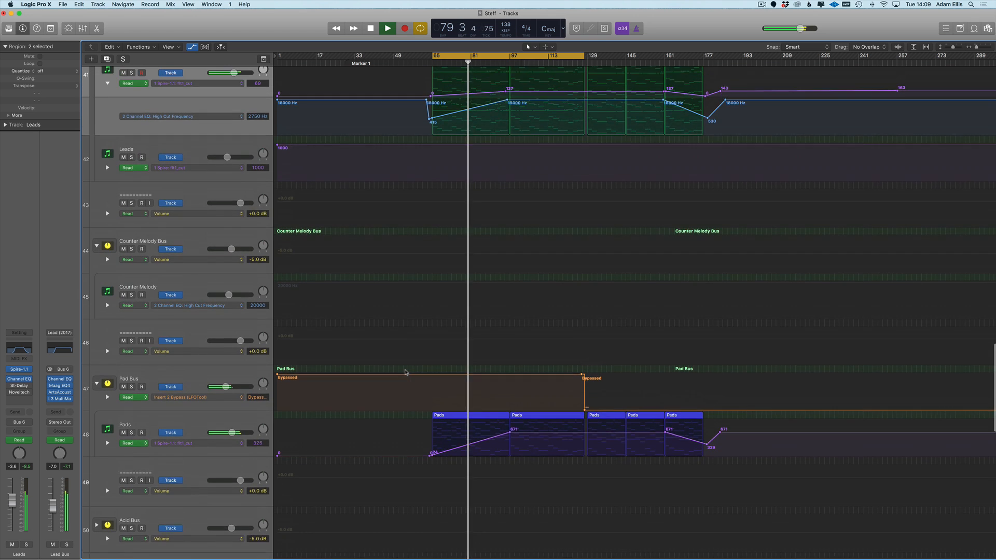
key("a")
- Listen to the breakdown while reviewing the Leads and Pads regions with their automation shown and hidden
scroll(438, 160, "up", 5)
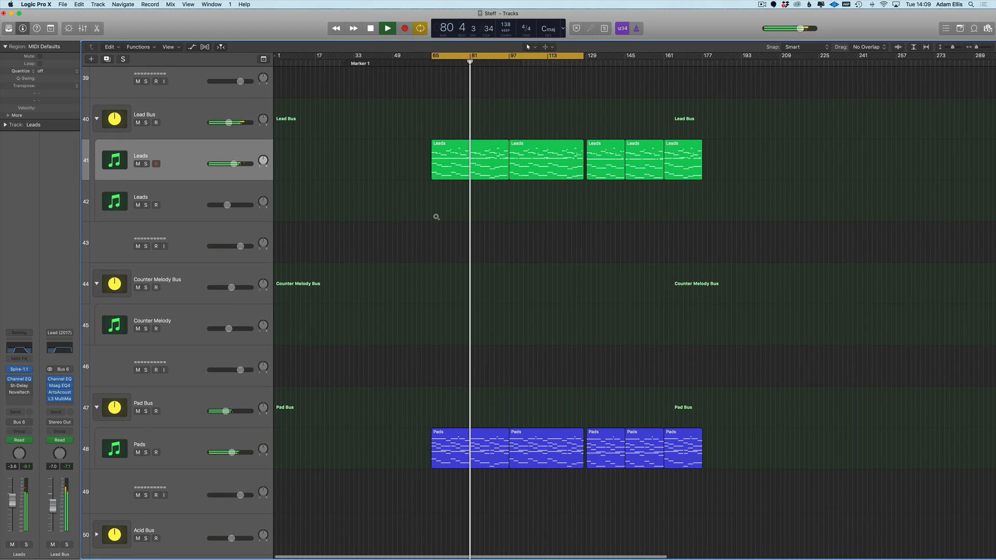
scroll(436, 217, "down", 2)
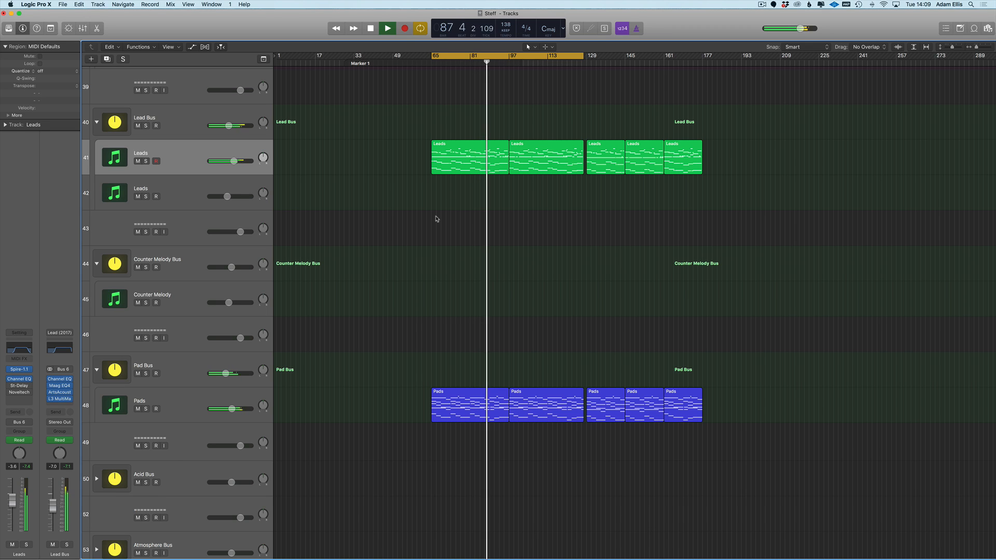
scroll(436, 222, "right", 1)
scroll(437, 222, "up", 5)
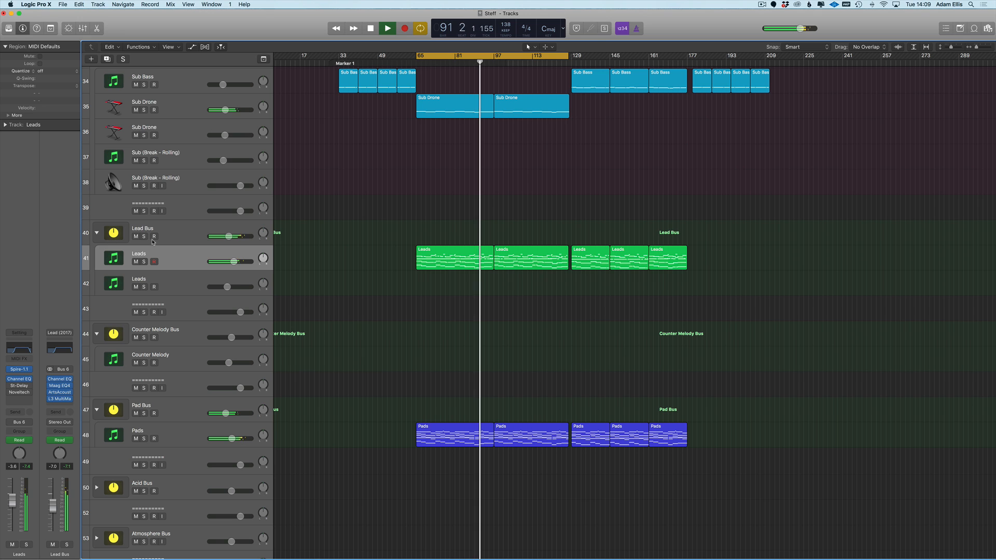
key("a")
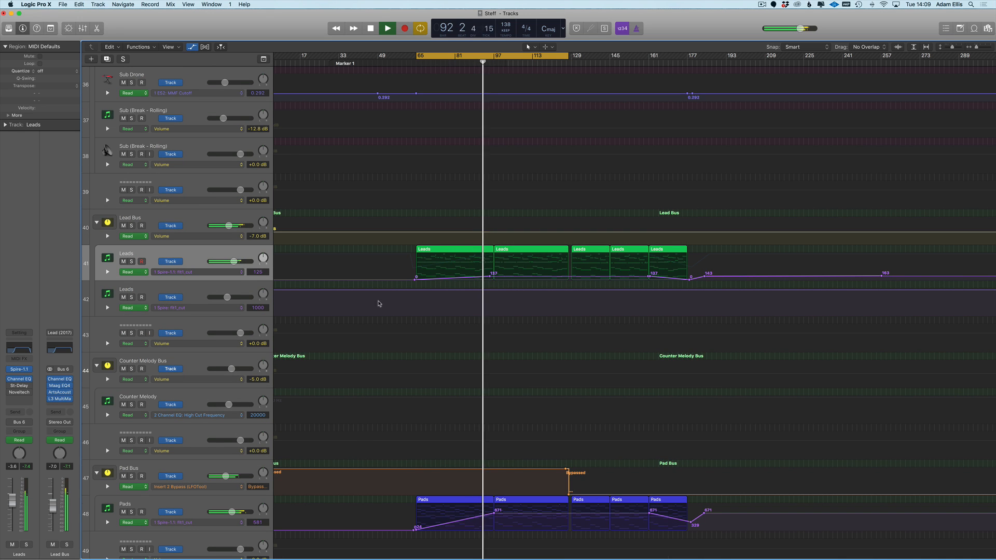
key("a")
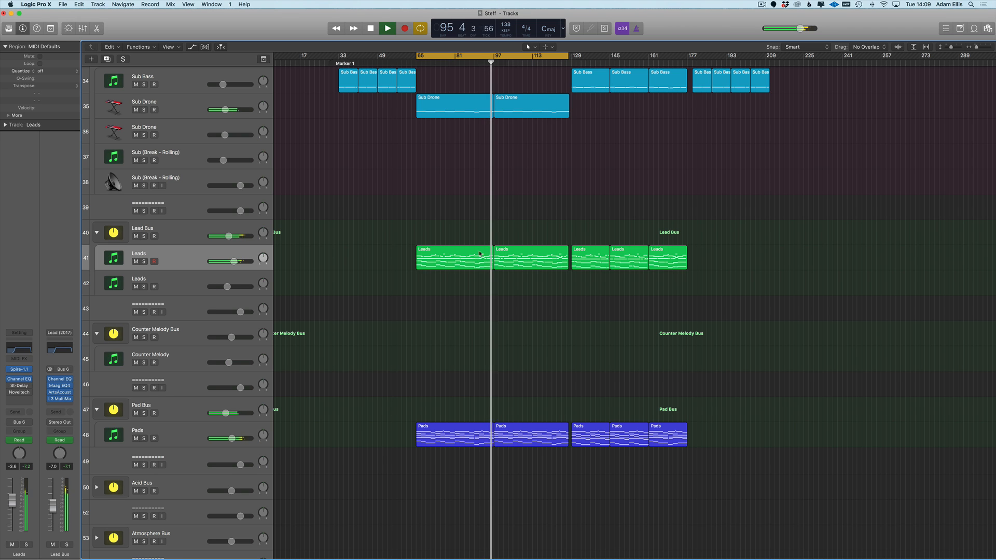
scroll(469, 150, "up", 2)
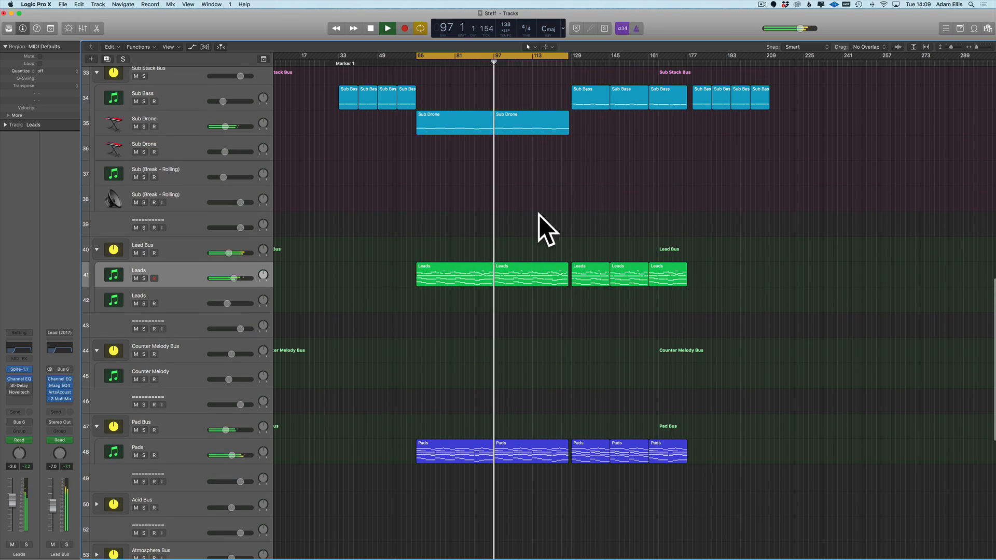
- Stop playback, solo the empty spacer track below Sub (Break - Rolling), and turn off the cycle range
key("space")
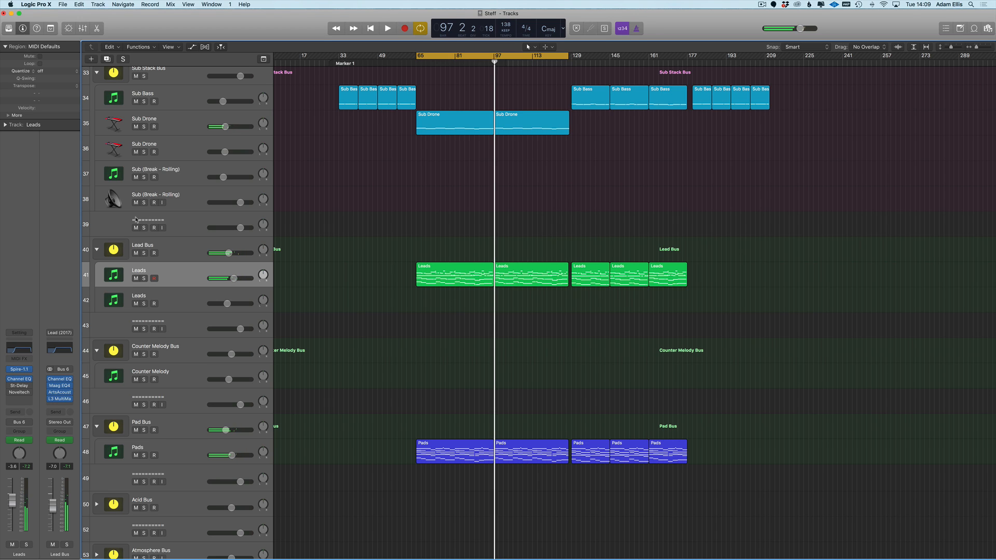
left_click(187, 219)
key("s")
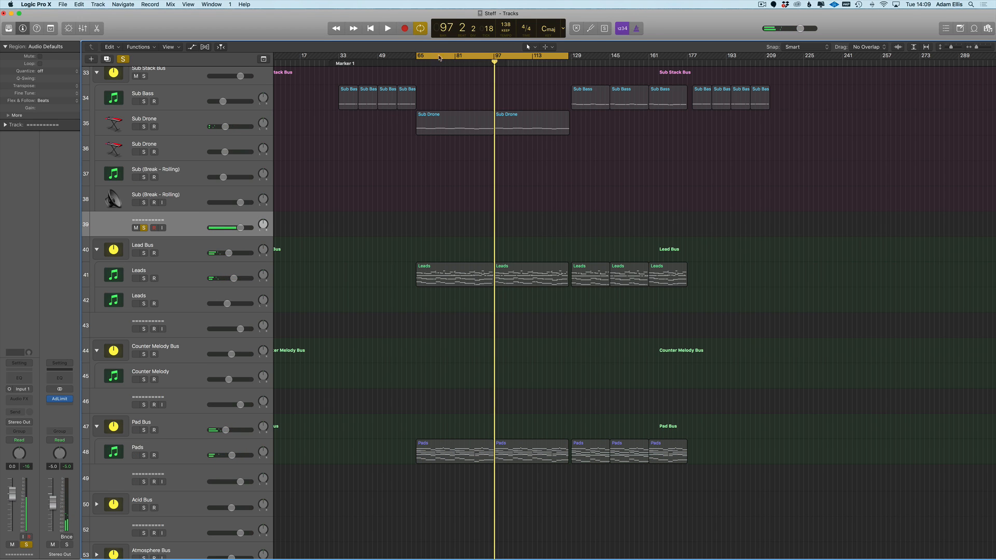
left_click(480, 57)
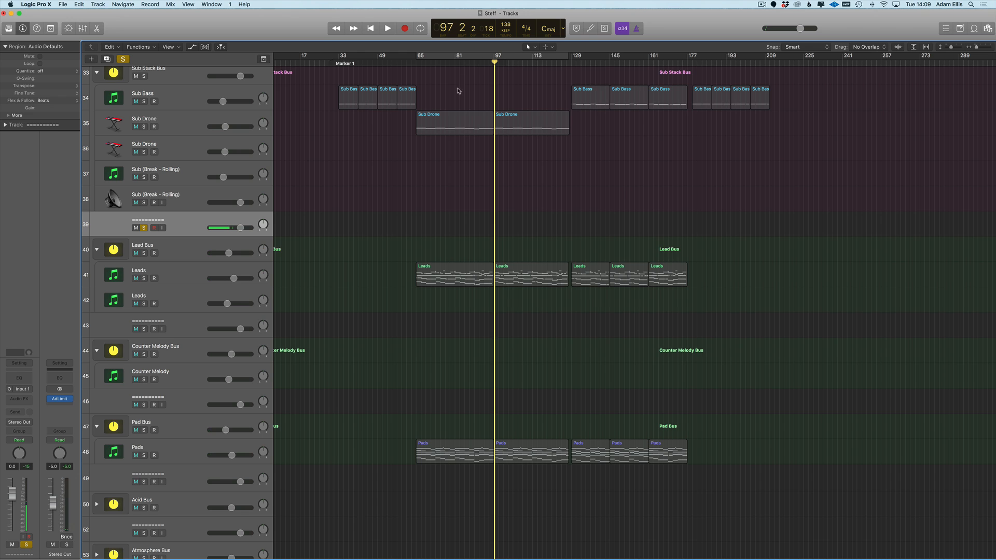
- Set a new cycle range from about bar 123 to about bar 204, covering the second half of the break
key("super+Left")
key("super+Up")
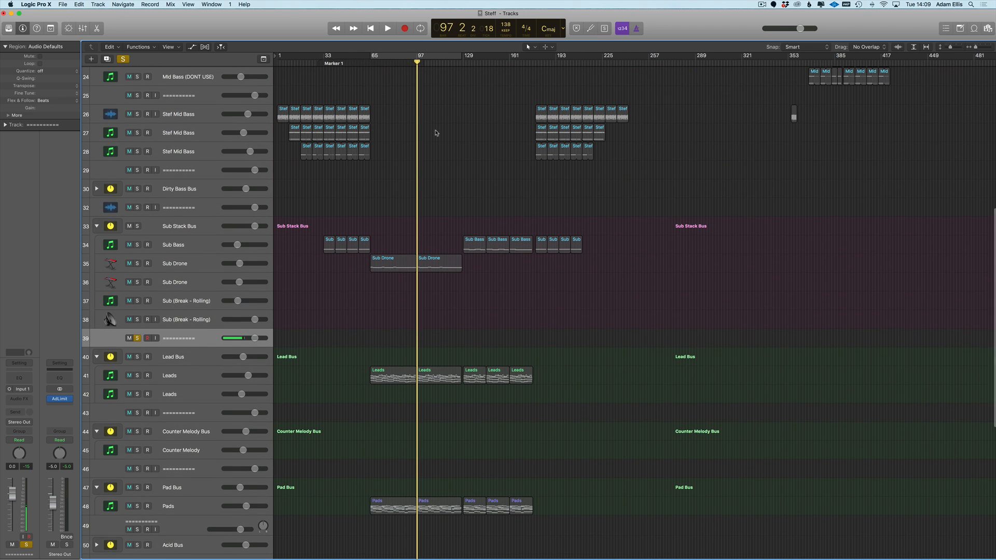
scroll(444, 133, "up", 3)
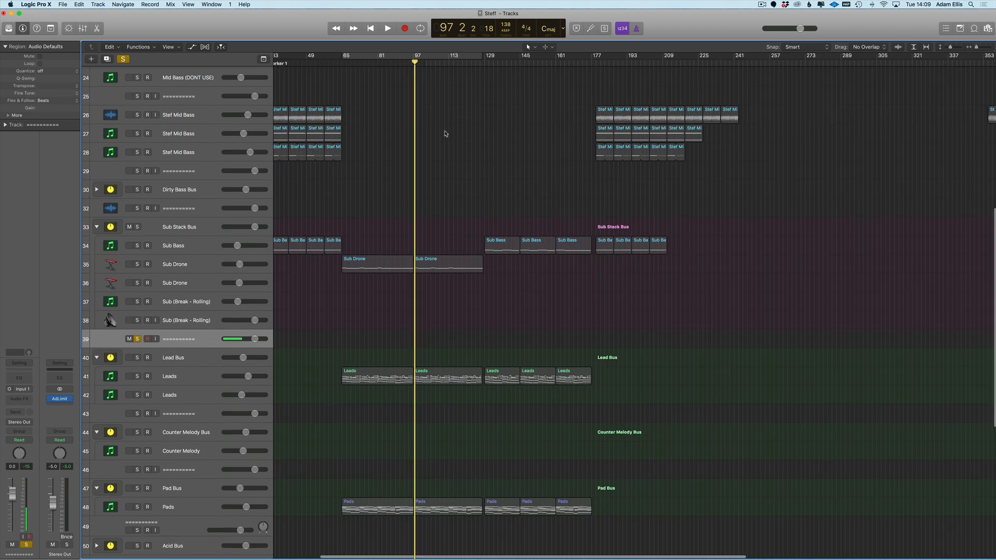
scroll(440, 140, "left", 2)
scroll(433, 147, "down", 5)
scroll(429, 151, "down", 2)
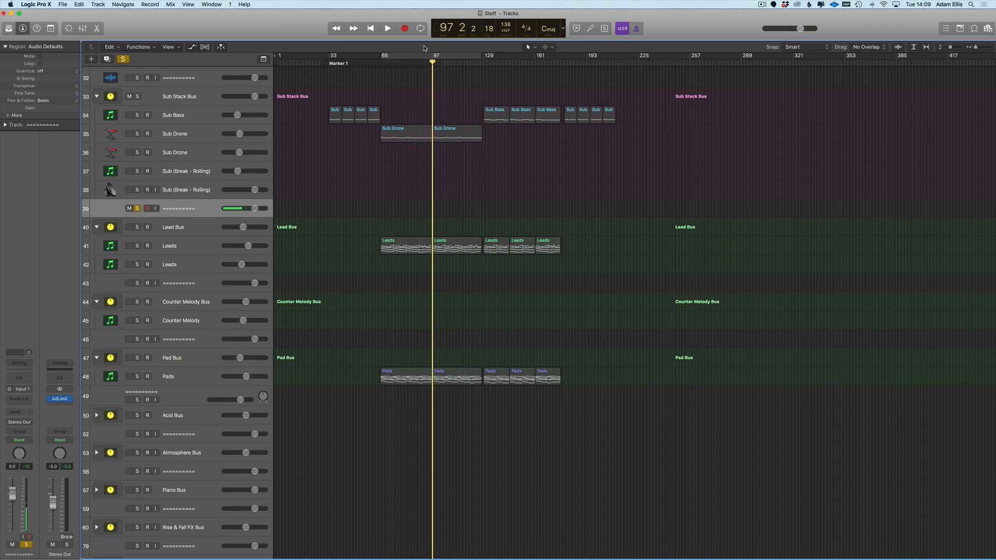
left_click(396, 59)
left_click(474, 57)
left_click_drag(474, 58, 605, 57)
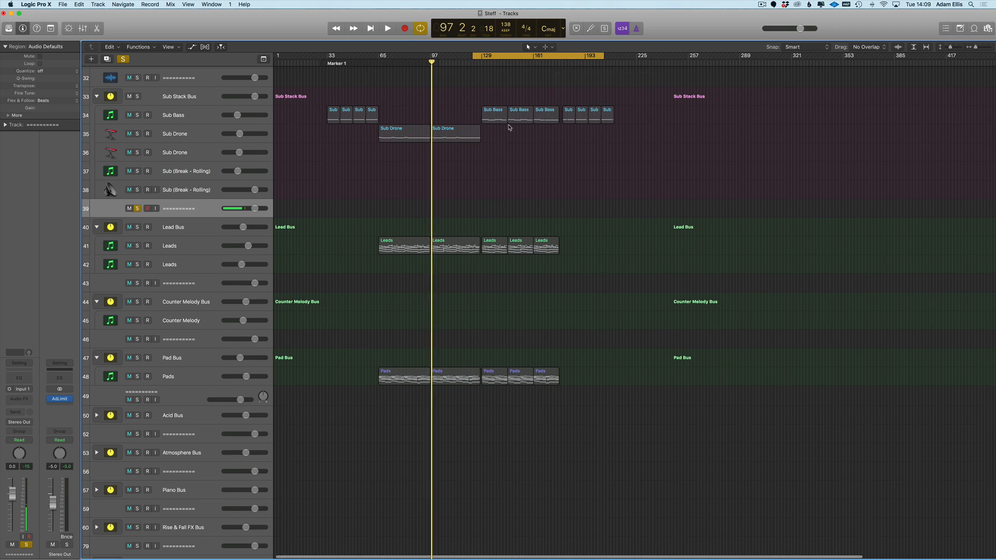
- Play the cycle range with the solo cleared, and check the automation on the Sub Drone and Sub Bass tracks
key("space")
left_click(125, 59)
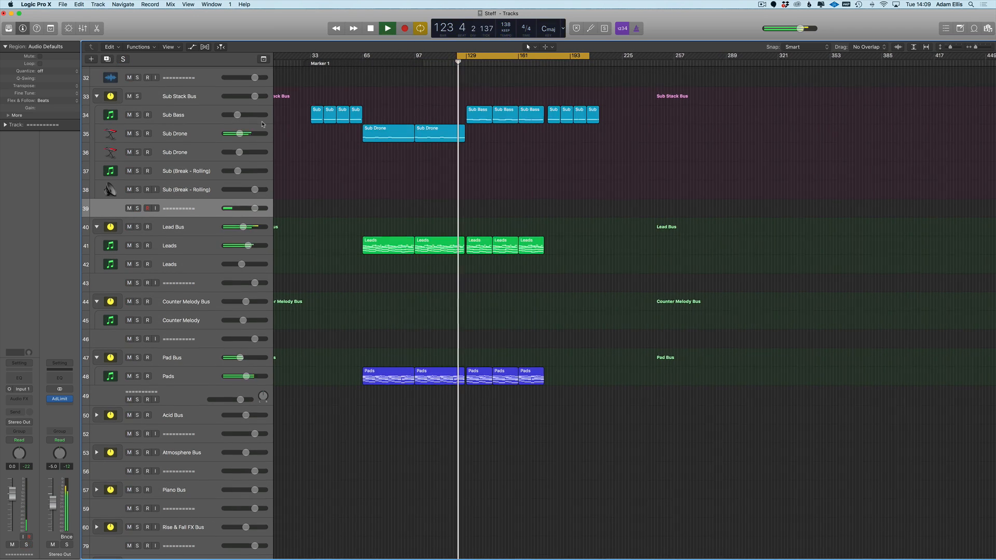
scroll(429, 156, "up", 3)
left_click(193, 139)
key("a")
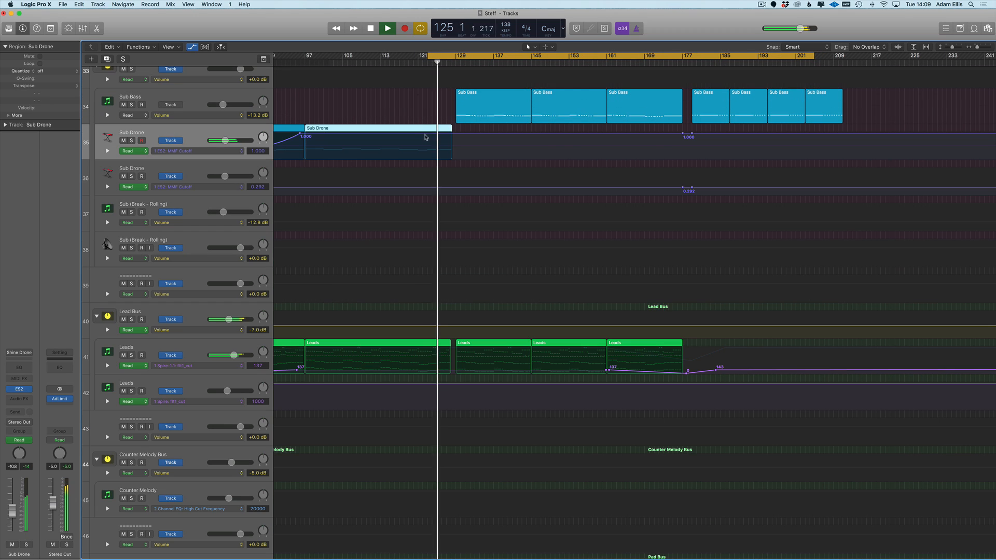
left_click(187, 100)
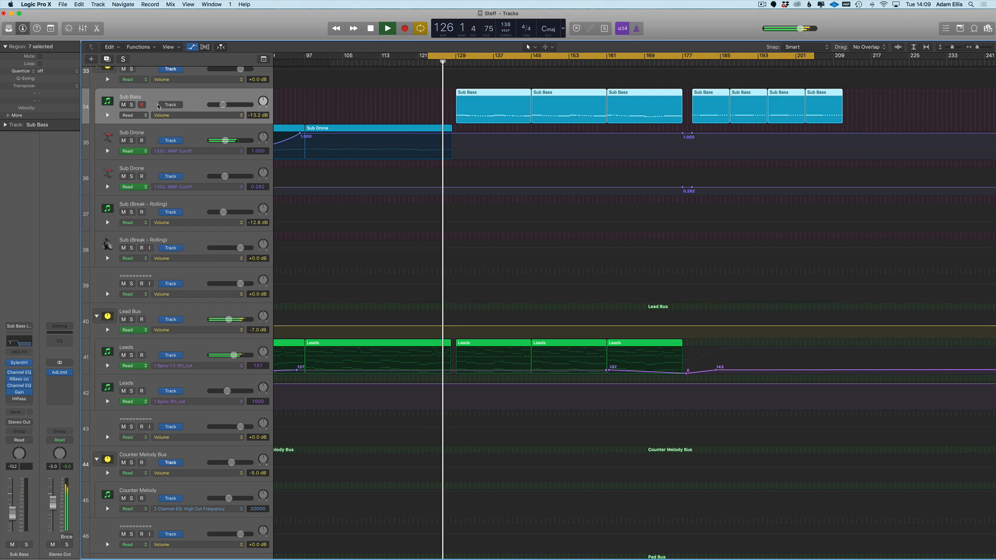
key("a")
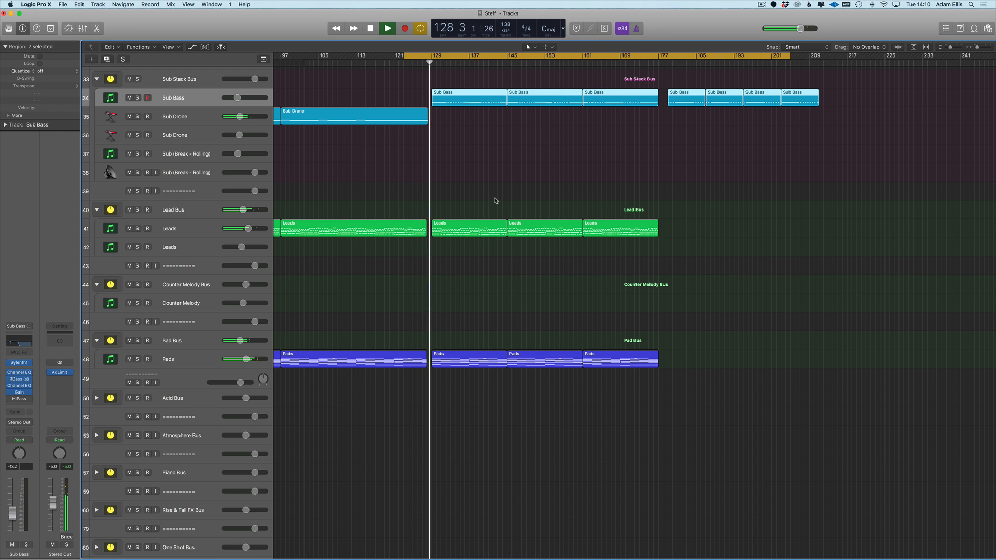
- Stop playback and solo the Percussion Bus
scroll(451, 176, "up", 3)
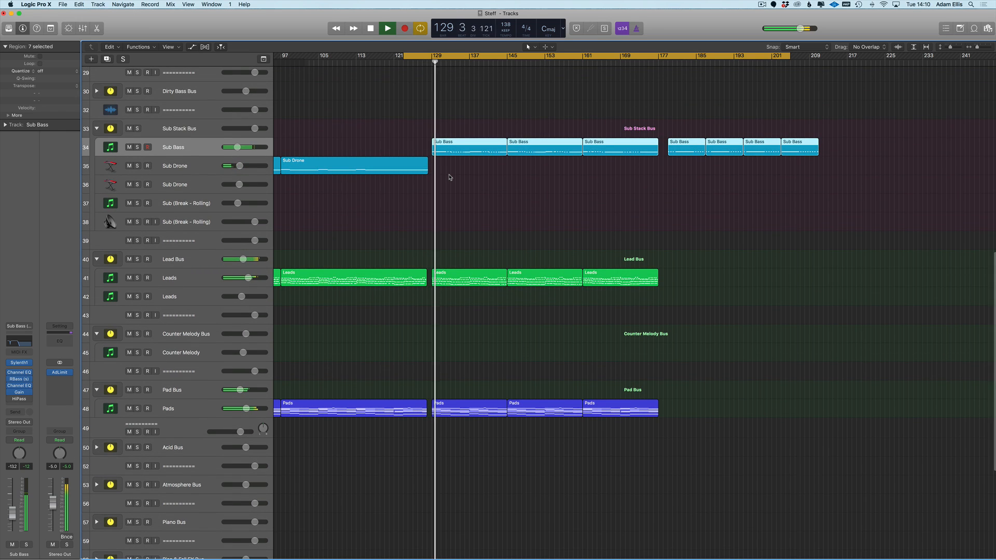
scroll(449, 177, "up", 15)
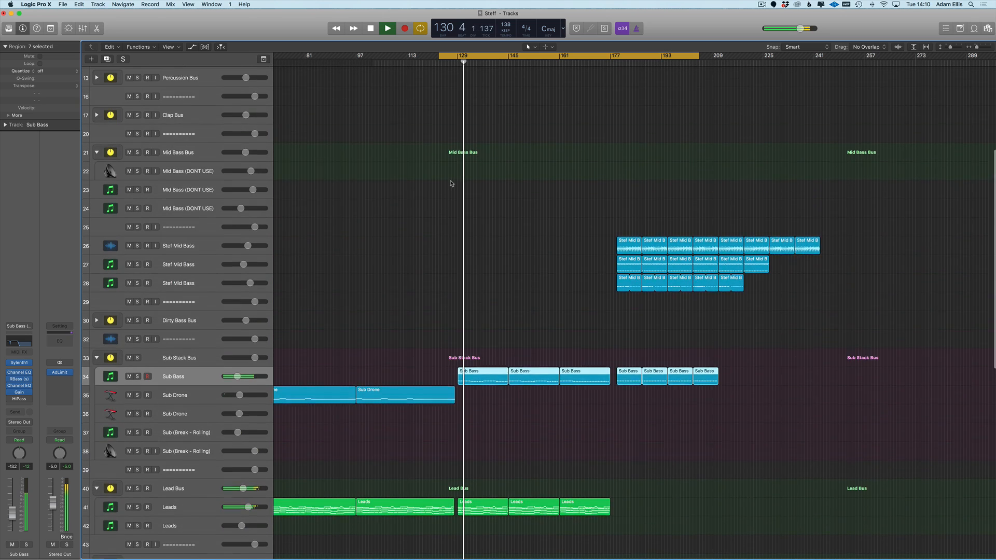
scroll(477, 290, "down", 3)
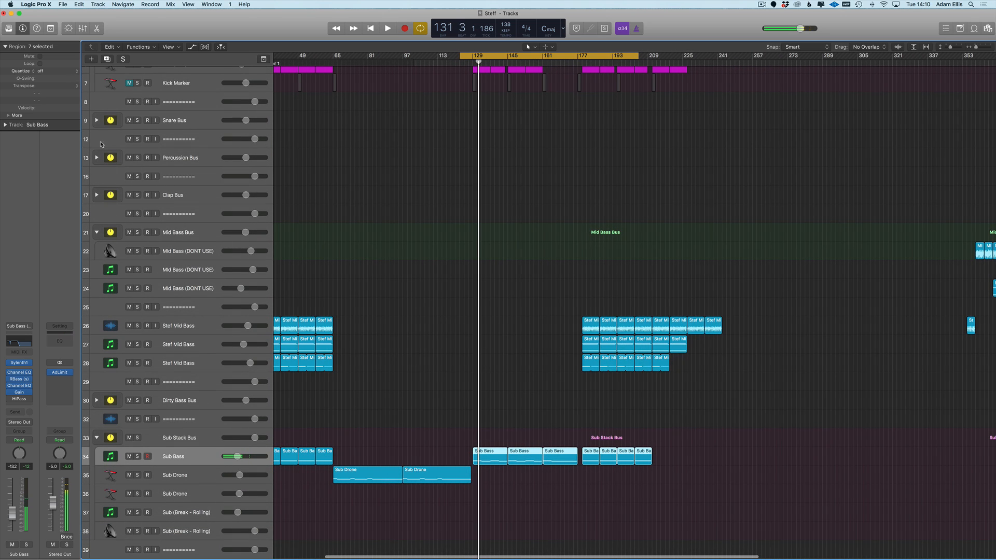
left_click(137, 158)
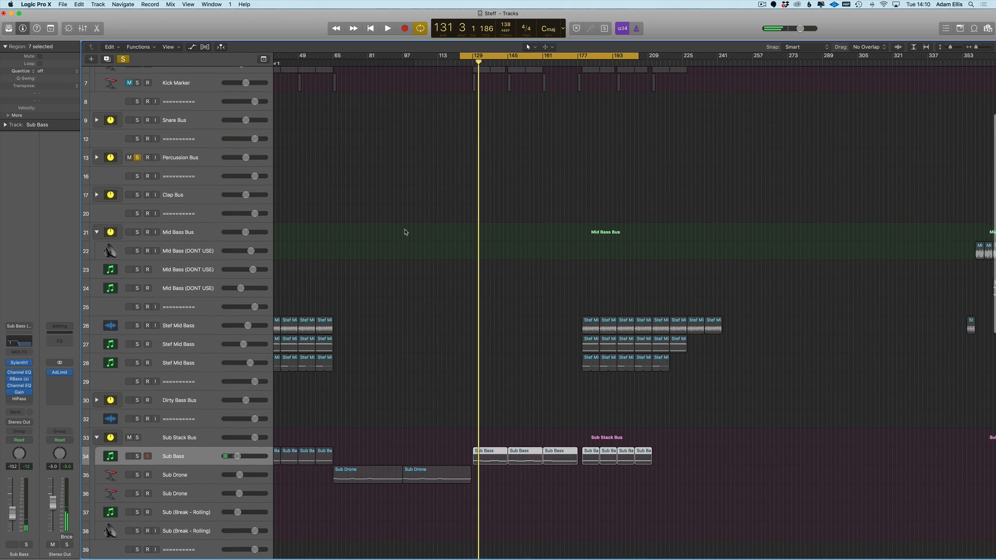
- Clear the region selection, turn off the cycle range, and return the playhead to the start of the song
scroll(409, 232, "down", 5)
key("super+Left")
scroll(414, 235, "up", 10)
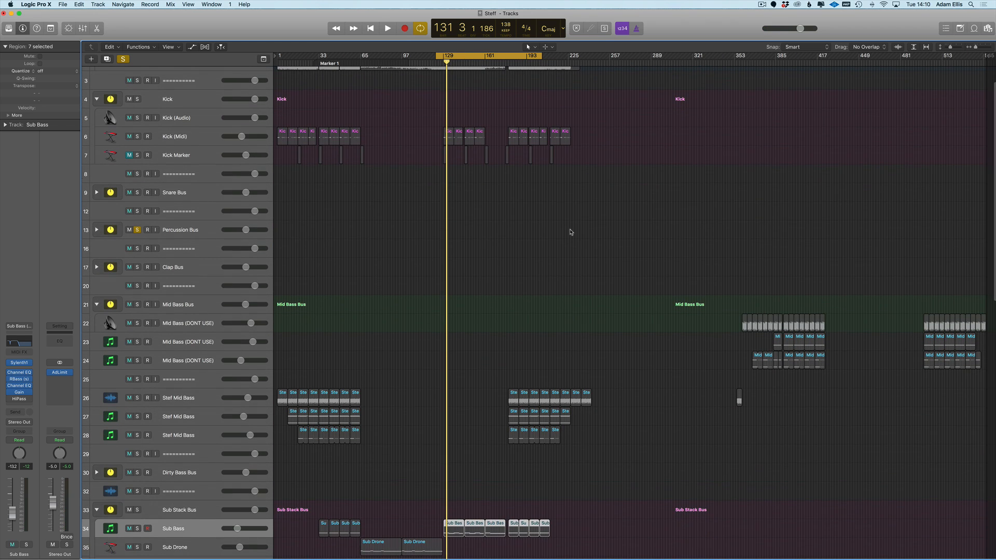
scroll(571, 232, "down", 8)
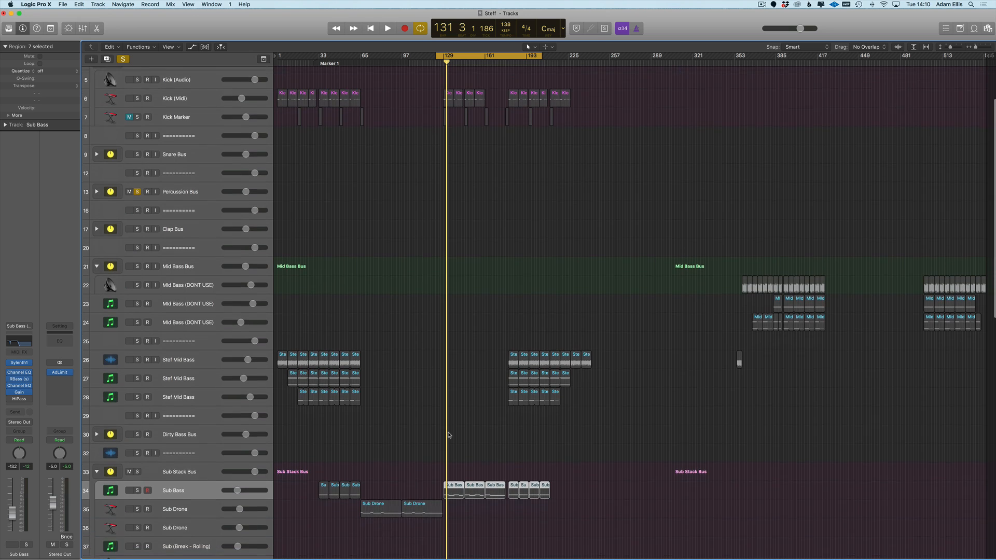
left_click(384, 463)
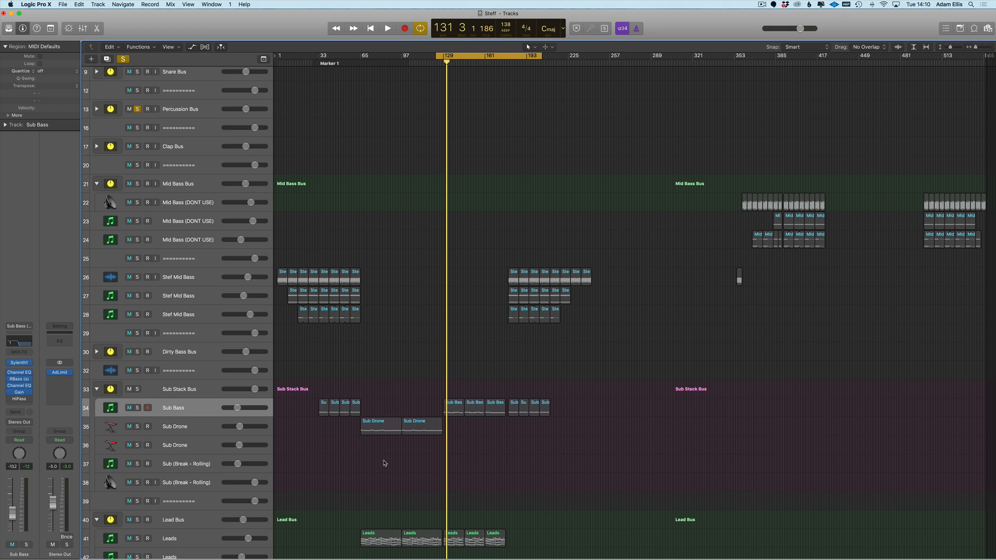
key("c")
key("Return")
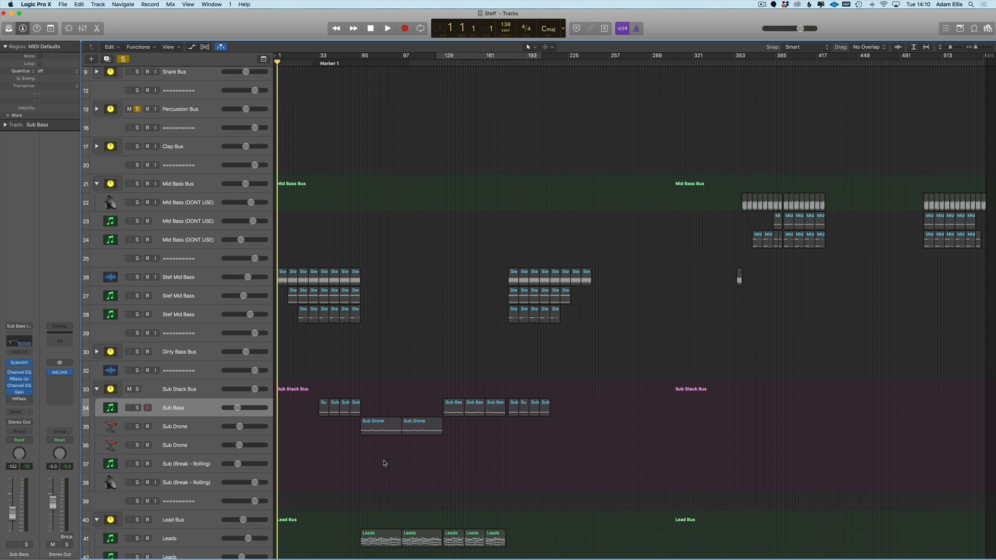
- Select all Stef Mid Bass regions in both sections of the arrangement to see where the layers play
scroll(381, 407, "down", 5)
key("super+Right")
key("super+Right")
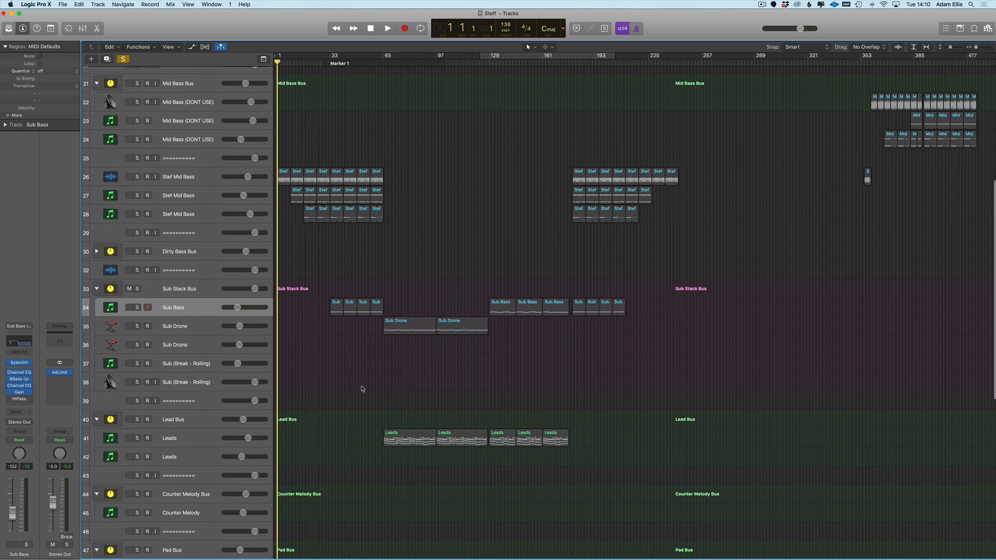
scroll(407, 351, "up", 8)
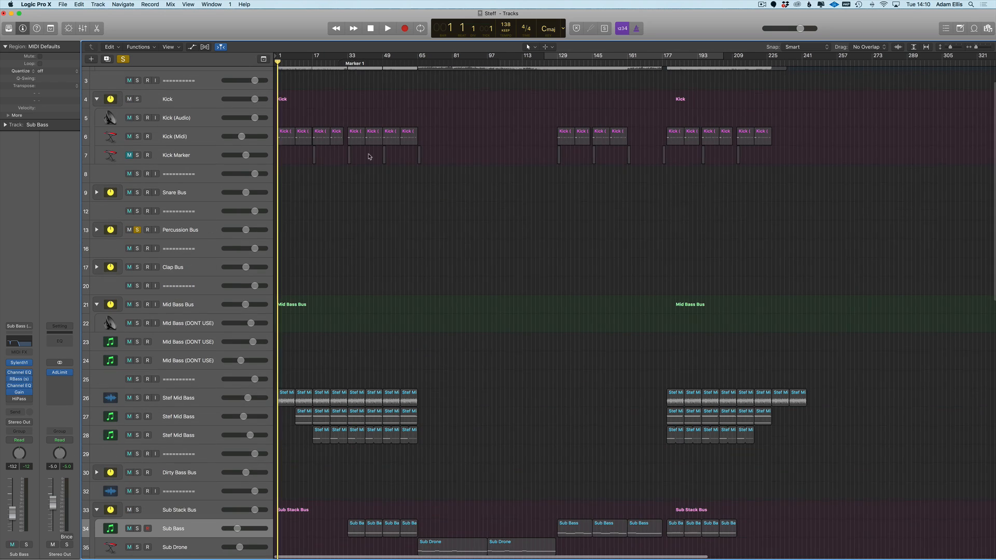
scroll(406, 351, "down", 3)
left_click_drag(833, 243, 281, 371)
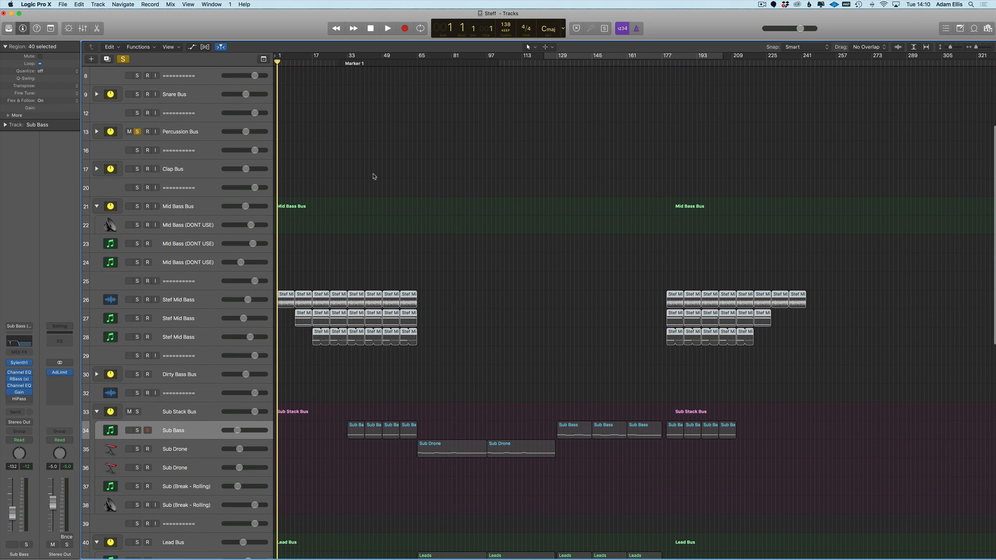
- Set the cycle range to bars 49 to 57 over the Stef Mid Bass regions and move the playhead to its start
left_click(175, 300)
key("super+Right")
key("super+Right")
scroll(534, 94, "right", 4)
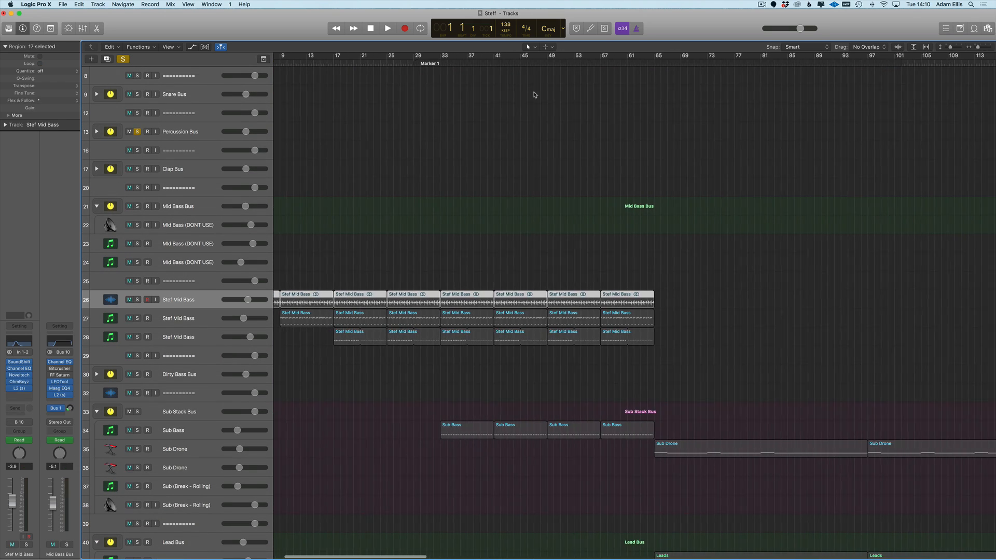
left_click_drag(489, 59, 538, 58)
left_click(190, 320)
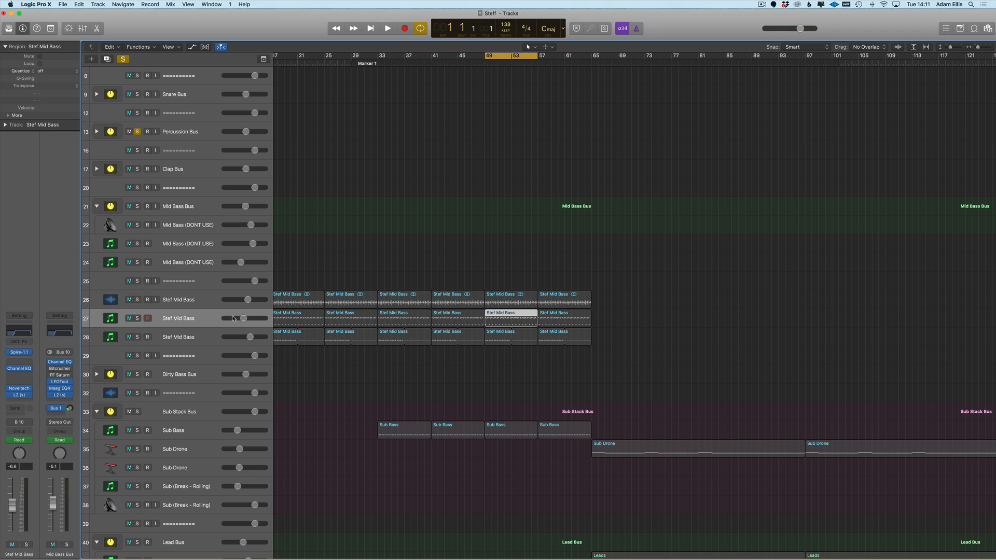
key("Up")
key("Return")
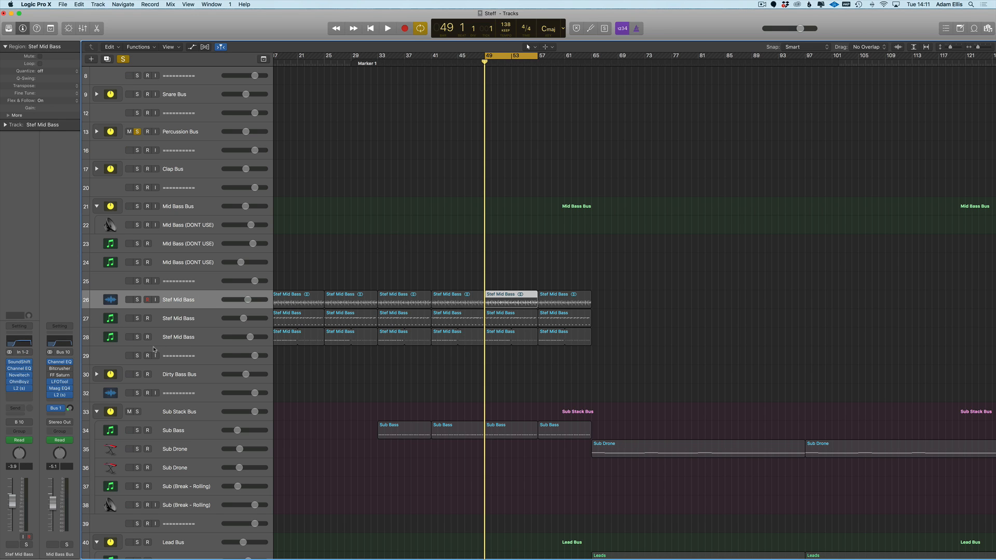
- Solo the Stef Mid Bass layer on track 28 and return the playhead to the start of the song
left_click(138, 337)
left_click(195, 341)
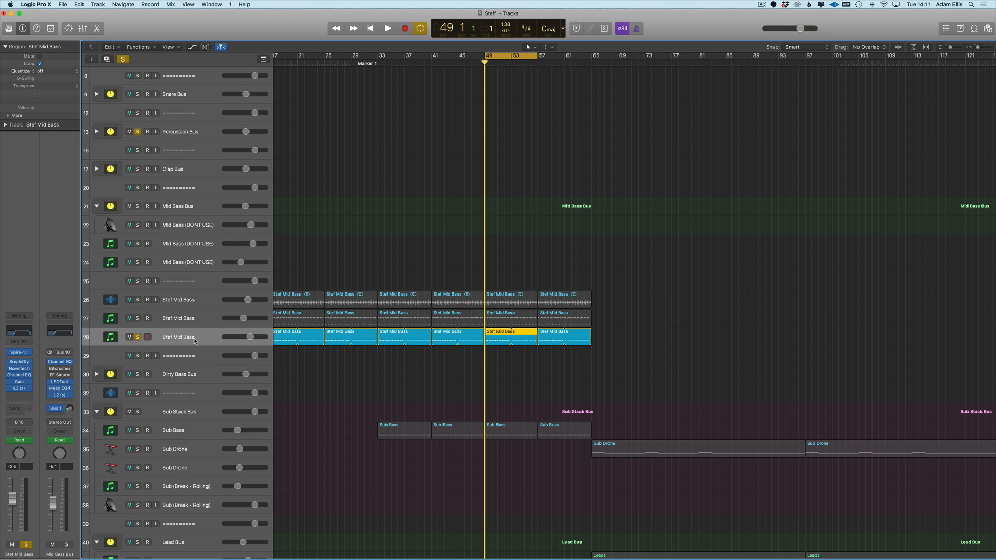
key("Return")
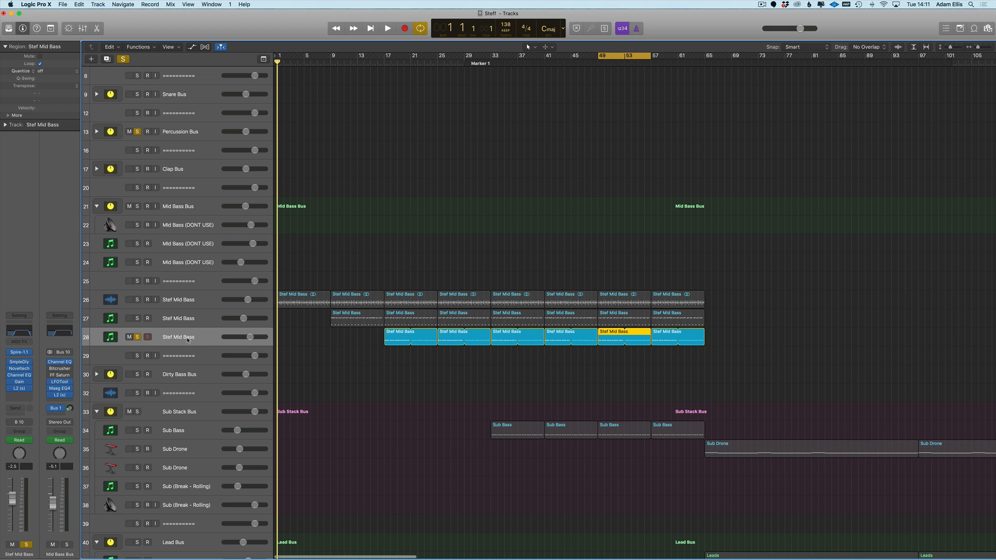
- Open the Channel EQ of the soloed Stef Mid Bass on track 28 and play the part to examine its frequency spectrum
left_click(25, 332)
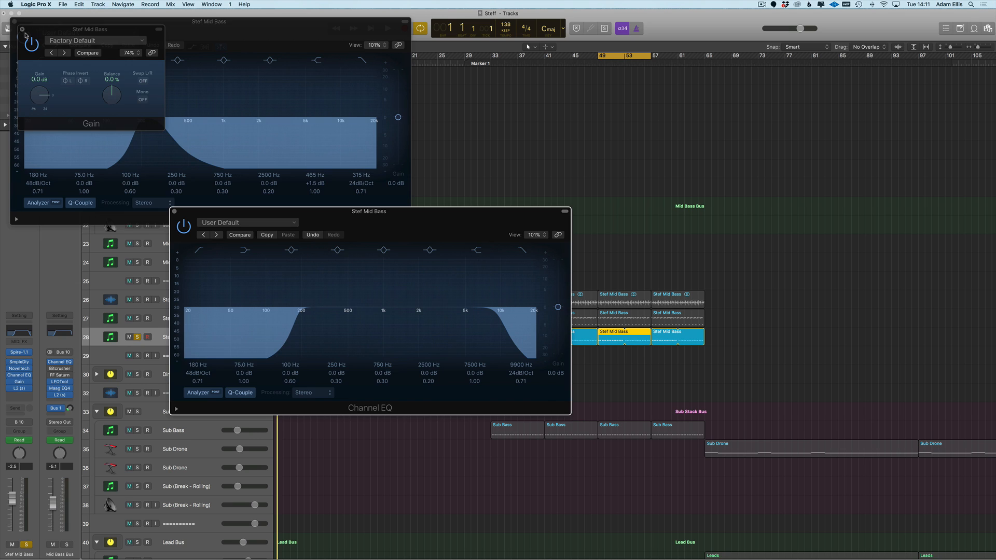
left_click(22, 29, "alt")
left_click(24, 335)
key("space")
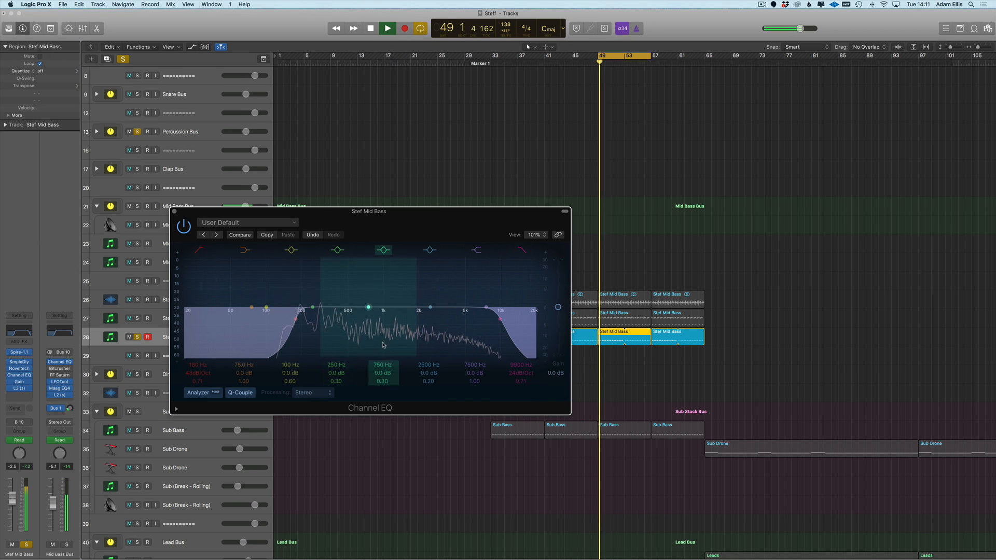
left_click_drag(275, 205, 457, 85)
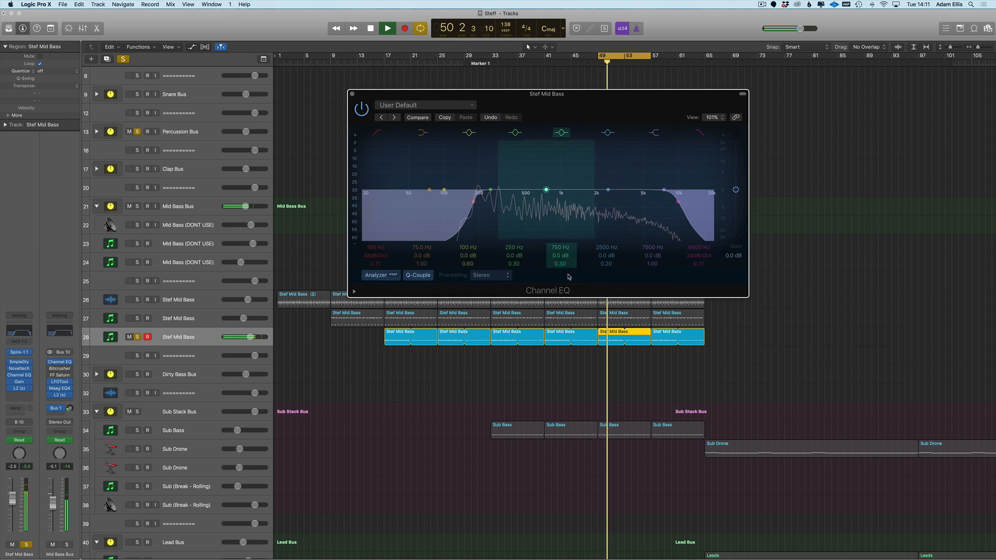
key("space")
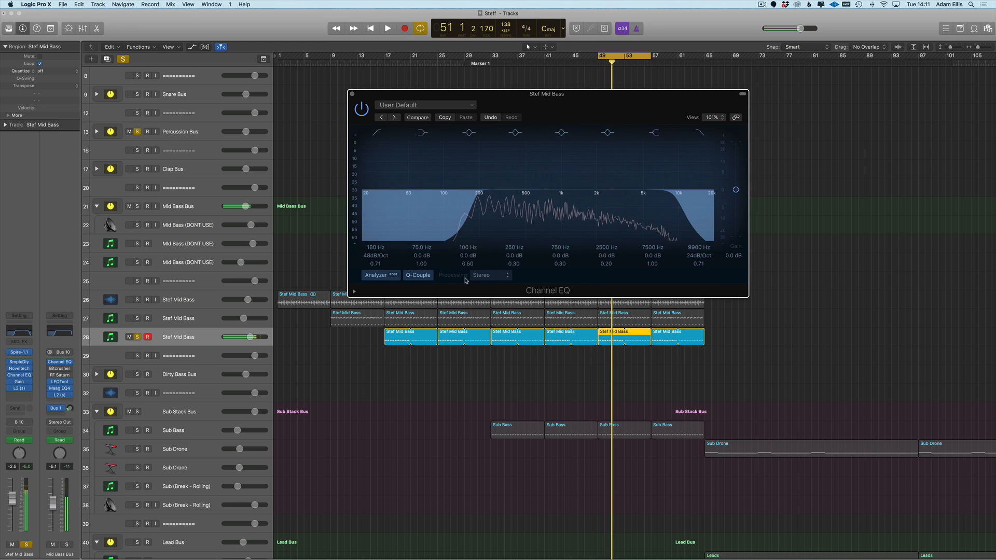
- Unsolo the Stef Mid Bass layer on track 28 and close its Channel EQ
left_click(137, 337)
left_click_drag(482, 97, 434, 98)
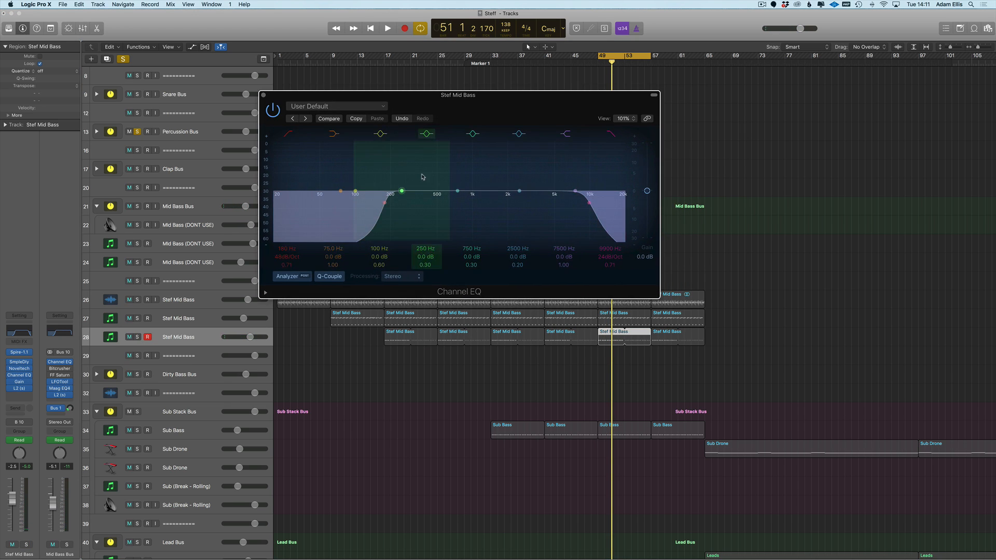
left_click(263, 95)
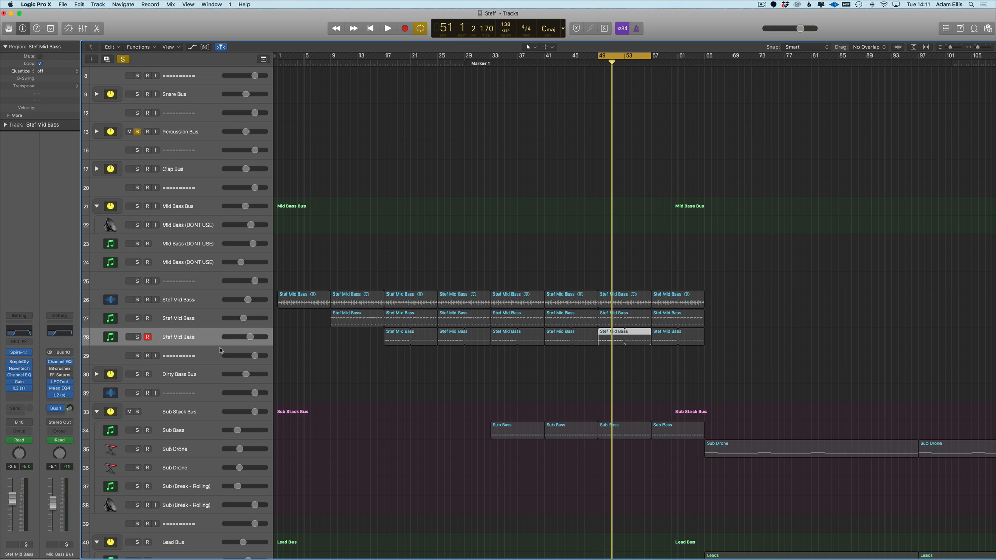
- Solo the Stef Mid Bass layer on track 27 and play the bar 49 to 57 cycle range
left_click(133, 319)
left_click(137, 319)
left_click(173, 319)
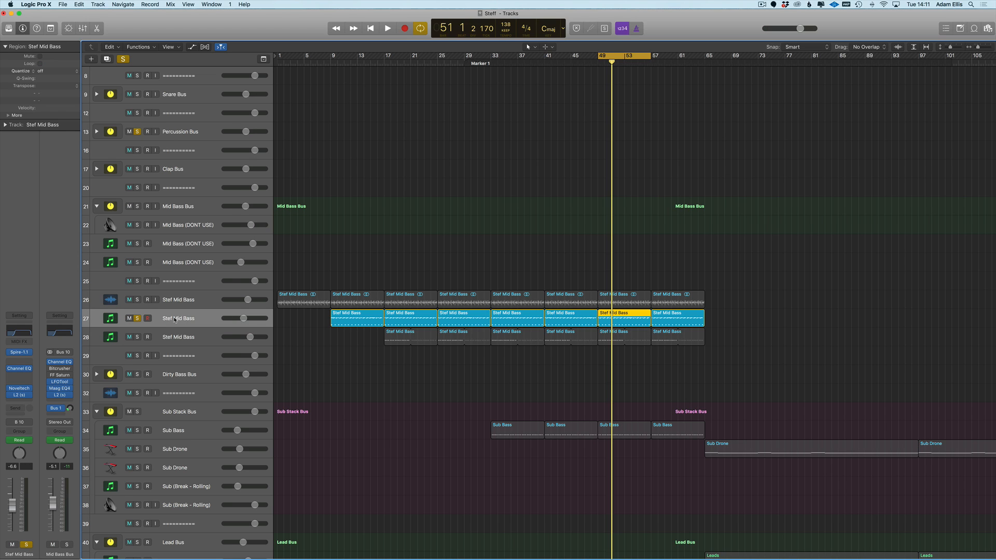
key("space")
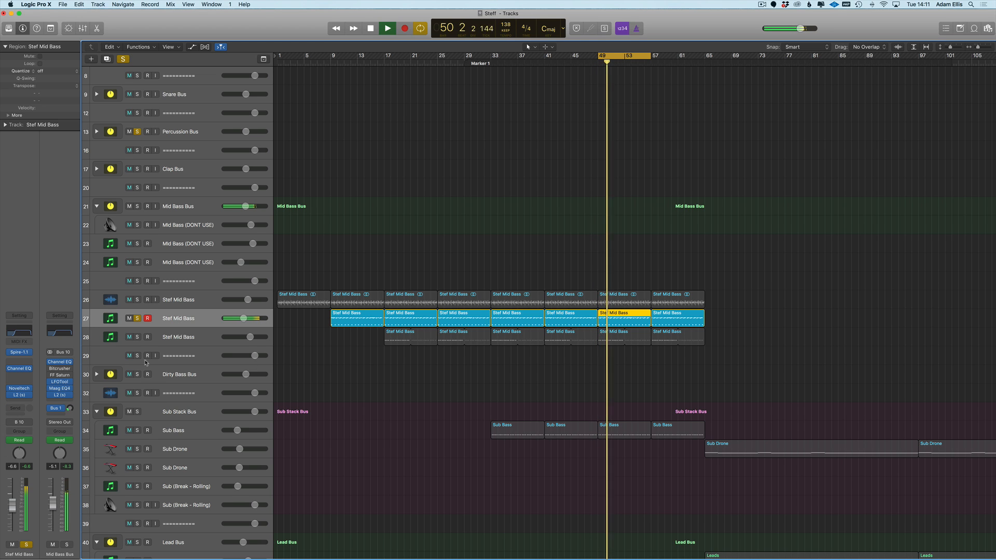
- Open the Channel EQ of the Stef Mid Bass on track 27 and examine its frequency spectrum and cut filters
left_click(19, 368)
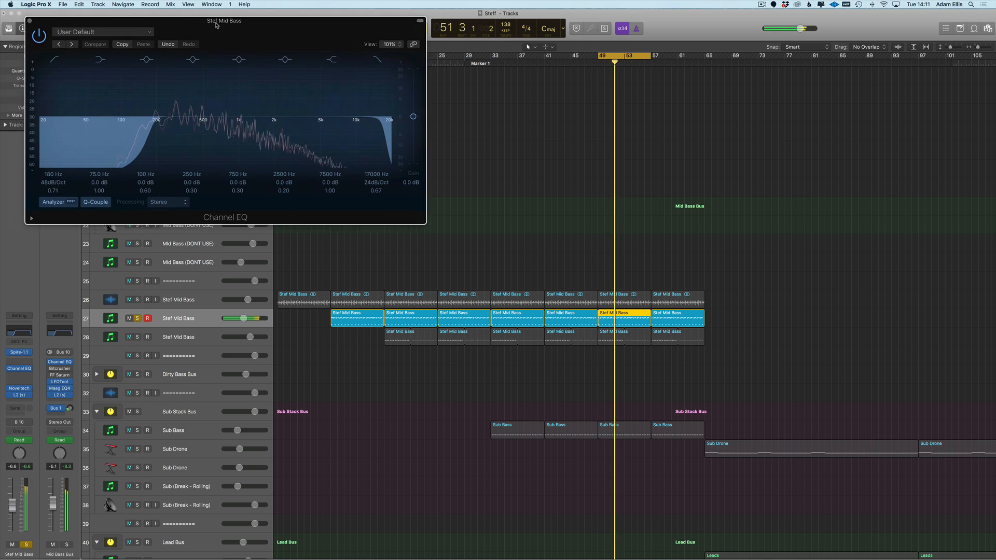
left_click_drag(213, 20, 496, 47)
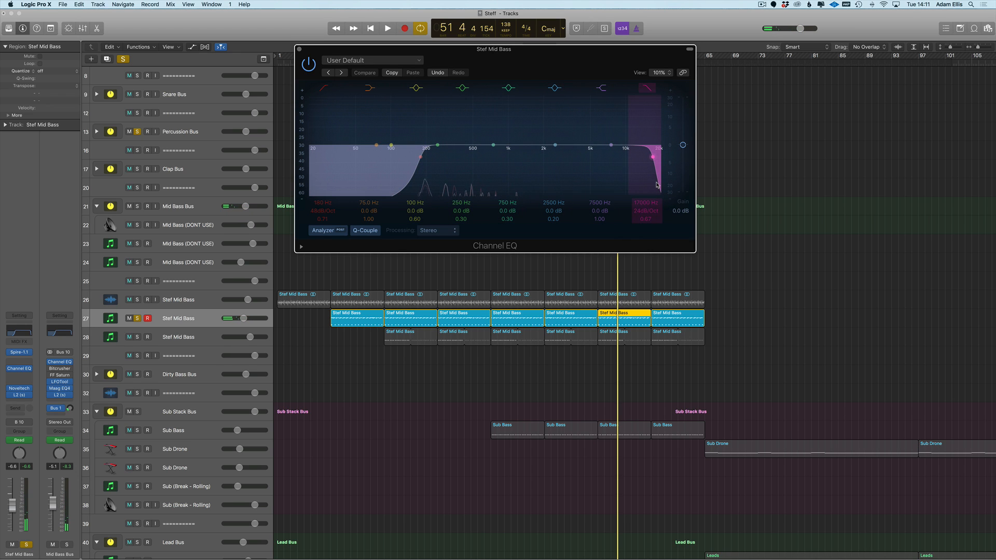
left_click(188, 342)
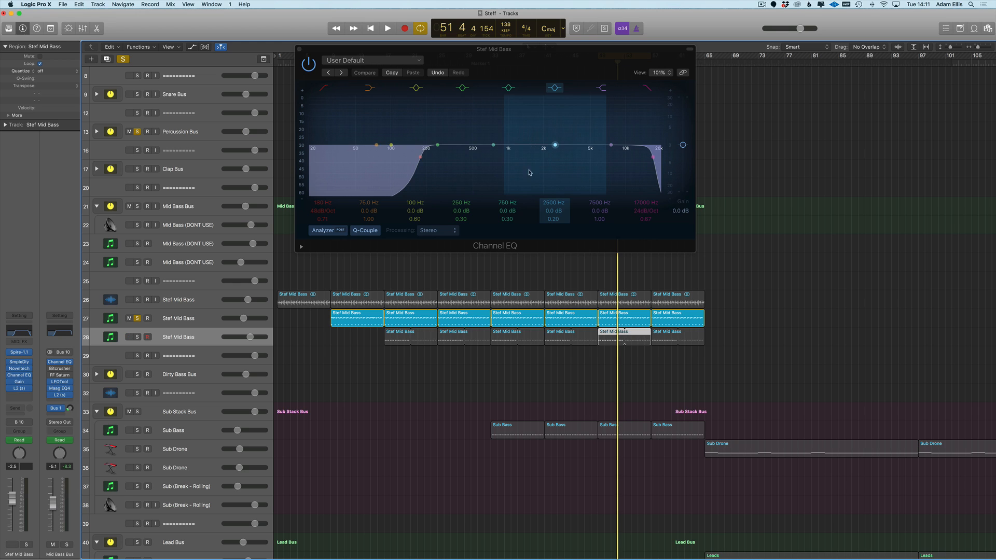
- Solo the Stef Mid Bass layer on track 26 instead of track 27 and play the bar 49 to 57 cycle range
left_click(137, 300)
left_click(137, 320)
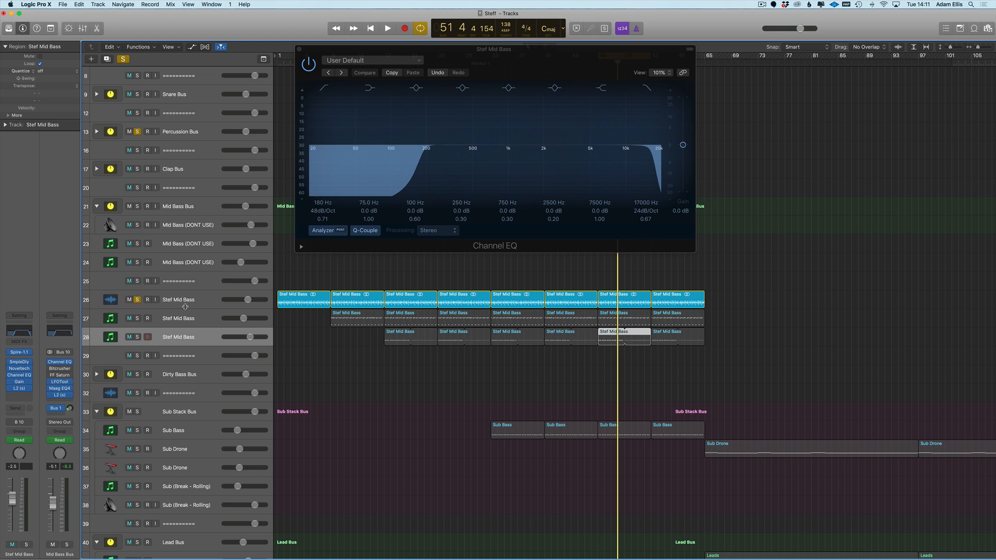
left_click(185, 305)
key("space")
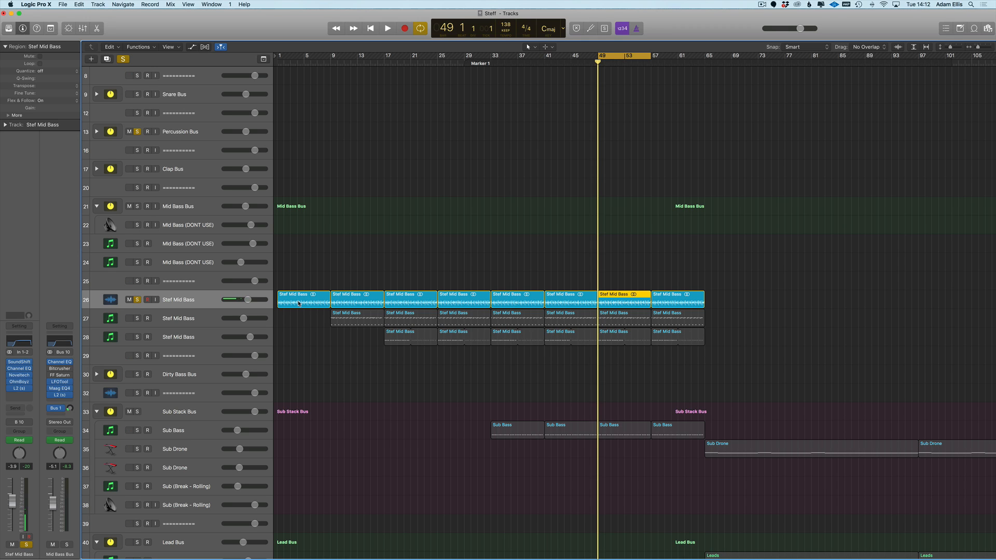
scroll(622, 122, "right", 5)
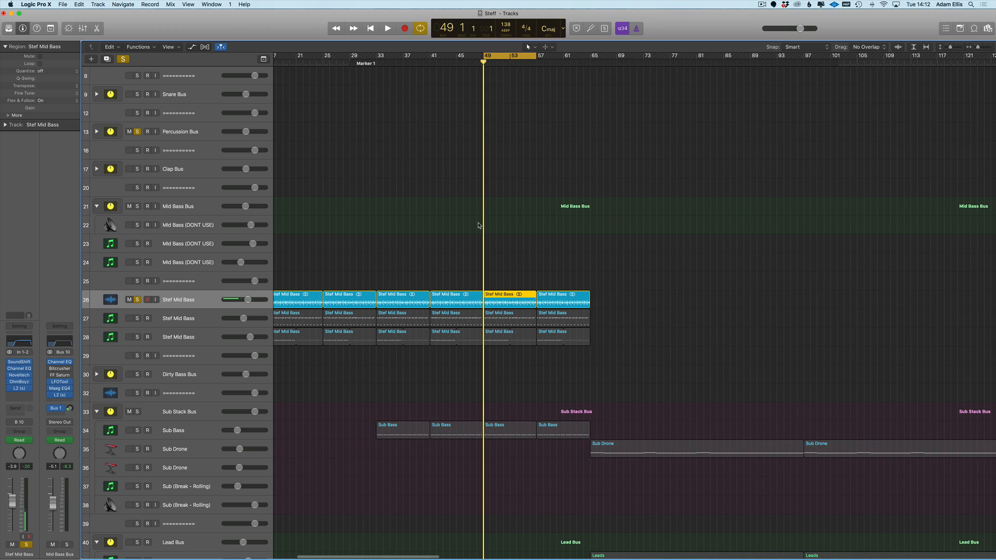
key("space")
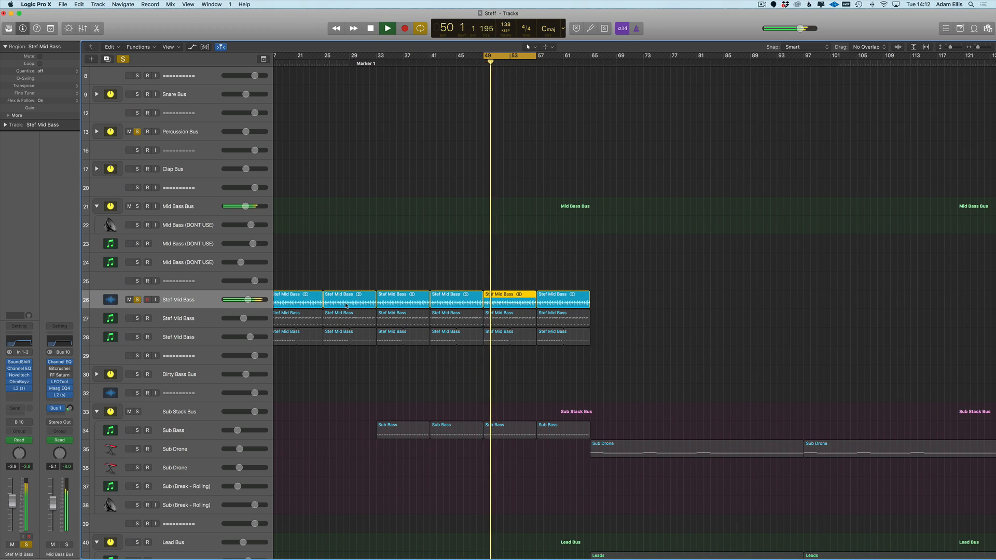
key("space")
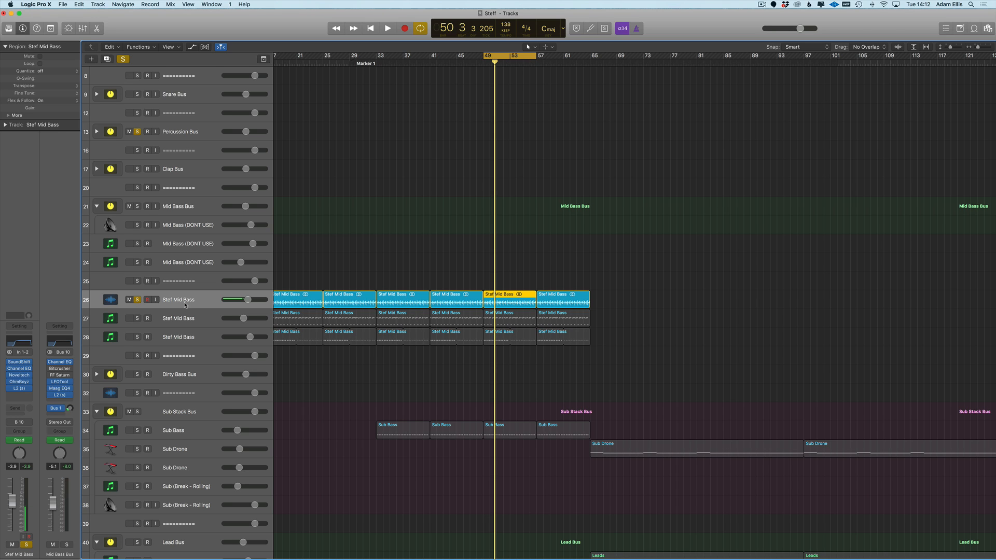
- Insert a Stereo Spread plug-in on the track 26 Stef Mid Bass, setting its lower and upper intensity to 30%
left_click(23, 387)
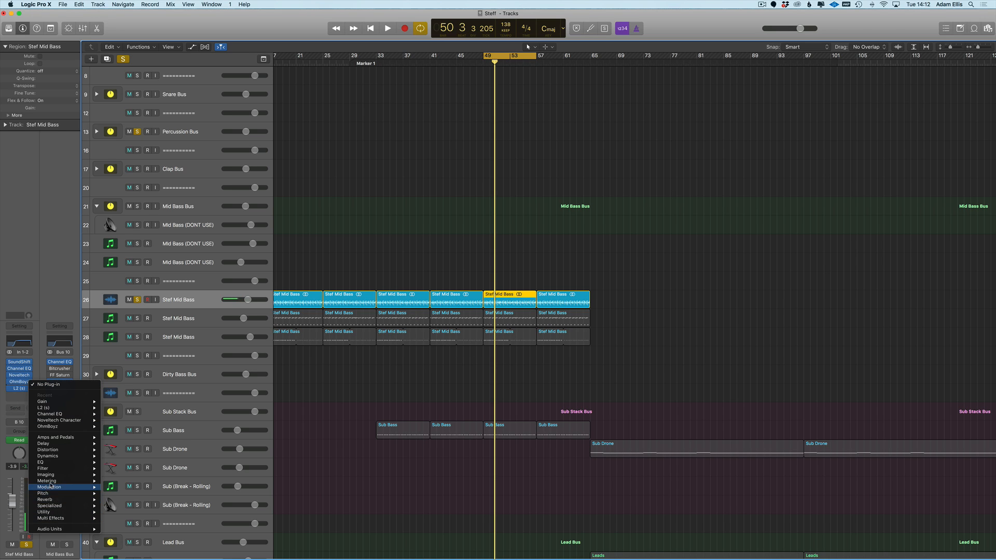
mouse_move(52, 475)
mouse_move(124, 487)
left_click(203, 487)
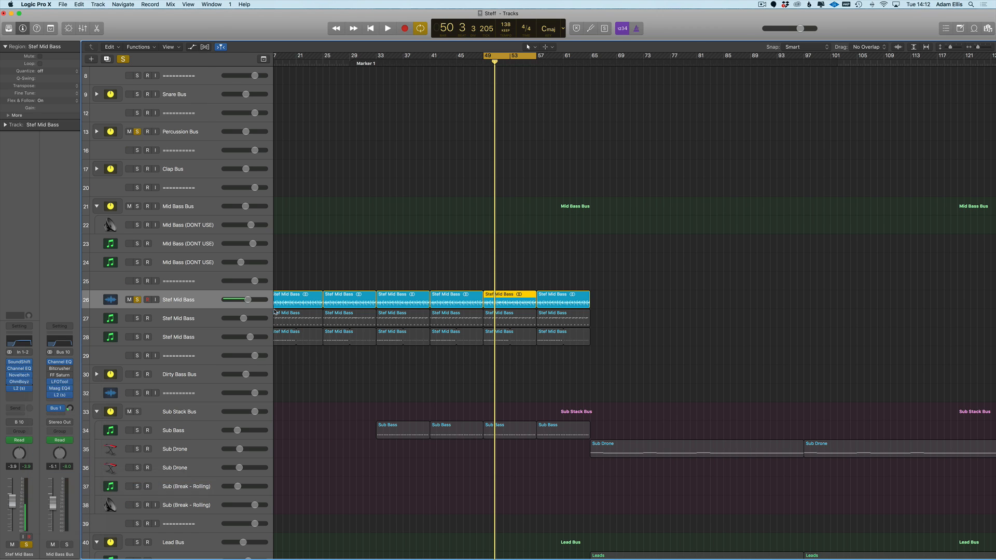
left_click_drag(24, 64, 24, 78)
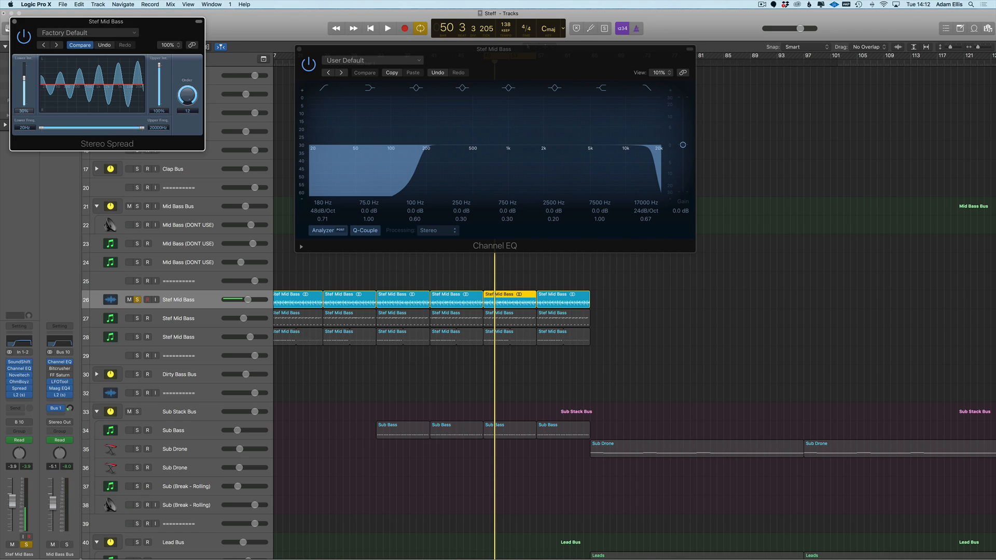
double_click(159, 111)
type("30")
key("Return")
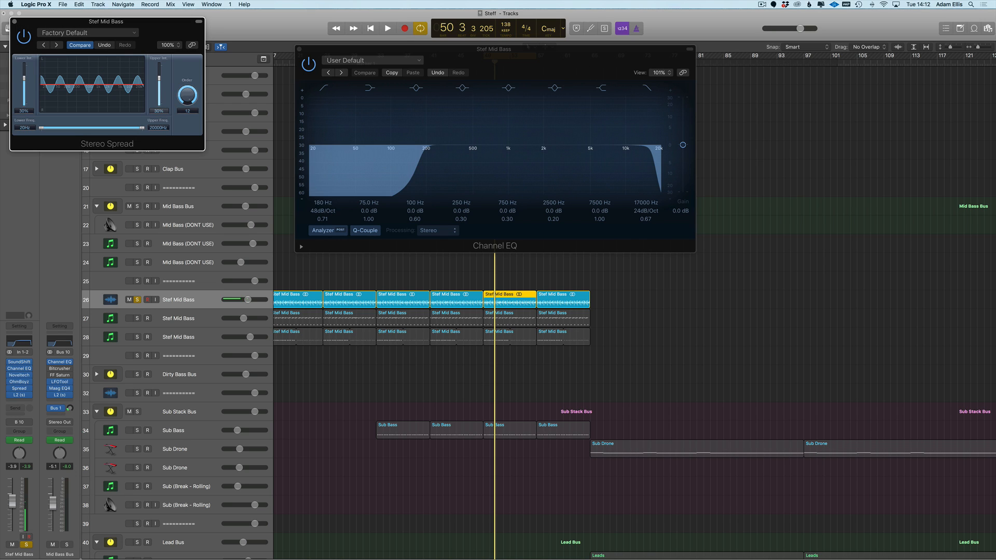
- Replace the project note text with "30%v" and close the Channel EQ and Stereo Spread windows
left_click(960, 29)
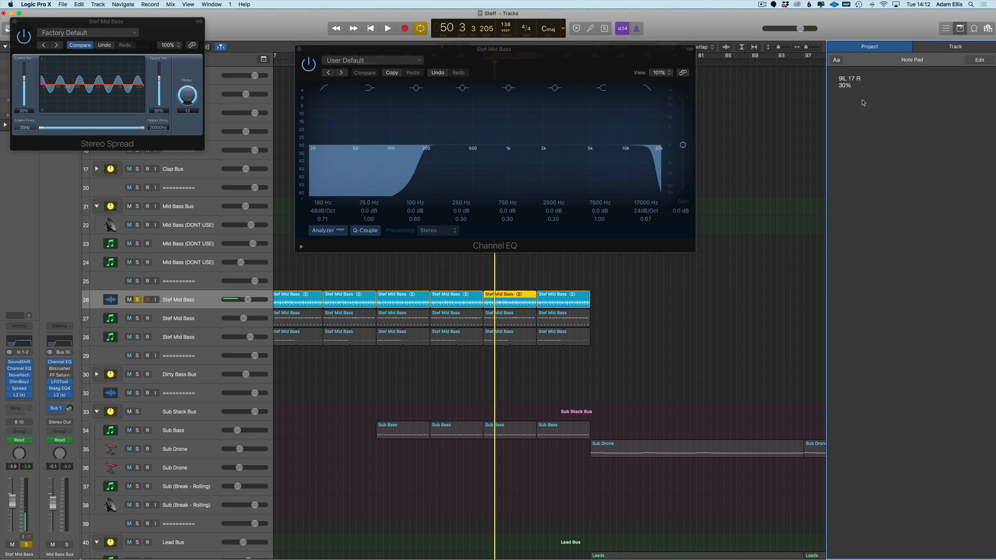
left_click(841, 81)
key("super+a")
key("BackSpace")
type("30%")
type("v")
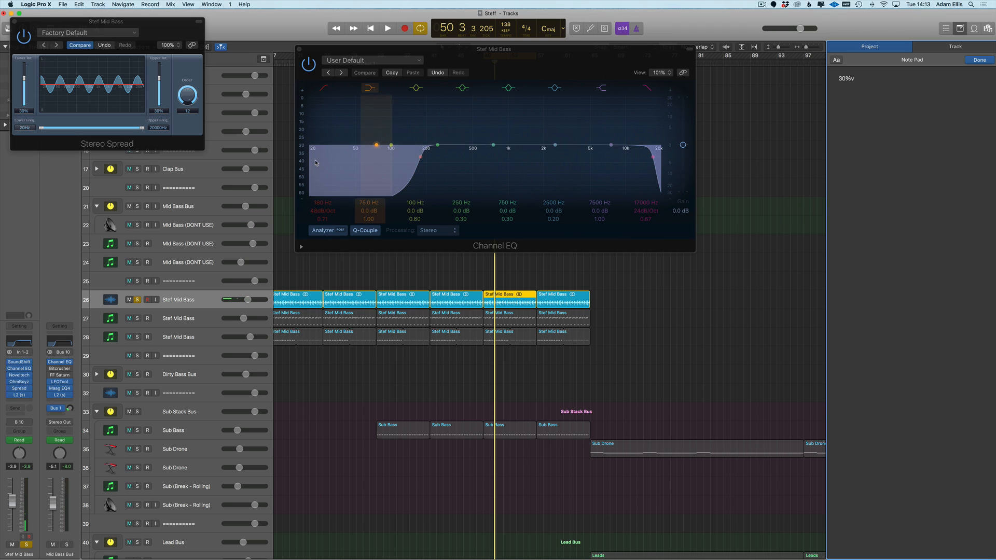
left_click(299, 48)
left_click(14, 22)
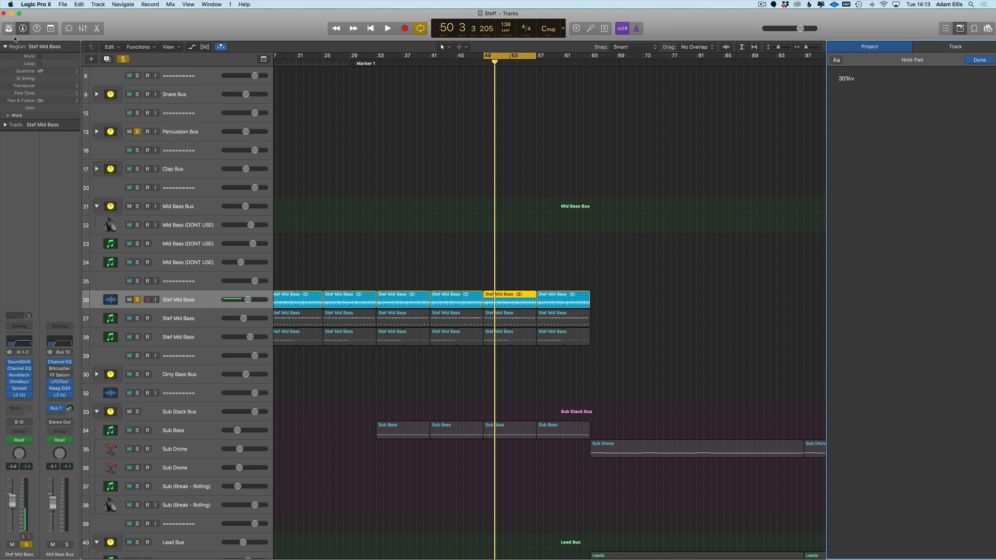
- Play the cycle range with track 26 muted, adding solos for tracks 28, 27 and 26 and the Sub Bass on track 34
left_click(130, 299)
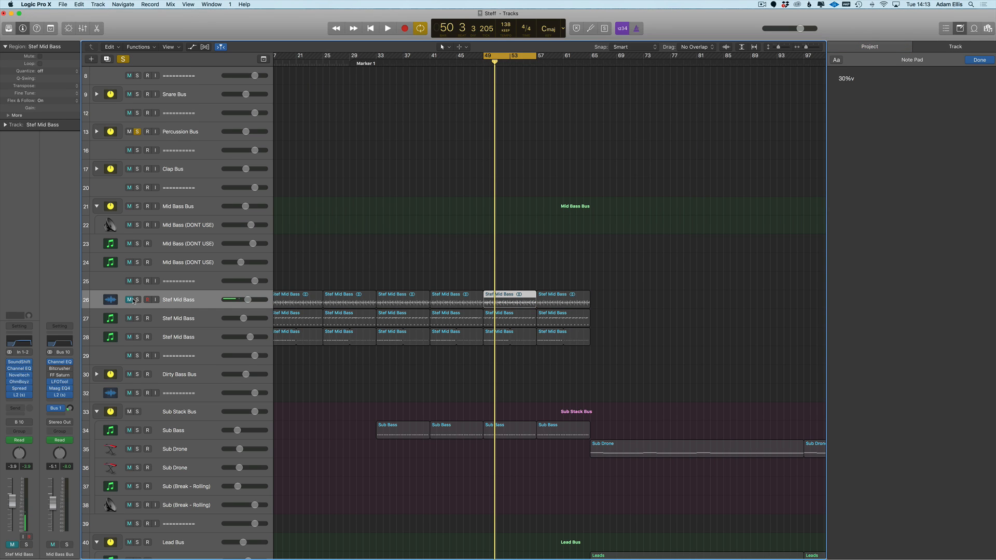
key("space")
left_click(137, 337)
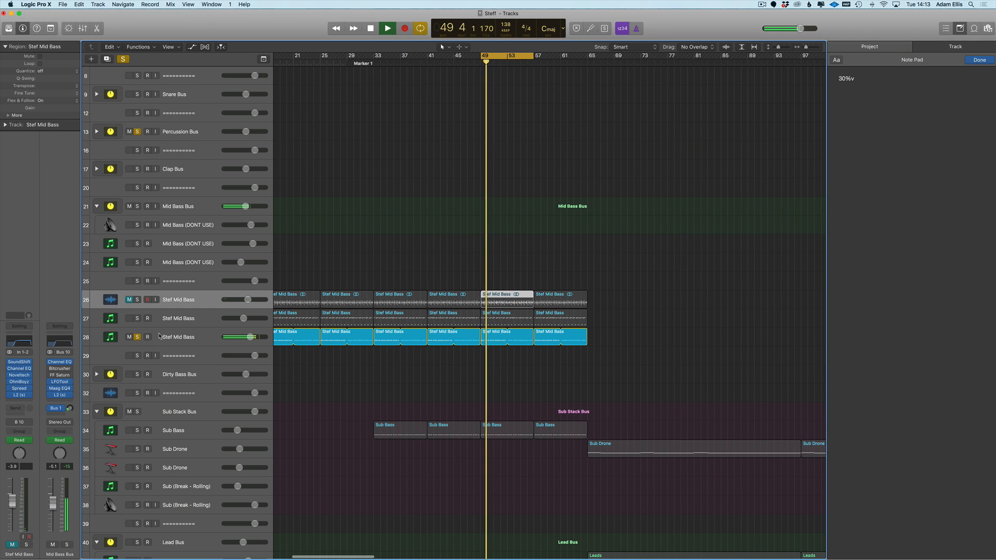
left_click(156, 318, "shift")
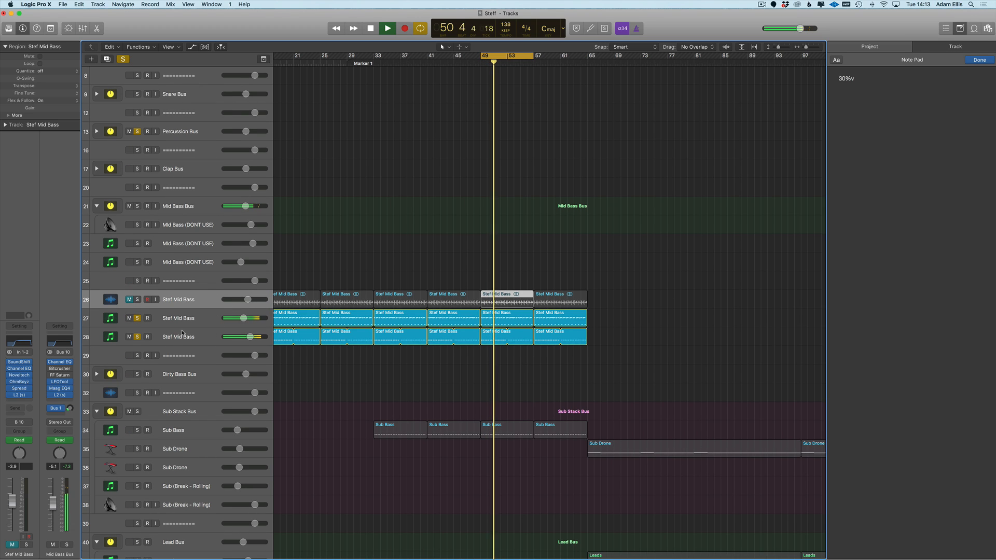
left_click(136, 300)
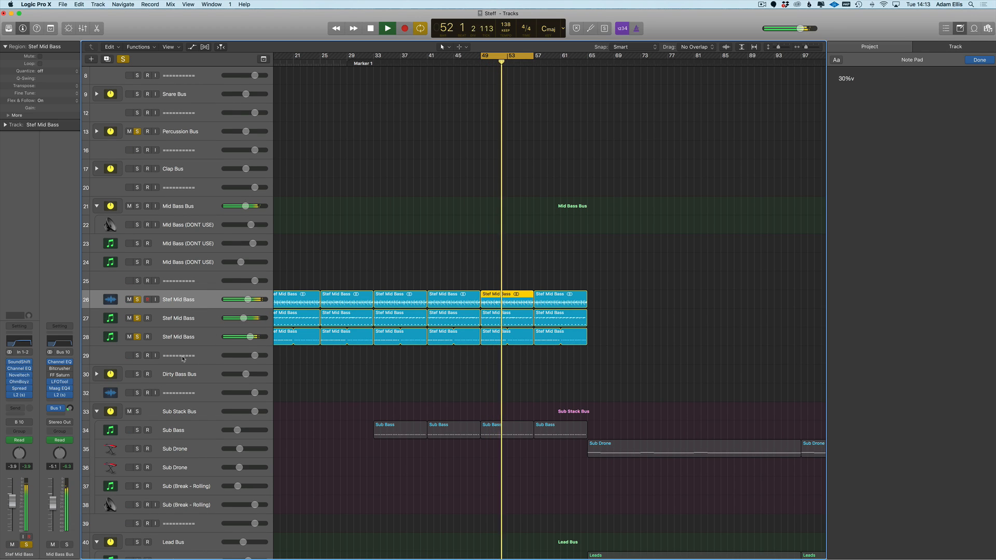
left_click(137, 430)
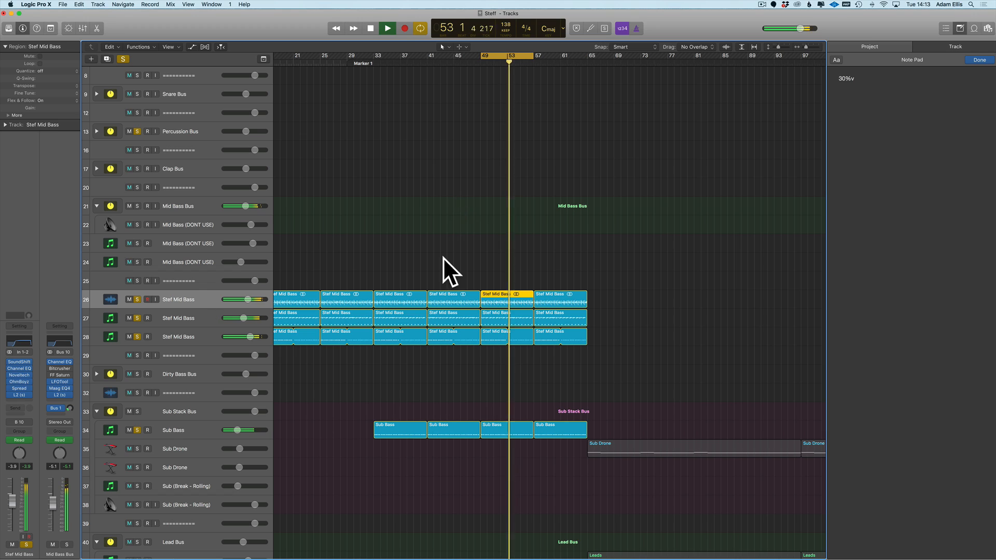
key("space")
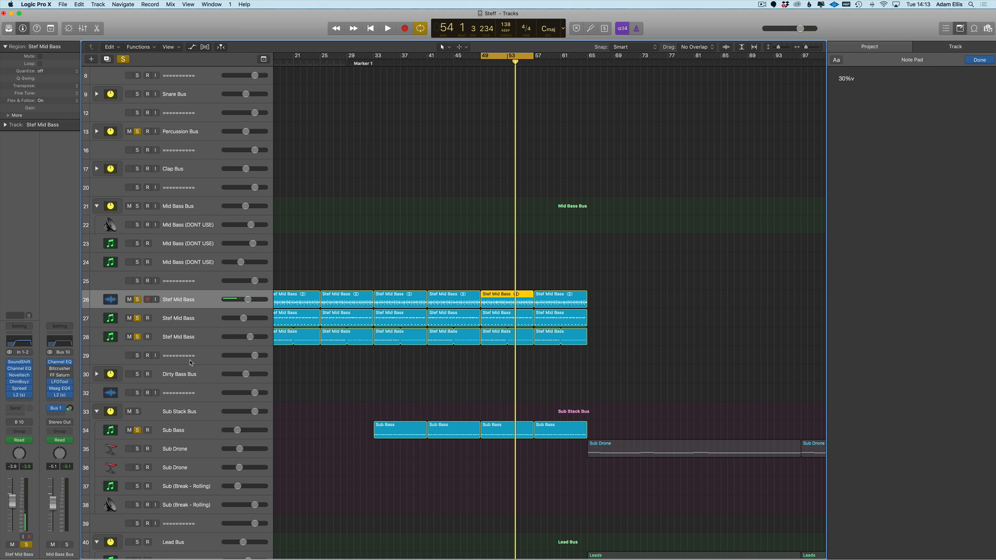
- Close the note pad and turn the volume of the three Stef Mid Bass layers on tracks 26 to 28 all the way down
left_click(479, 210)
key("f")
key("f")
key("super+Right")
key("super+Right")
key("super+Right")
key("super+Right")
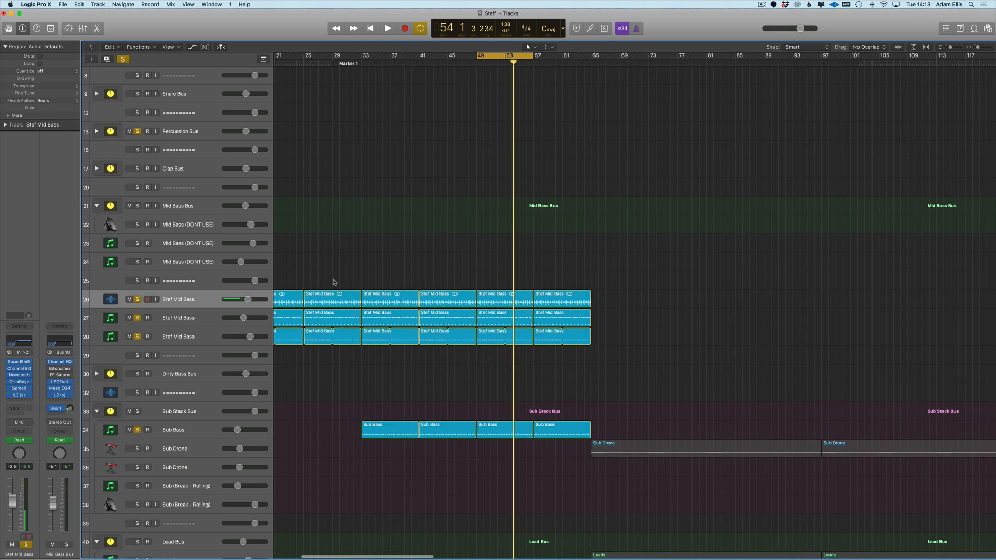
left_click(184, 333)
left_click_drag(11, 501, 12, 531)
left_click(191, 318)
left_click(181, 298)
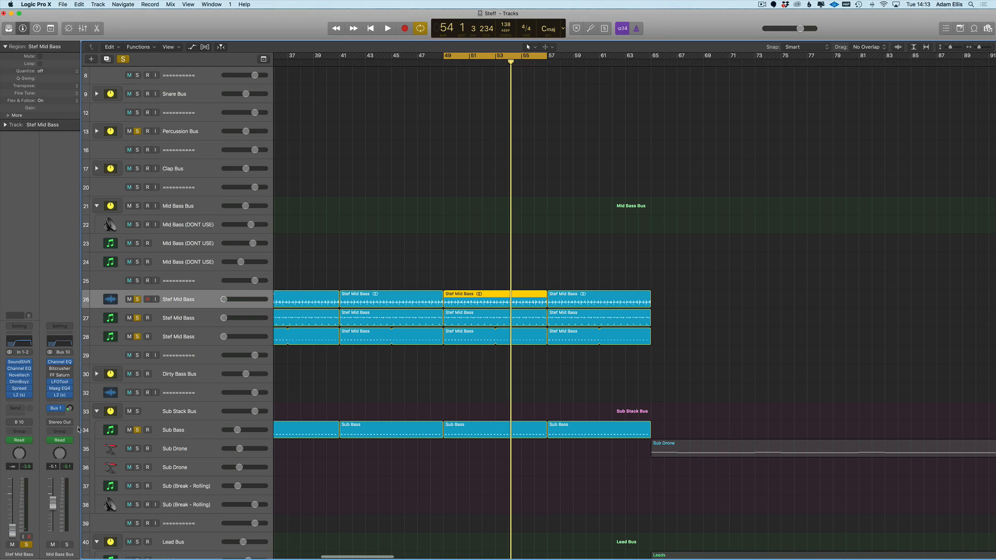
- Open the Mid Bass Bus Channel EQ to review its cut filters, and close it again
left_click(61, 340)
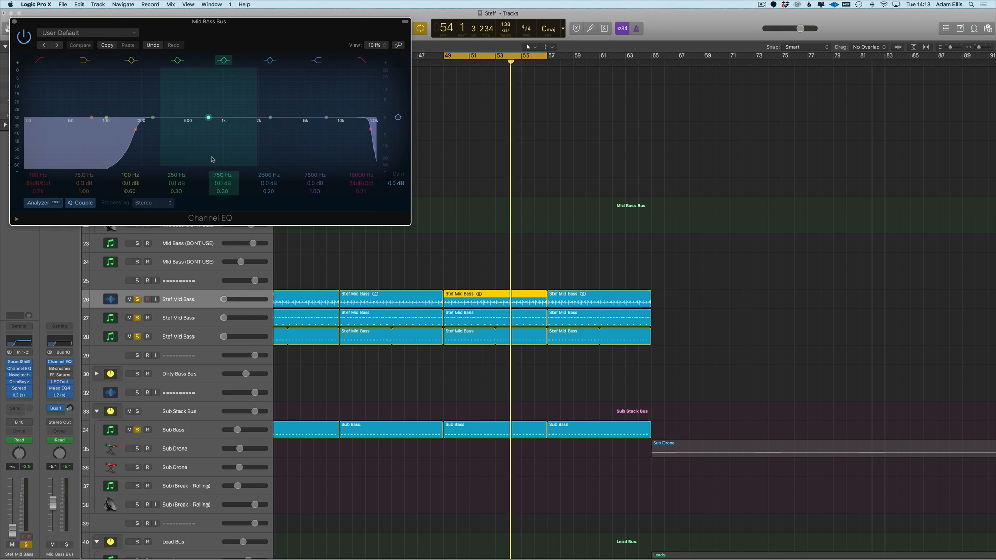
key("super+w")
scroll(190, 179, "right", 1)
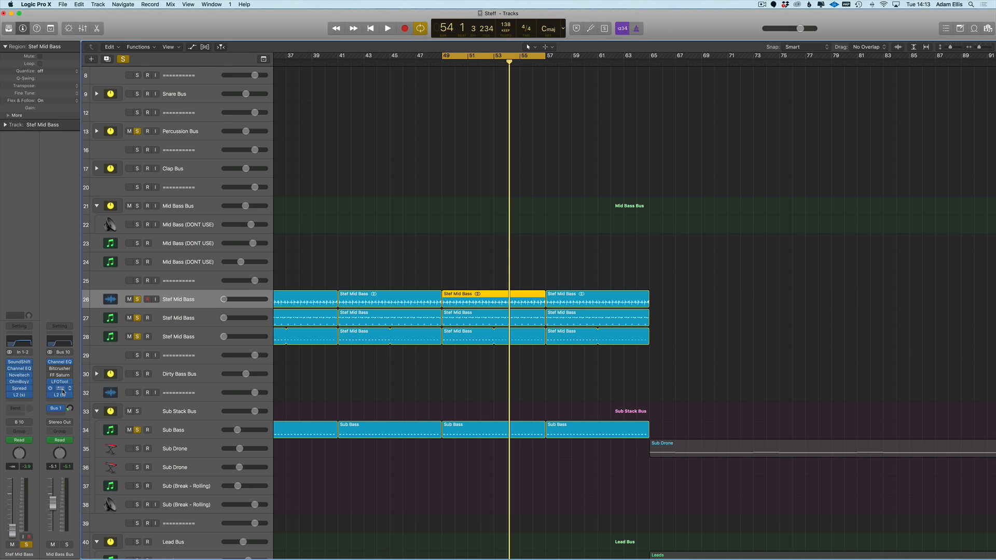
- Load the Female Vocal A factory preset in the Mid Bass Bus's Maag EQ4 and close the plug-in
left_click(60, 388)
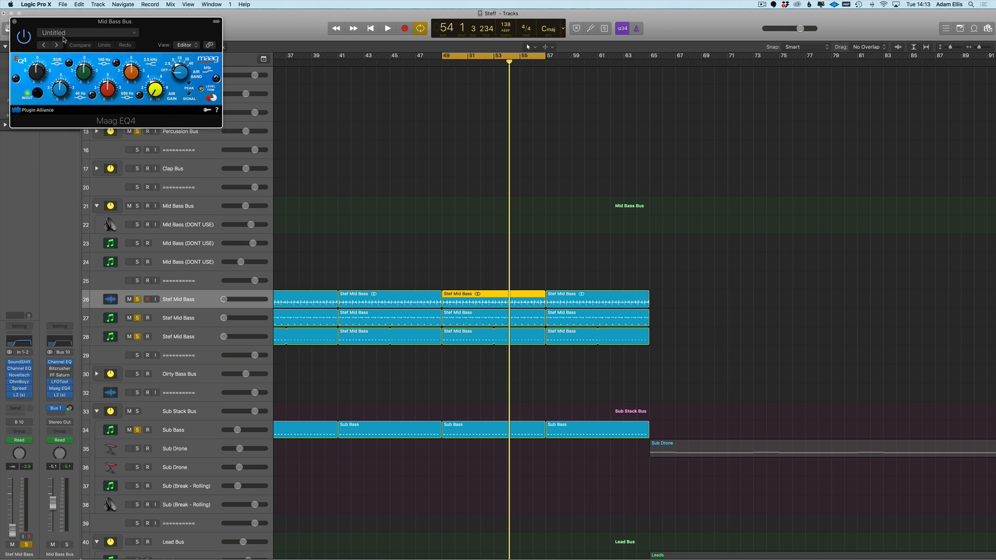
left_click(79, 36)
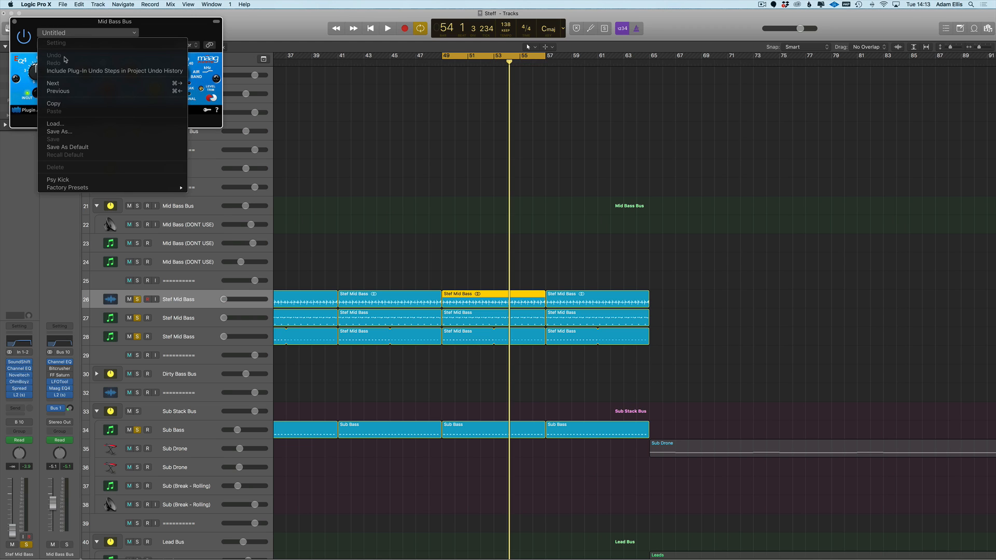
mouse_move(104, 188)
left_click(223, 188)
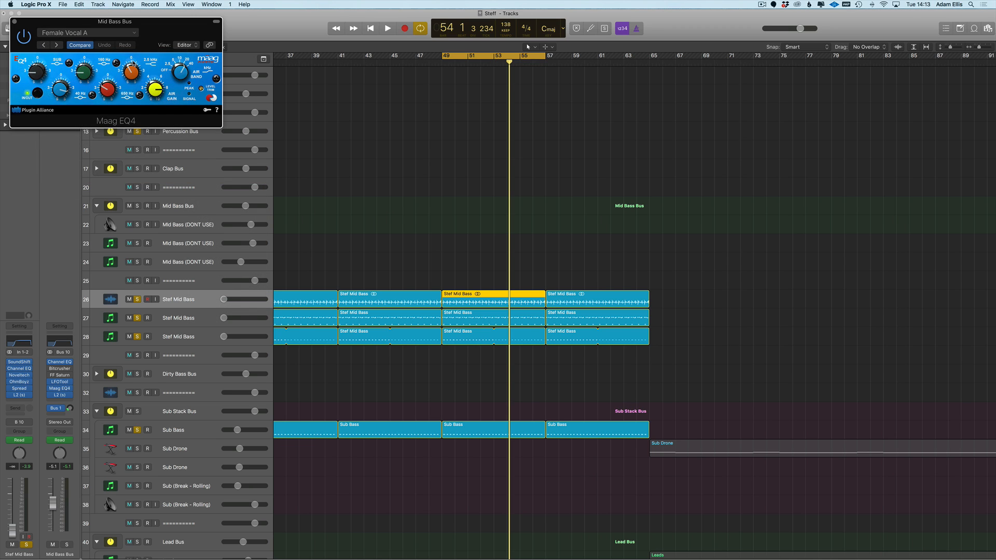
key("super+w")
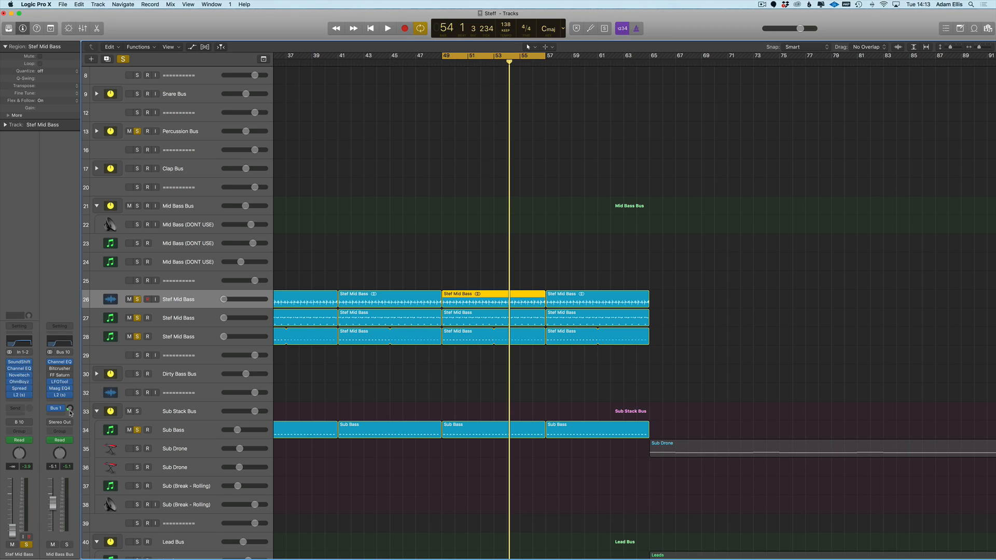
- Play the cycle range and raise the volume of the Stef Mid Bass on track 28 to about -11 dB
key("space")
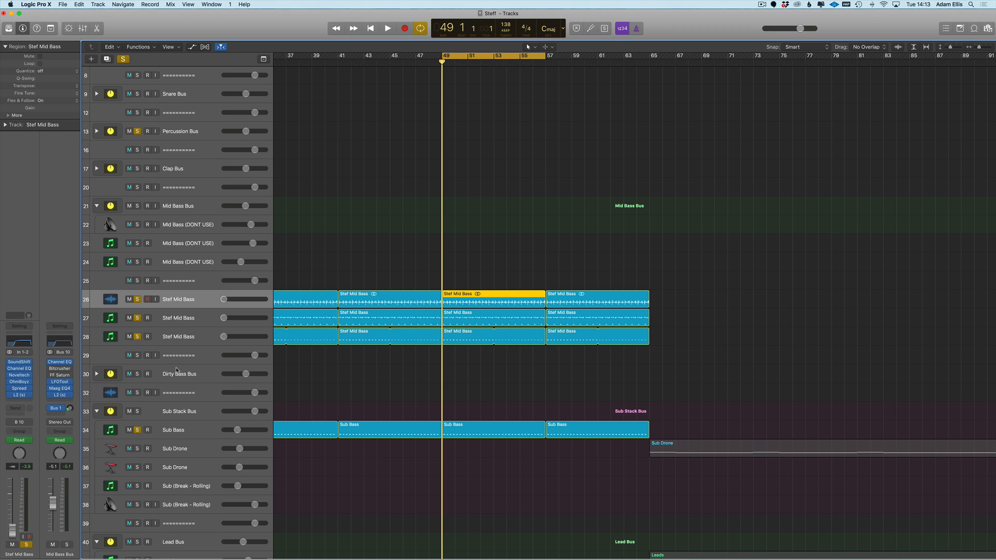
left_click(191, 341)
key("space")
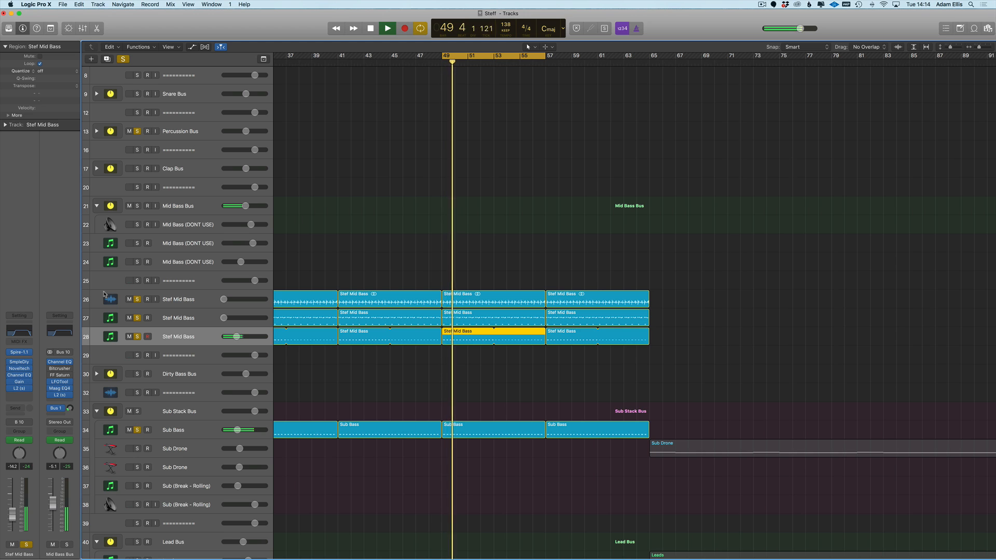
scroll(105, 294, "up", 5)
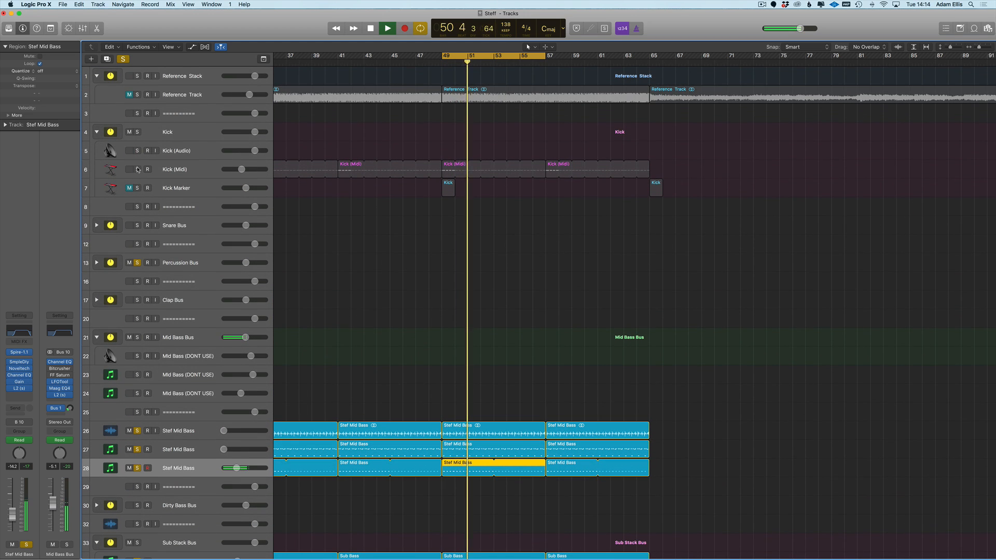
scroll(138, 169, "down", 10)
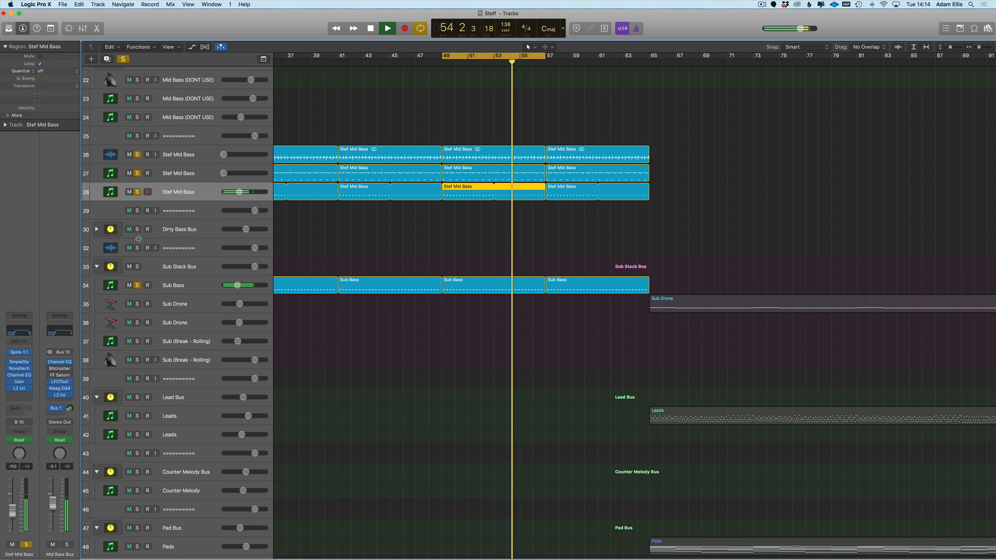
- Open the Channel EQ of the Stef Mid Bass on track 28 and raise its high-cut frequency
left_click(21, 332)
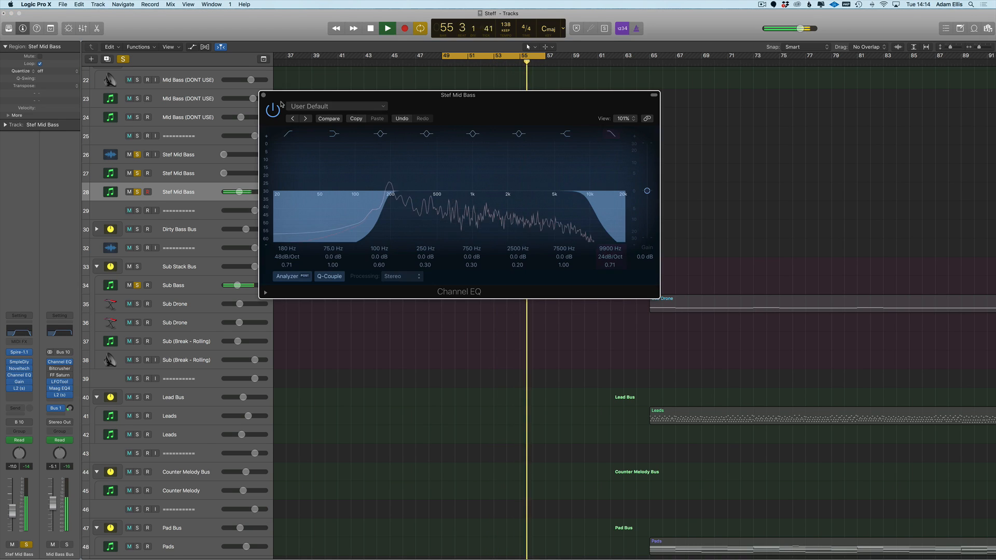
left_click_drag(578, 217, 593, 217)
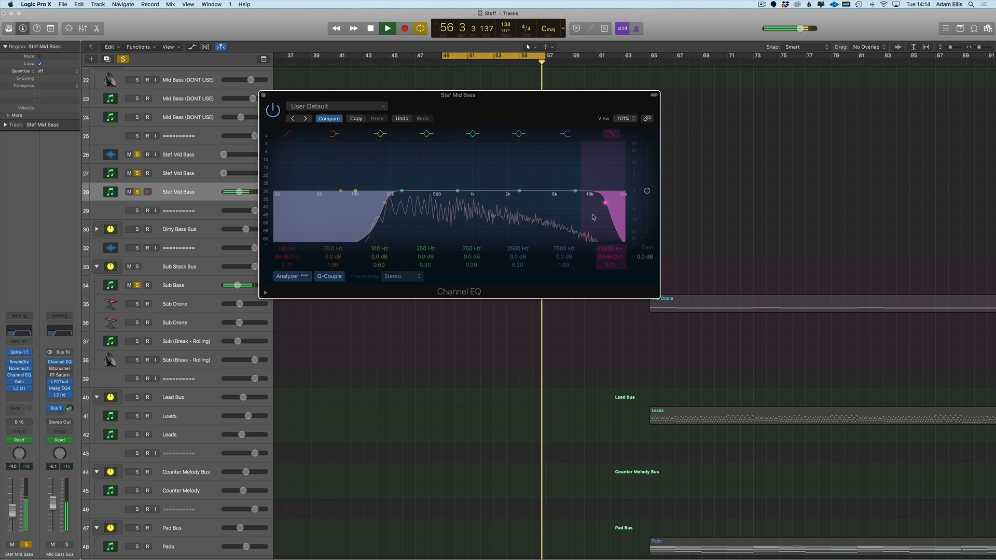
- Close the Channel EQ and raise the volume of the Stef Mid Bass on track 27 to about -18 dB
key("super+w")
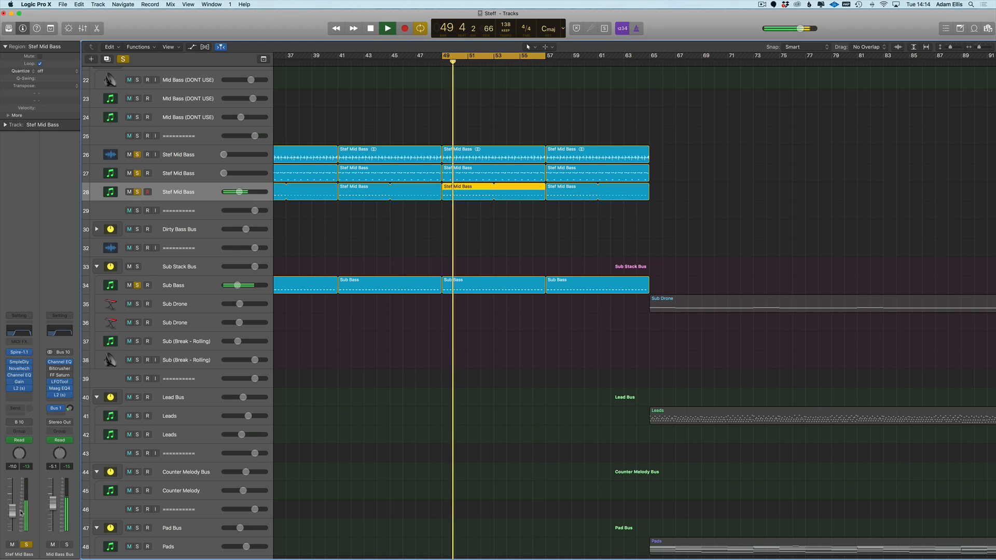
key("Up")
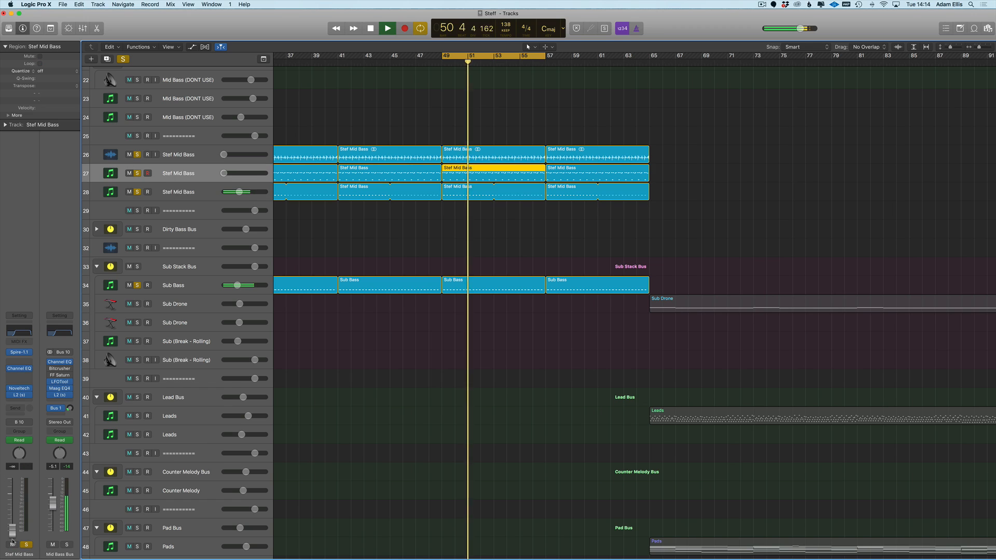
left_click_drag(13, 541, 13, 529)
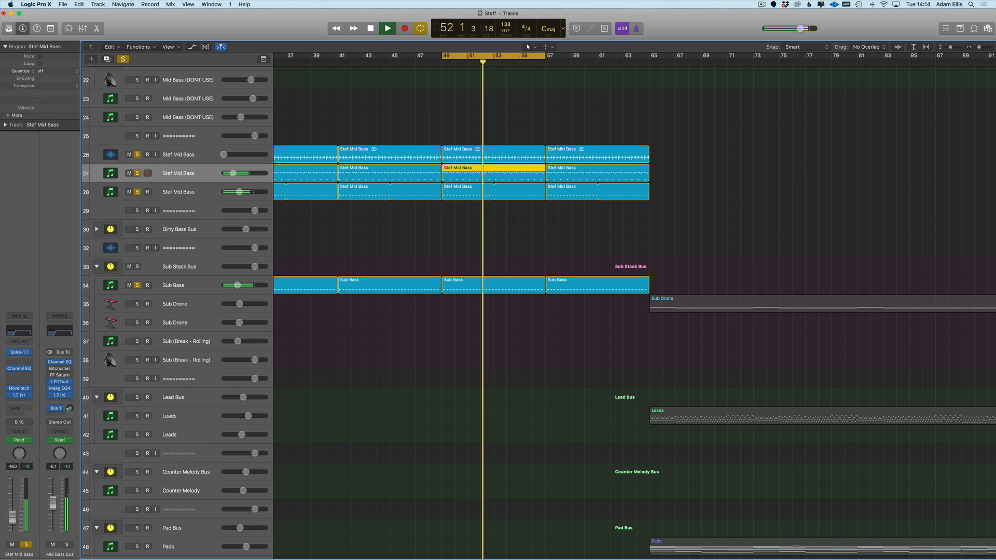
key("space")
- Recall the default in the Sample Delay of the Stef Mid Bass on track 28 and set its left delay to 60 samples
key("Up")
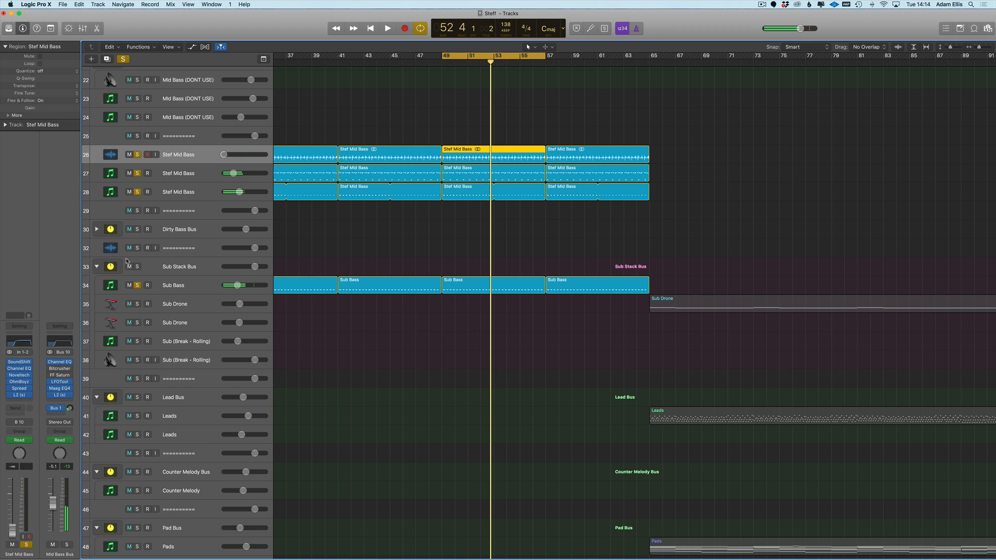
left_click(180, 178)
left_click(175, 191)
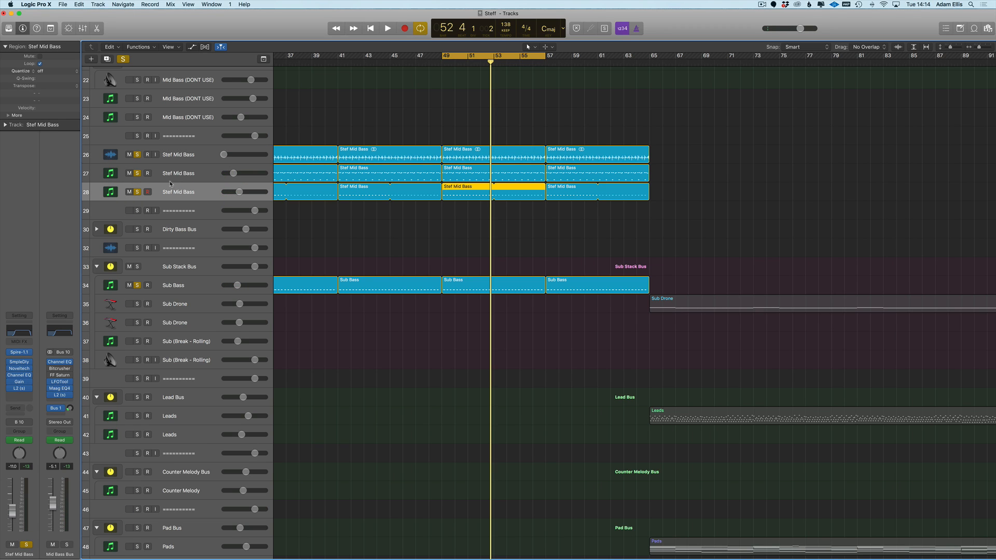
key("Up")
left_click(179, 195)
key("v")
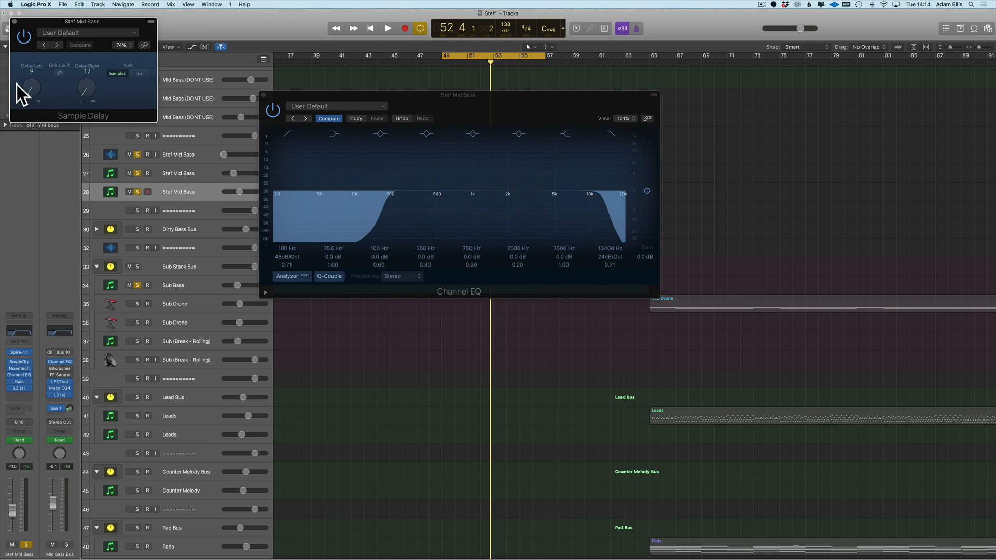
left_click(65, 33)
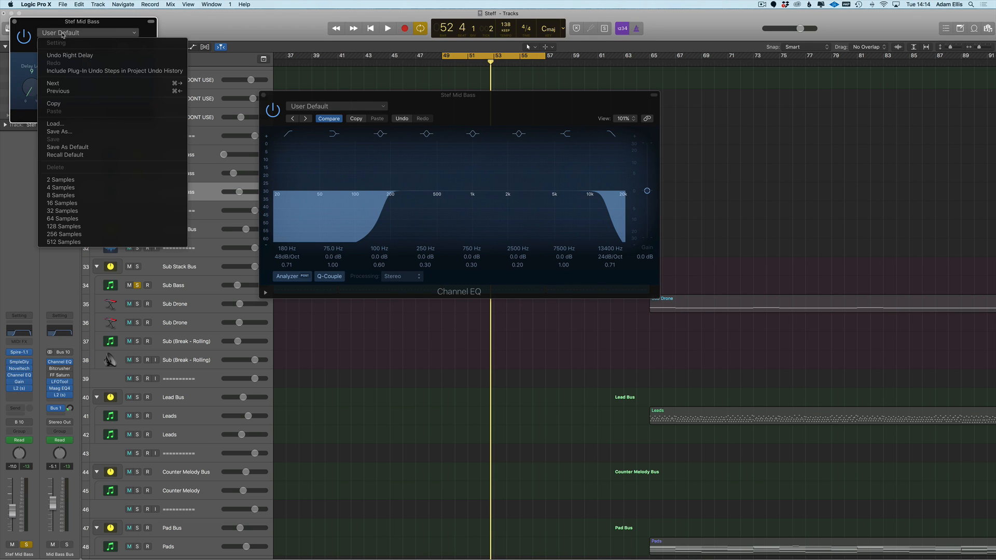
left_click(64, 155)
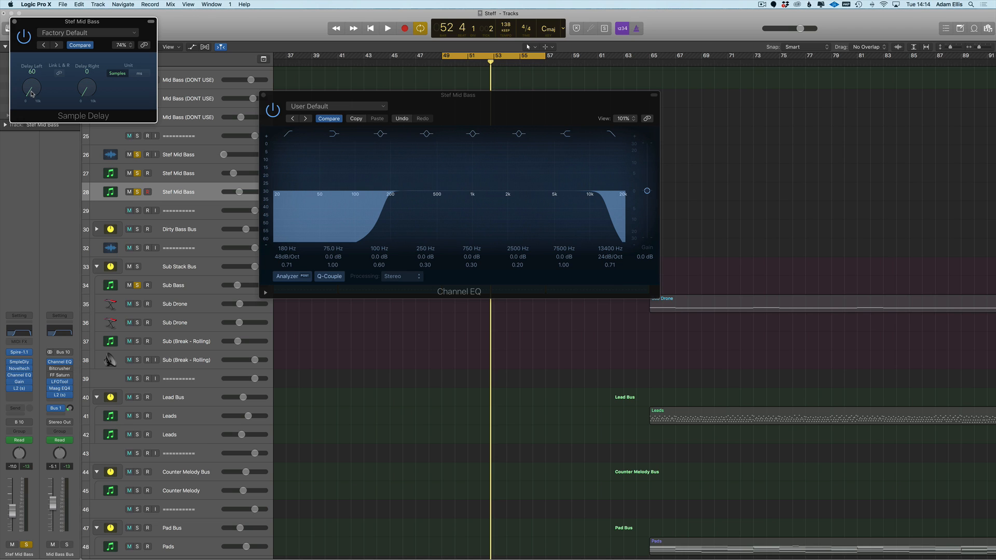
left_click(14, 22)
key("t")
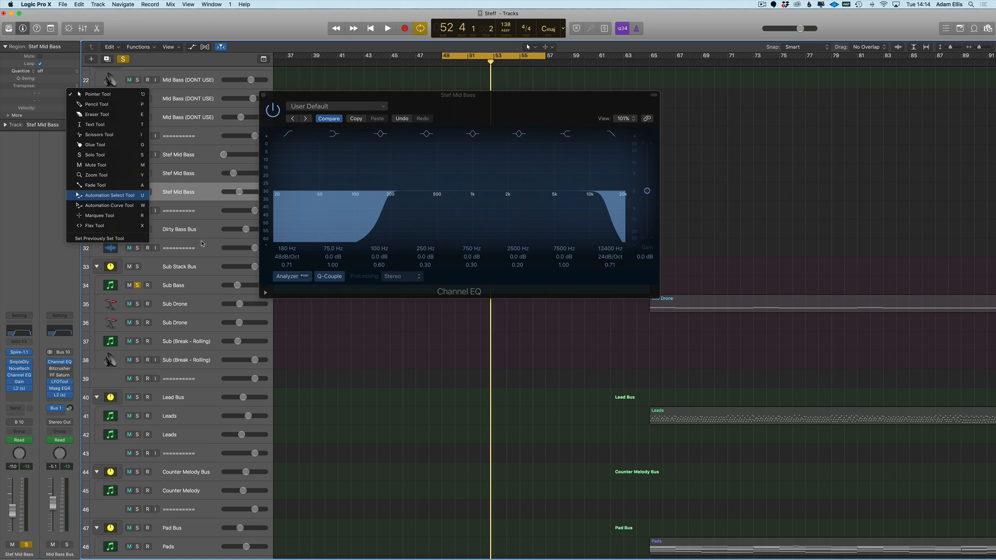
left_click(316, 362)
key("v")
- Insert a Sample Delay on the Stef Mid Bass on track 27 and set its right delay to 80 samples
left_click(185, 173)
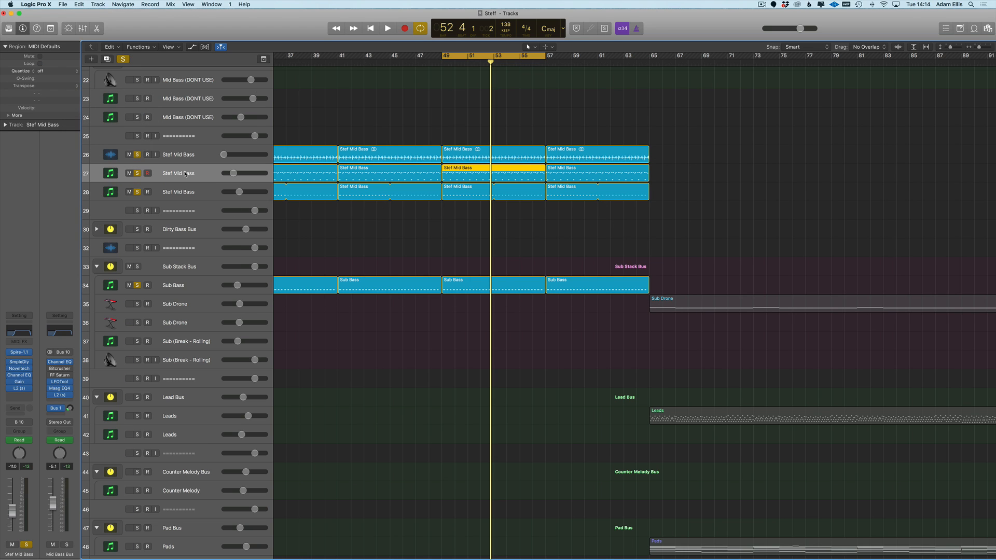
left_click(20, 361)
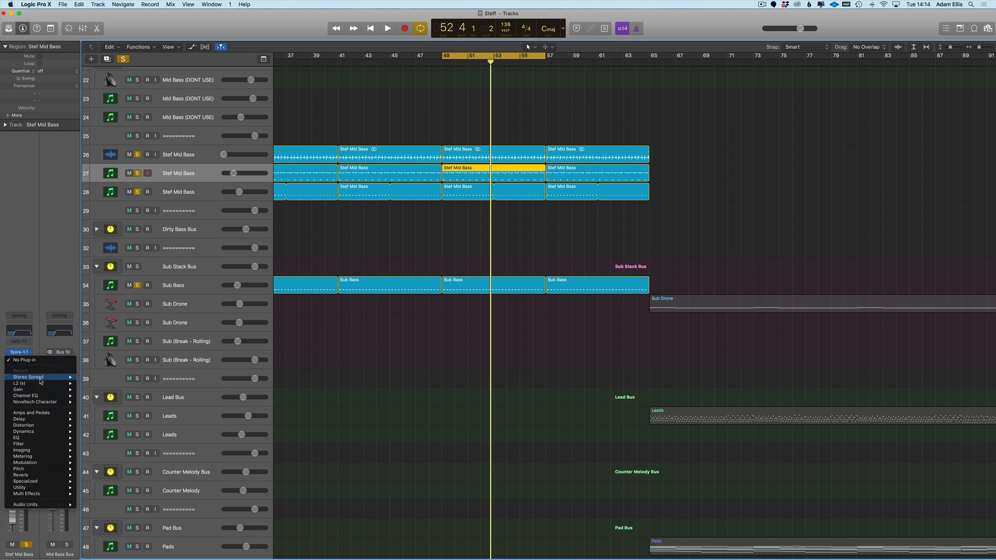
mouse_move(32, 419)
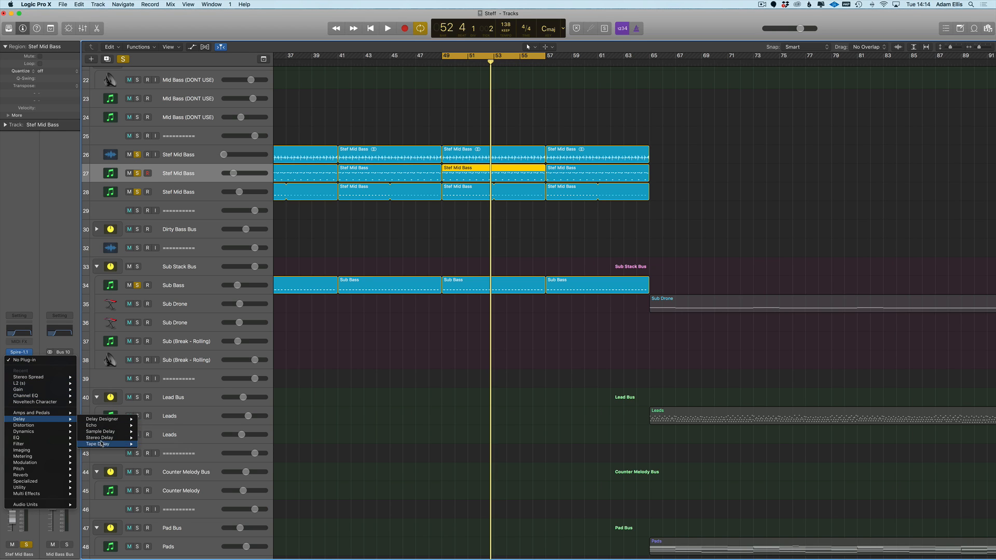
mouse_move(102, 434)
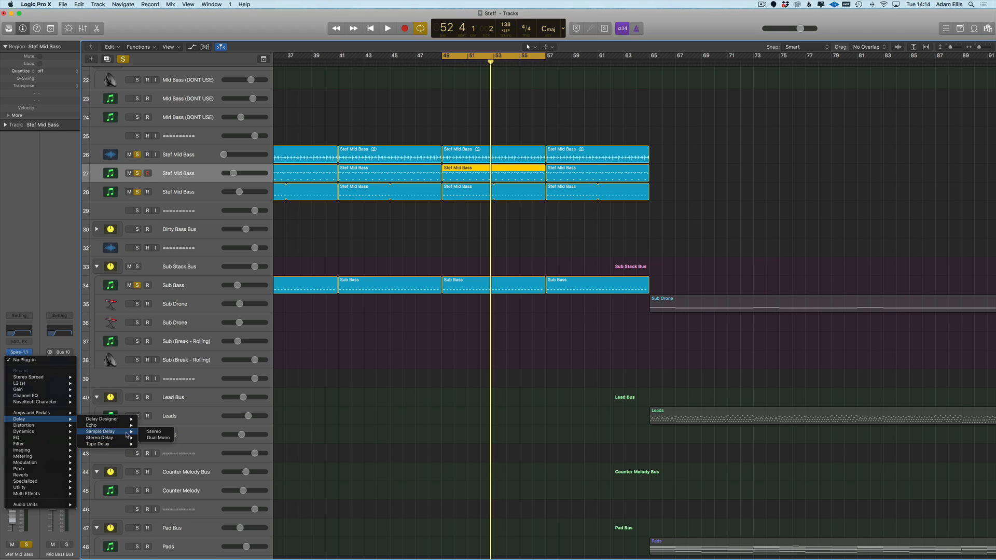
left_click(150, 437)
left_click_drag(88, 90, 88, 91)
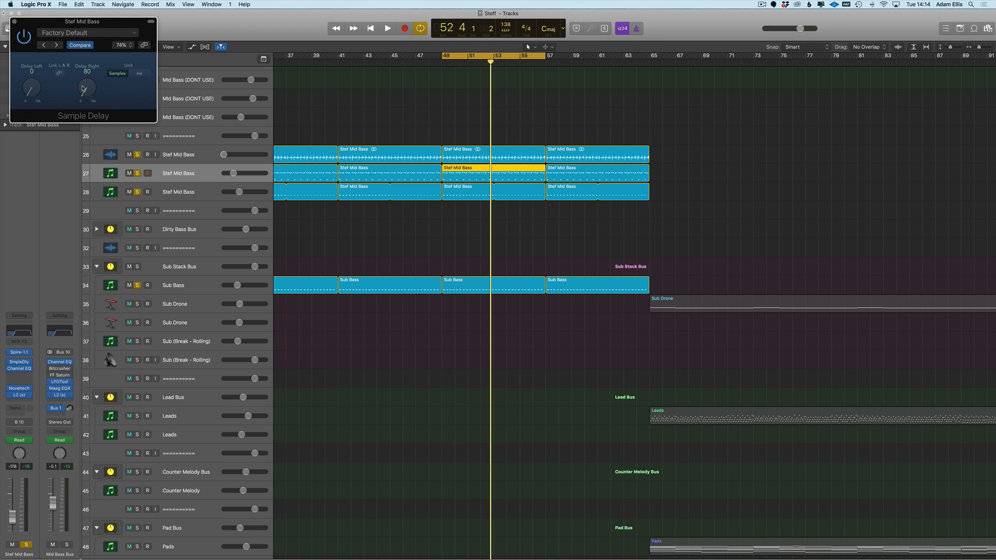
key("super+w")
- During playback, raise the Stef Mid Bass volumes to about -12.8 dB on track 27 and about -16.8 dB on track 26
key("space")
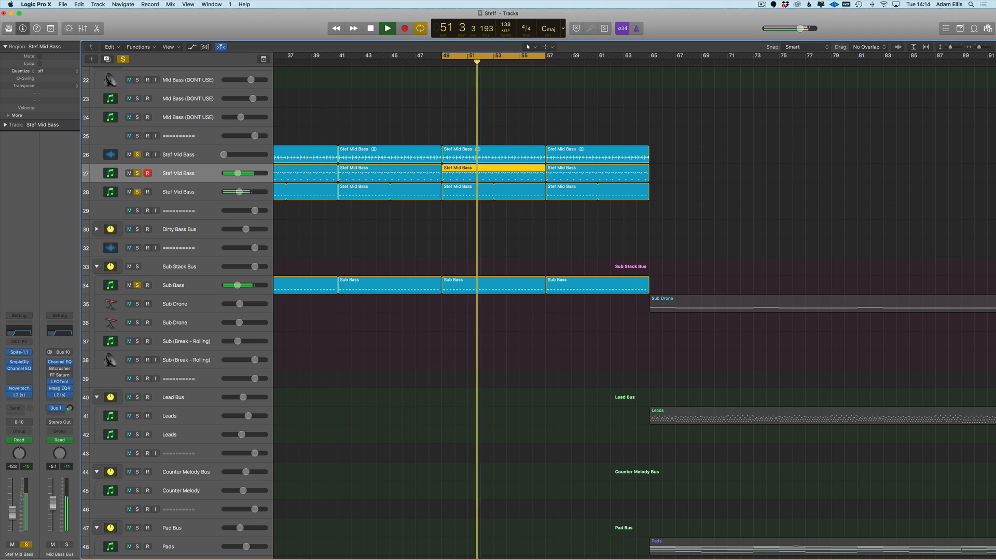
key("Up")
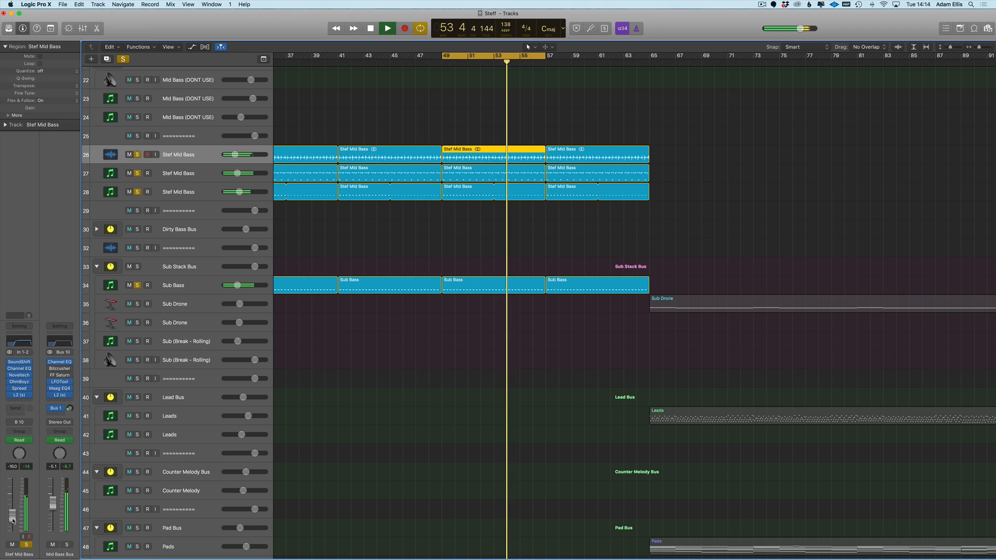
- In the Mid Bass Bus Channel EQ, set the high shelf to a 2 dB boost at 900 Hz and close the plug-in
left_click(60, 344)
left_click_drag(327, 118, 210, 117)
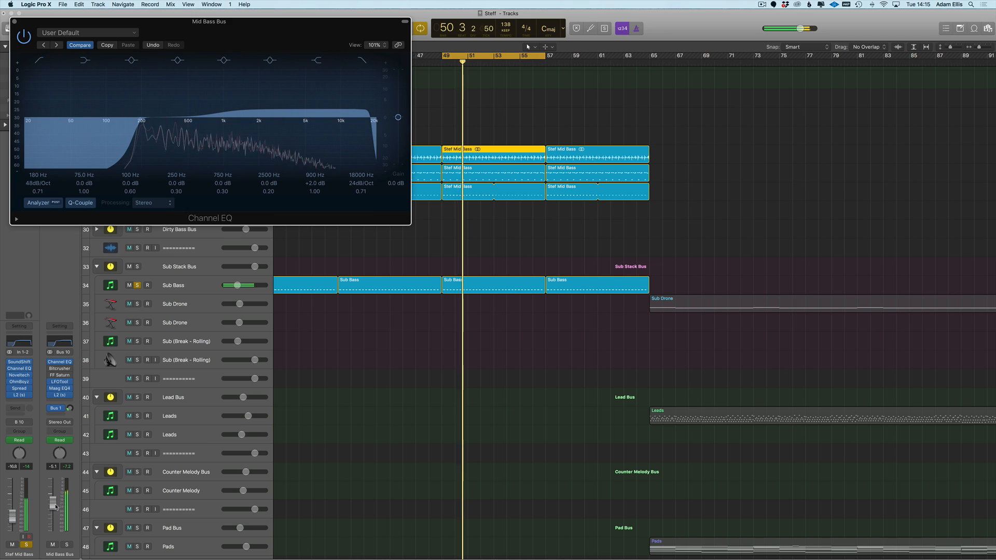
key("super+w")
- Stop playback, turn off the cycle range and return the playhead to the start of the project
key("super+Left")
key("space")
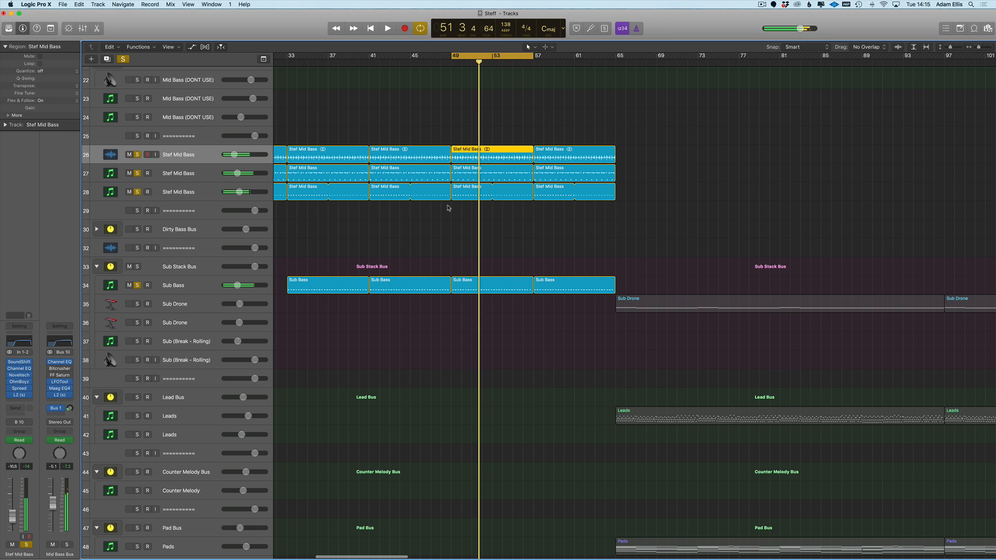
key("super+Left")
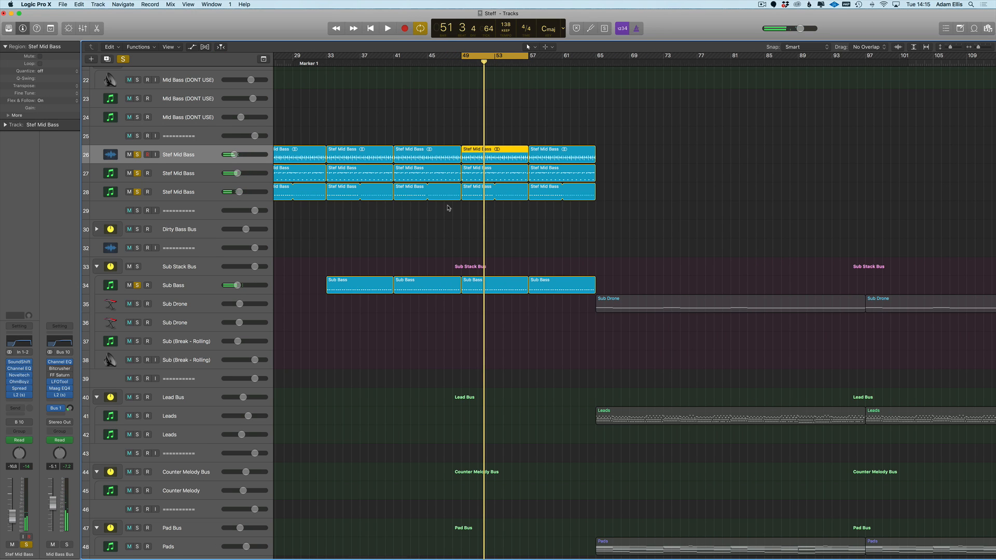
key("super+Left")
scroll(512, 208, "right", 10)
key("super+Left")
key("super+Left")
key("super+Left")
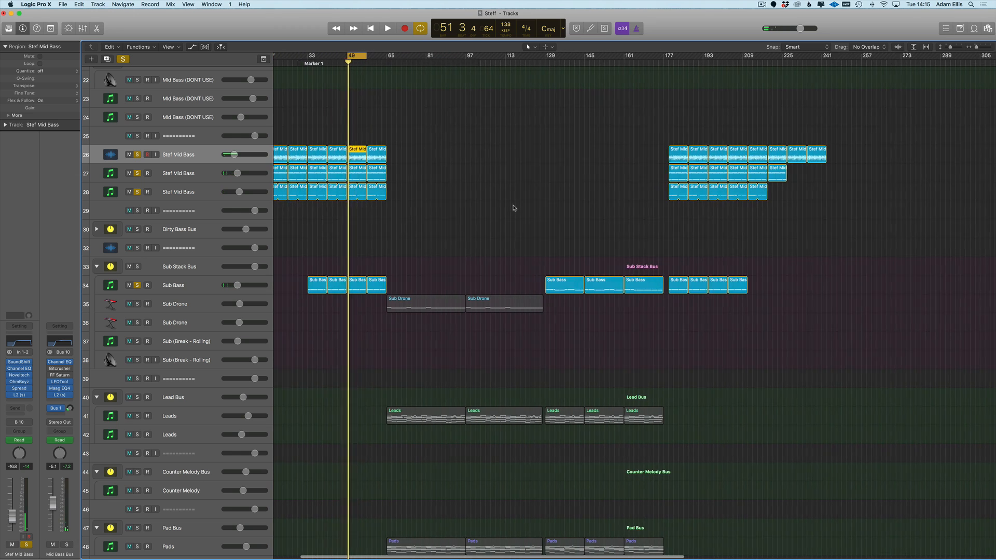
scroll(514, 208, "left", 5)
key("c")
key("Return")
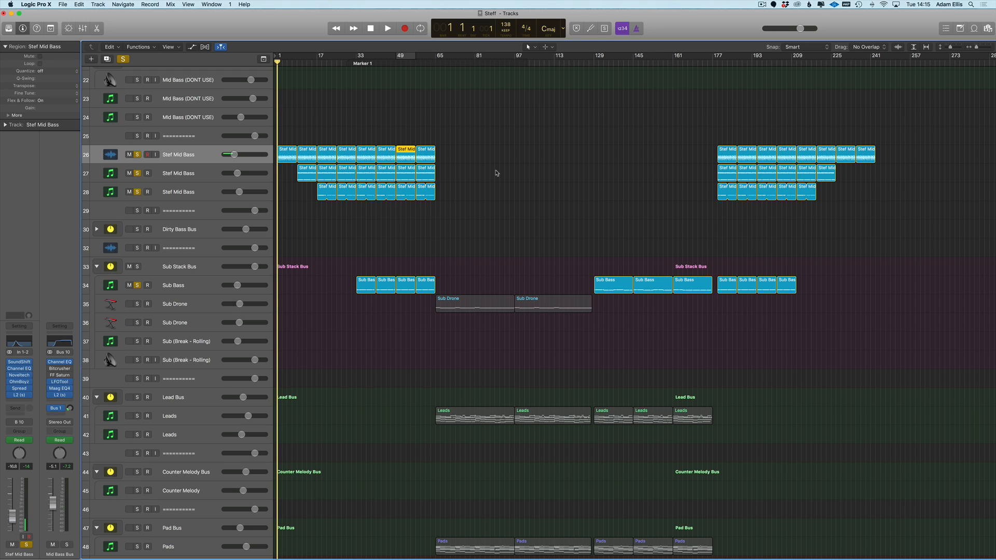
- Clear all track solos and set the cycle range over the first Sub Drone region, from bar 65 to bar 97
left_click(457, 181)
left_click(124, 59)
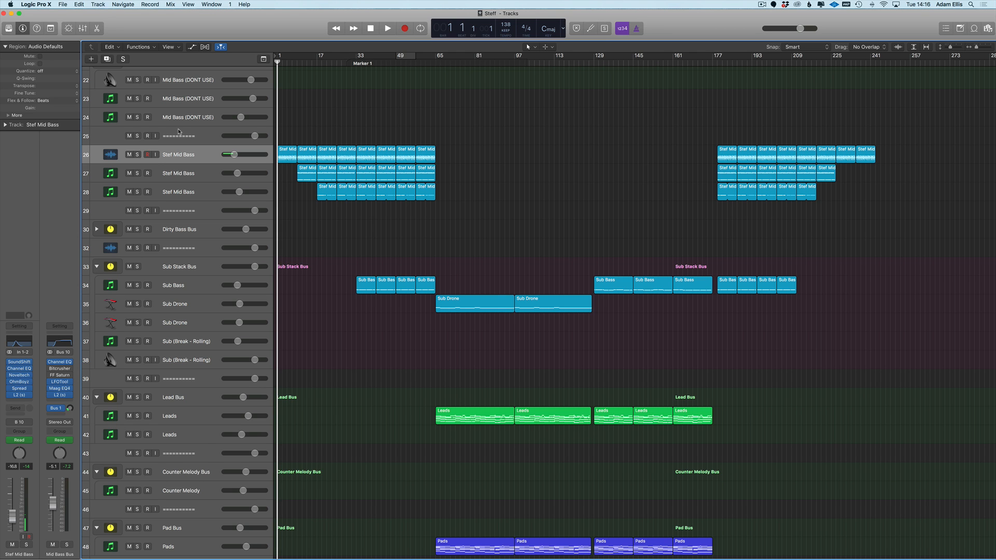
scroll(493, 176, "up", 5)
scroll(511, 170, "down", 5)
scroll(498, 174, "right", 5)
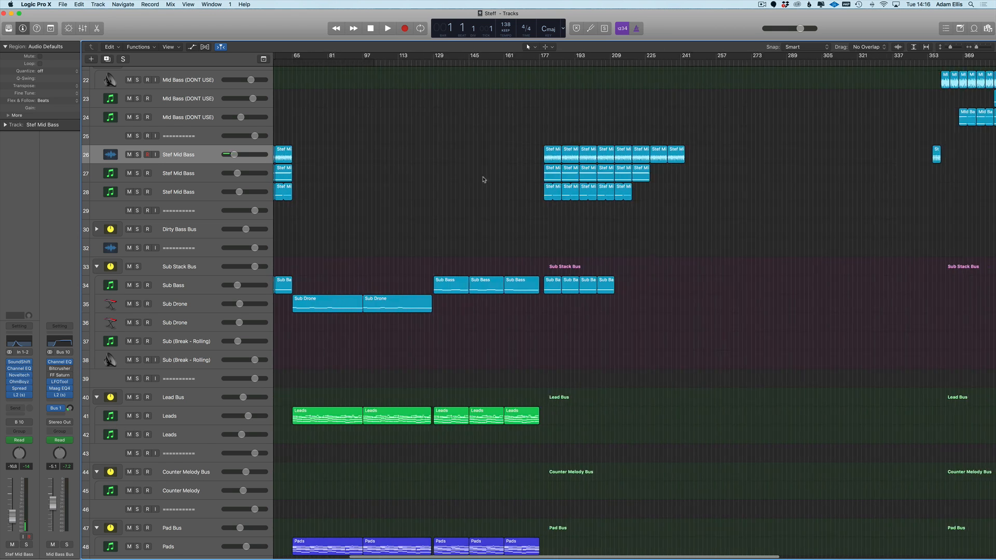
scroll(384, 205, "up", 4)
scroll(385, 204, "down", 2)
scroll(382, 207, "left", 3)
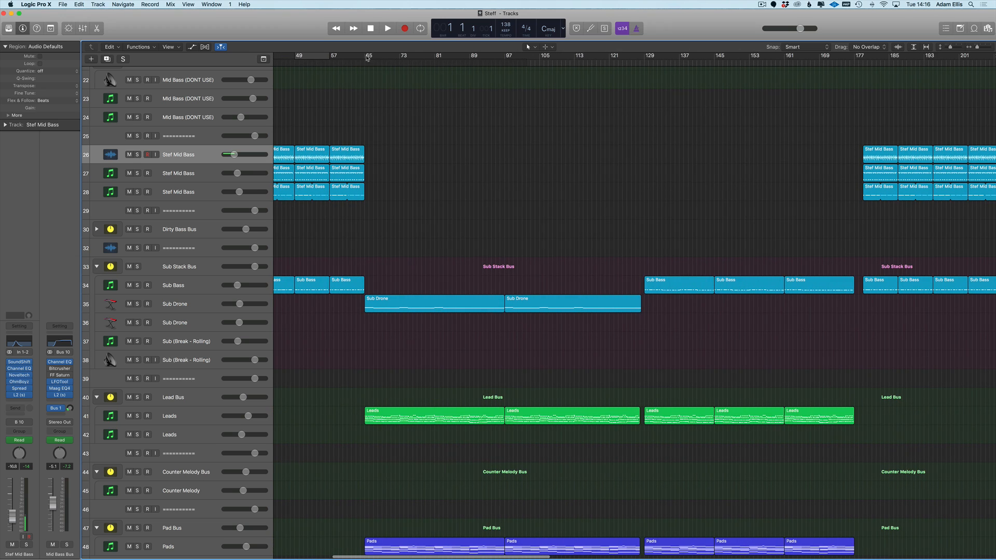
left_click_drag(367, 58, 503, 58)
- Open the first Sub Drone region in the Piano Roll and audition its first three notes
left_click(413, 304)
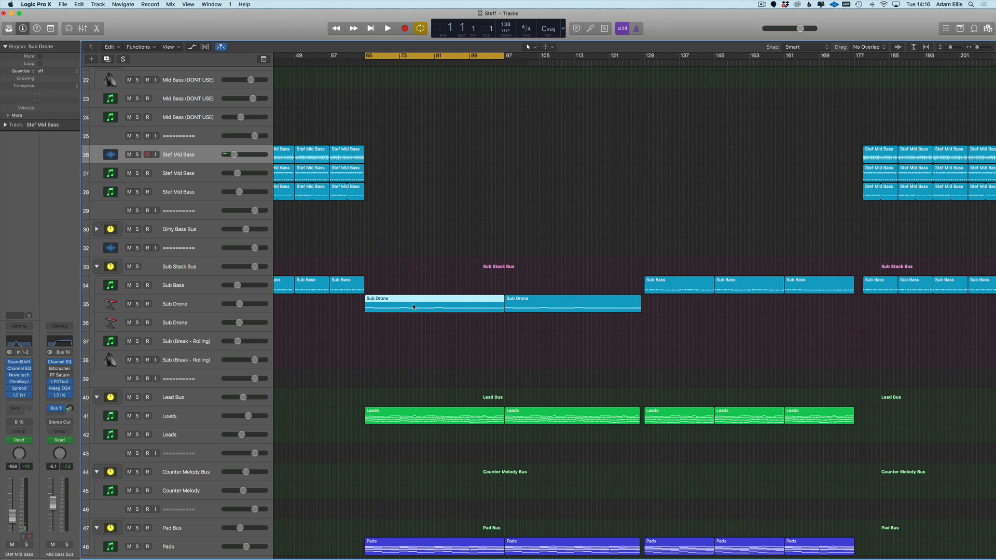
double_click(412, 303)
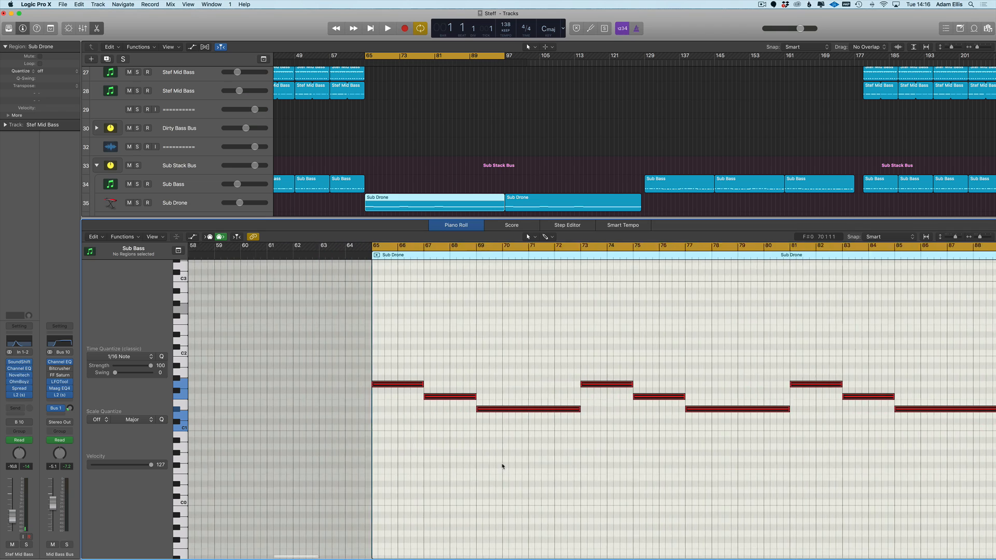
scroll(503, 466, "up", 2)
scroll(503, 466, "down", 4)
scroll(410, 432, "right", 4)
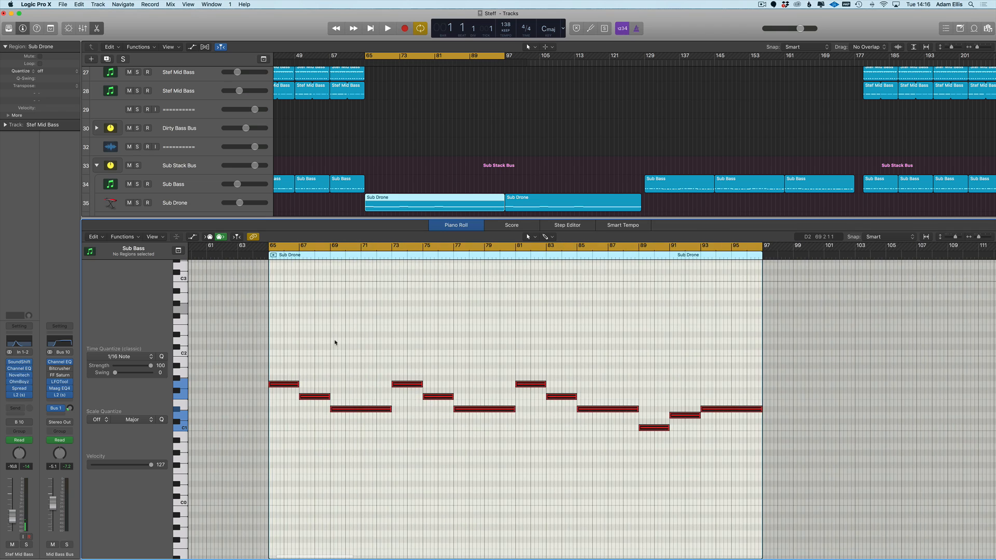
scroll(272, 384, "up", 2)
left_click(290, 385)
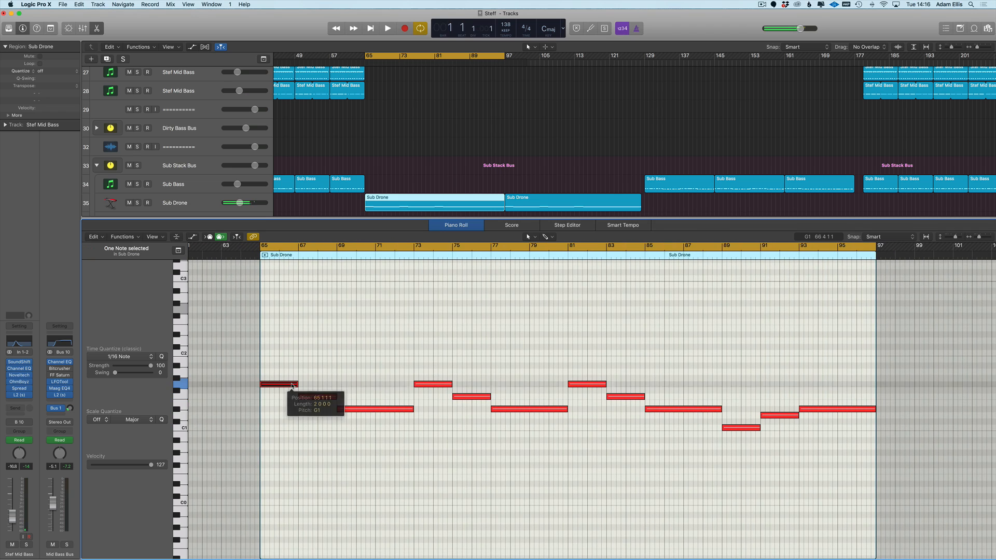
left_click(312, 397)
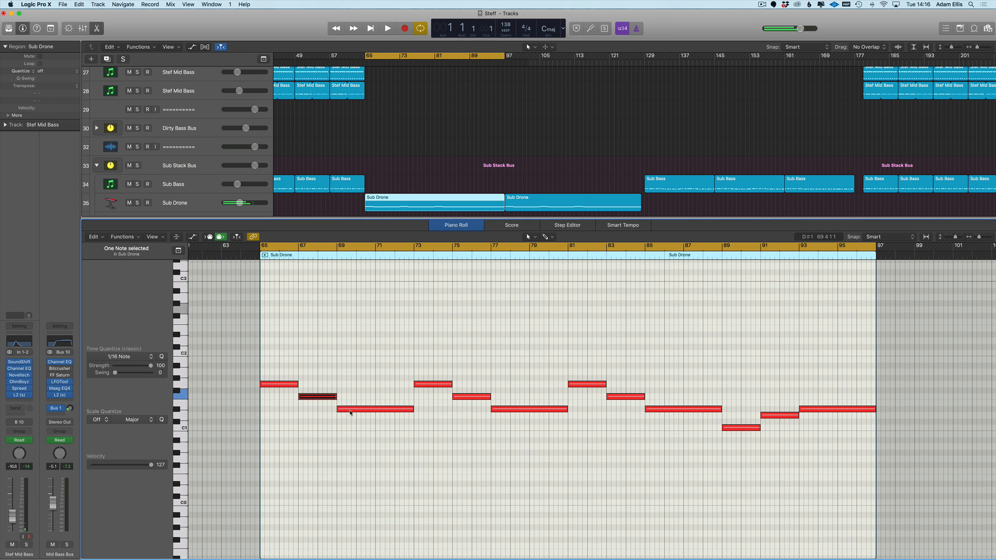
left_click(350, 409)
scroll(394, 194, "up", 3)
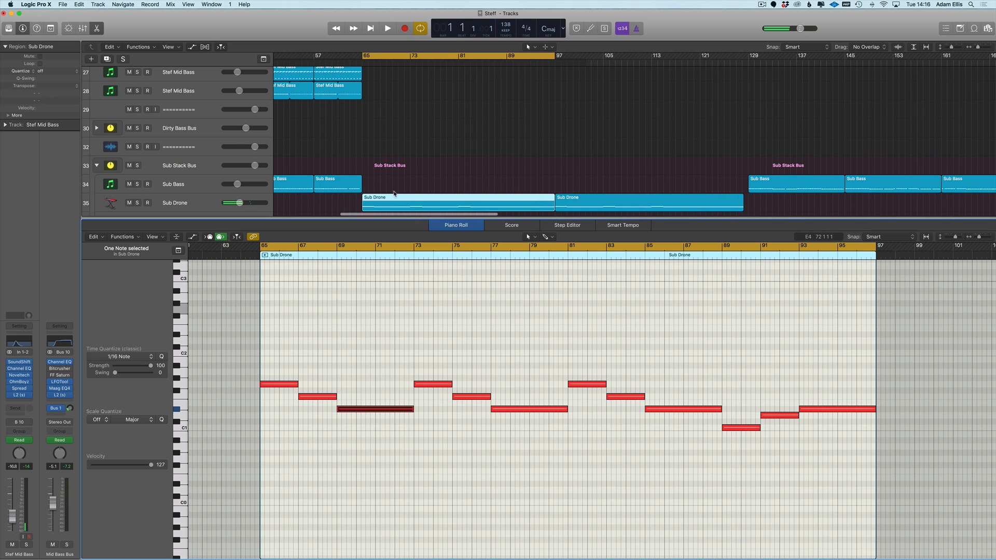
- Close the Piano Roll, play the cycle range from bar 65 and solo the Sub Drone on track 35
left_click(411, 190)
key("p")
key("p")
scroll(384, 213, "up", 3)
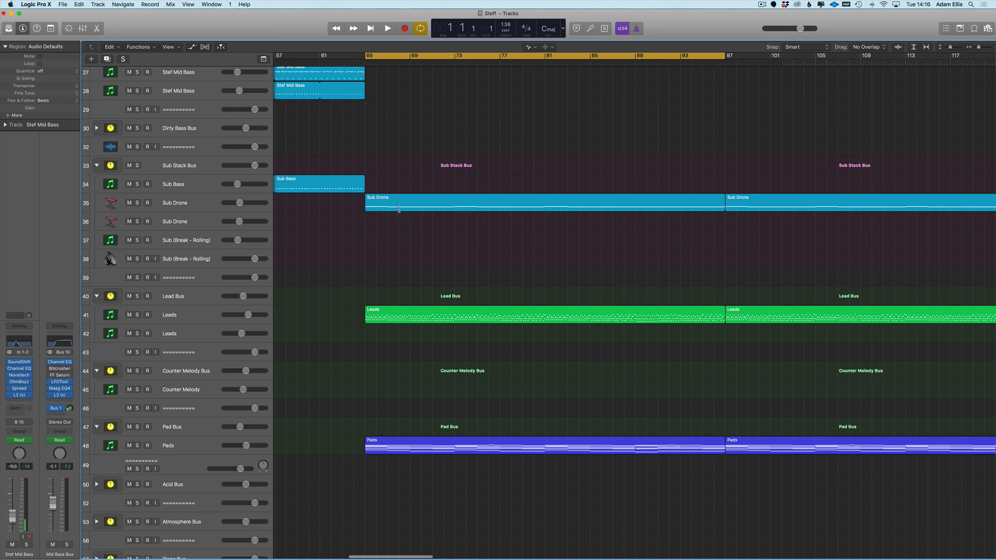
key("super+Right")
key("super+Down")
key("super+Left")
key("space")
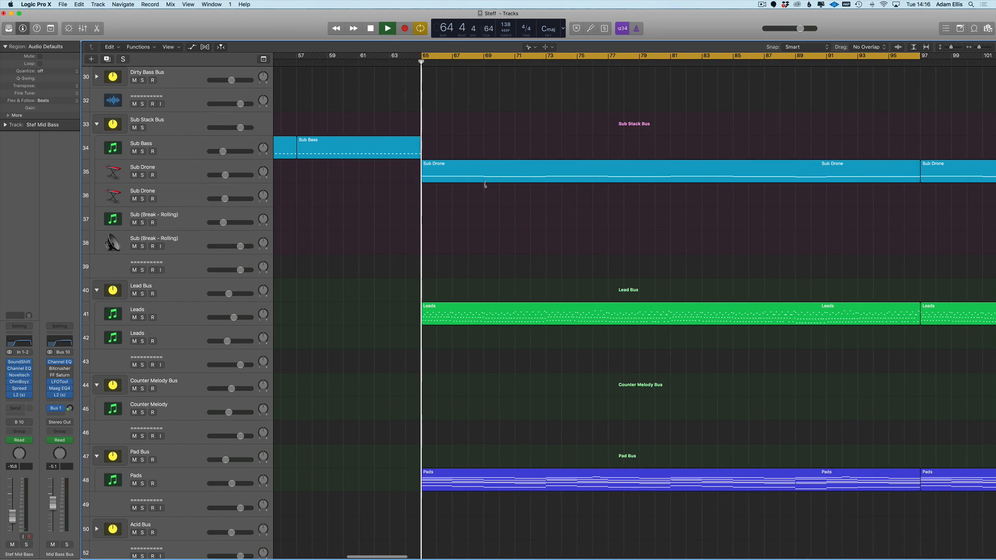
left_click(142, 175)
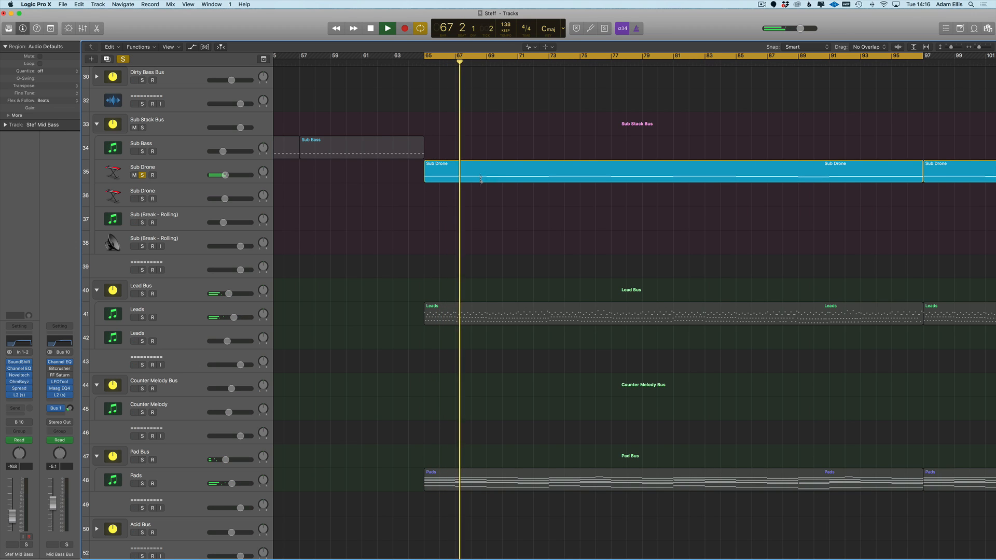
key("space")
key("space")
- Split the first Sub Drone region on track 35 at bars 67, 69 and 73, and stop playback
left_click(458, 179)
left_click(484, 179)
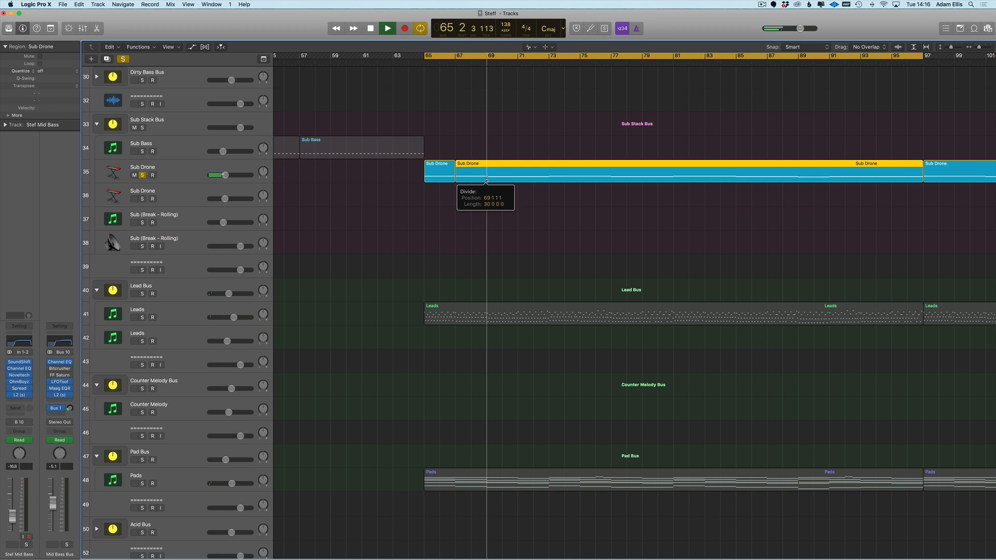
left_click(553, 180)
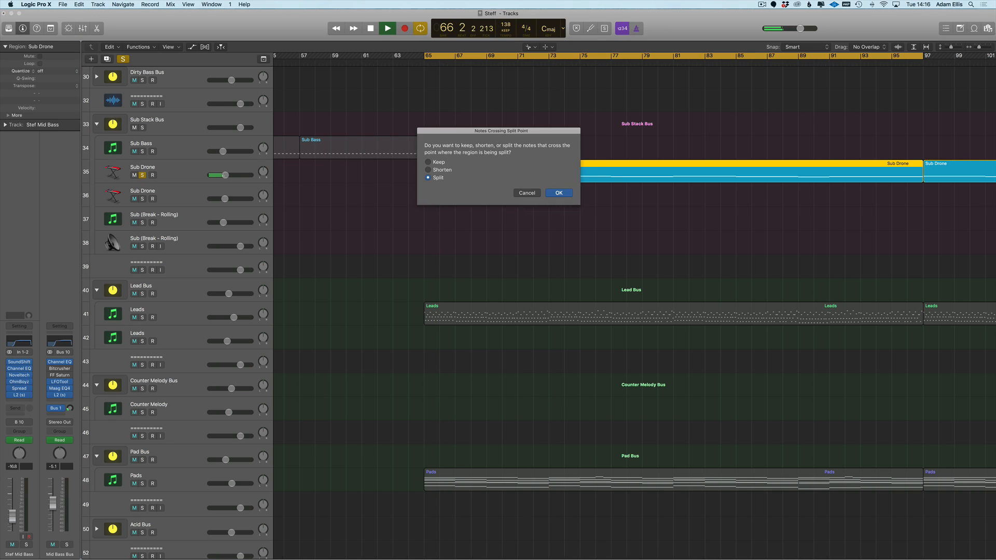
key("Escape")
left_click_drag(557, 178, 549, 180)
key("t")
key("t")
key("space")
- Open the short Sub Drone region at bar 65 in the Piano Roll to read its note
double_click(441, 177)
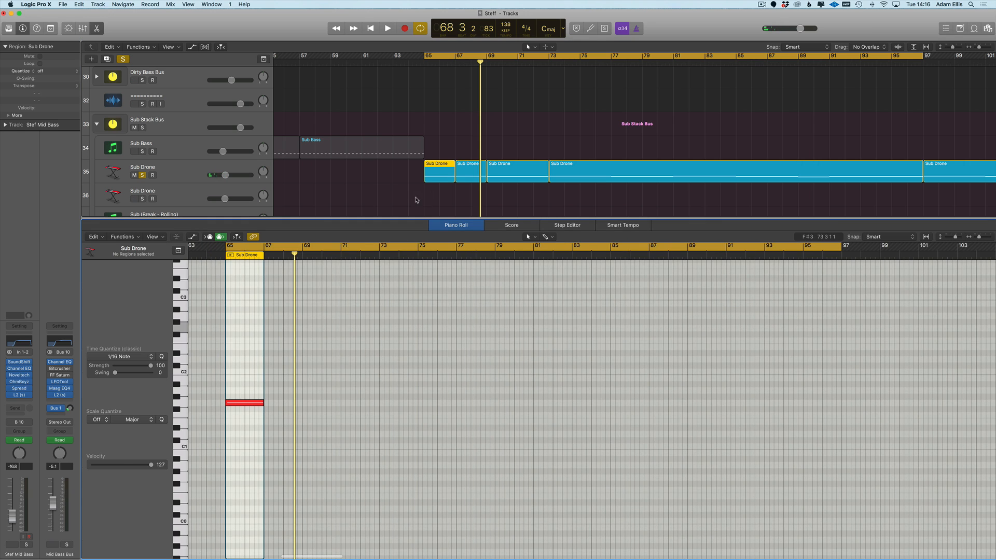
left_click(416, 201)
key("d")
key("f")
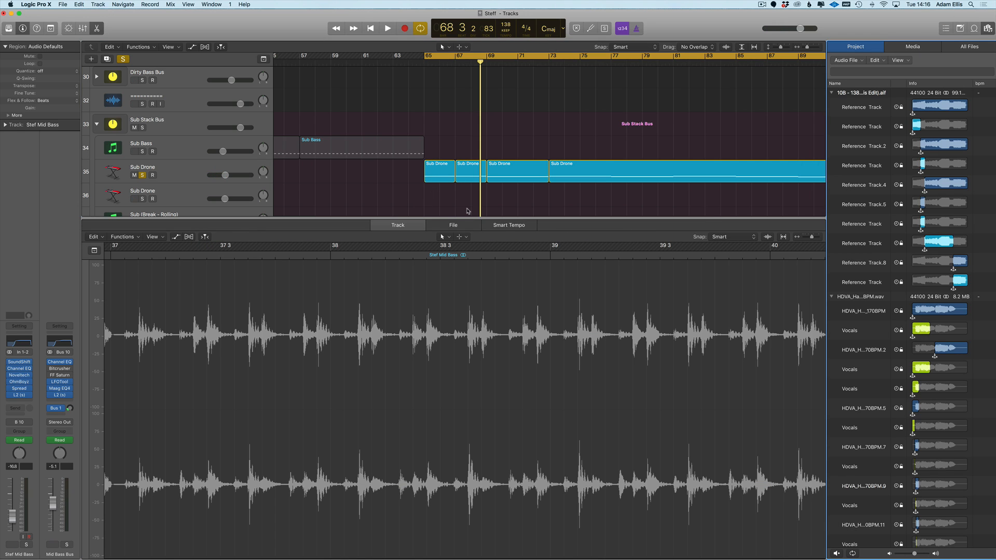
key("p")
key("p")
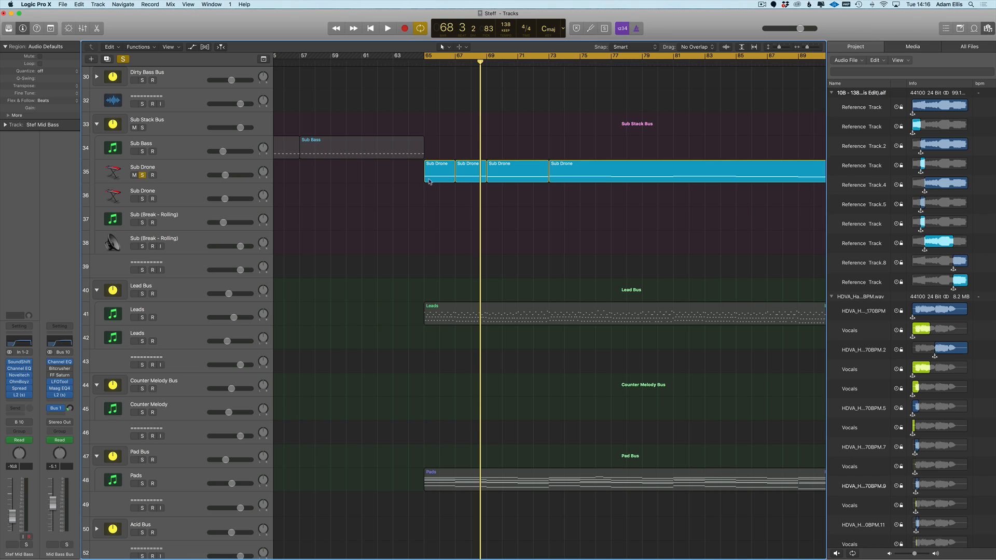
key("f")
left_click(431, 177)
key("p")
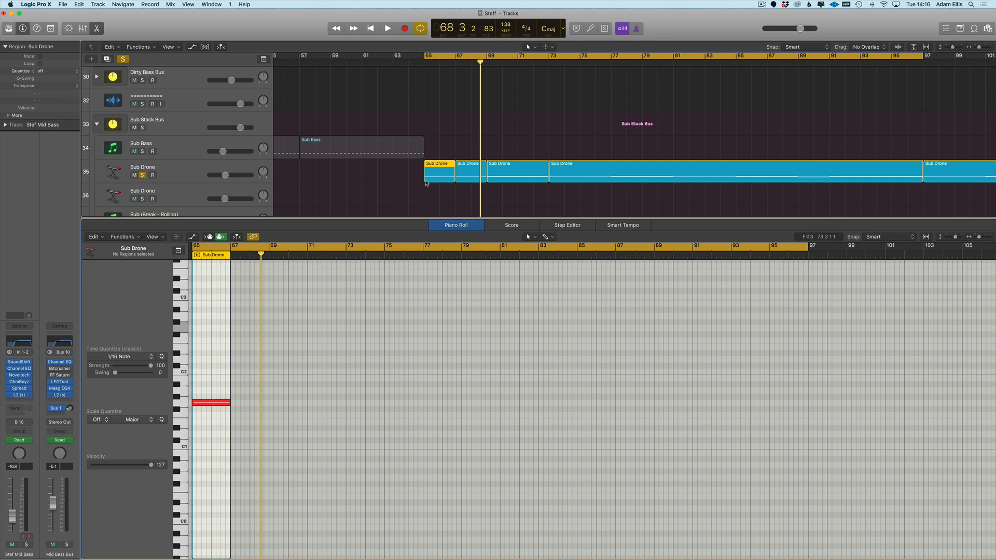
- Rename the regions starting at bars 65, 67 and 69 after their notes: G, F and D#
left_click(432, 175)
key("t")
key("w")
left_click(432, 176)
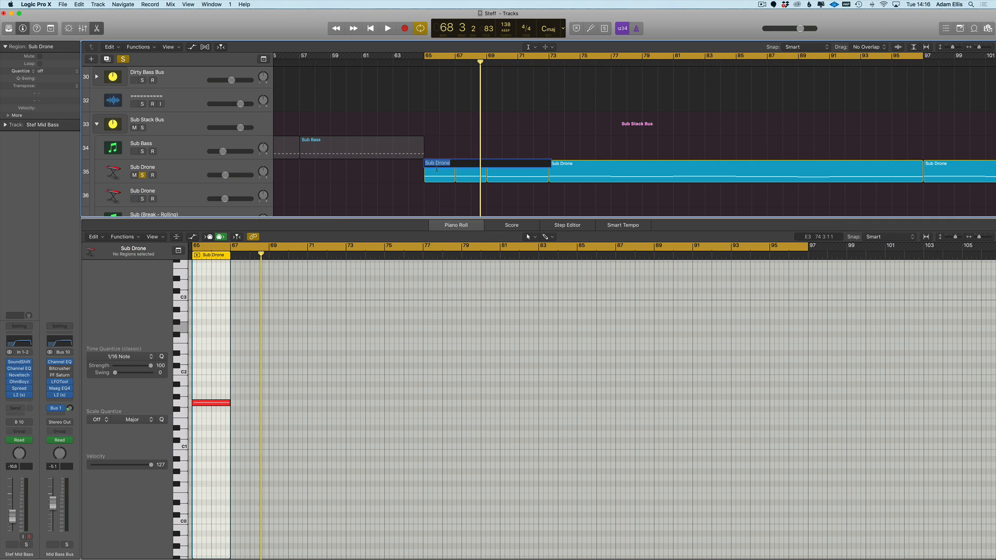
type("G")
key("Return")
left_click(460, 169)
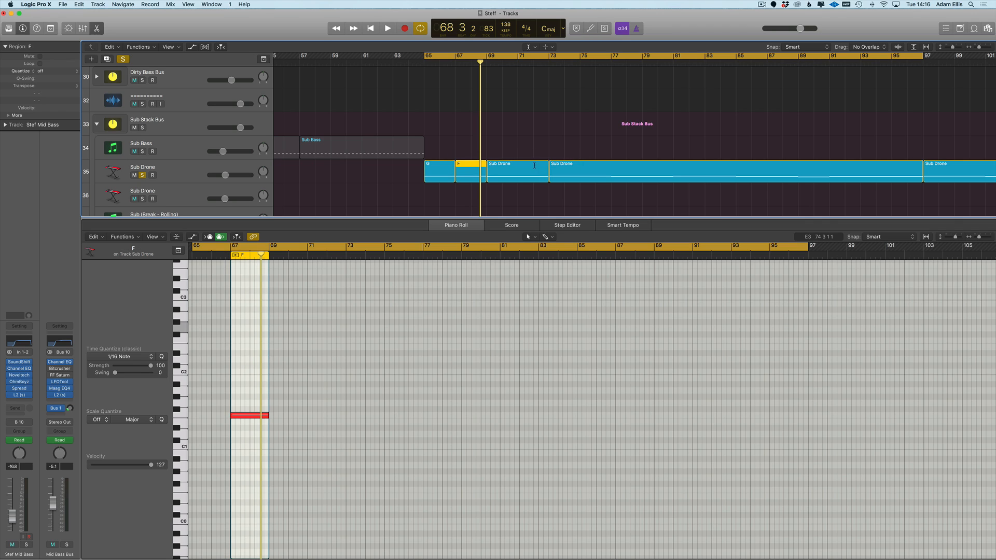
double_click(534, 165)
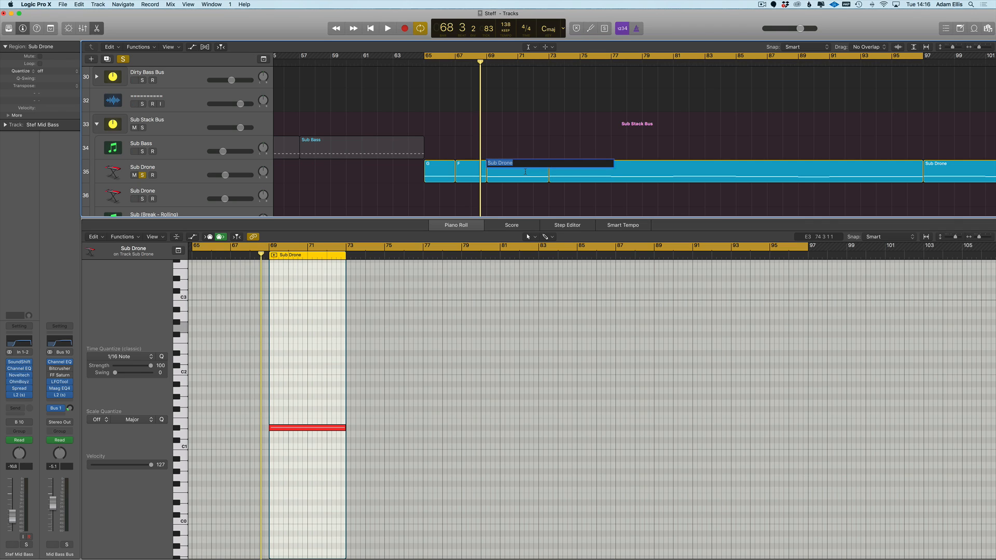
key("Return")
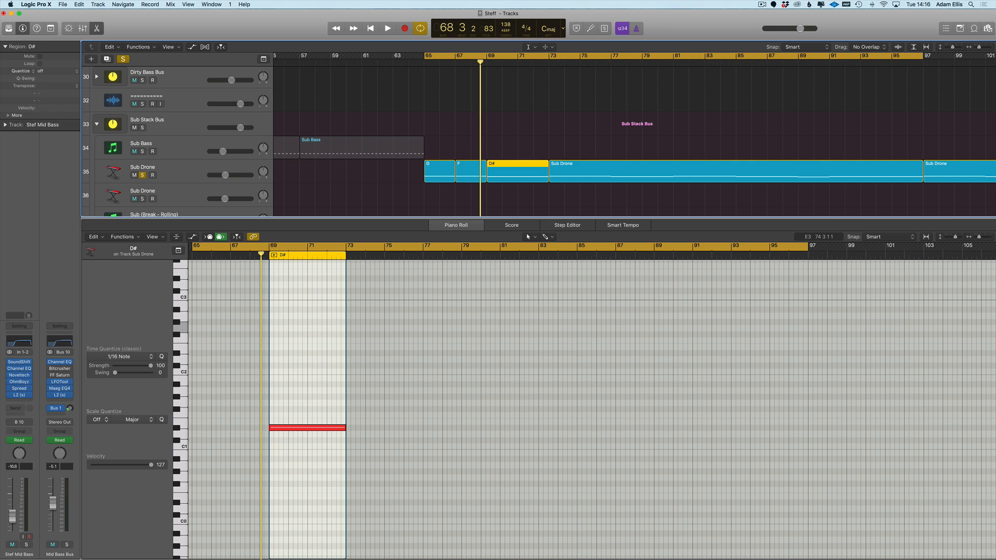
- Show the Sub Drone region from bar 73 in the Piano Roll and play its notes with the cycle range over bars 73 to 89
scroll(527, 159, "right", 1)
key("t")
key("t")
left_click(599, 152)
scroll(561, 175, "down", 3)
left_click(593, 161)
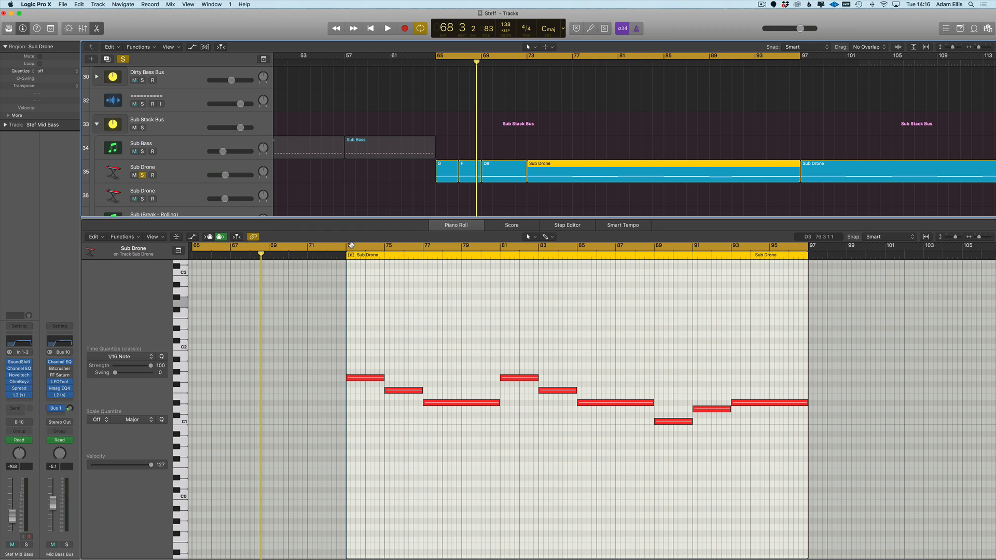
left_click_drag(348, 245, 654, 255)
key("space")
scroll(677, 104, "right", 2)
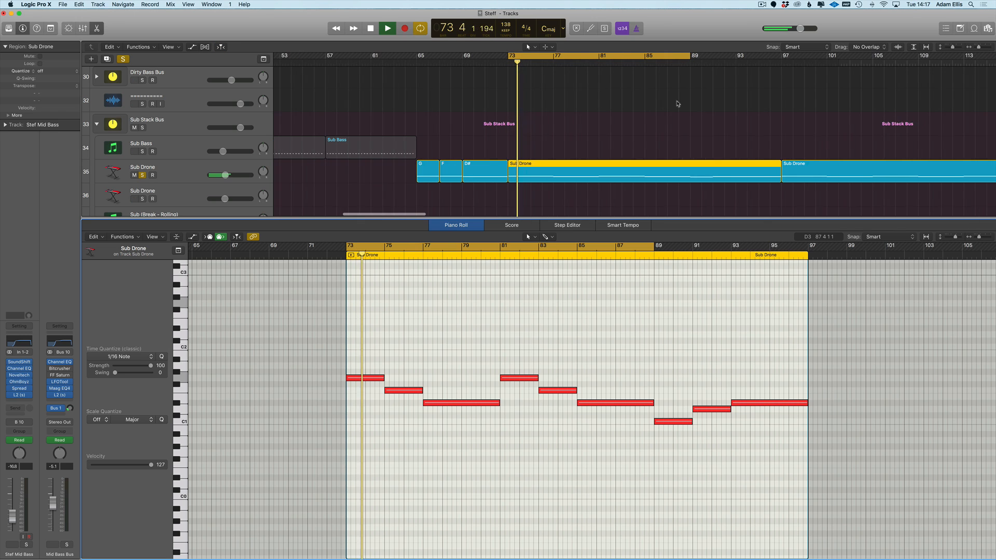
- Move the cycle range to bars 89 to 97, examine the notes there during playback, and stop playback
left_click(681, 56)
left_click_drag(689, 58, 778, 57)
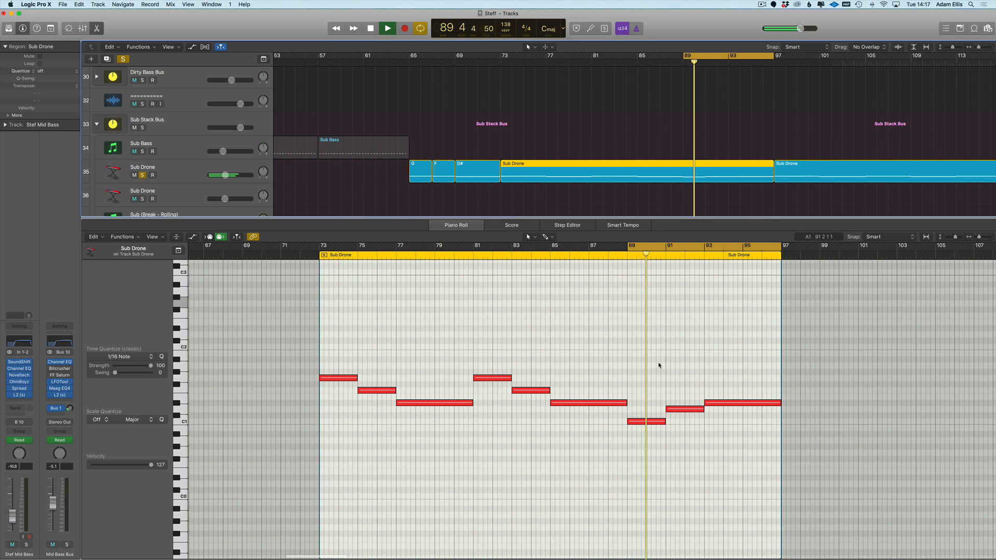
scroll(638, 363, "up", 1)
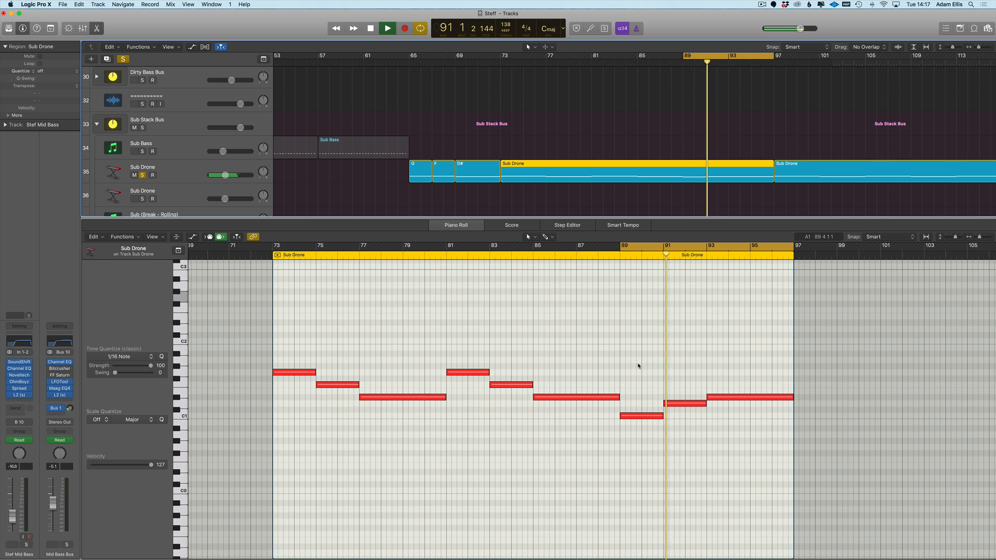
scroll(639, 366, "right", 5)
key("space")
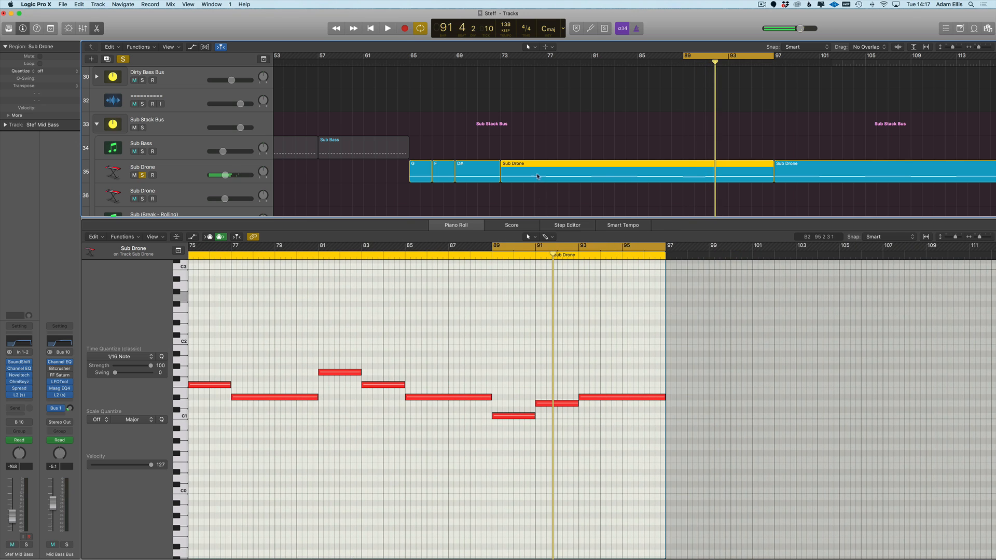
- Restart playback and trim the start of the long Sub Drone region from bar 73 to bar 89
left_click(514, 185)
key("space")
left_click_drag(503, 177, 688, 174)
- Repeat the G, F and D# regions twice to fill bars 73 to 89, without copying the automation data
left_click_drag(582, 168, 418, 177)
key("super+c")
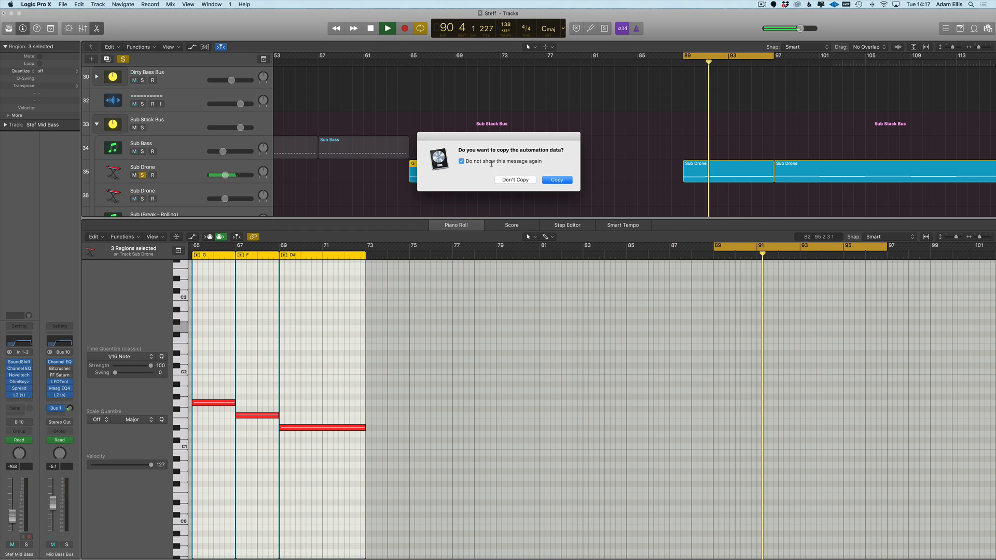
left_click(512, 181)
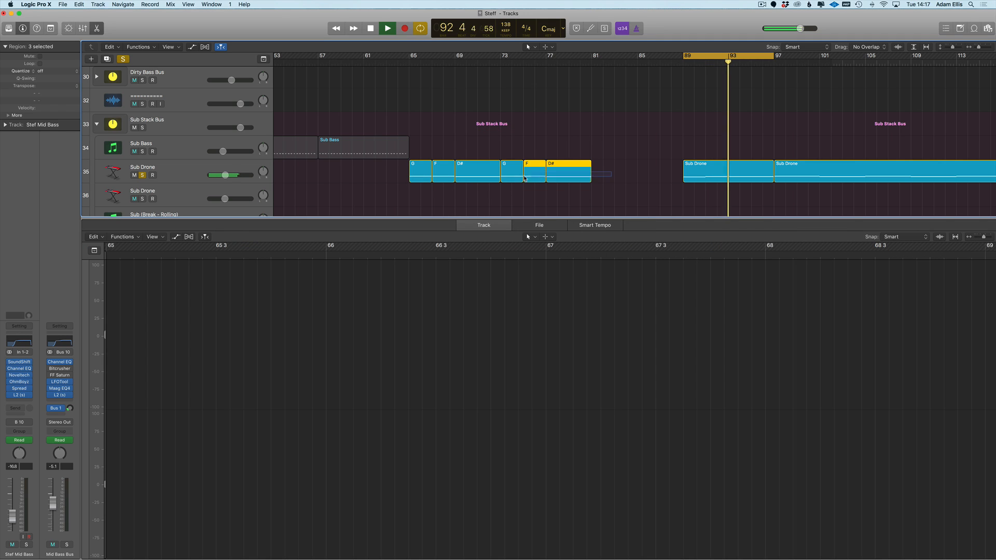
key("super+r")
- Split the Sub Drone region at bar 89 into three parts at bars 91 and 93, and stop playback
scroll(633, 186, "right", 3)
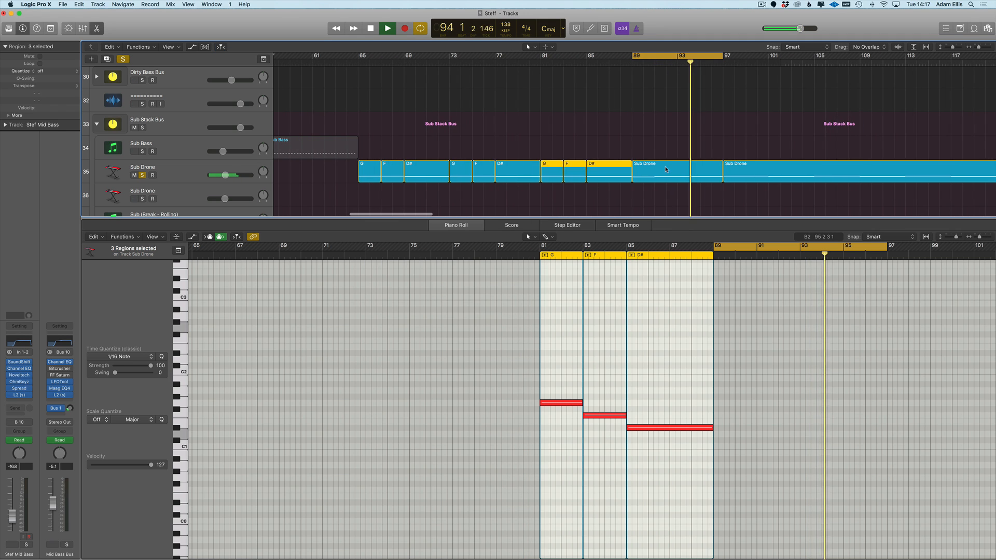
left_click(659, 178)
key("t")
key("i")
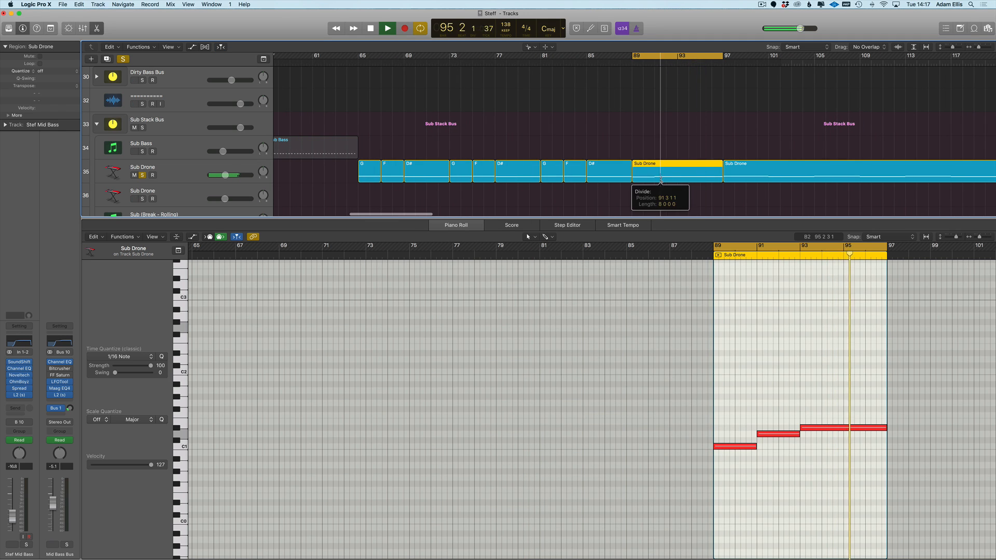
left_click(654, 180)
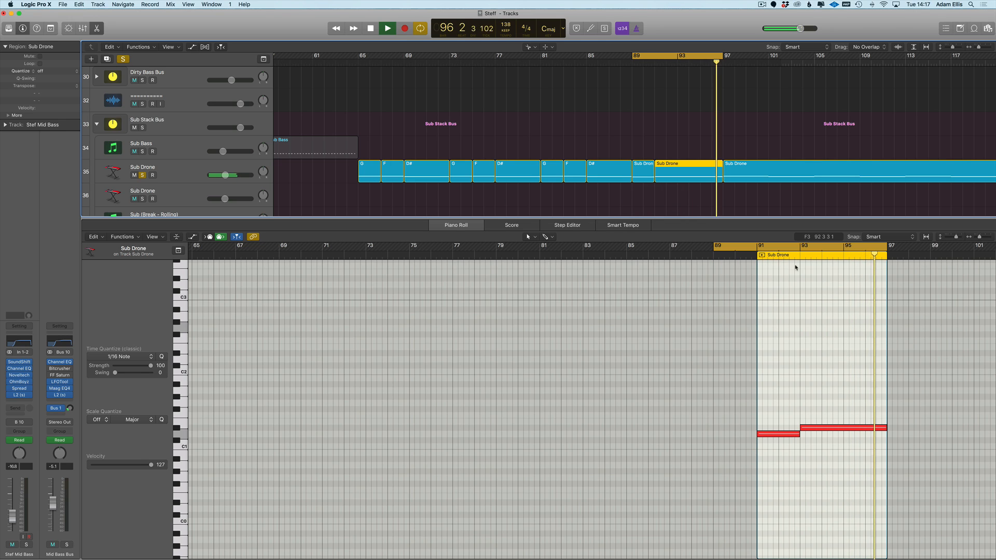
left_click(682, 180)
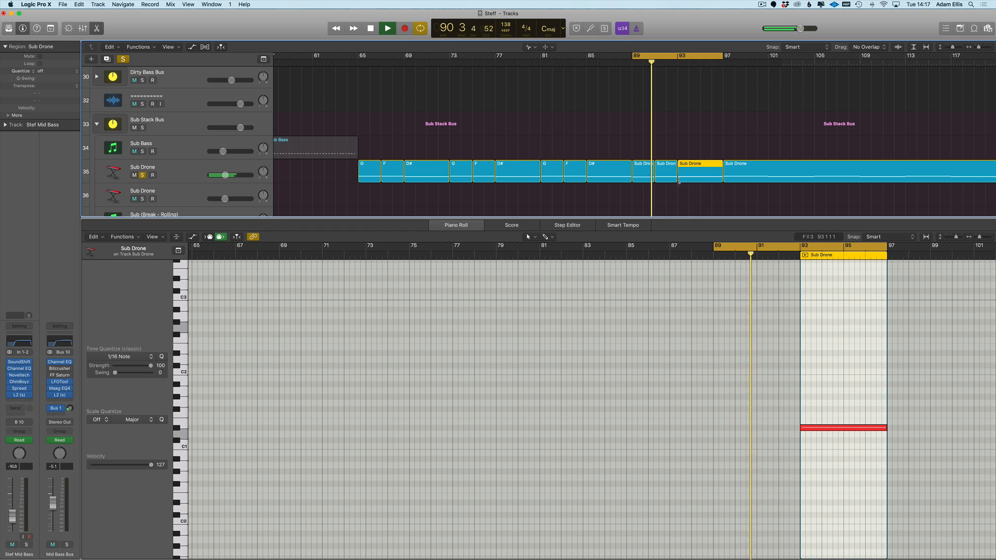
key("space")
- Rename the regions starting at bars 89, 91 and 93 after their notes: C, D and D#
left_click(648, 171)
scroll(697, 391, "right", 5)
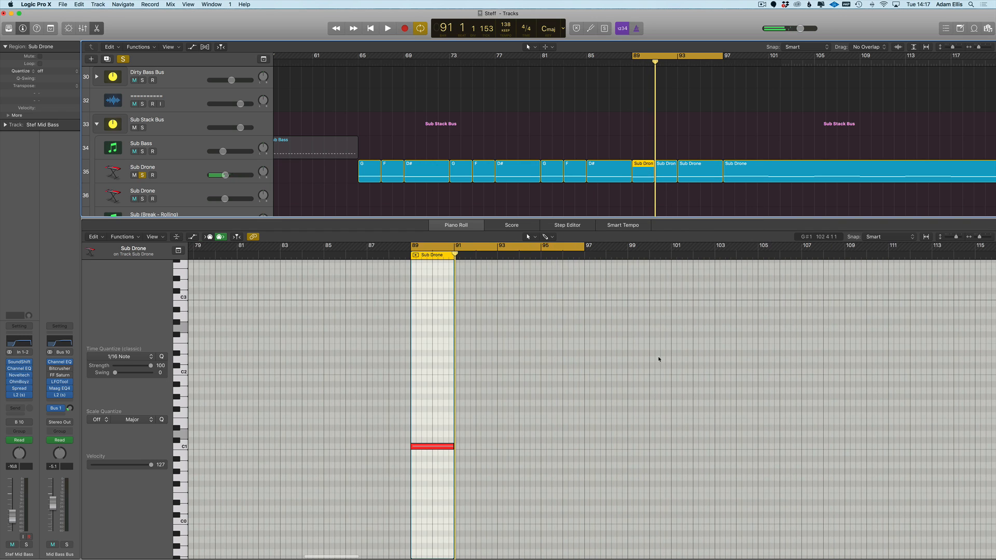
key("t")
key("x")
left_click(643, 173)
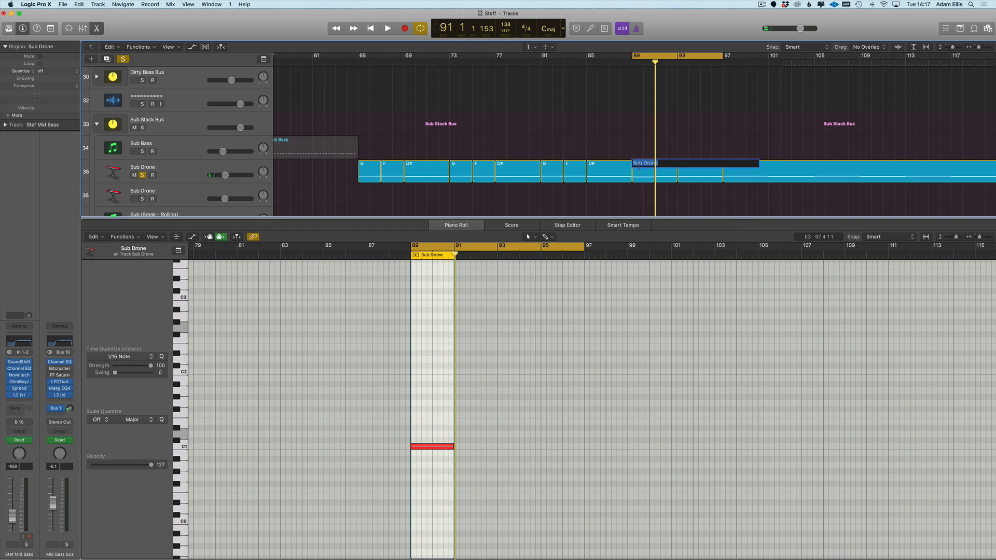
type("C")
key("Return")
left_click(667, 174)
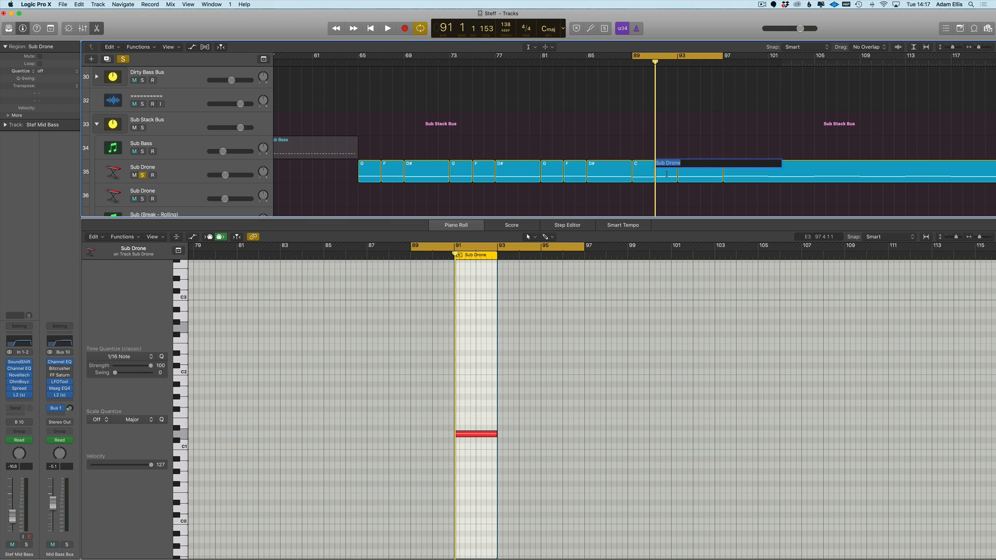
type("D")
key("Return")
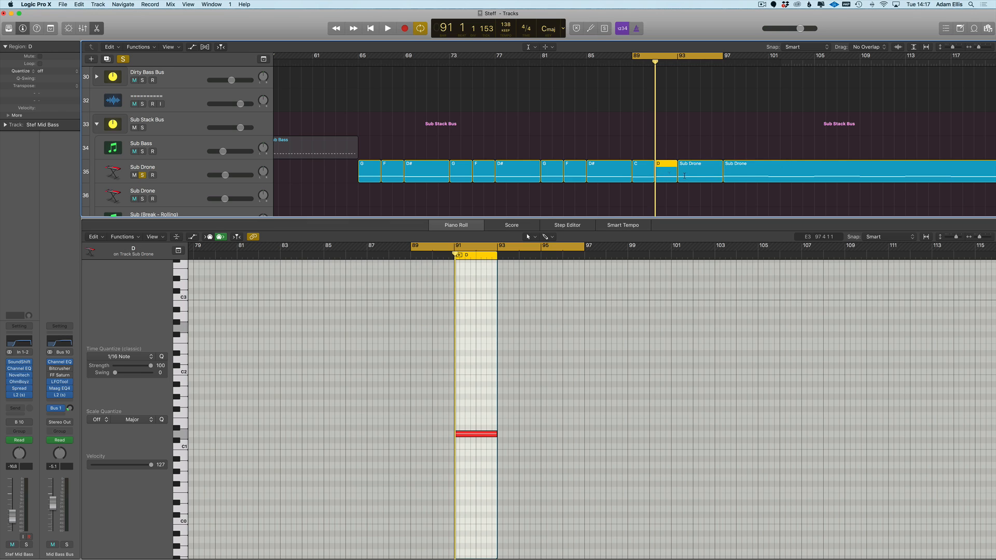
left_click(696, 175)
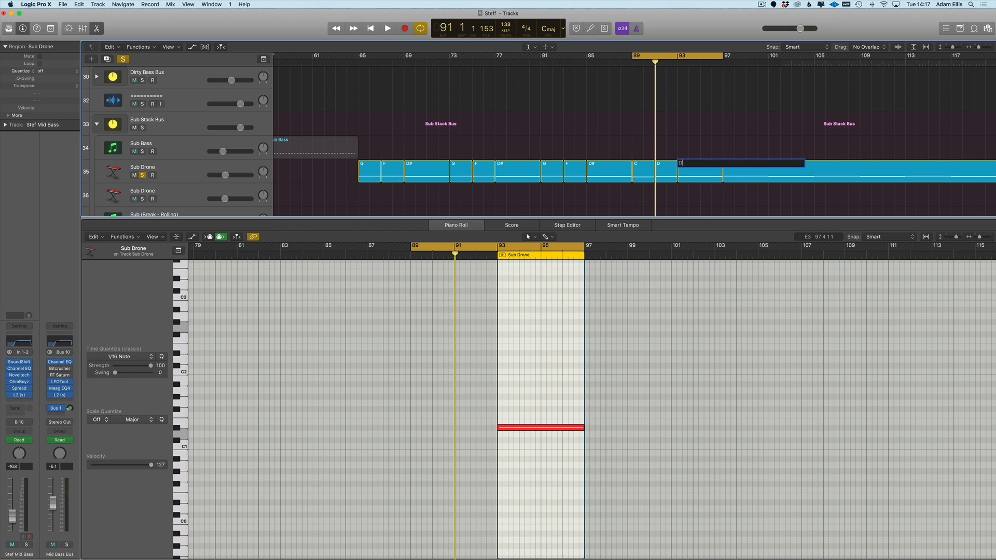
type("D#")
key("Return")
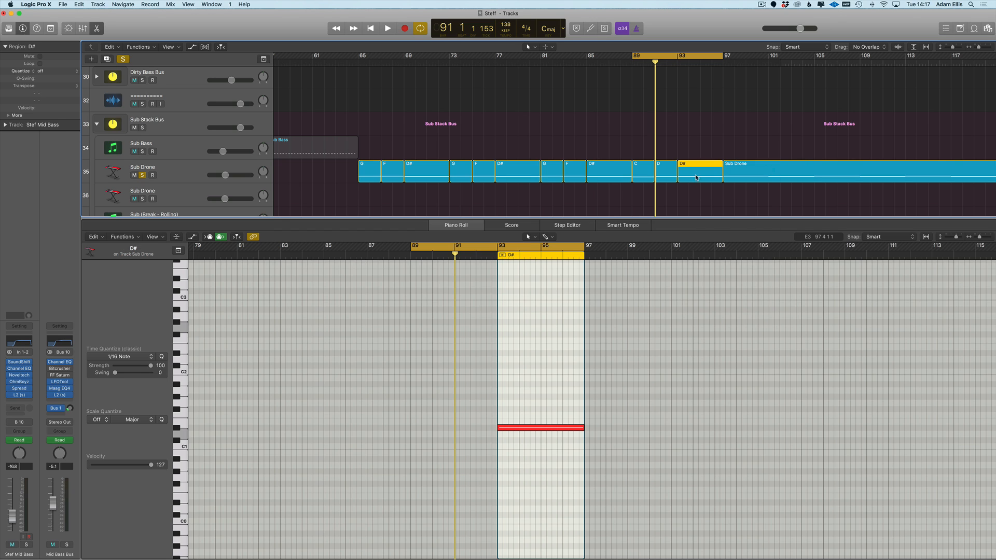
- Close the Piano Roll and copy a Stef Mid Bass audio region on track 26 to bar 73
left_click(553, 149)
scroll(440, 172, "up", 3)
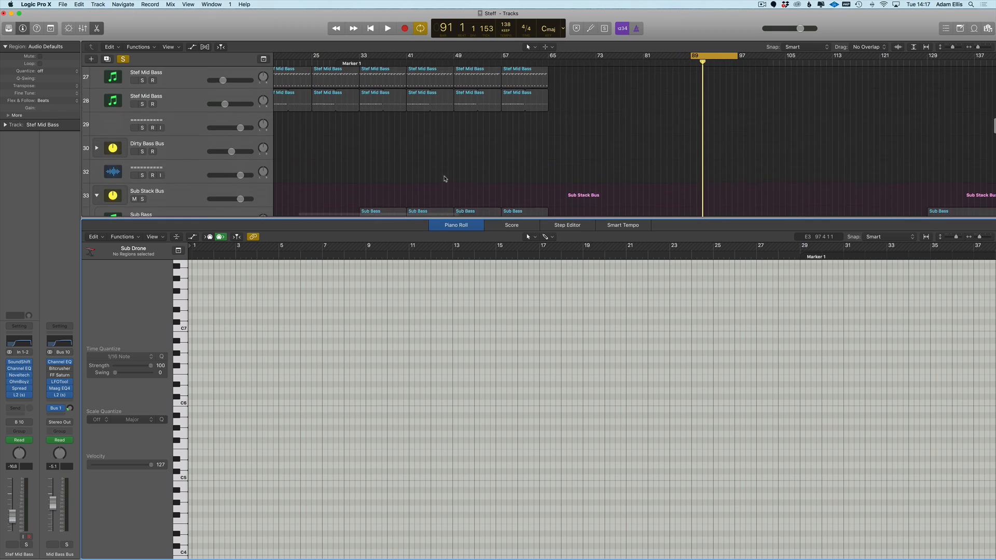
scroll(445, 179, "down", 1)
key("p")
scroll(530, 141, "right", 5)
scroll(524, 135, "up", 2)
scroll(475, 143, "left", 6)
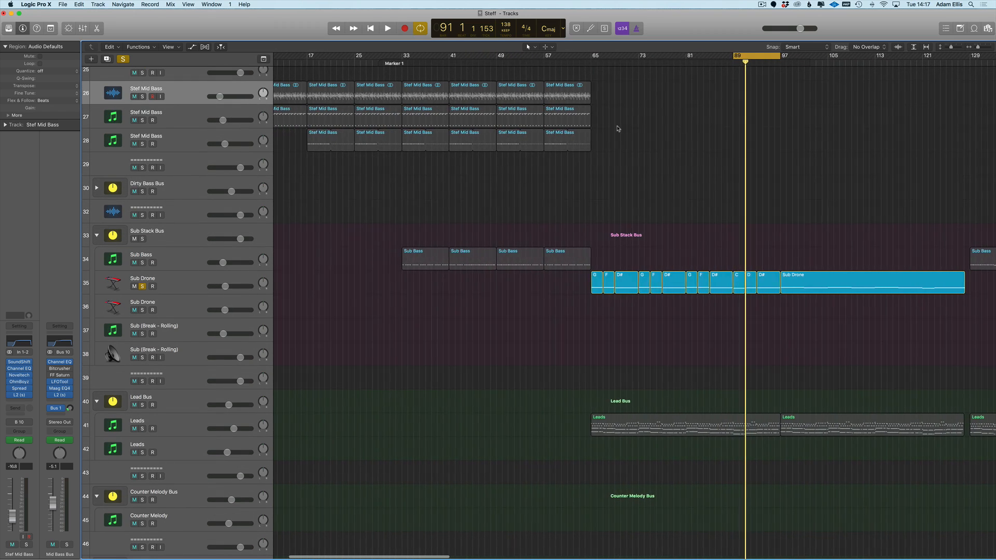
scroll(618, 129, "right", 3)
left_click_drag(506, 98, 580, 89)
- Set the cycle range over the copied Stef Mid Bass region, from bar 73 to bar 81
scroll(571, 83, "right", 1)
scroll(570, 62, "up", 5)
key("super+u")
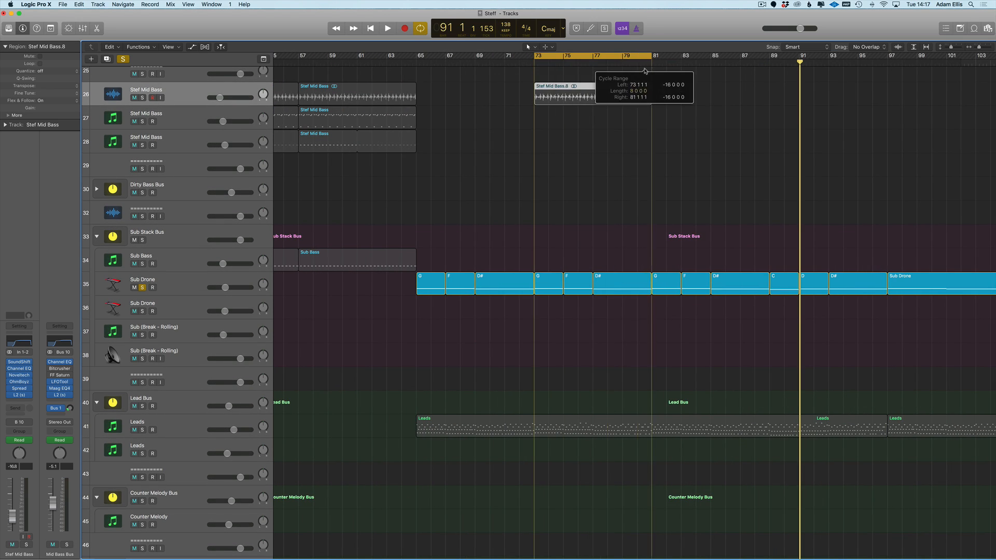
left_click(575, 234)
- Split the copied Stef Mid Bass region at bars 75 and 77, and stop playback
left_click_drag(565, 97, 566, 97)
left_click(594, 97)
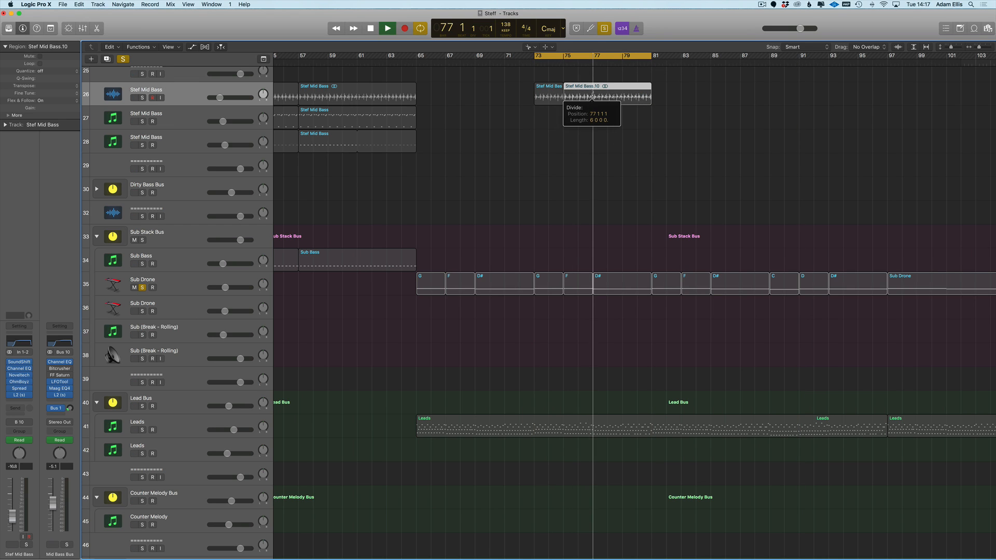
key("t")
key("t")
left_click(511, 108)
scroll(502, 102, "right", 1)
key("space")
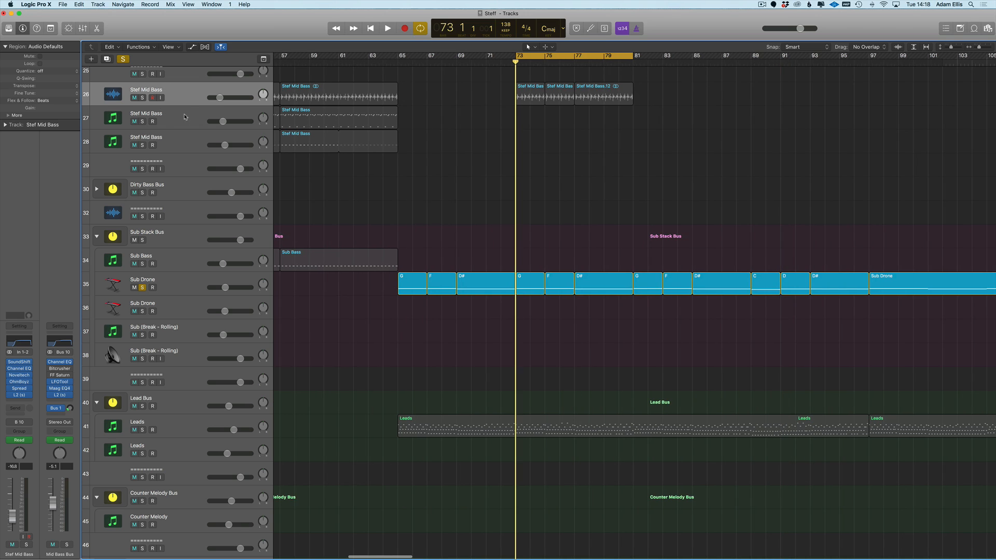
- Open the G region at bar 73 in the Piano Roll, select its note, and close the editor
scroll(417, 179, "right", 2)
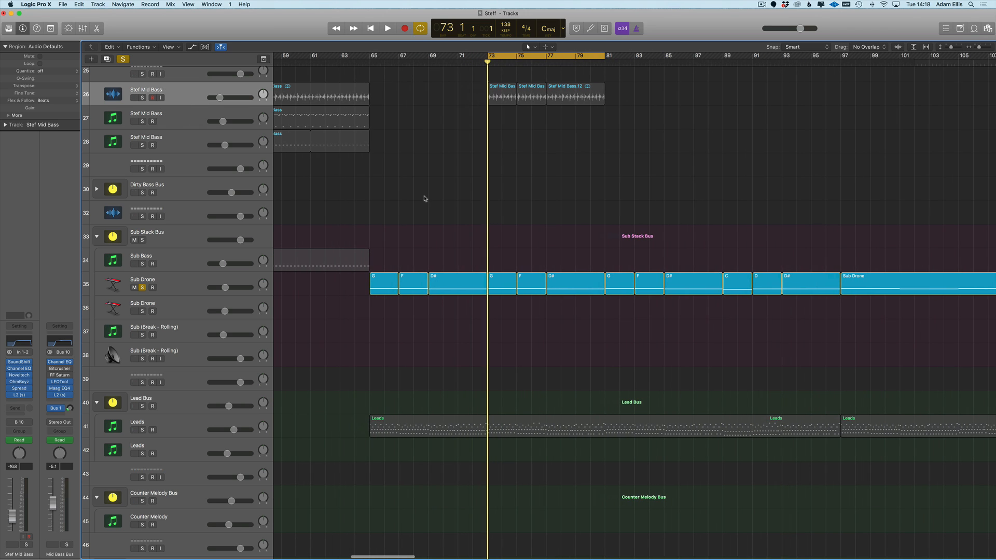
double_click(496, 290)
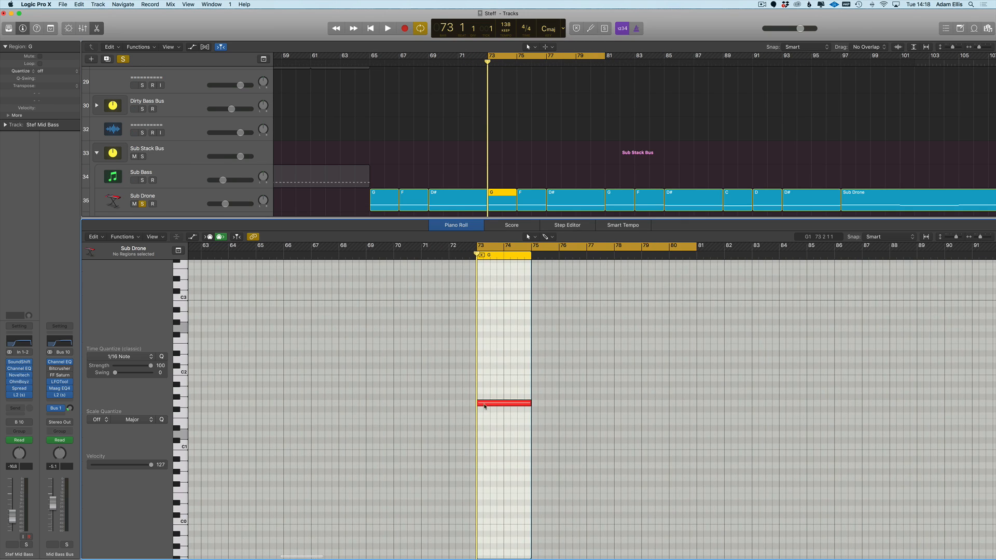
left_click(485, 404)
key("e")
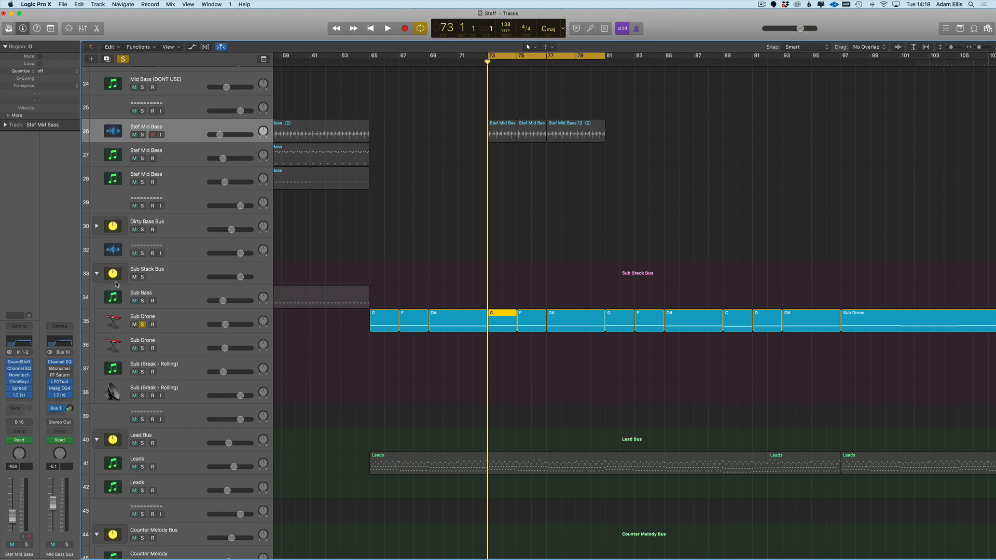
- Open the Stef Mid Bass track's SoundShifter Pitch plug-in, place its window clear of the copied regions, and audition the track soloed
left_click(21, 365)
left_click(21, 369)
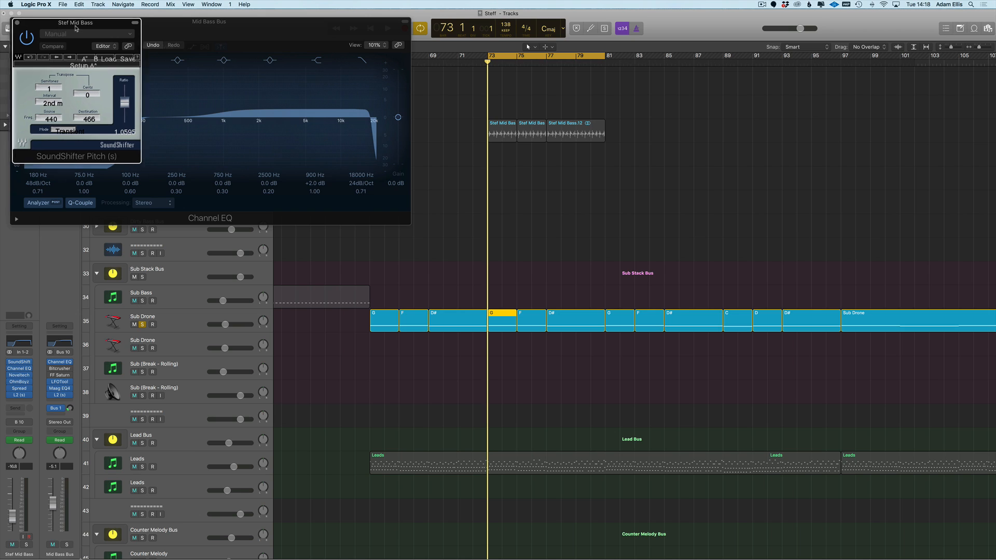
left_click(14, 22)
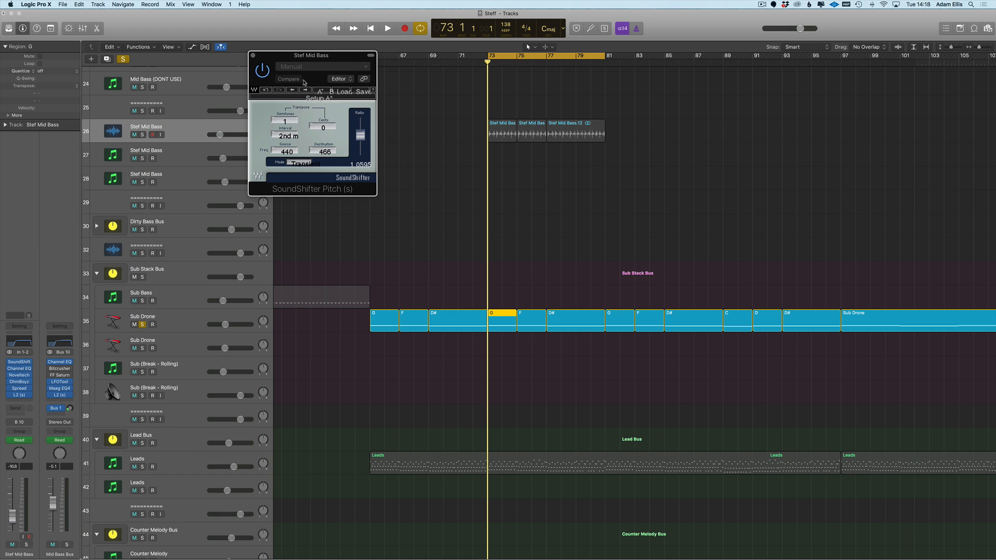
left_click_drag(304, 82, 587, 263)
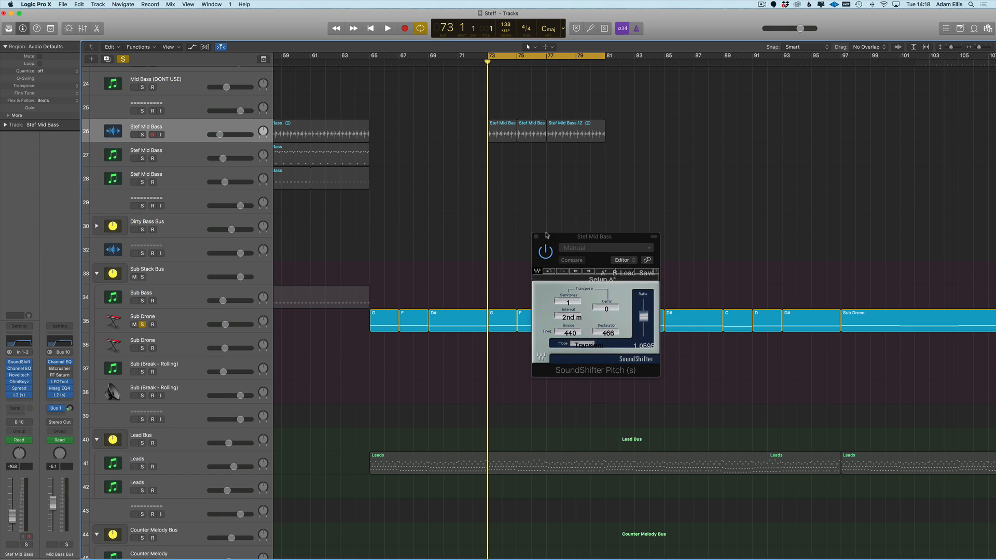
left_click_drag(547, 235, 660, 222)
left_click(141, 136)
key("space")
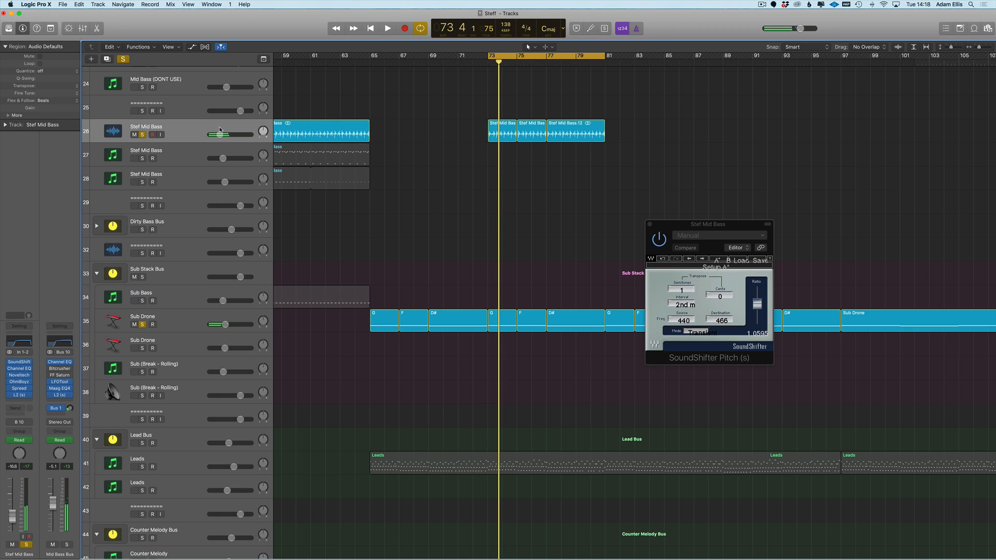
- Show the Sub Drone's G and F regions from bar 73 together in the Piano Roll, and set SoundShifter's transpose to -1 semitones
double_click(526, 314)
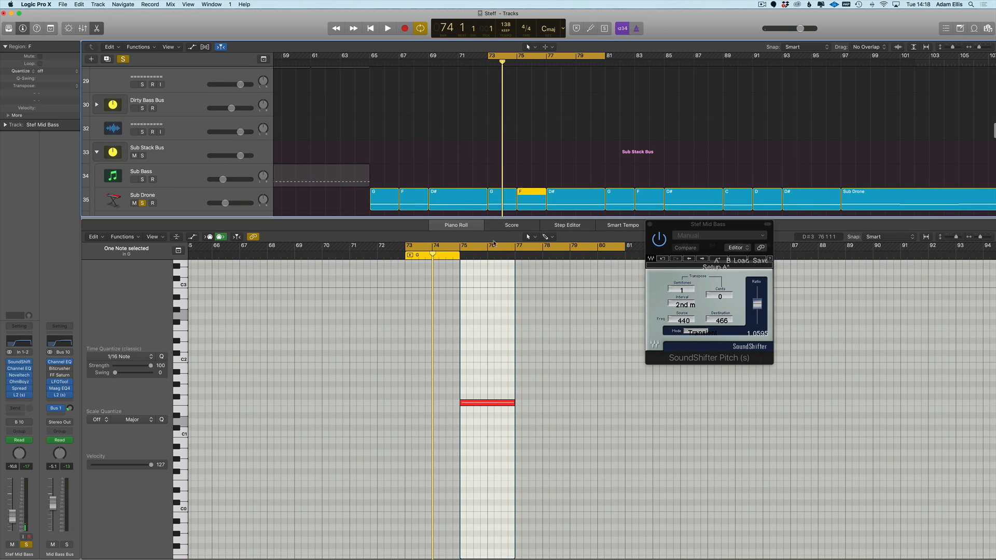
left_click(505, 200, "shift")
left_click(429, 393)
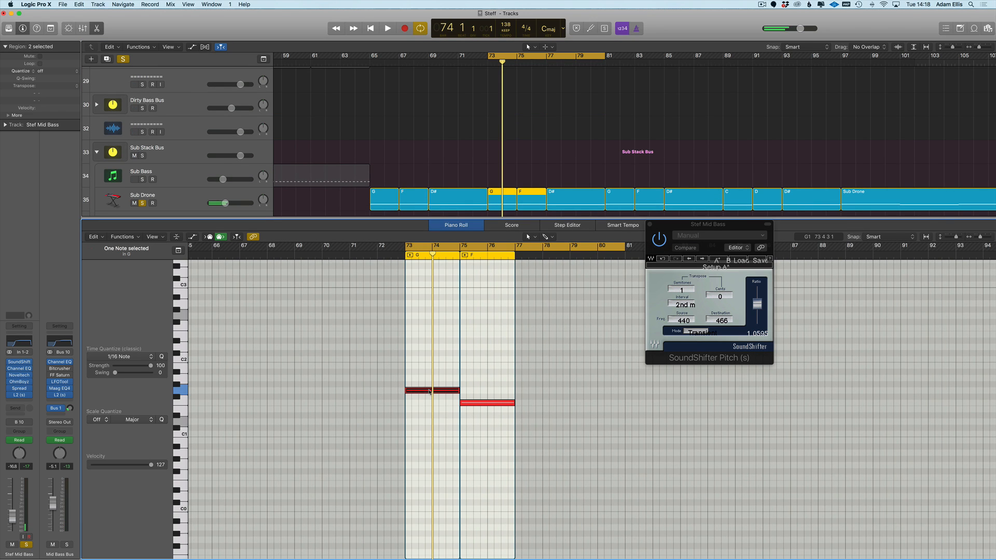
left_click_drag(430, 393, 429, 387)
left_click_drag(681, 290, 681, 298)
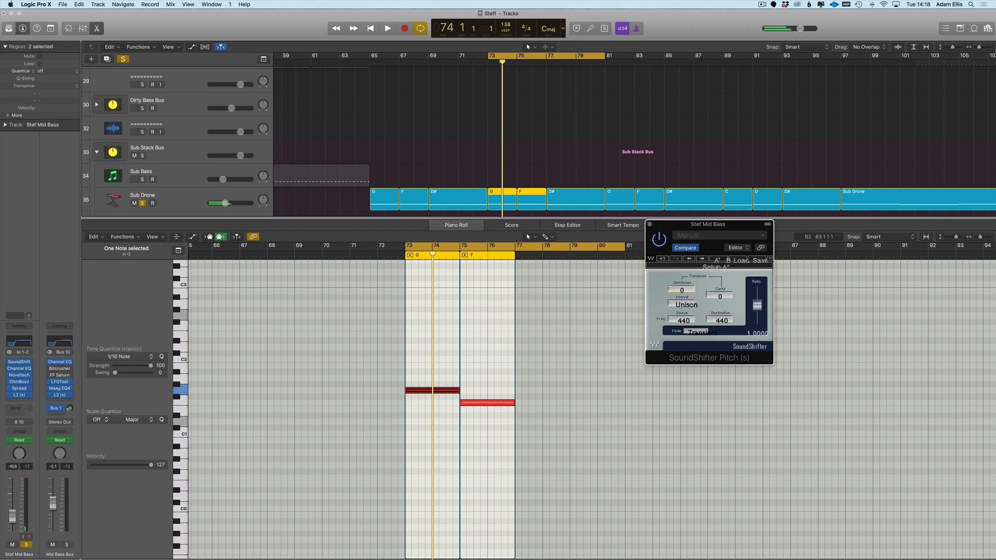
- Close the editor pane and return the playhead to the cycle start at bar 73
left_click(568, 179)
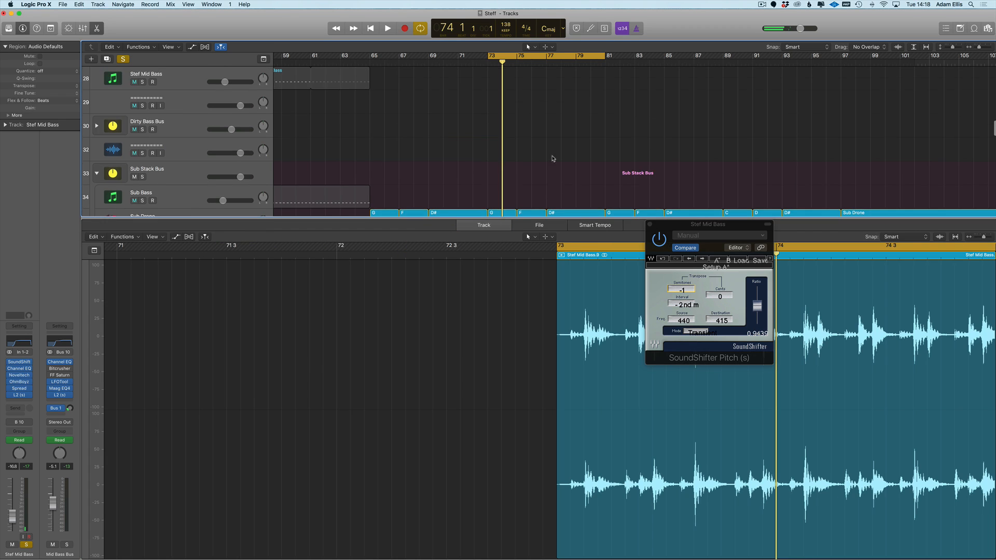
scroll(519, 146, "up", 4)
scroll(520, 136, "down", 5)
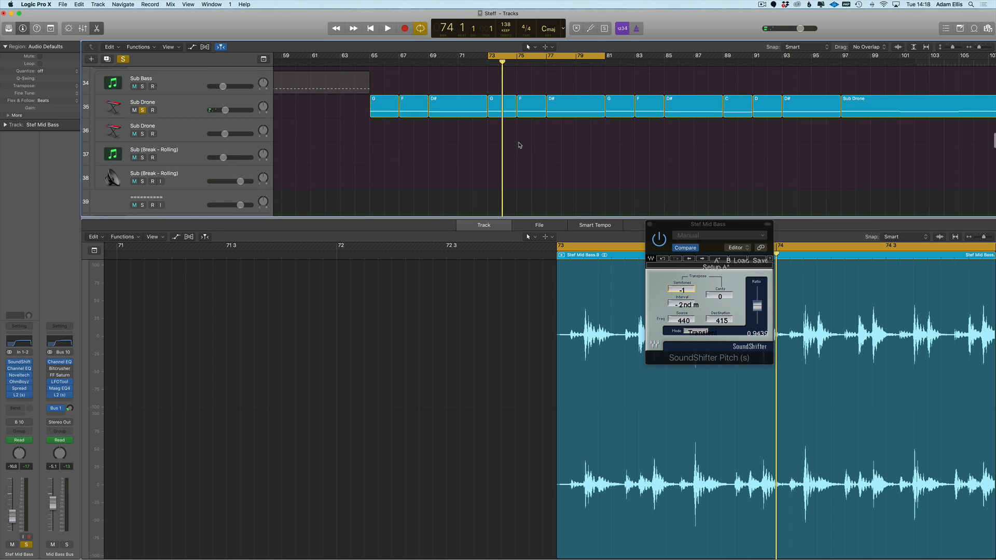
key("p")
key("p")
scroll(519, 187, "up", 3)
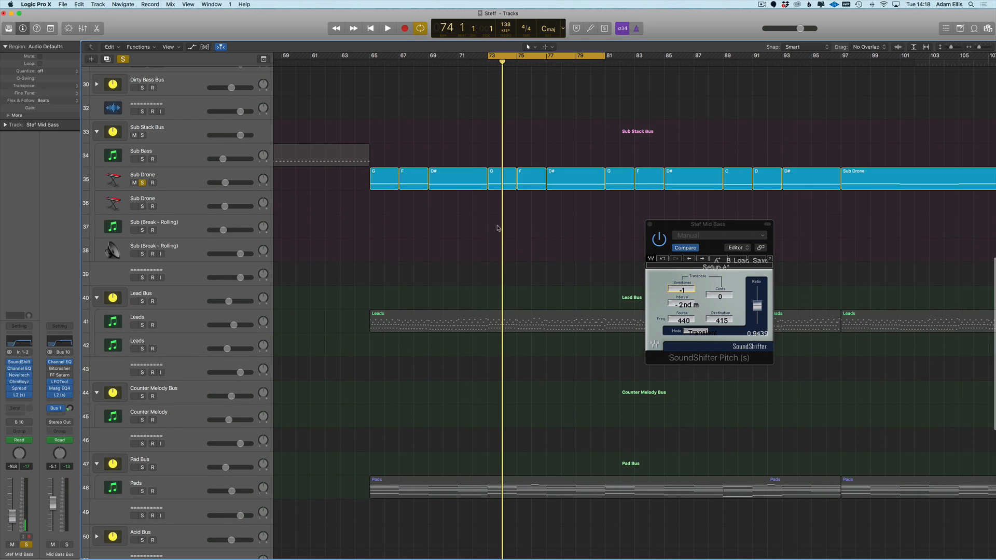
key("Return")
scroll(513, 181, "up", 2)
scroll(508, 130, "up", 2)
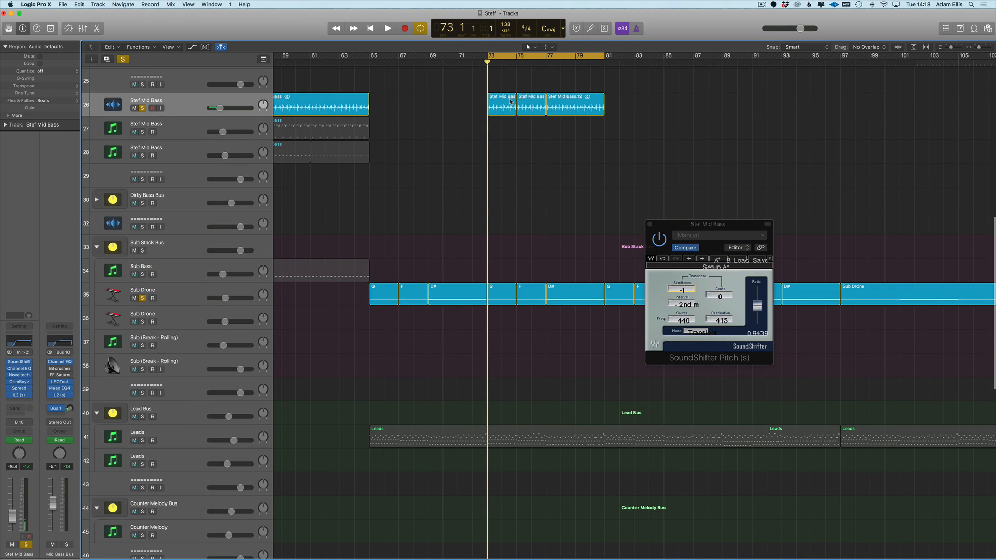
- Rename the copied Stef Mid Bass audio region at bar 73 as G
right_click(528, 99)
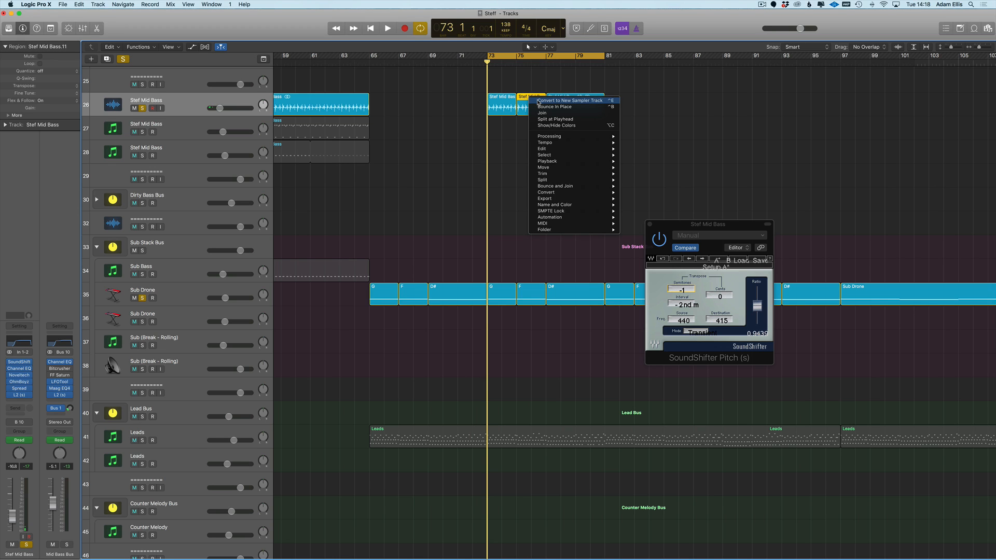
left_click(507, 85)
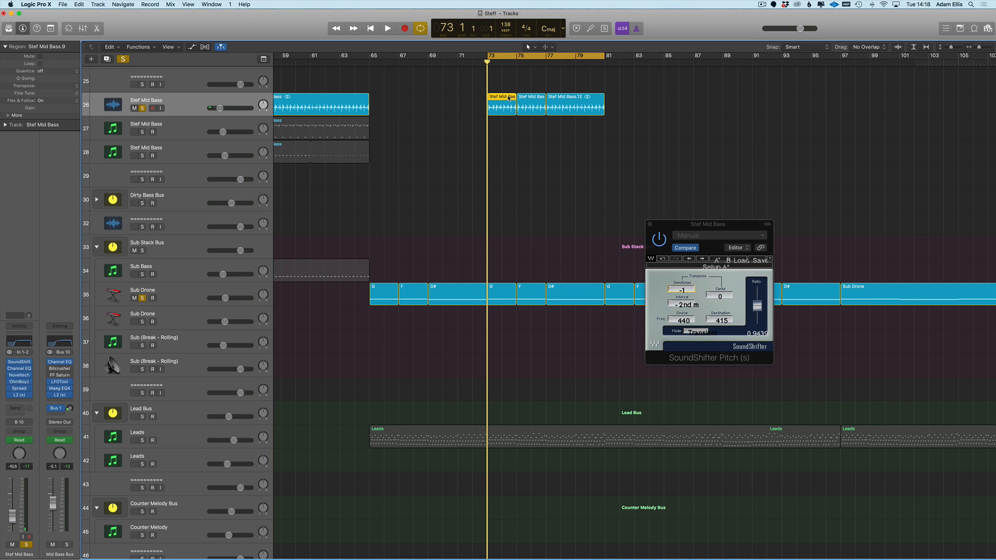
key("d")
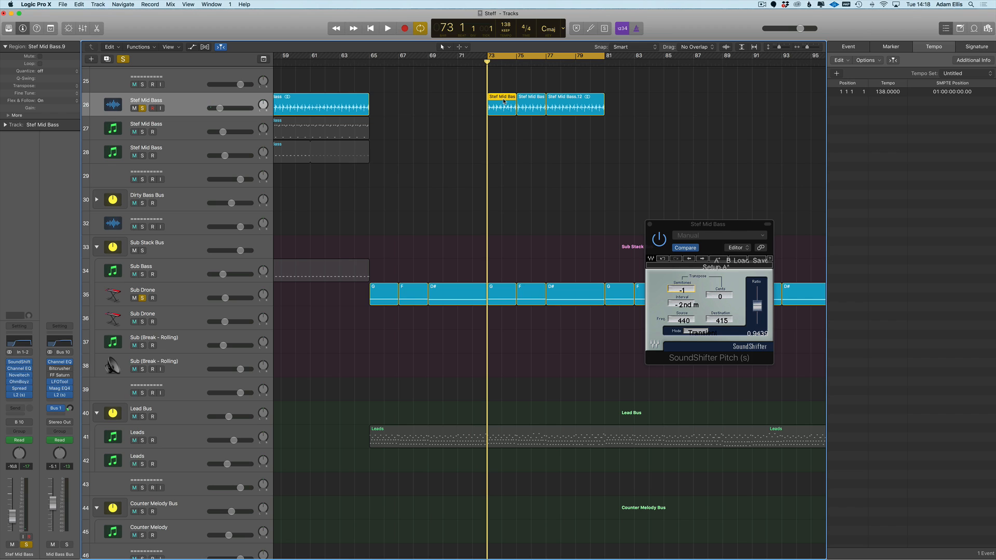
key("f")
key("f")
key("t")
key("n")
left_click(503, 98)
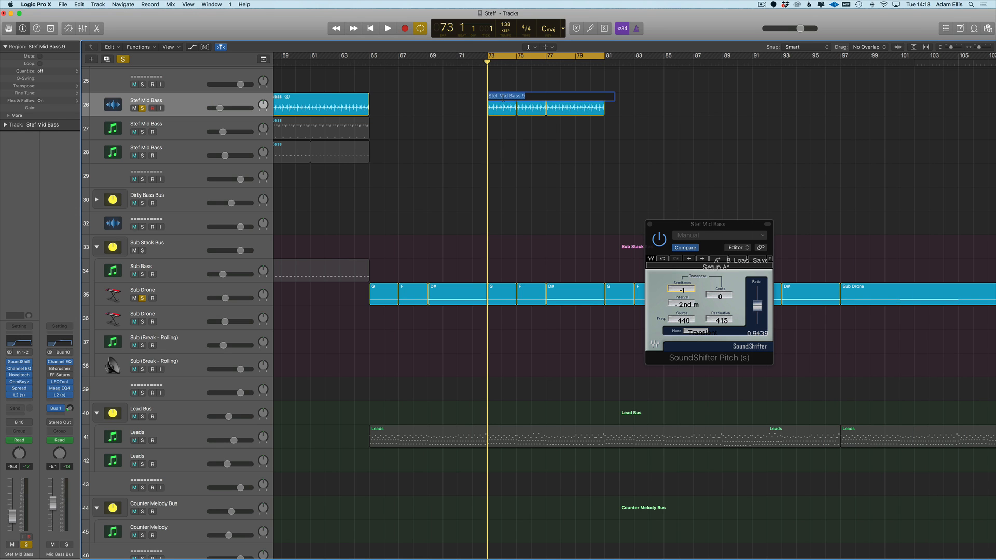
key("Return")
- Bounce the Stef Mid Bass region at bar 75 in place to a new track named F, and mute the source region
right_click(522, 98)
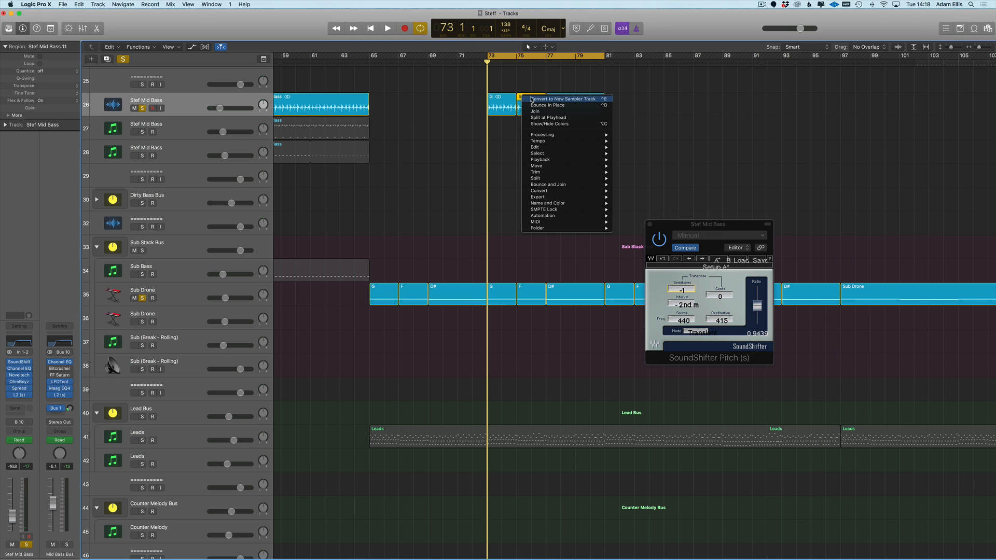
left_click(541, 105)
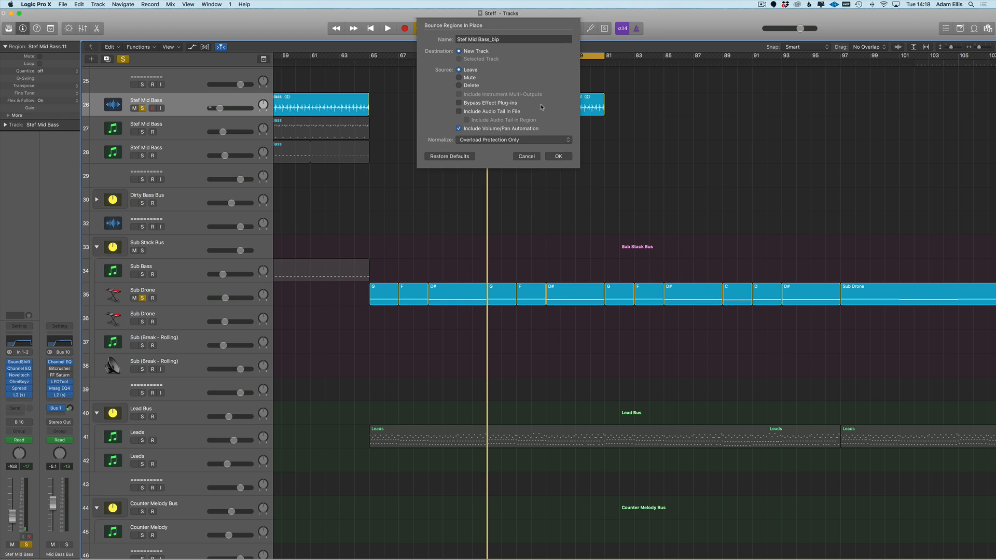
type("F")
key("Return")
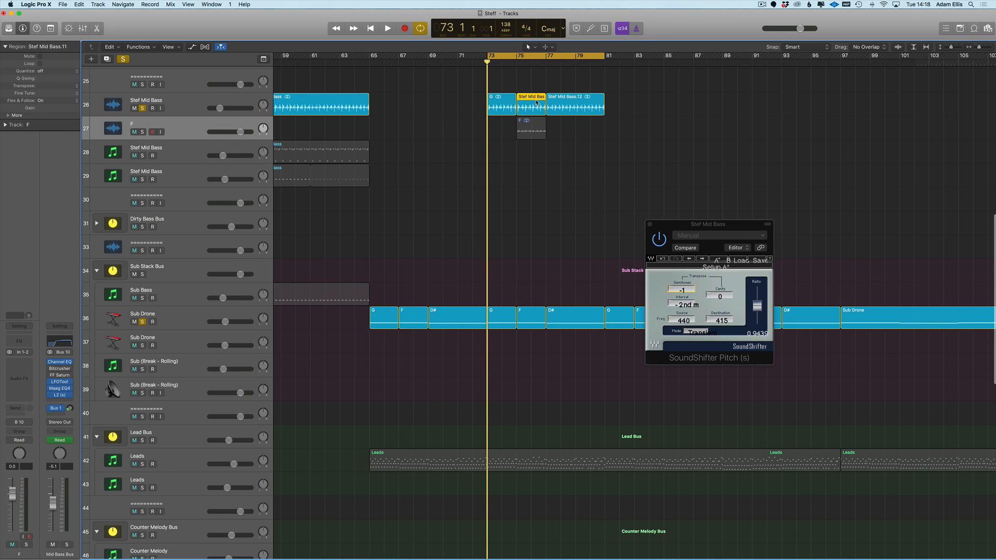
key("ctrl+m")
- Select the Sub Drone's G, F and D# regions from bar 73 to bar 81 and open them in the Piano Roll
scroll(527, 242, "right", 1)
left_click(553, 319)
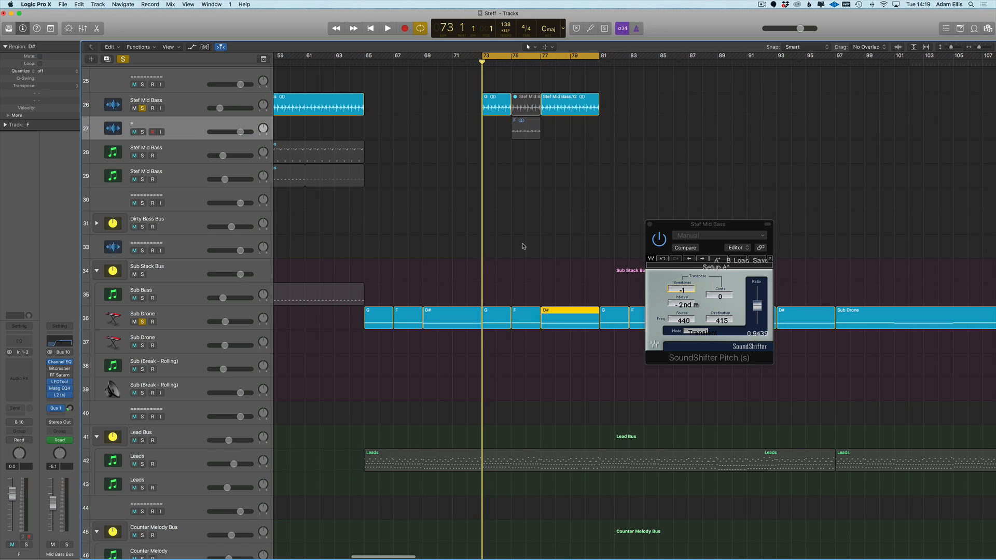
scroll(523, 247, "right", 1)
left_click(492, 325)
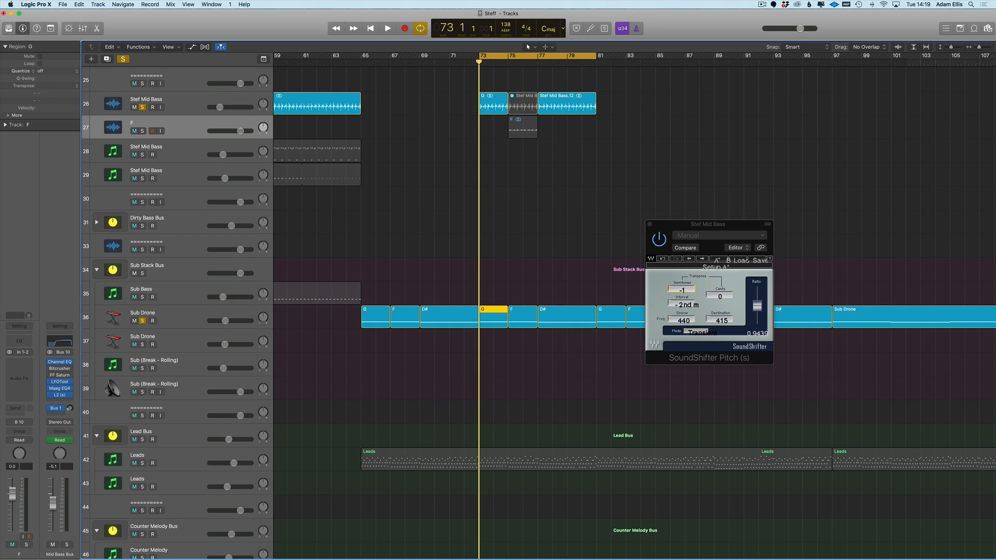
left_click(519, 323, "shift")
left_click(559, 324, "shift")
double_click(559, 324)
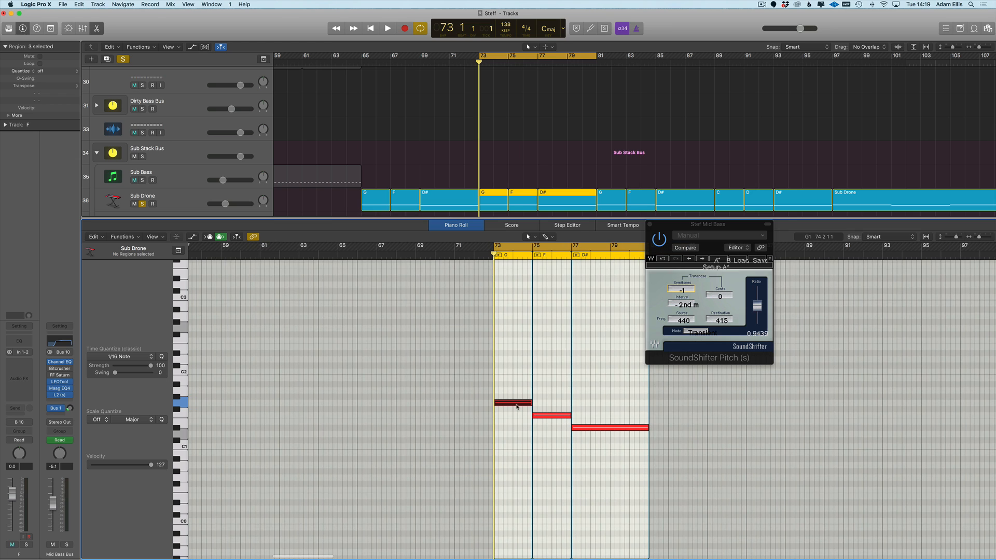
- Measure the interval between the G and D# notes by shifting the G note down in semitones and restoring it
key("alt+Down")
key("alt+Down")
key("alt+Down")
key("alt+Down")
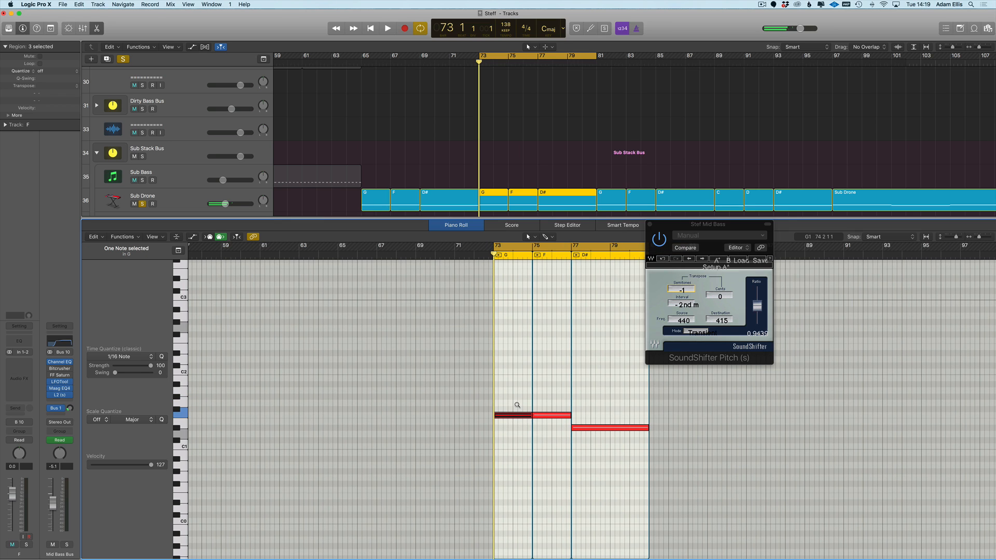
key("alt+Up")
key("alt+Up")
key("alt+Up")
key("alt+Up")
- Set SoundShifter's transpose to -3 semitones and bounce the Stef Mid Bass region at bar 77 in place to a new track named D#
left_click(682, 291)
left_click_drag(682, 290, 681, 286)
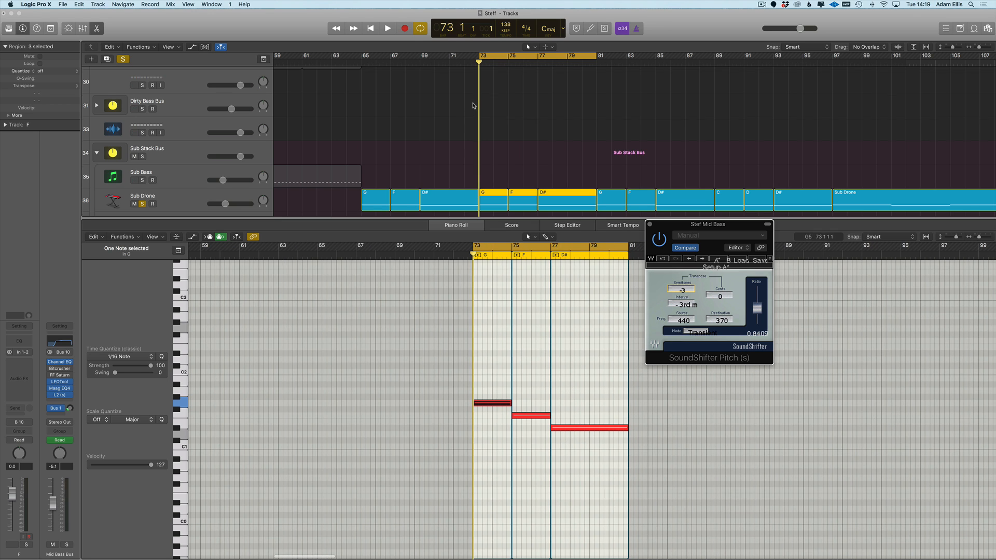
scroll(514, 130, "up", 5)
left_click(558, 156)
right_click(558, 155)
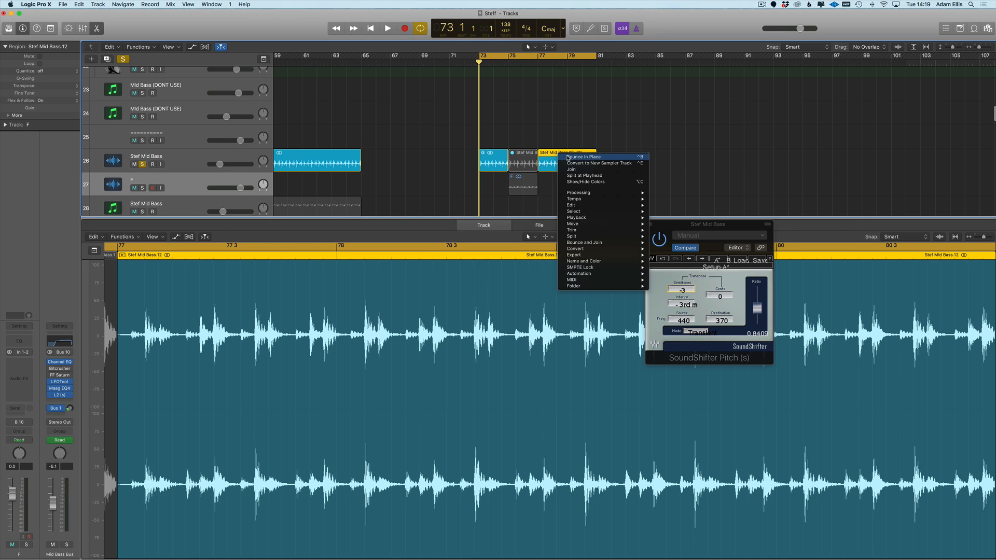
left_click(567, 161)
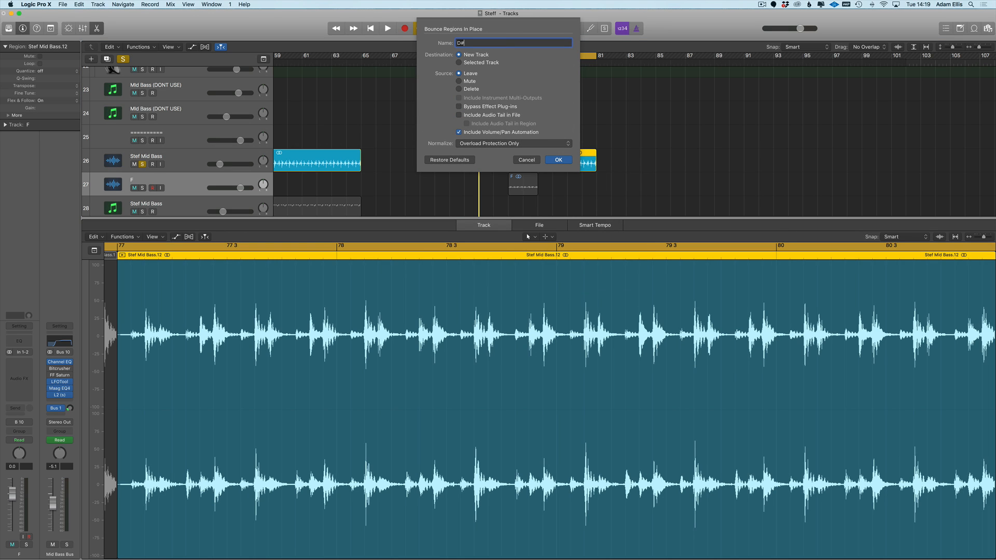
key("Return")
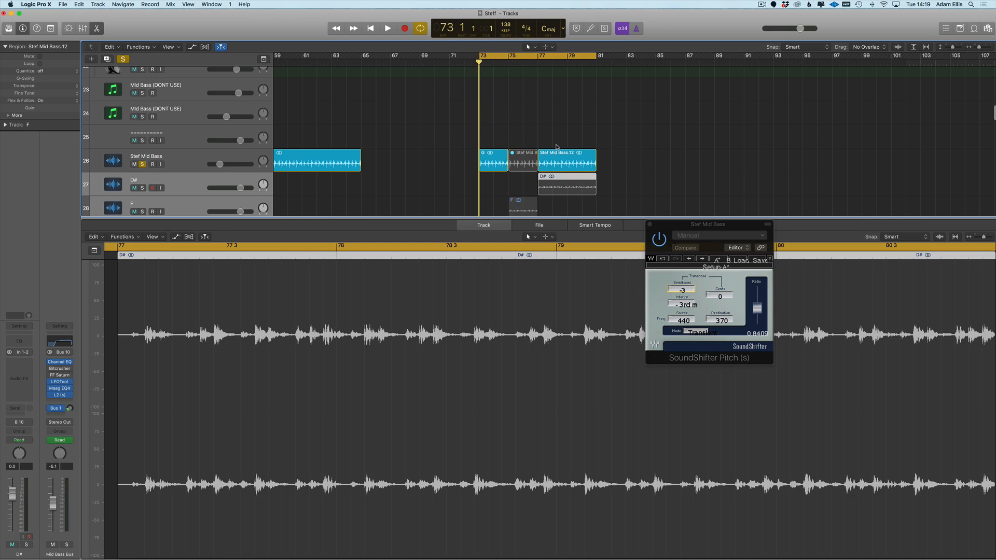
- Close the editor pane and mute the source Stef Mid Bass region at bar 77
left_click(448, 156)
scroll(448, 157, "right", 3)
key("p")
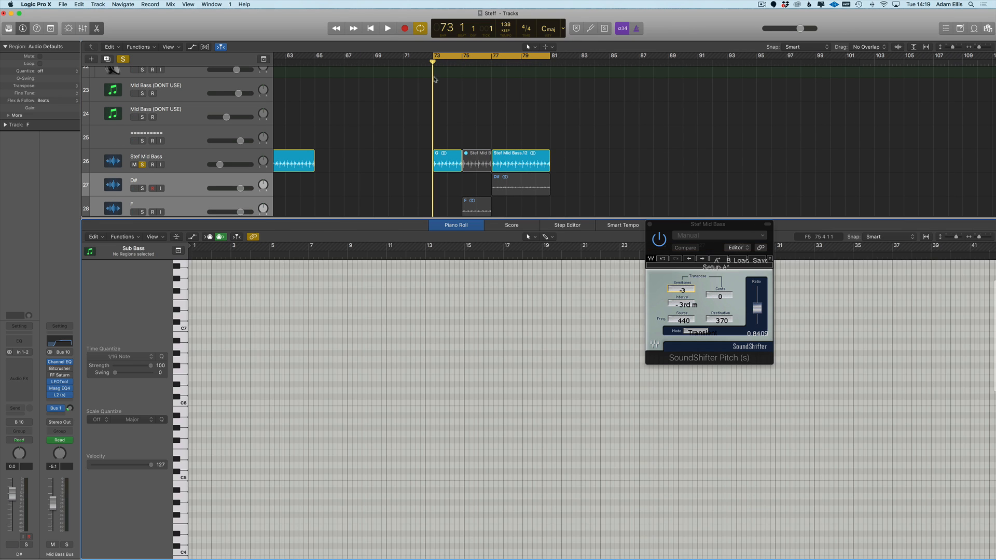
key("p")
left_click(445, 58)
left_click_drag(437, 57, 553, 60)
left_click(516, 172)
key("ctrl+m")
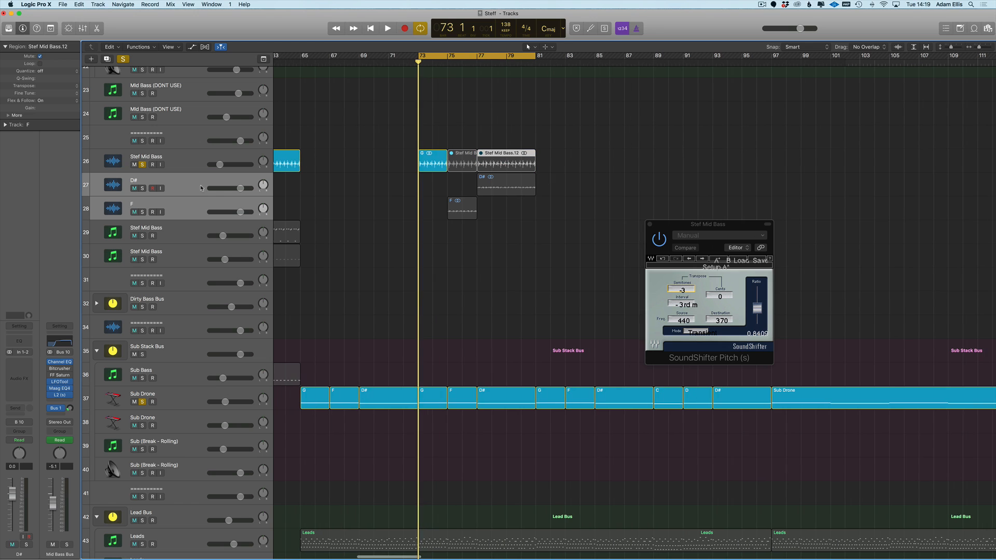
- Solo the bounced D# and F tracks and start playback from bar 73
left_click(141, 189)
left_click(142, 212)
left_click(142, 212)
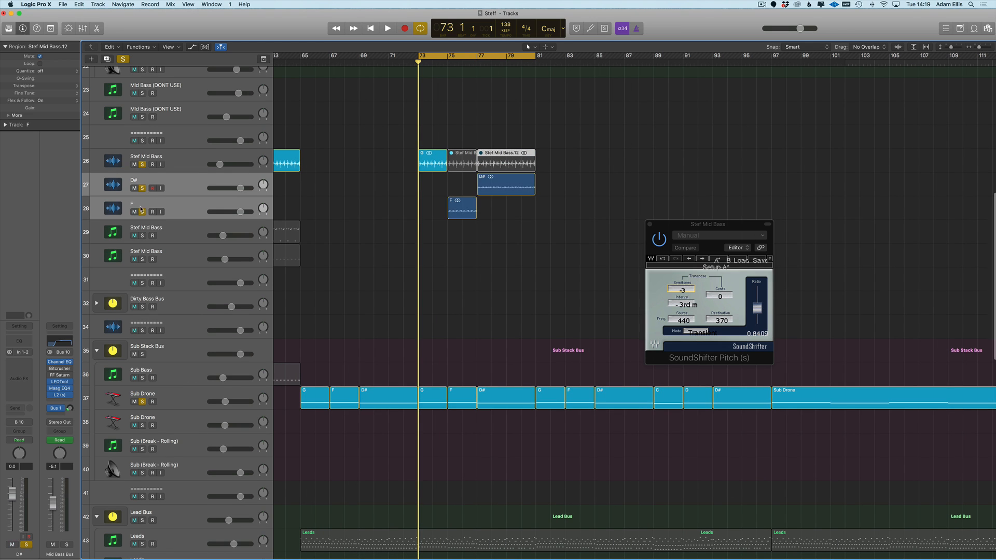
left_click(144, 194)
key("space")
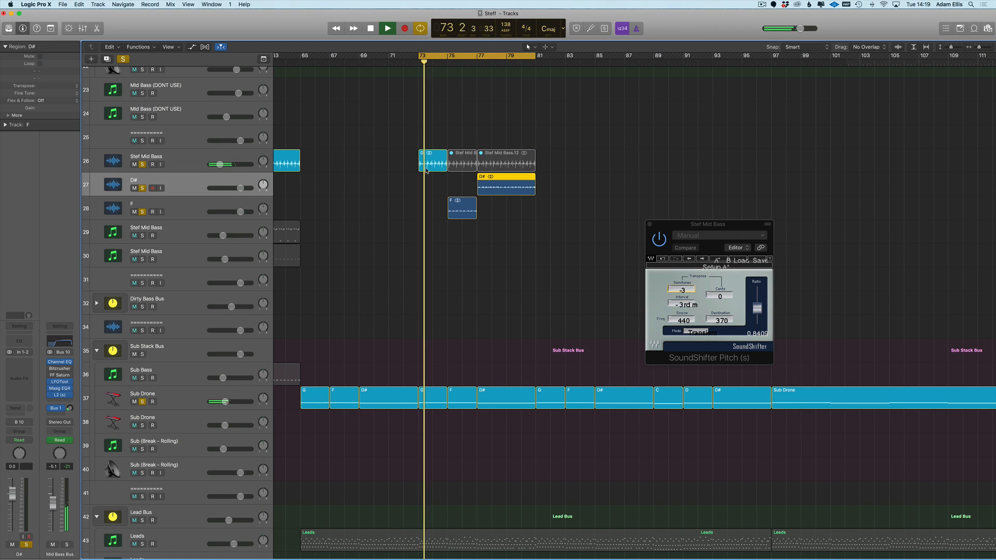
- Set SoundShifter's transpose on the Stef Mid Bass track to 1 semitone and play through the G, F and D# regions
left_click(197, 164)
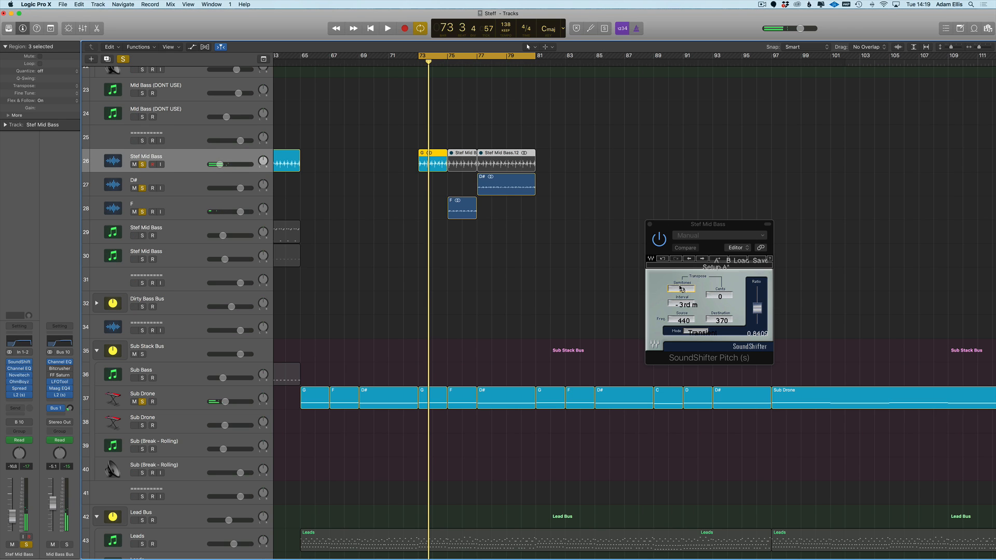
left_click_drag(680, 288, 680, 281)
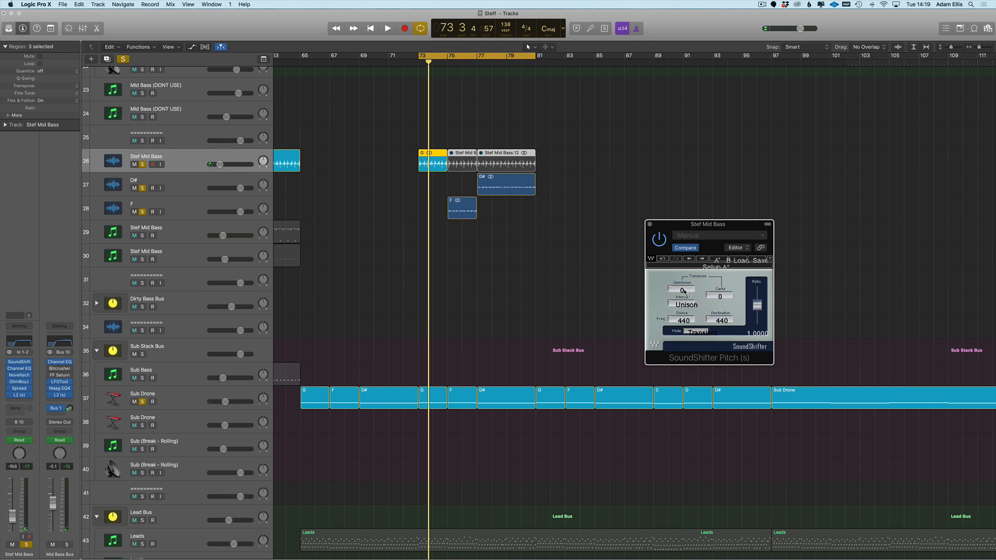
key("space")
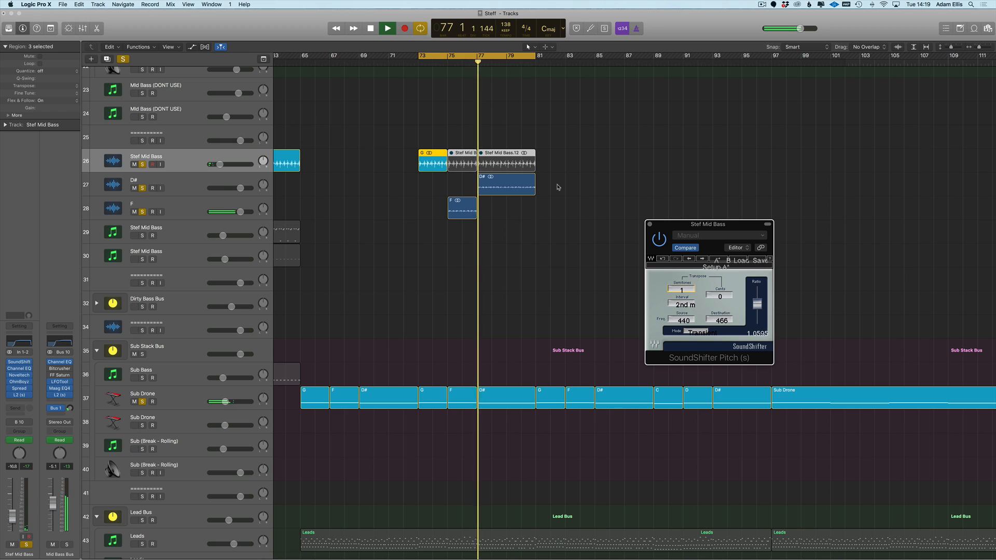
- Stop playback, delete the muted Stef Mid Bass source regions at bars 75 and 77, and copy the G, F and D# regions to bar 65
left_click(415, 204)
key("space")
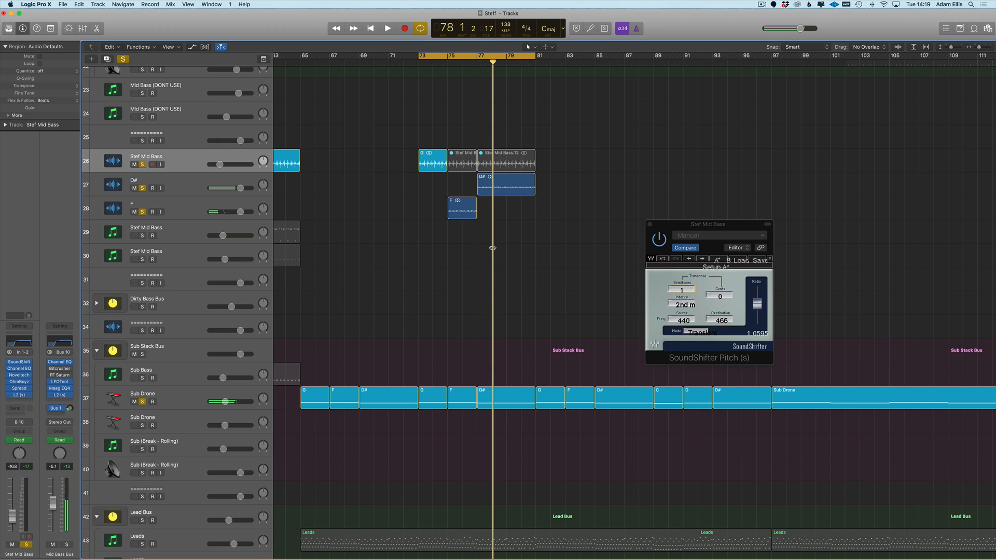
left_click_drag(578, 157, 471, 167)
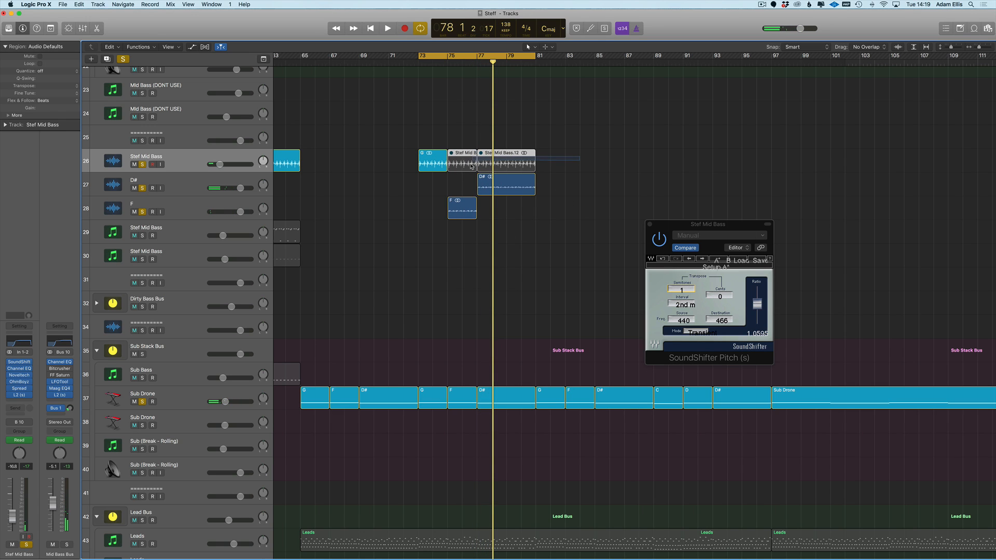
key("super+z")
left_click_drag(591, 131, 441, 236)
key("Delete")
mouse_move(431, 165)
left_mouse_down()
mouse_move(313, 165)
mouse_move(429, 166)
left_mouse_up()
- Join the Sub Drone's G, F and D# regions into one region per eight-bar phrase at bars 65, 73 and 81
left_click_drag(298, 397, 511, 405)
key("t")
key("g")
left_click(380, 399)
left_click(511, 405)
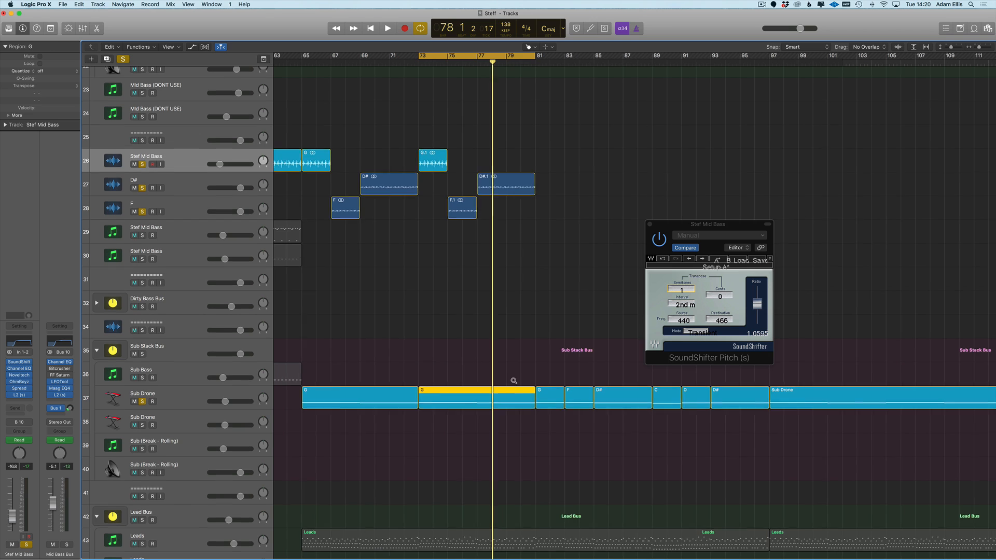
key("super+Left")
scroll(558, 381, "right", 3)
left_click_drag(484, 386, 529, 400)
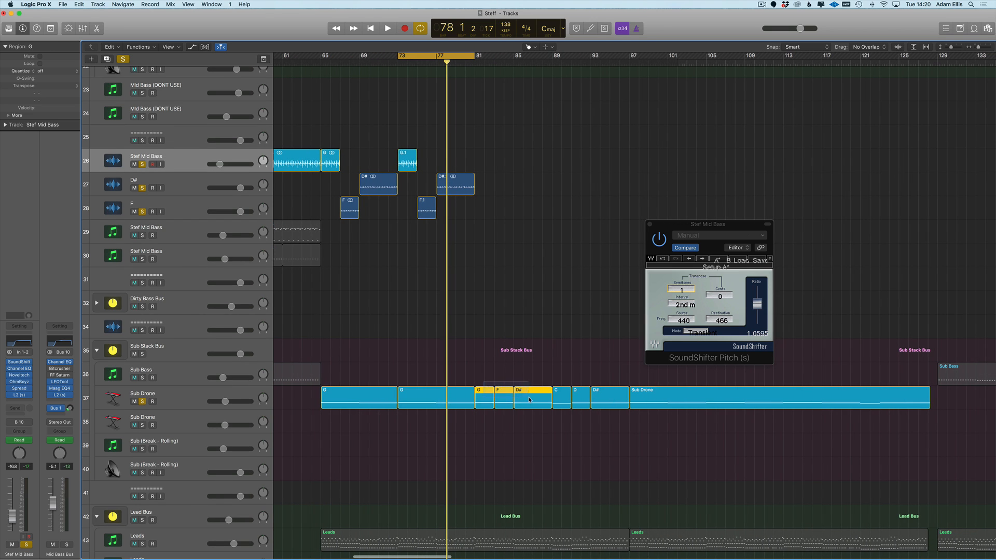
- Copy the G, F and D# bass regions from bar 73 to bar 81
left_click_drag(496, 147, 415, 219)
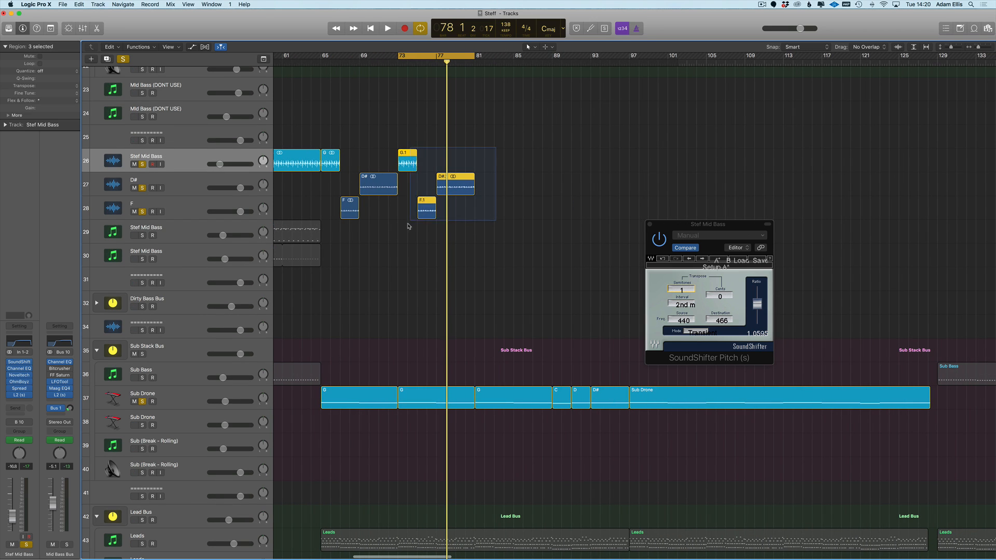
left_click_drag(410, 167, 486, 167)
scroll(486, 167, "right", 3)
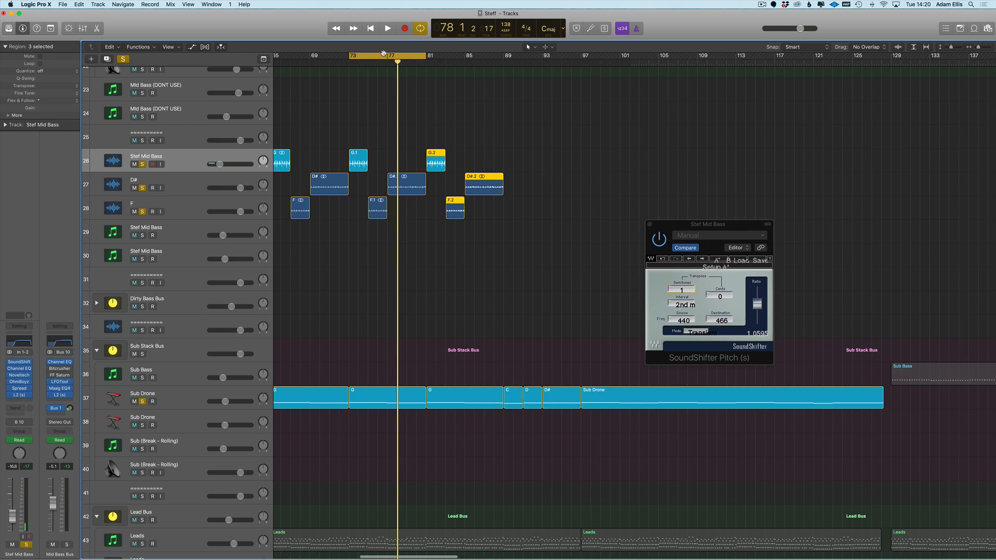
- Move the cycle range to bars 89–97 and copy the G region to bar 89 on the Stef Mid Bass track
scroll(363, 57, "left", 3)
left_click_drag(410, 55, 333, 64)
key("super+z")
key("super+shift+period")
key("super+shift+period")
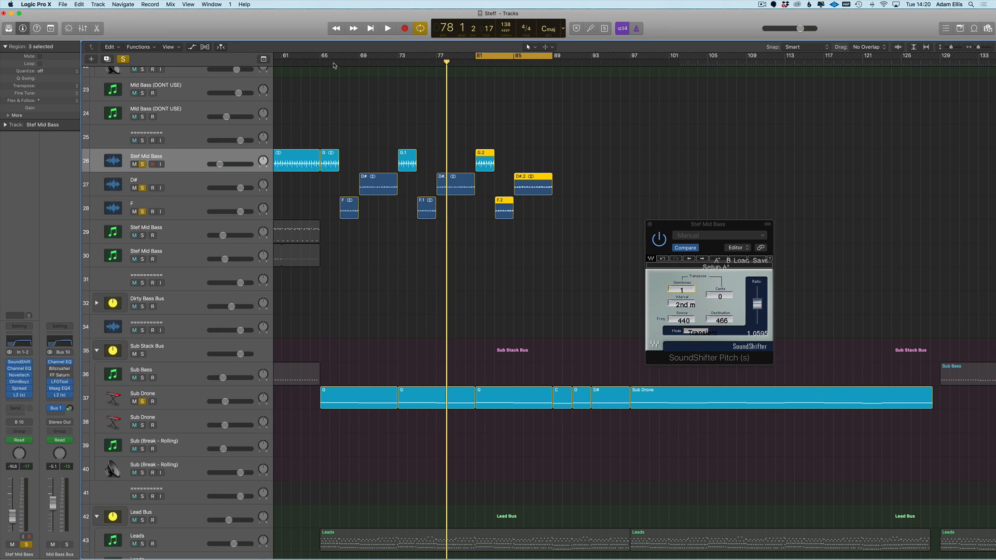
key("space")
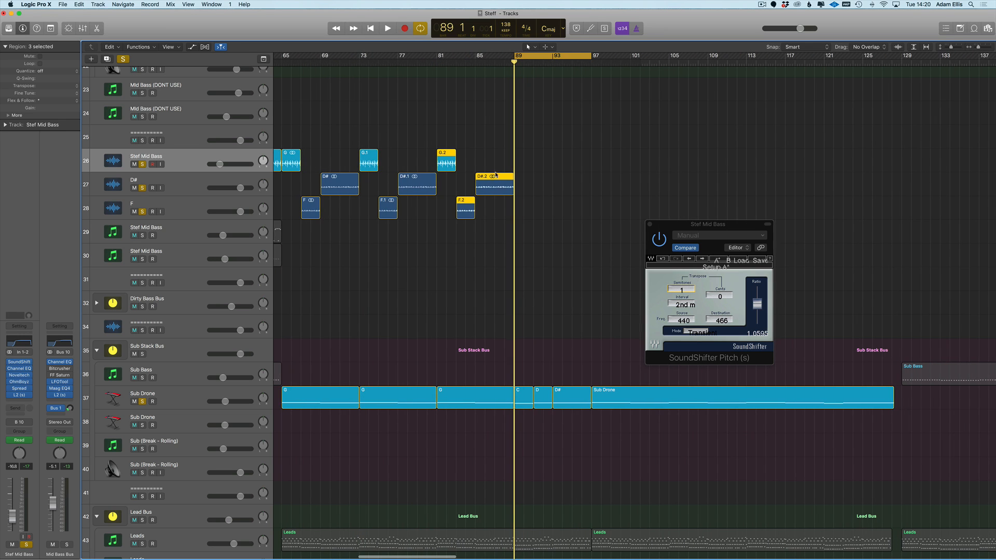
left_click(288, 153)
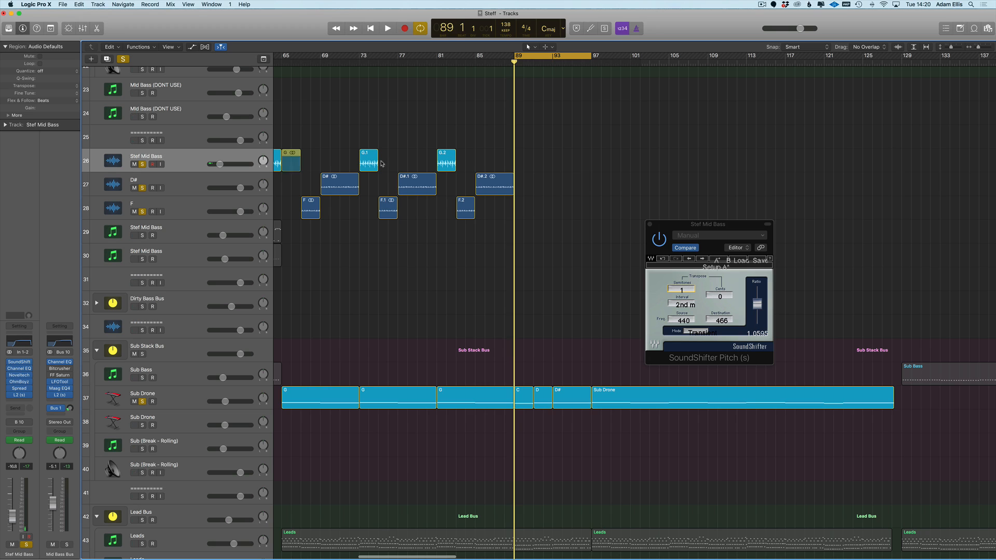
left_click_drag(382, 164, 523, 163)
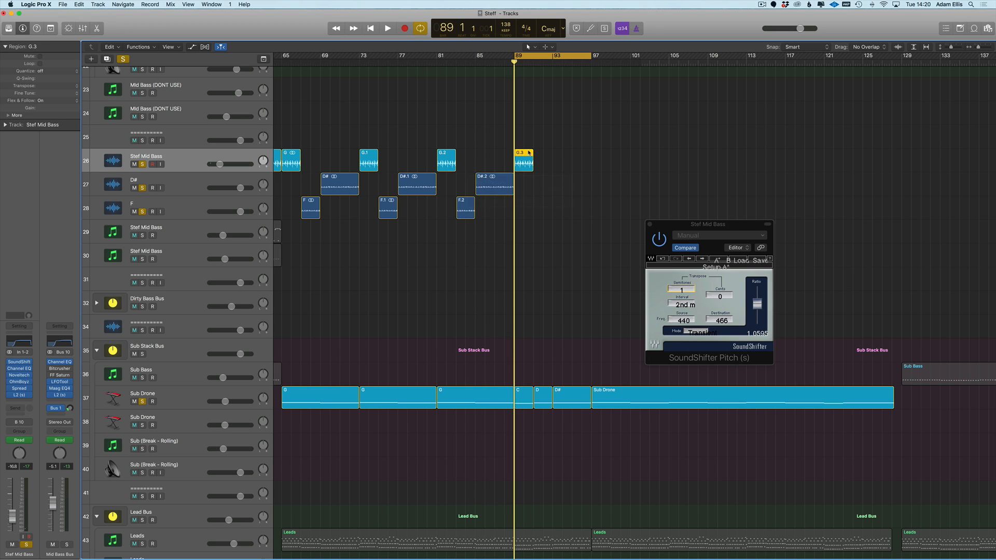
- Open the Sub Drone regions of bars 81–93 for note editing and count semitones by shifting the first G1 note up to C2 and back
double_click(543, 398)
left_click(493, 193, "shift")
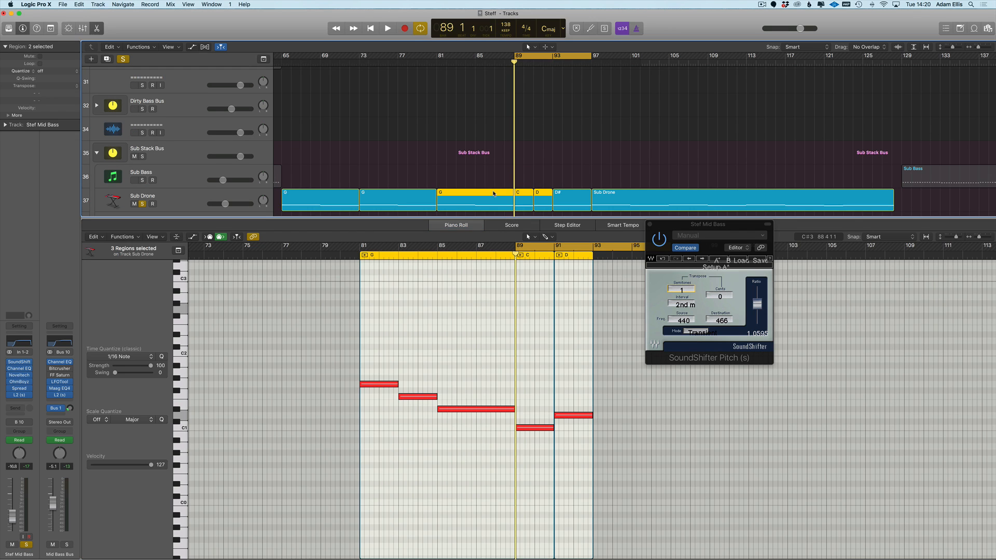
left_click(469, 440)
key("t")
key("t")
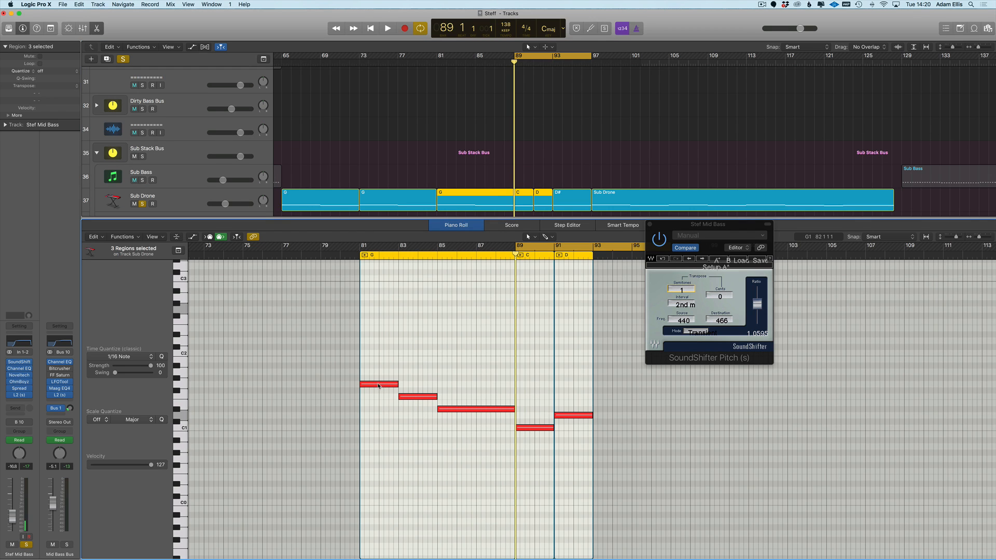
left_click(379, 386)
key("alt+Up")
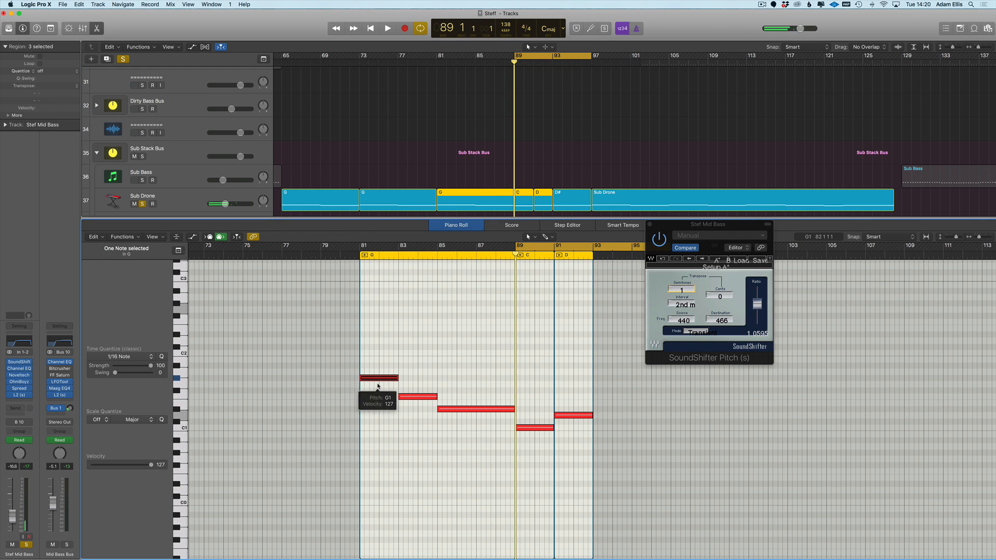
key("alt+Up")
key("alt+Up")
key("alt+Up")
key("alt+Up")
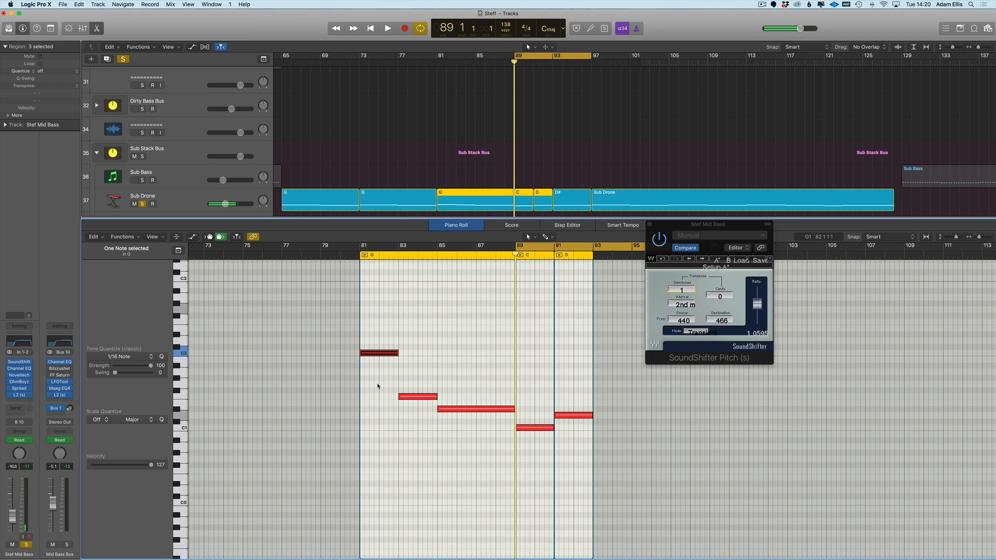
key("alt+Down")
key("alt+Down")
key("alt+Down")
key("alt+Down")
key("alt+Down")
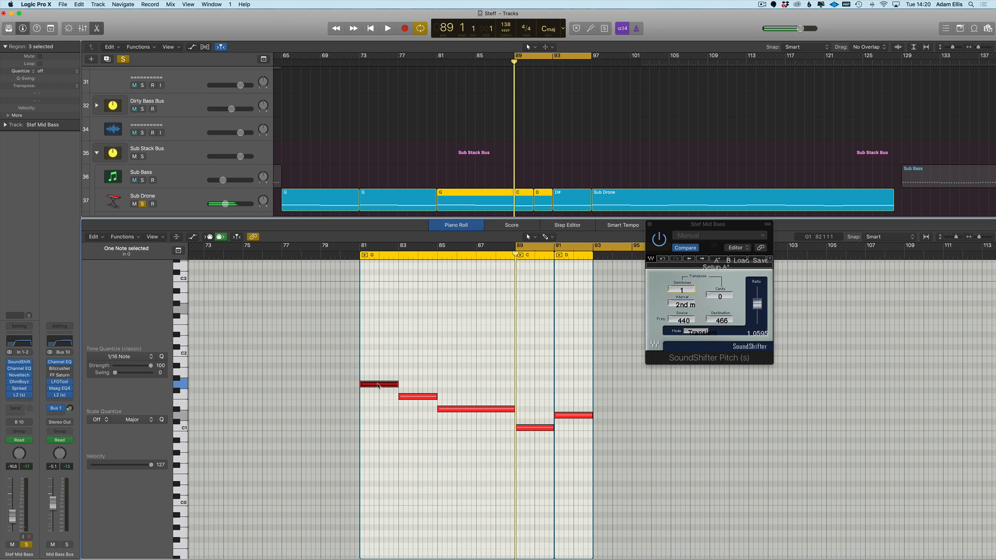
- Lower the first Sub Drone note at bar 81 by two semitones, then raise it back to G1
key("alt+Down")
key("alt+Down")
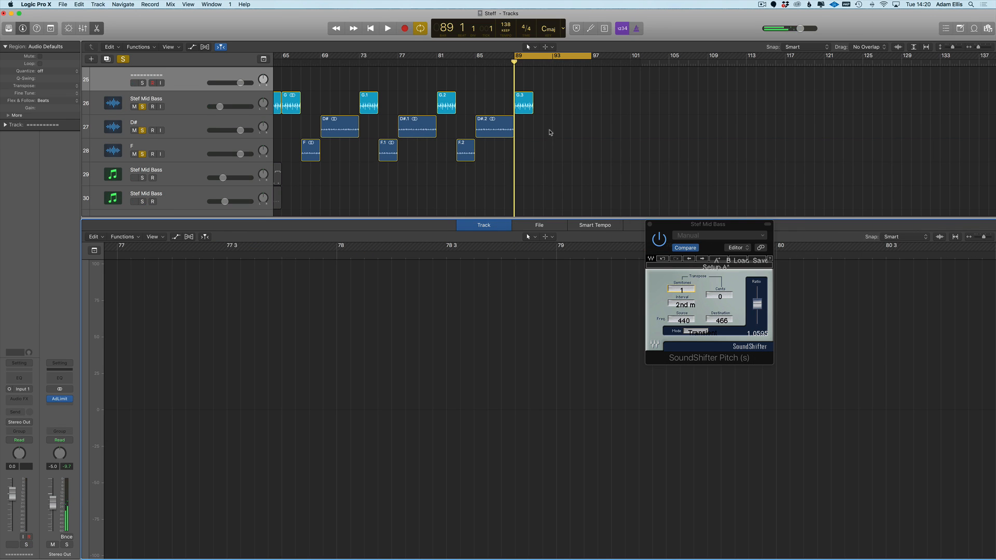
left_click(547, 155)
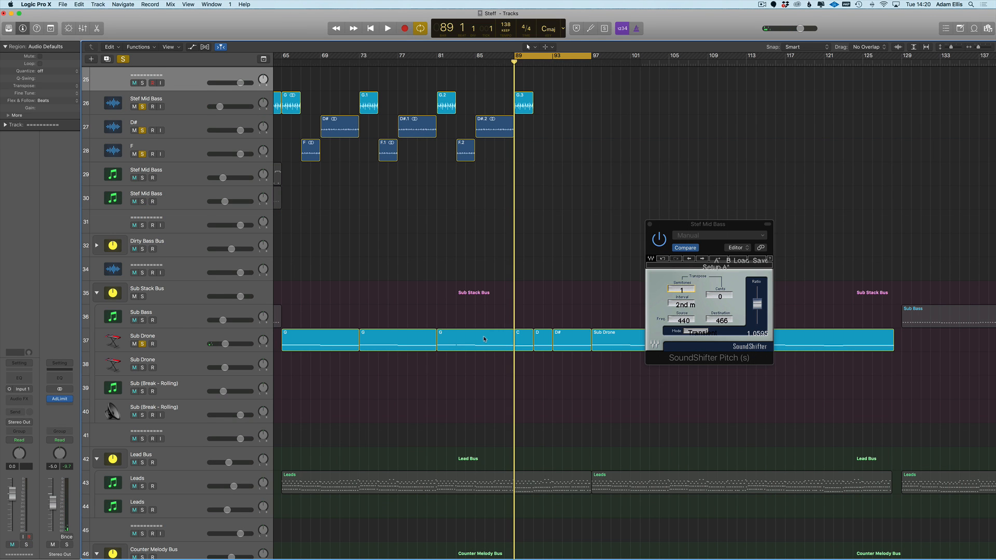
double_click(512, 346)
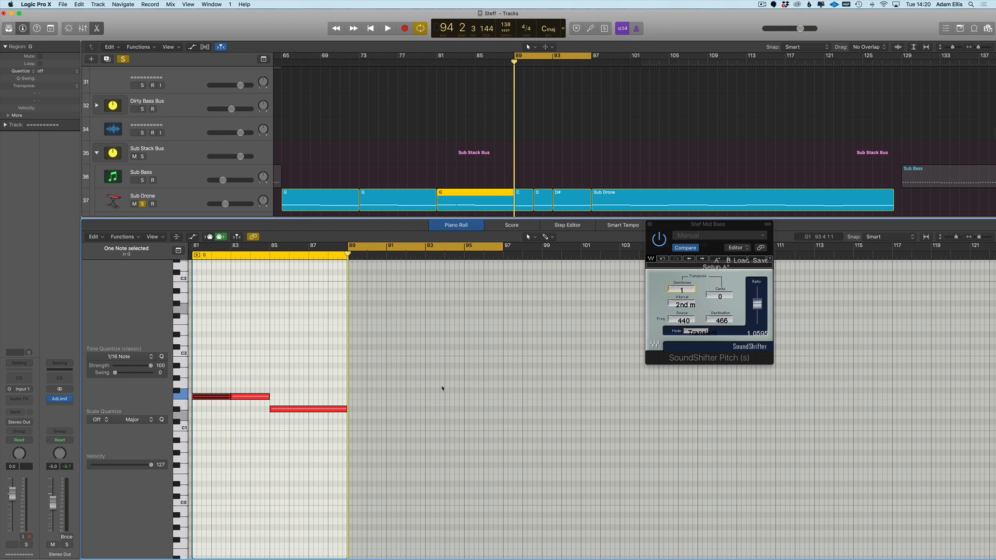
left_click(222, 398)
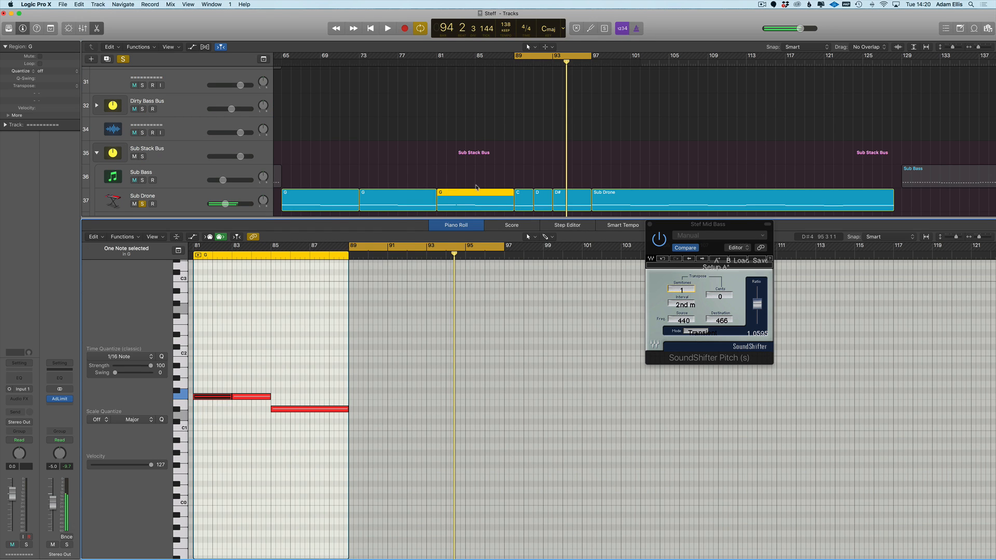
key("alt+Up")
key("alt+Up")
key("space")
- Count the semitones from G1 down to C1 by lowering and restoring the bar 81 Sub Drone note, and compare with the bar 73 region
left_click(532, 202, "shift")
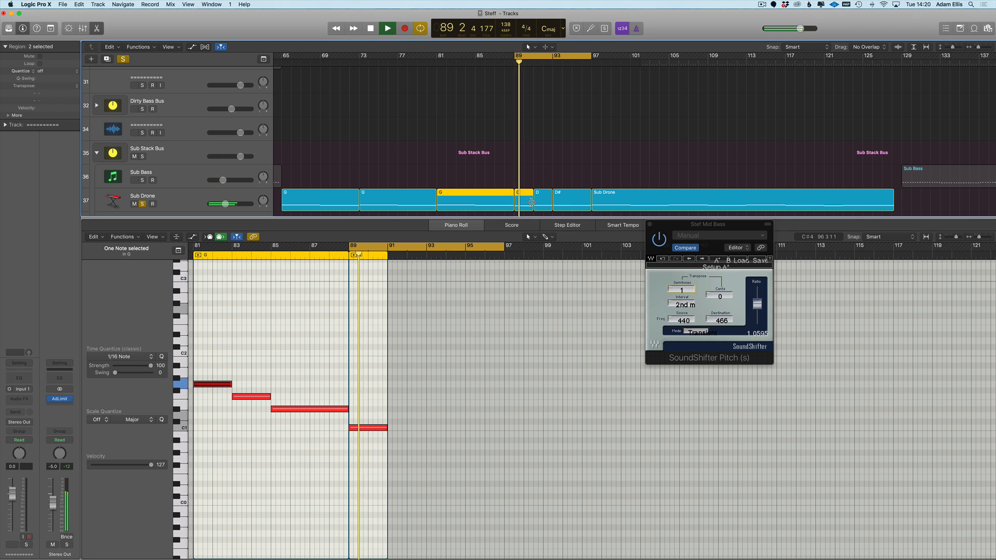
key("space")
left_click_drag(496, 177, 524, 201)
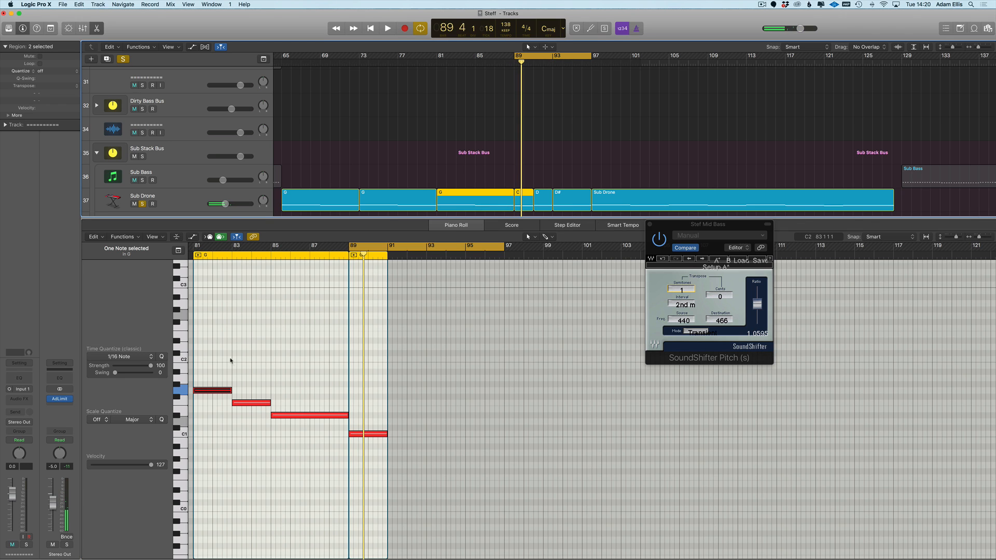
key("Tab")
key("alt+Down")
key("alt+Down")
key("alt+Down")
key("alt+Down")
key("alt+Down")
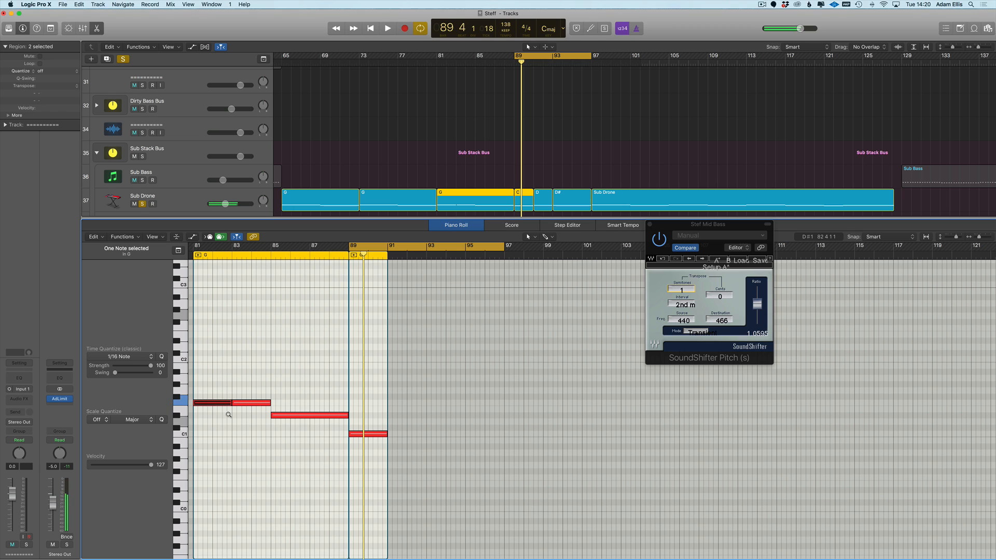
key("alt+Down")
key("alt+Down")
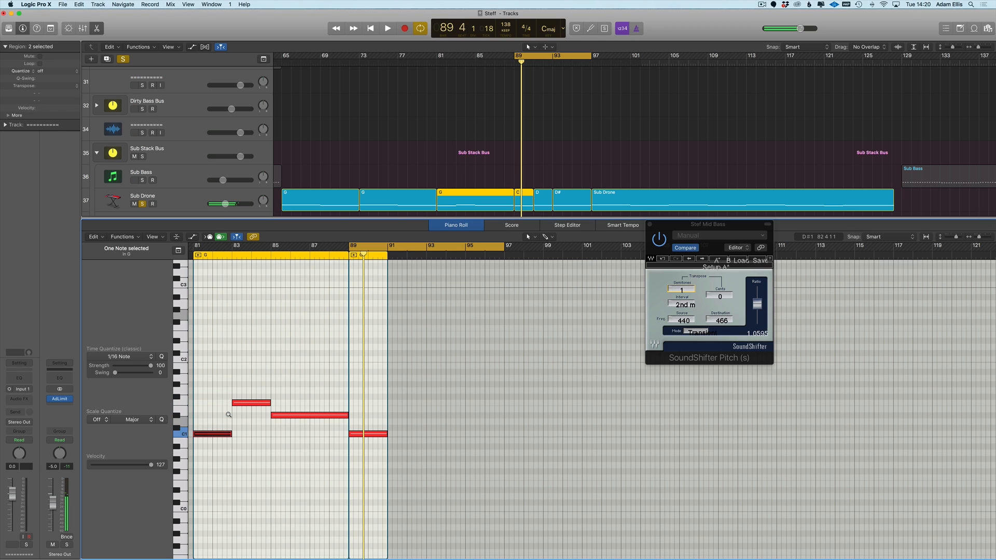
key("alt+Up")
key("alt+Up")
key("alt+Up")
key("alt+Up")
key("alt+Up")
key("alt+Up")
key("alt+Up")
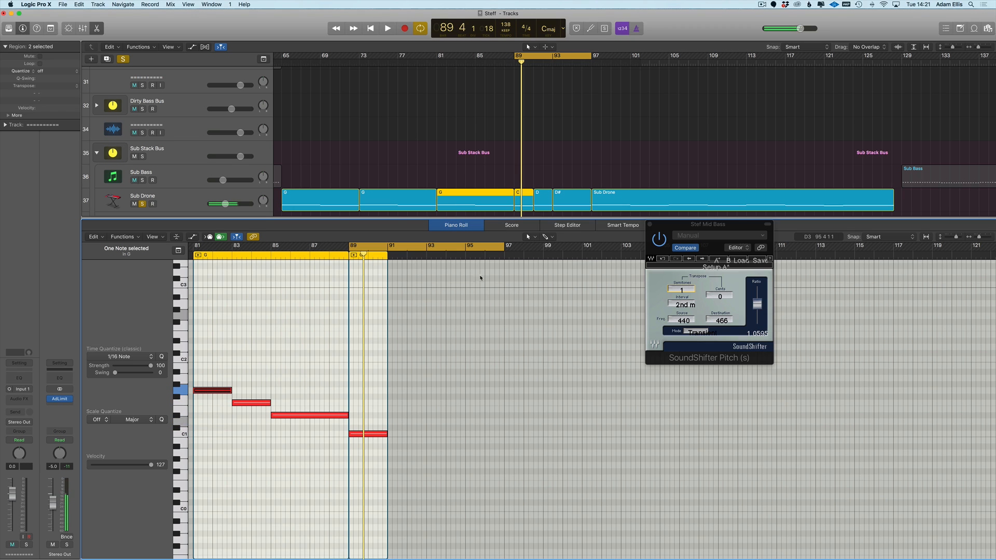
left_click(387, 198)
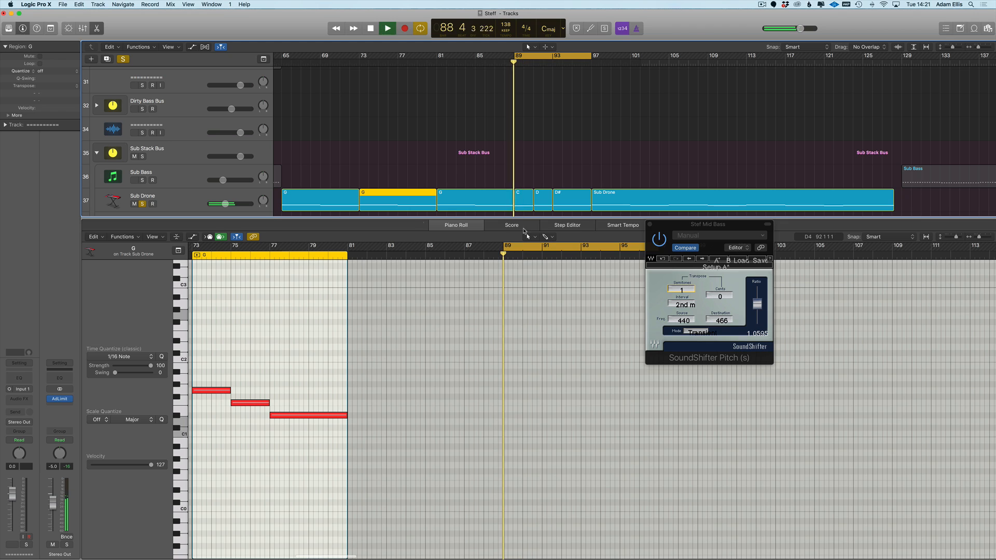
- Set SoundShifter's transpose to -6 semitones and bounce the Stef Mid Bass region at bar 89 in place to a new track named C
left_click(683, 292)
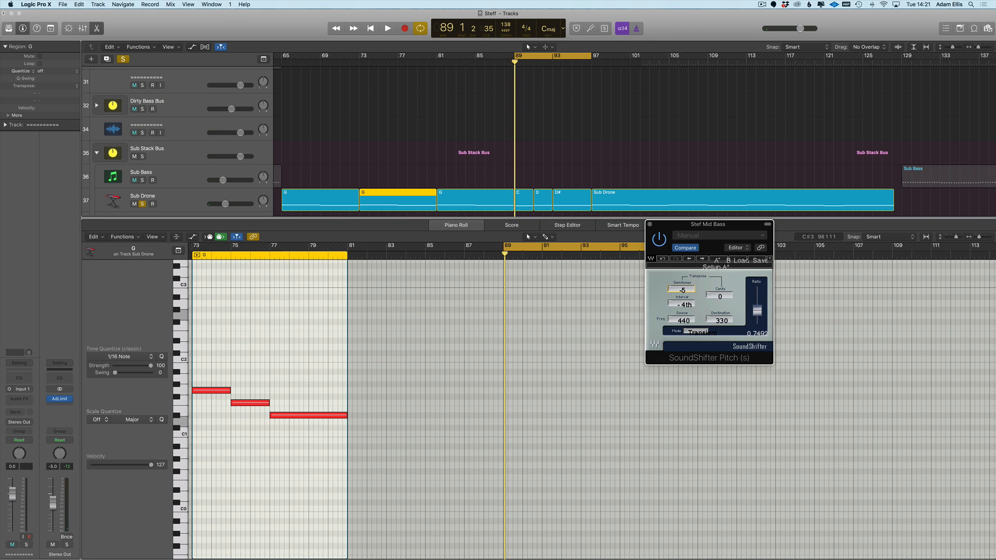
scroll(504, 164, "right", 3)
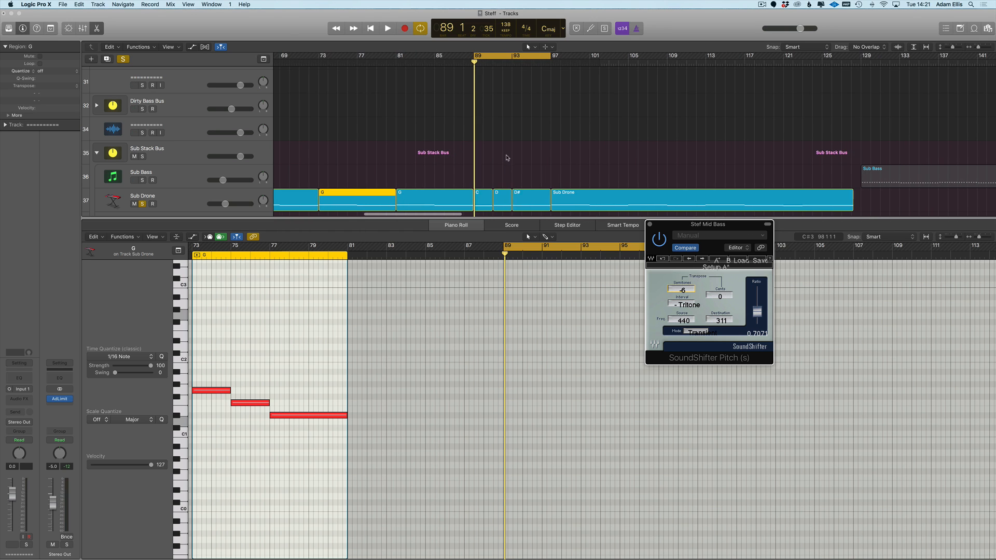
left_click(505, 158)
scroll(481, 123, "up", 5)
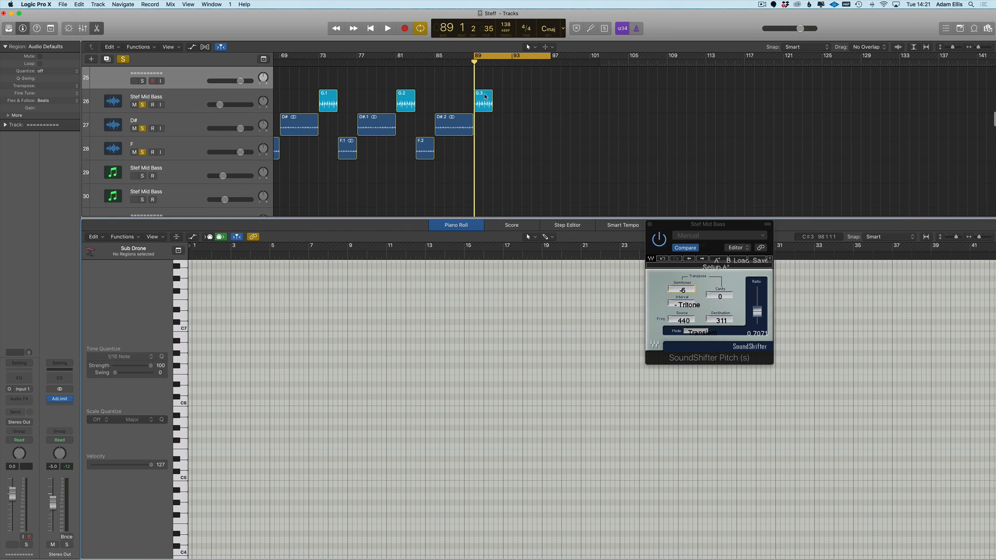
right_click(486, 97)
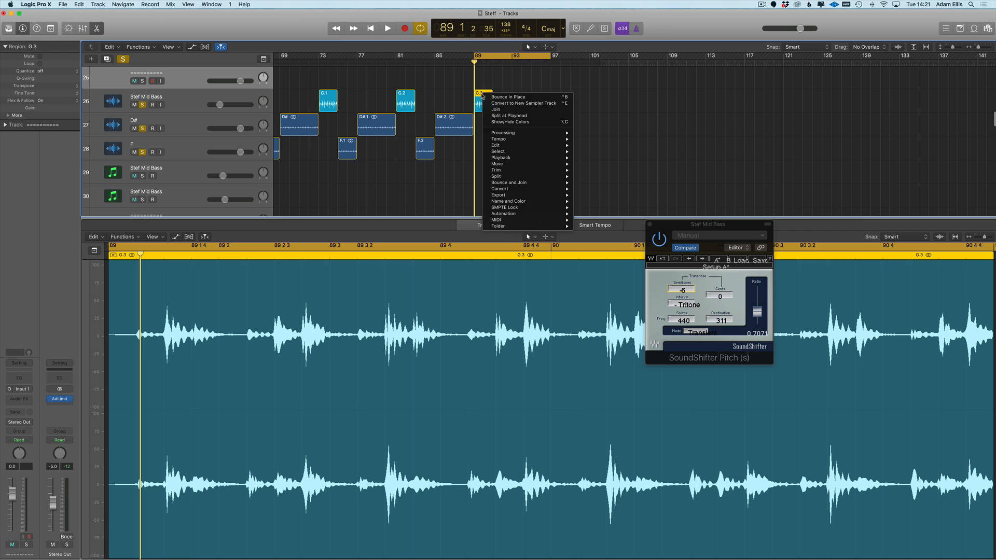
left_click(482, 96)
right_click(482, 96)
left_click(495, 98)
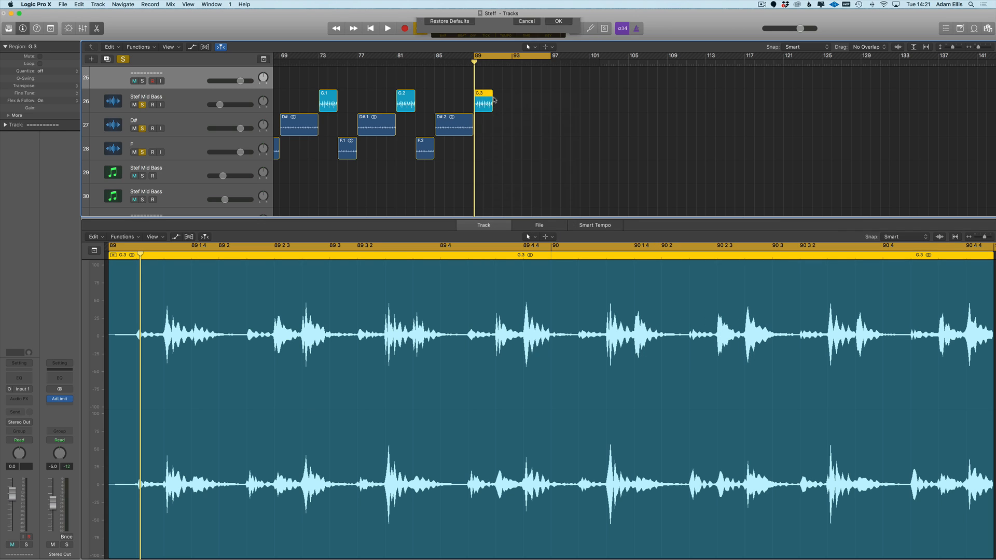
type("C")
key("Return")
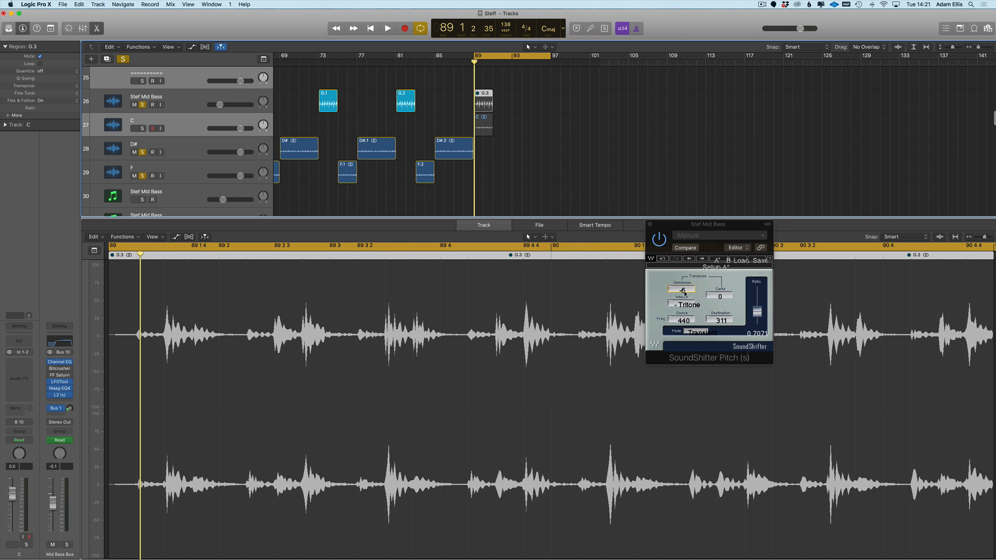
- Set SoundShifter's transpose on the Stef Mid Bass track to 1 semitone and close the editor pane
left_click_drag(683, 292, 683, 280)
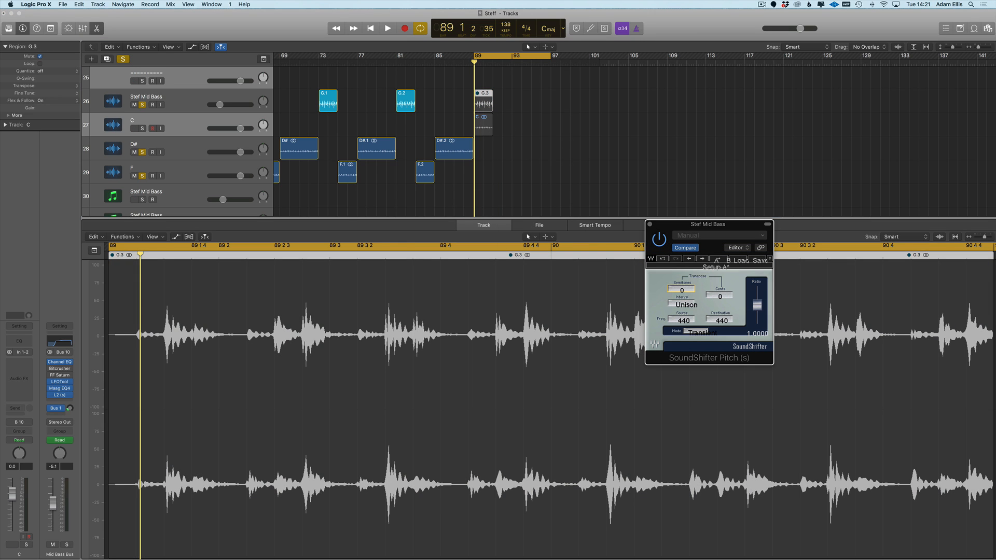
left_click(553, 133)
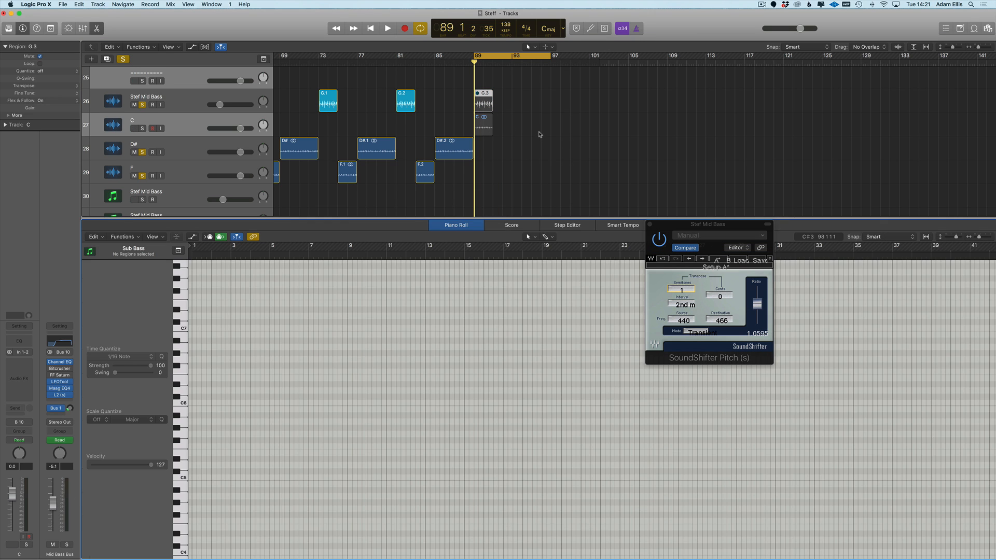
key("p")
scroll(534, 140, "right", 3)
key("super+Right")
key("t")
key("t")
left_click(474, 194)
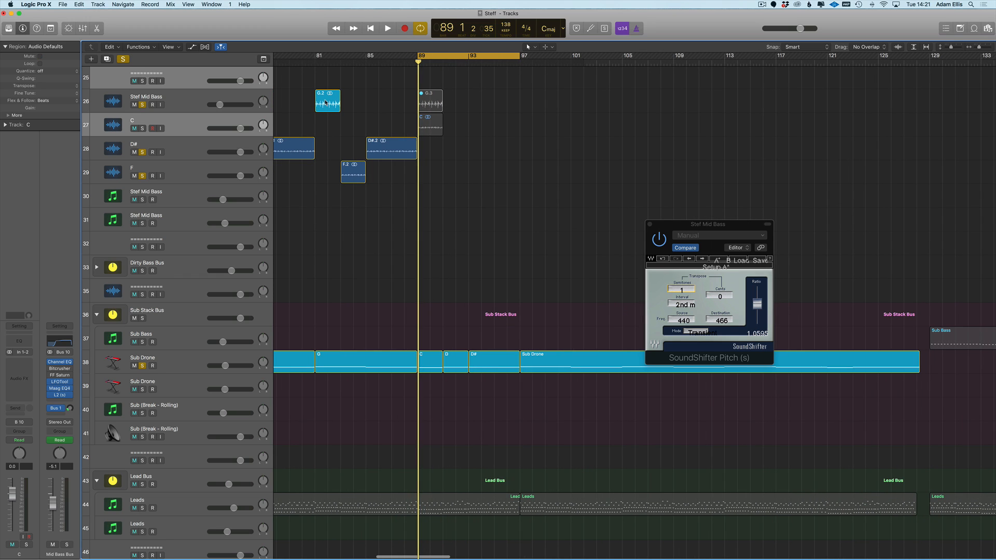
- Delete the muted Stef Mid Bass region at bar 89 and copy the G region from bar 81 to bar 91
key("t")
key("t")
key("Delete")
left_click_drag(324, 103, 454, 107)
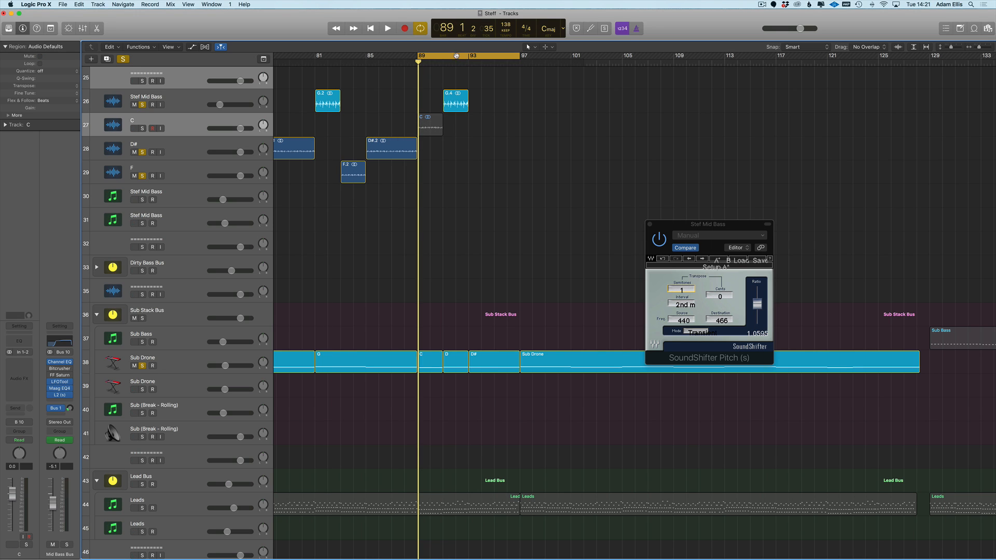
- Move the cycle range to start at bar 91 and open the Sub Drone's D region there for note editing
left_click_drag(456, 56, 482, 56)
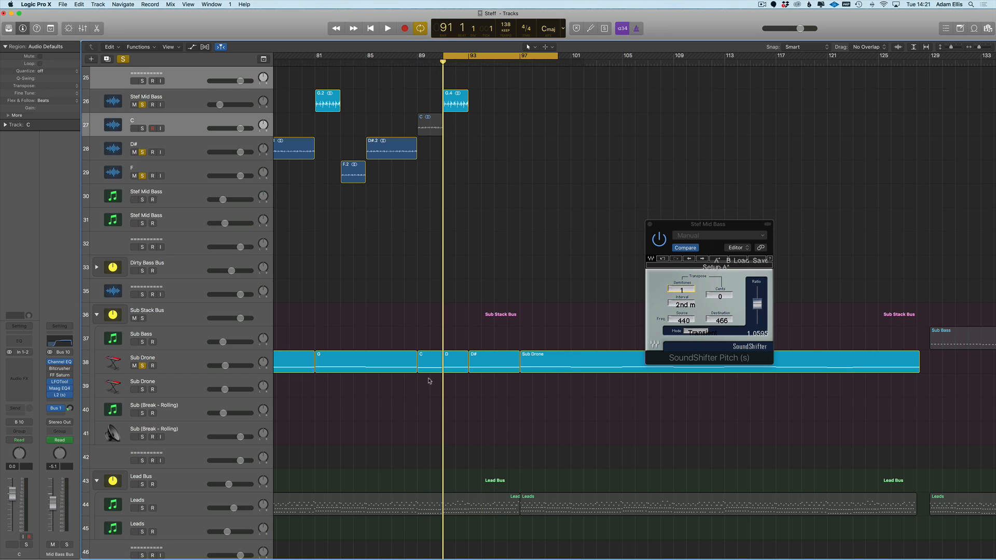
double_click(451, 358)
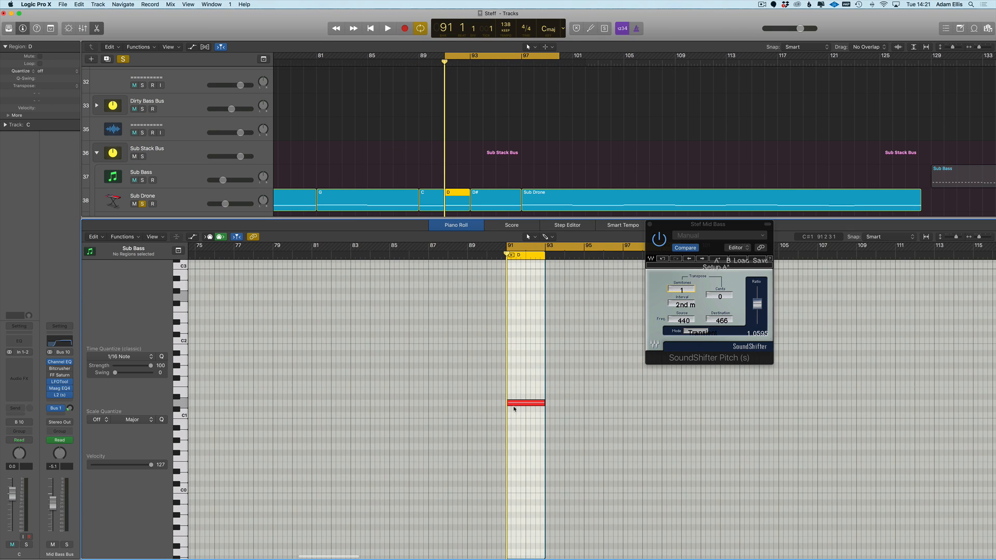
- Count the semitones between D1 and G1 by raising the bar 91 Sub Drone note to G1, auditioning it and restoring it to D1
key("alt+Up")
key("alt+Up")
key("alt+Up")
key("alt+Up")
key("alt+Up")
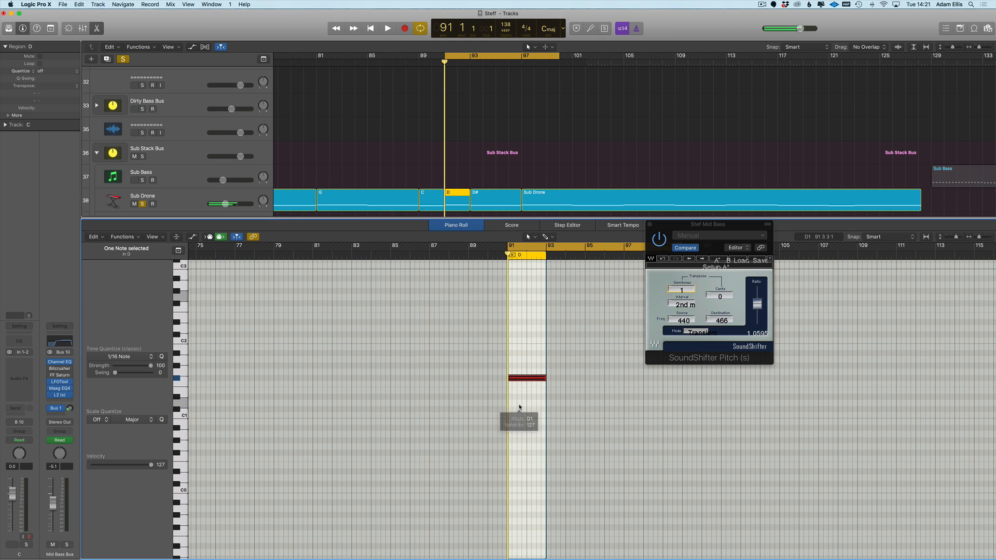
key("alt+Down")
key("alt+Down")
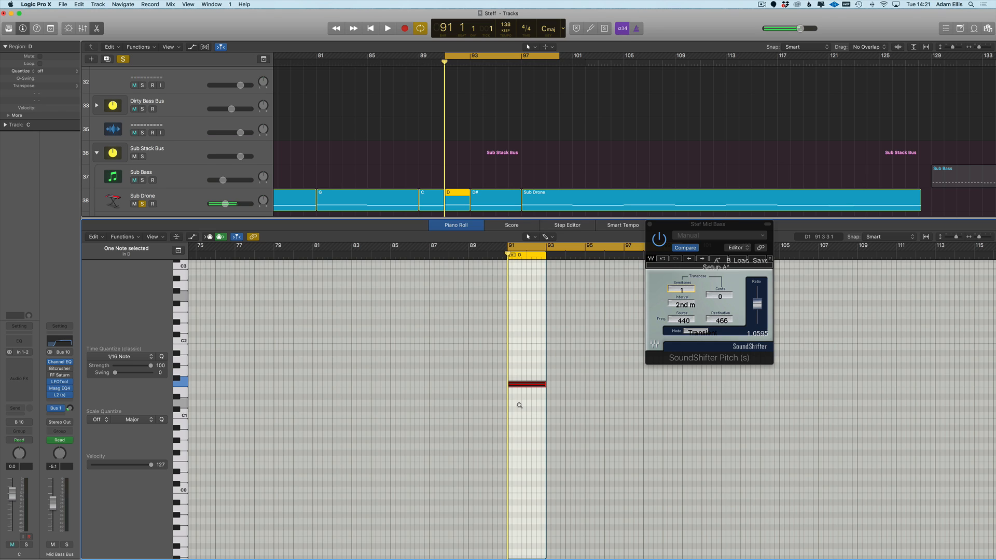
key("alt+Up")
key("alt+Up")
key("space")
key("space")
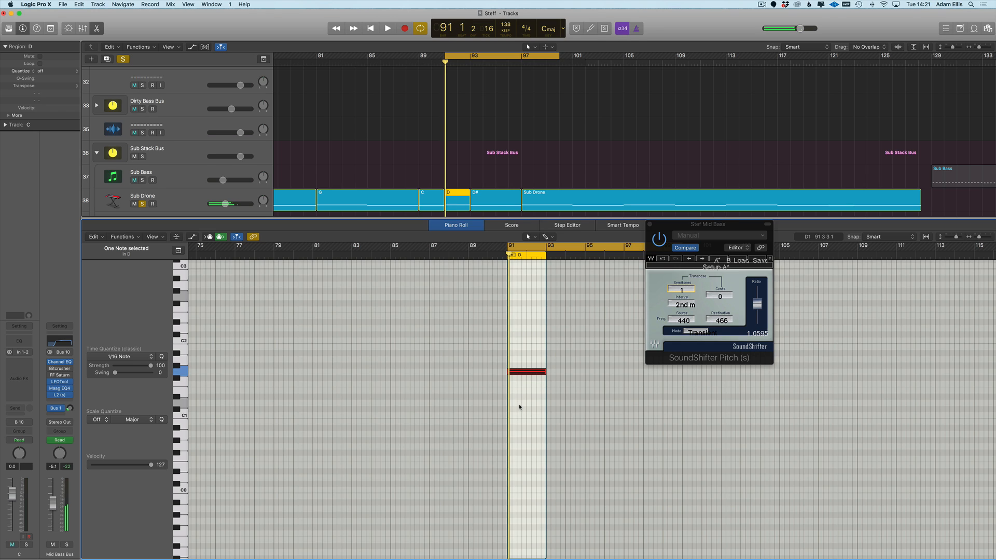
key("alt+Down")
key("alt+Down")
key("alt+Down")
key("alt+Down")
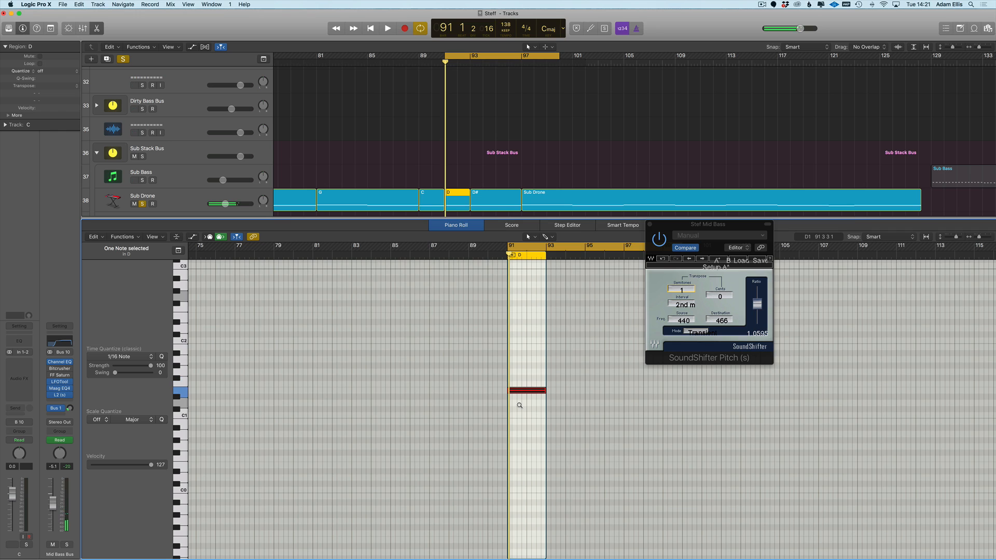
key("alt+Down")
key("space")
key("space")
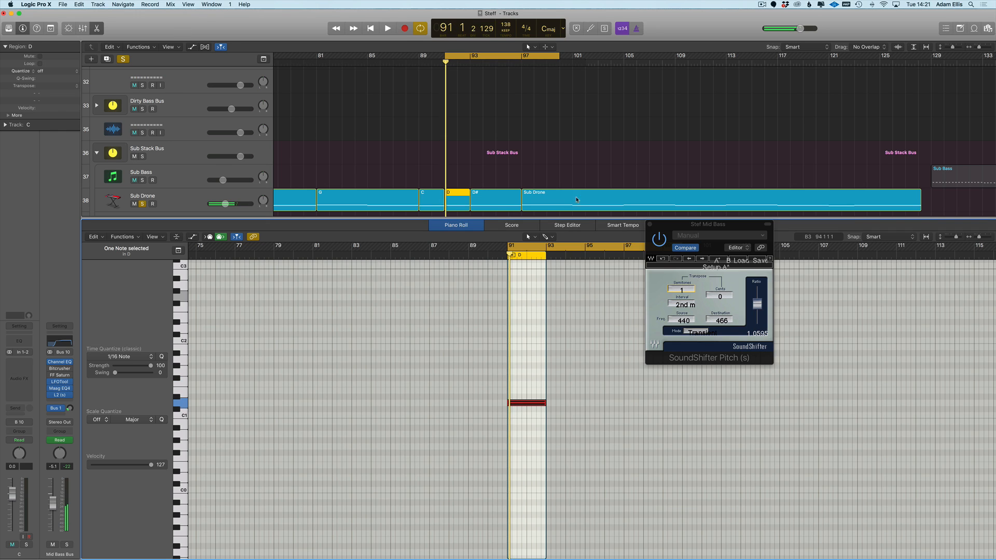
- Set SoundShifter's transpose on the Stef Mid Bass track to -4 semitones for the G region at bar 91
left_click(596, 200)
left_click(682, 295)
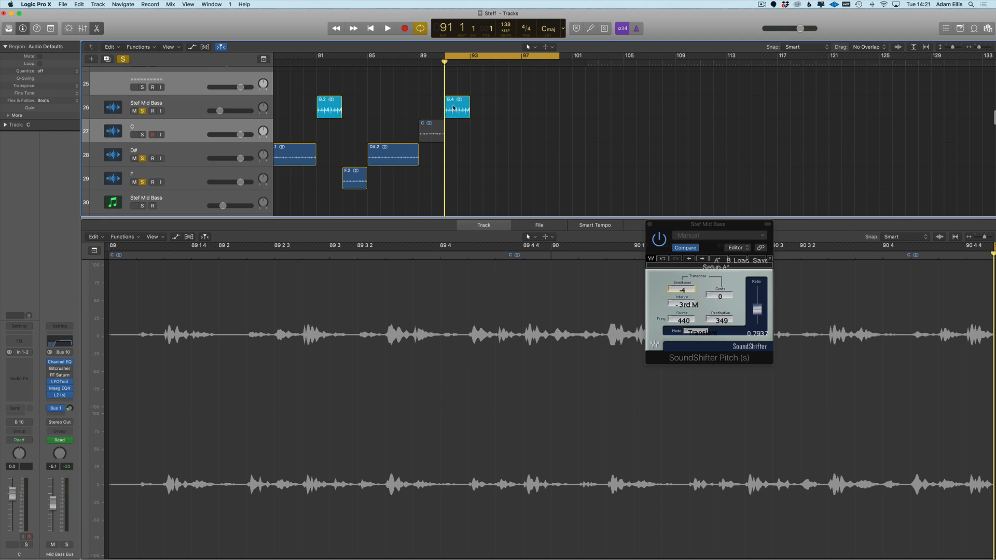
- Bounce the G.4 region at bar 91 in place to a new track named D
right_click(456, 100)
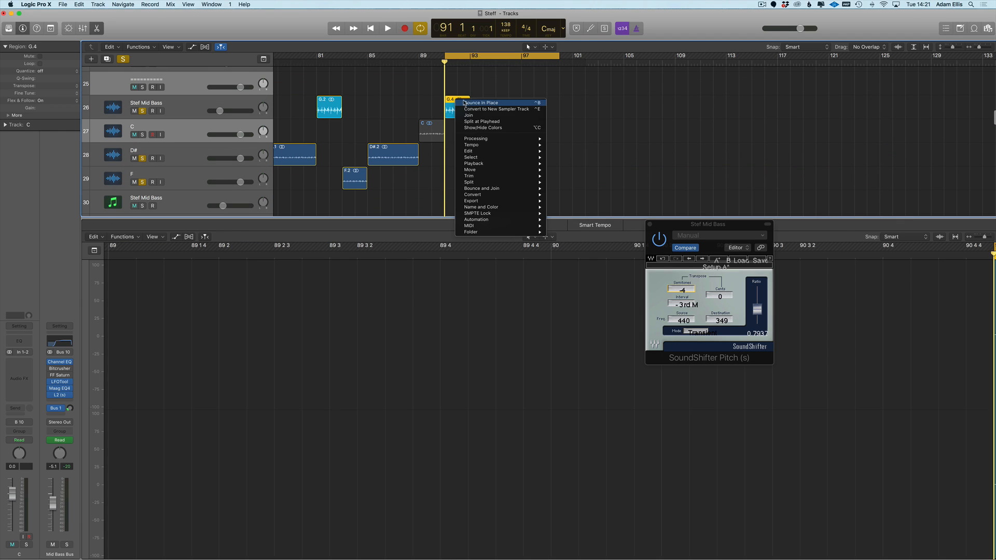
left_click(467, 103)
key("Return")
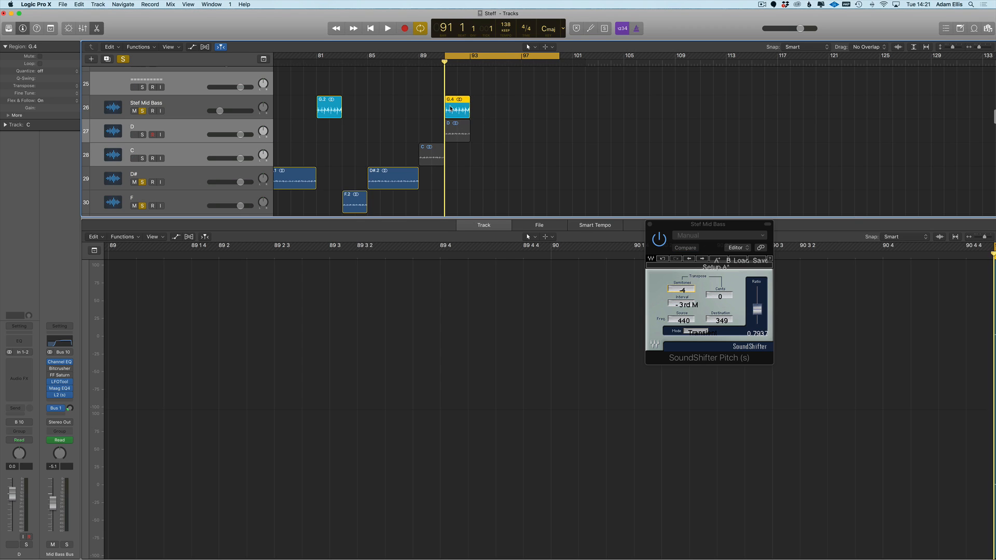
- Set the SoundShifter transposition to 1 semitone and close the plug-in along with the lower editor
left_click_drag(685, 290, 686, 286)
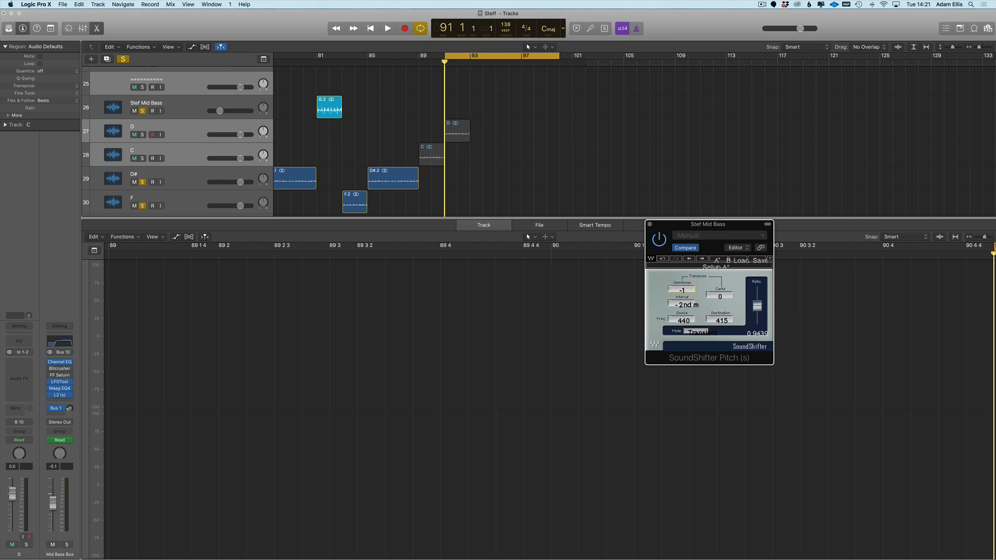
left_click(600, 134)
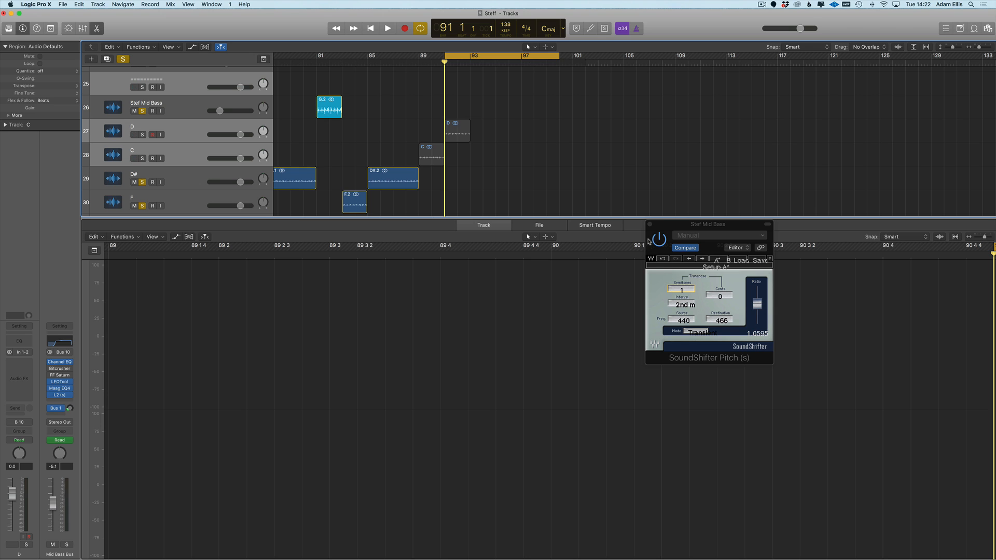
left_click_drag(649, 231, 649, 228)
left_click(649, 222)
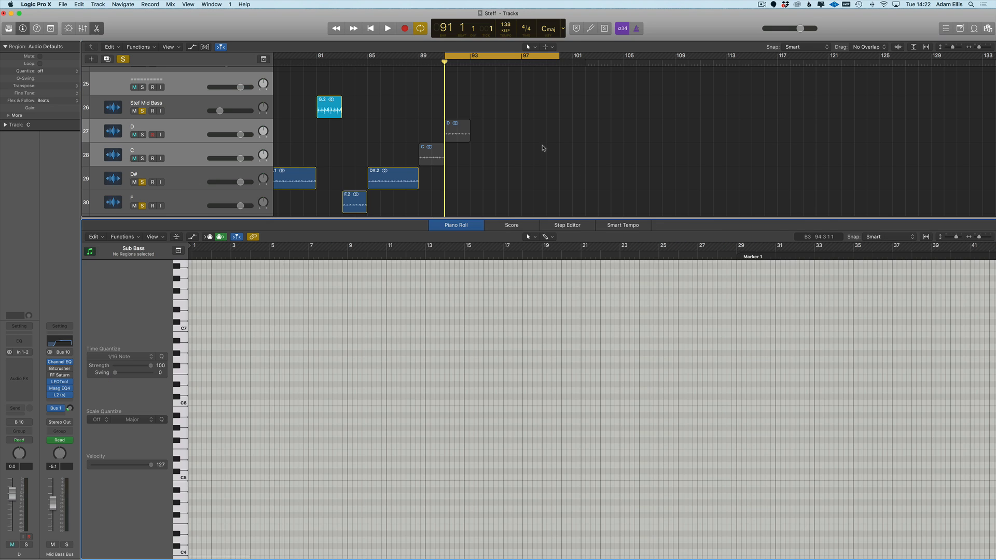
key("e")
- Copy the D#.2 region on the D# track so the copy starts at bar 93
scroll(415, 184, "up", 2)
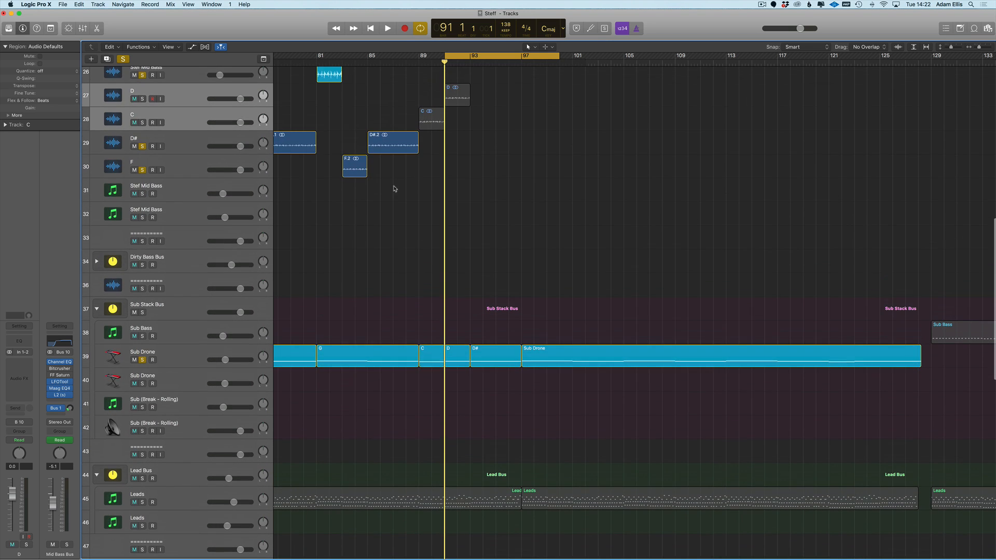
scroll(382, 167, "left", 3)
left_click_drag(438, 151, 541, 151, "alt")
scroll(467, 63, "up", 1)
- Set the cycle range to bars 85–113 and play back the bass arrangement
left_click_drag(403, 57, 766, 57)
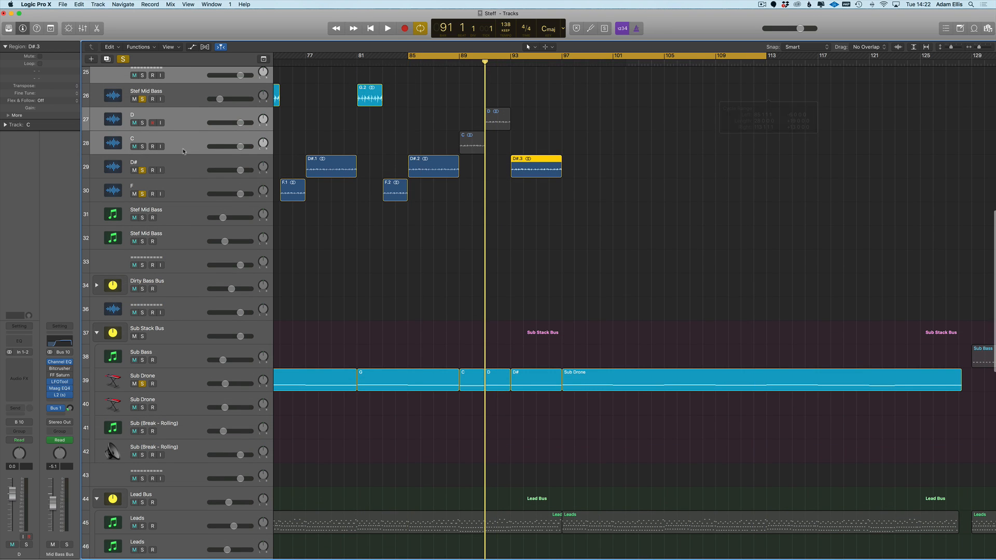
key("space")
scroll(361, 204, "up", 1)
scroll(362, 205, "down", 6)
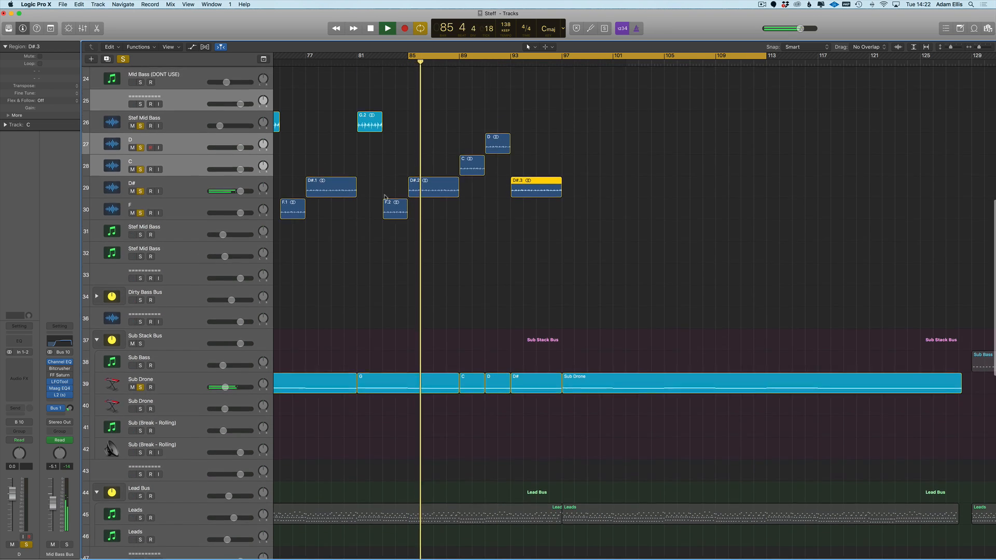
scroll(649, 149, "left", 3)
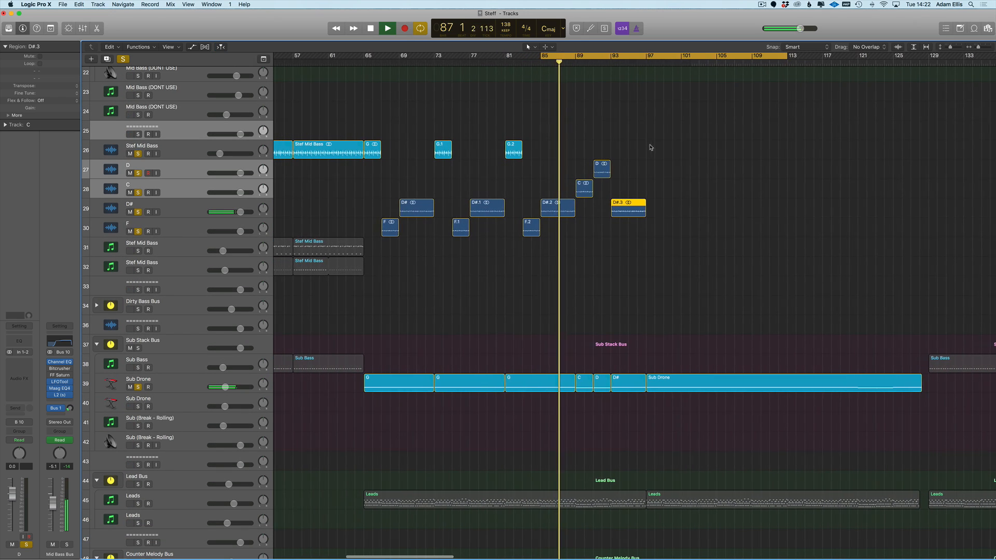
- Colour all the bounced bass regions between bars 65 and 97 on the G, D, C, D# and F tracks red
left_click_drag(653, 130, 378, 252)
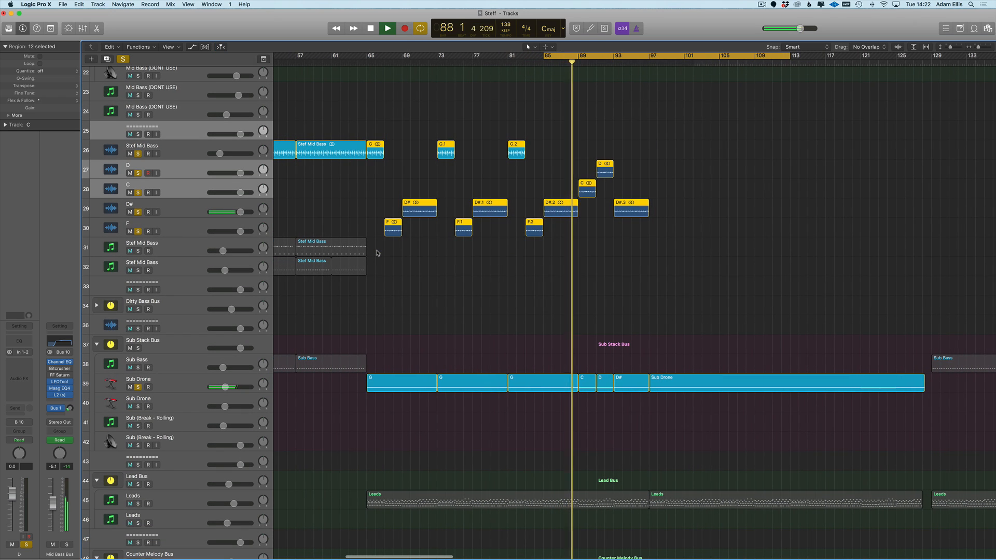
key("alt+c")
left_click(592, 175)
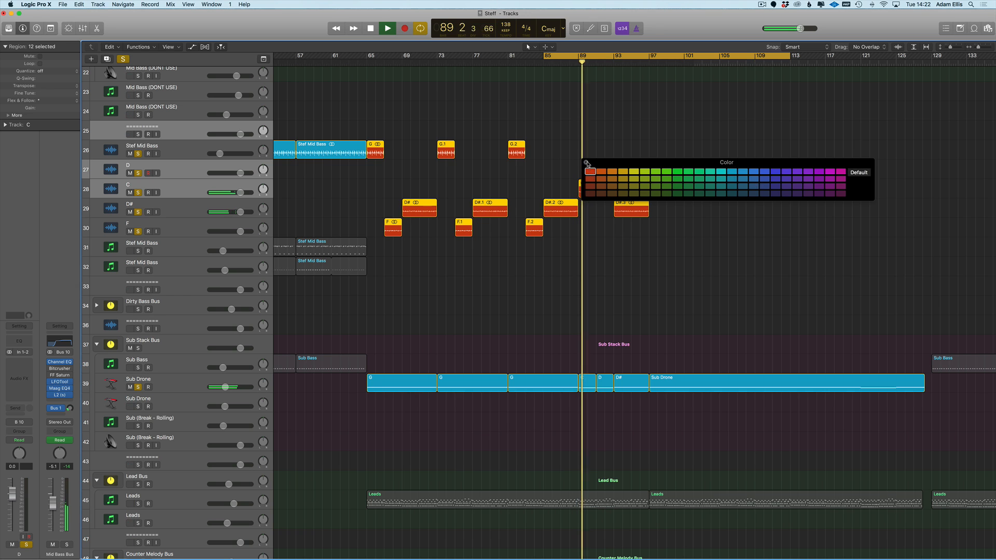
key("alt+c")
- Stop playback and duplicate the whole group of red bass regions so the copy starts at bar 97
scroll(604, 196, "up", 3)
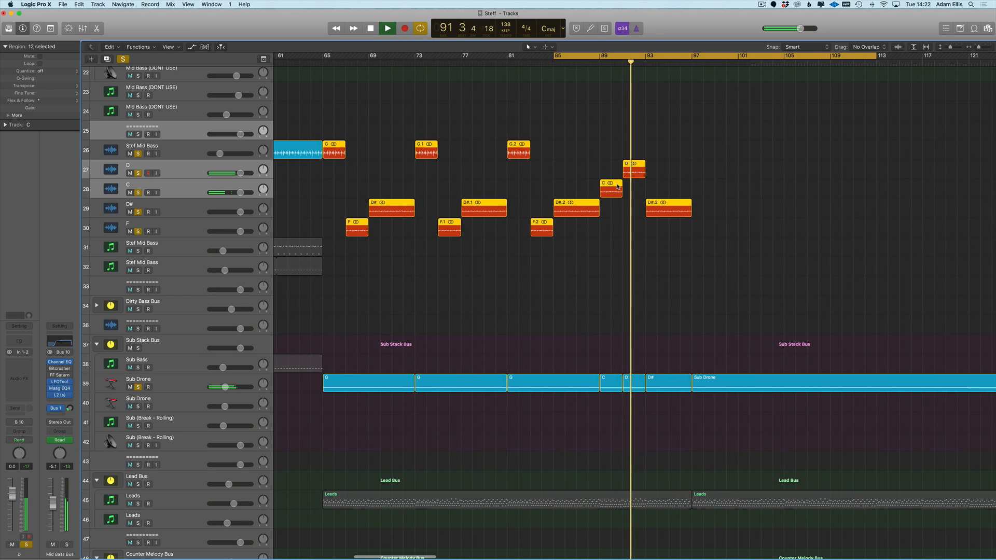
key("space")
scroll(400, 111, "down", 3)
key("t")
key("Escape")
left_click_drag(620, 130, 337, 243)
left_click_drag(342, 154, 583, 160)
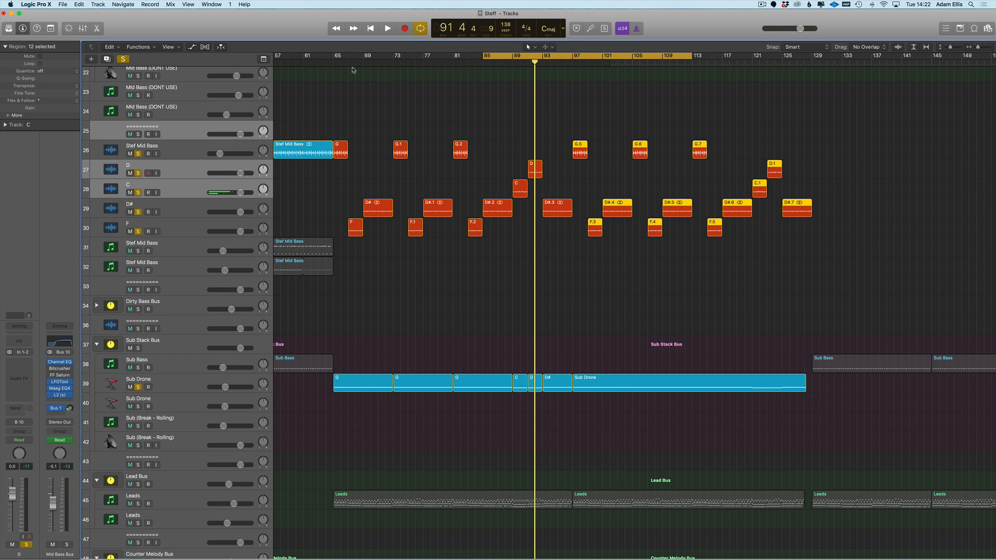
- Set the cycle range to bars 65–129 and return the playhead to the project start
left_click_drag(334, 56, 812, 134)
scroll(567, 205, "down", 3)
scroll(567, 206, "up", 1)
key("Return")
key("Return")
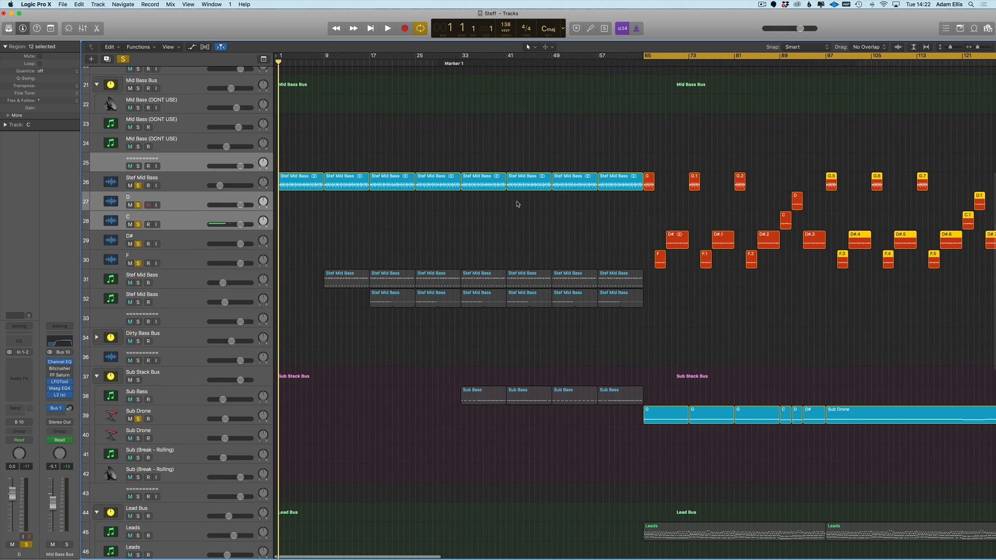
- Copy the last Stef Mid Bass MIDI region on track 31 to bar 65
scroll(629, 291, "down", 2)
scroll(591, 294, "right", 1)
left_click_drag(528, 289, 567, 288)
scroll(567, 288, "up", 3)
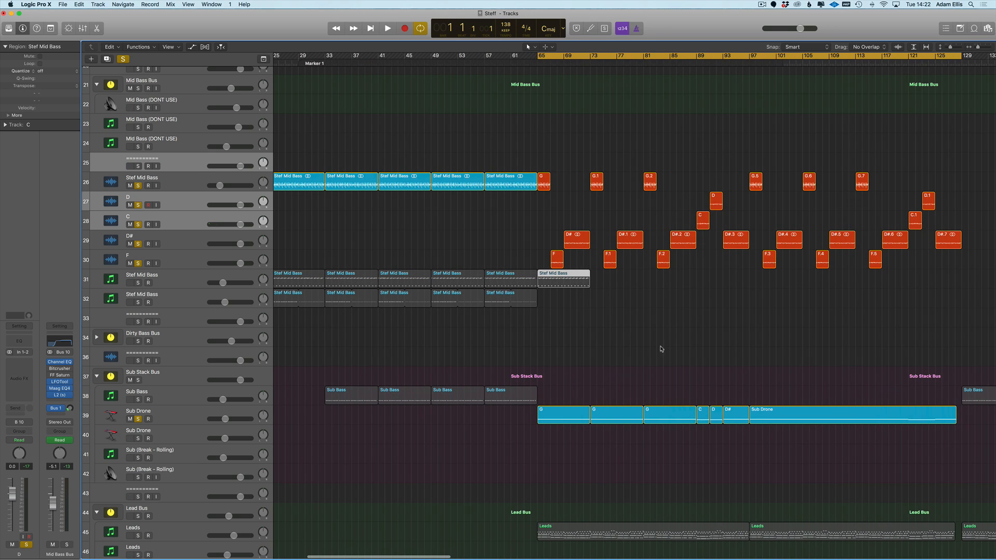
- Compare the notes of the copied Stef Mid Bass region with the first Sub Drone G region in the Piano Roll
left_click_drag(739, 398, 713, 411)
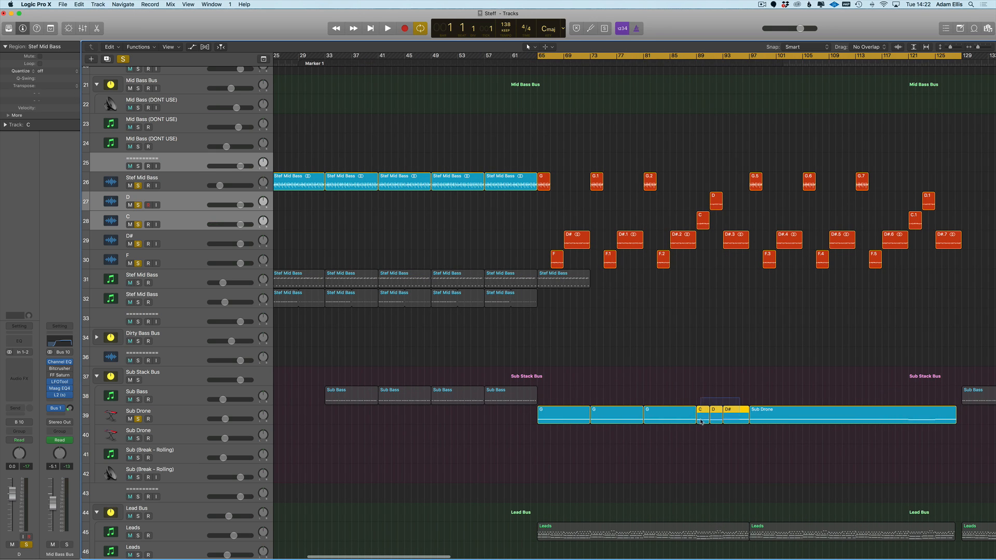
double_click(569, 283)
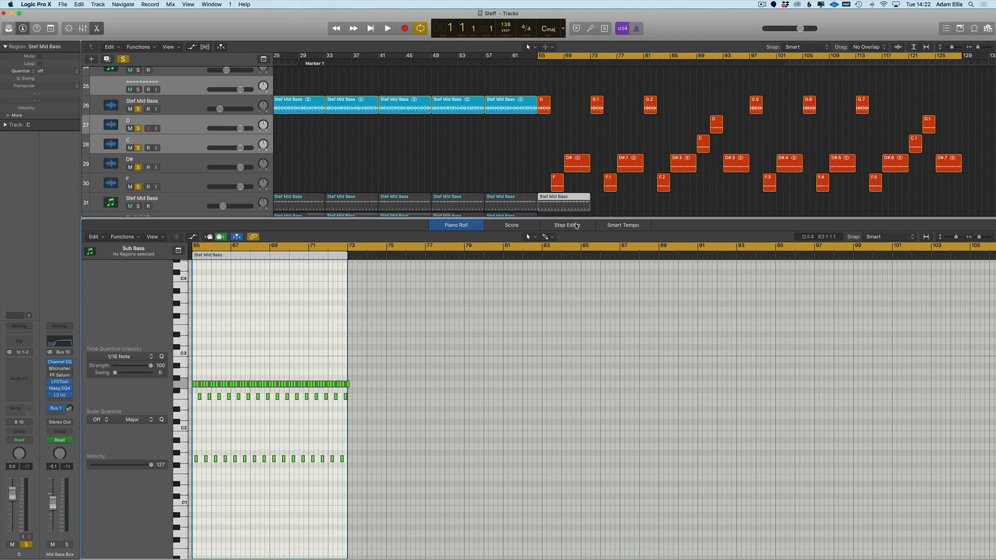
scroll(561, 163, "down", 1)
left_click(562, 203, "shift")
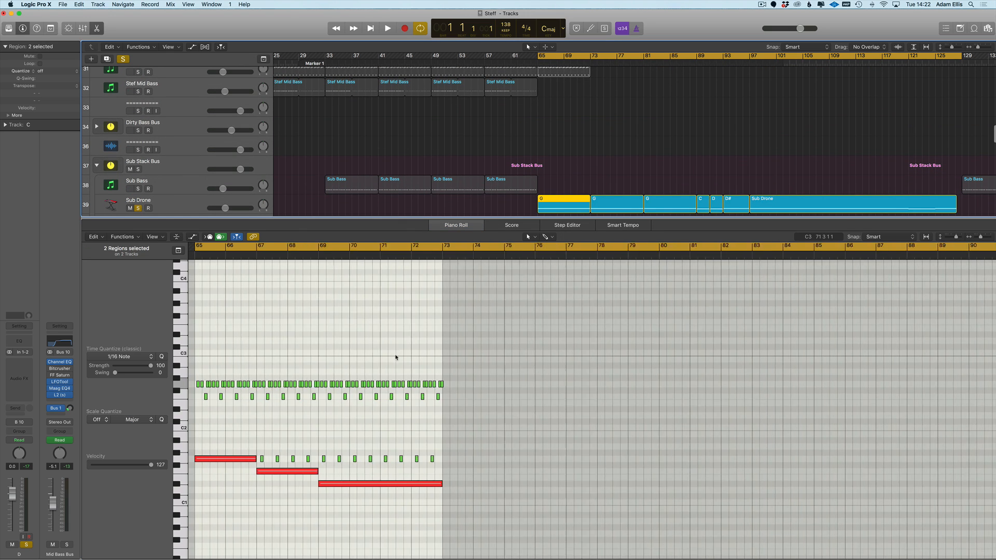
scroll(373, 411, "right", 2)
left_click(428, 408)
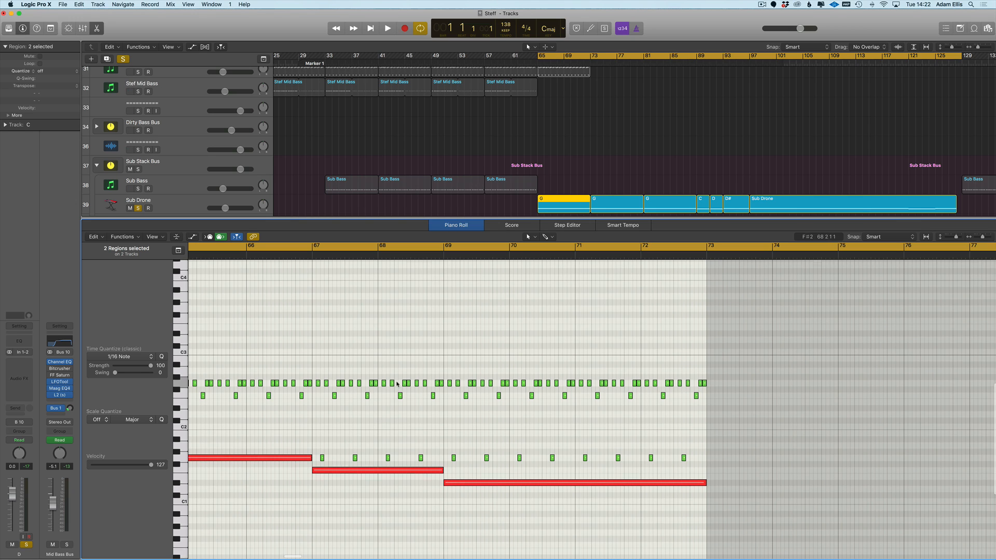
scroll(363, 386, "down", 1)
scroll(298, 387, "left", 2)
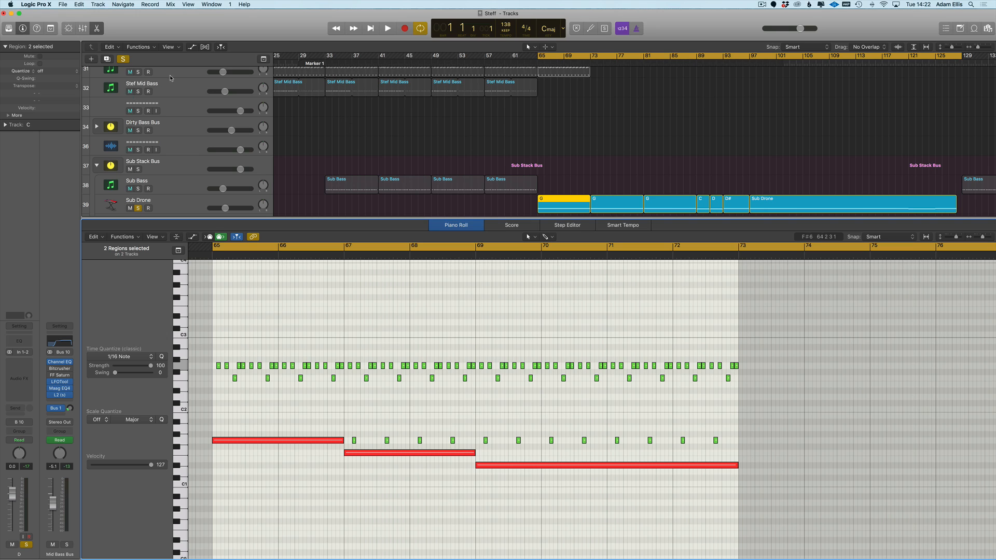
scroll(331, 411, "right", 1)
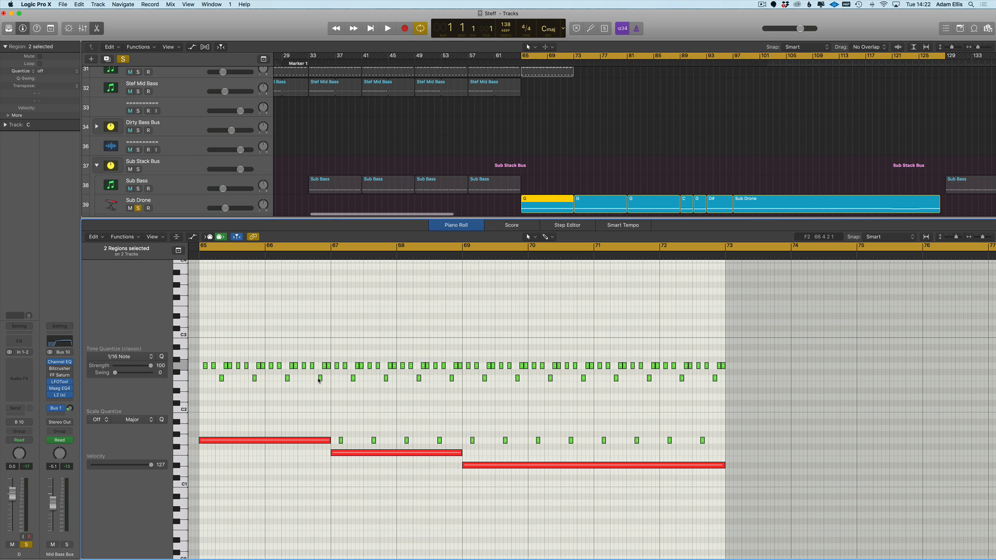
scroll(319, 380, "right", 2)
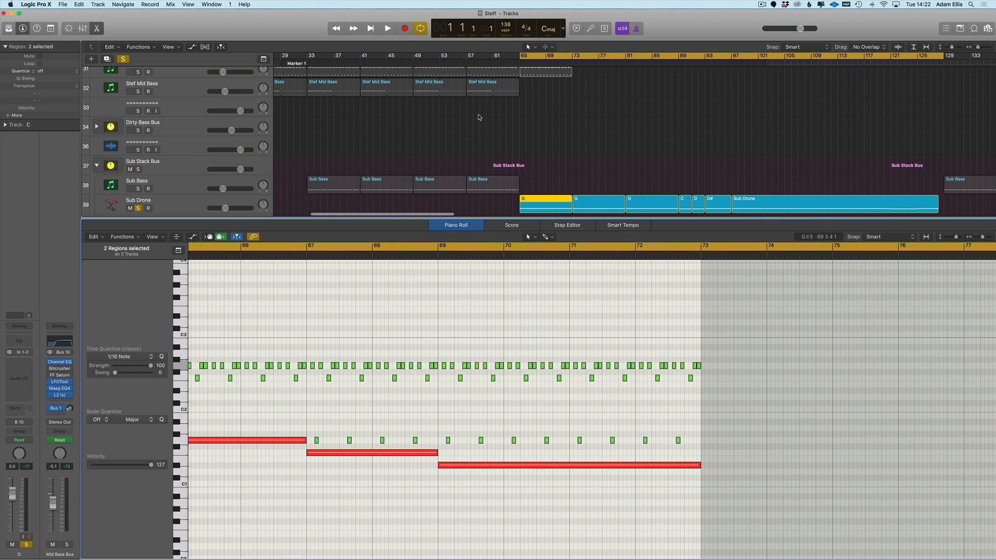
key("e")
- Play from bar 65 and solo the Stef Mid Bass MIDI track 31
scroll(576, 138, "right", 2)
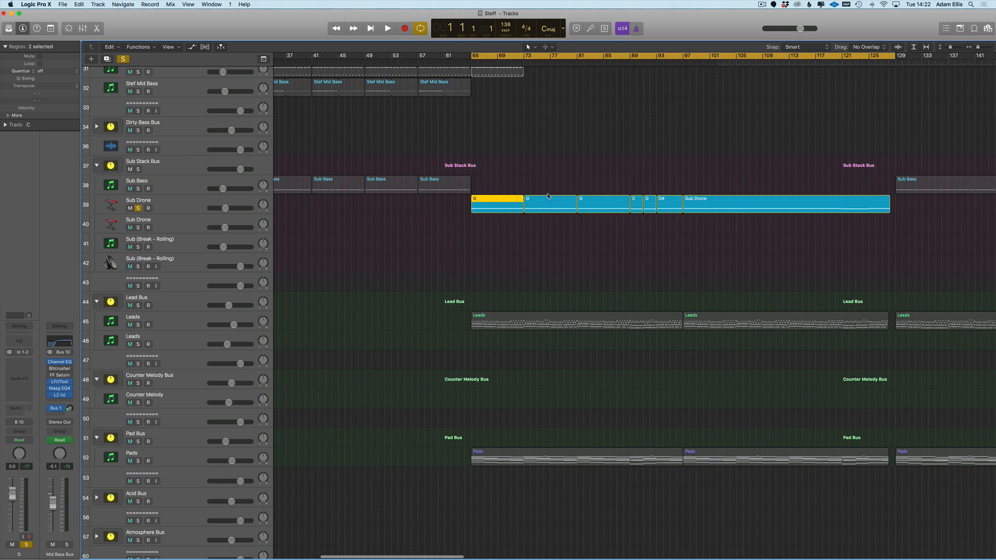
scroll(529, 202, "up", 2)
scroll(530, 203, "left", 2)
key("space")
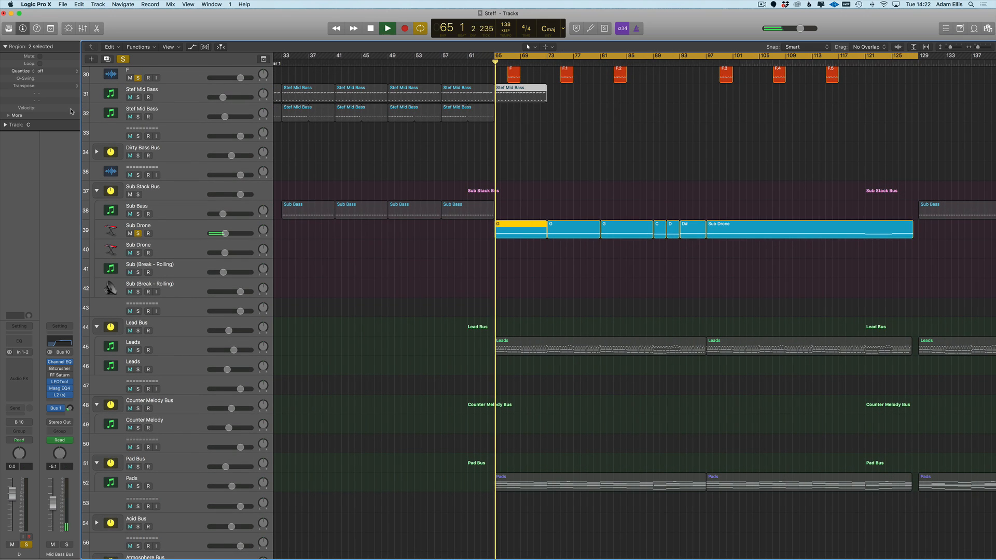
left_click(137, 98)
scroll(187, 134, "up", 2)
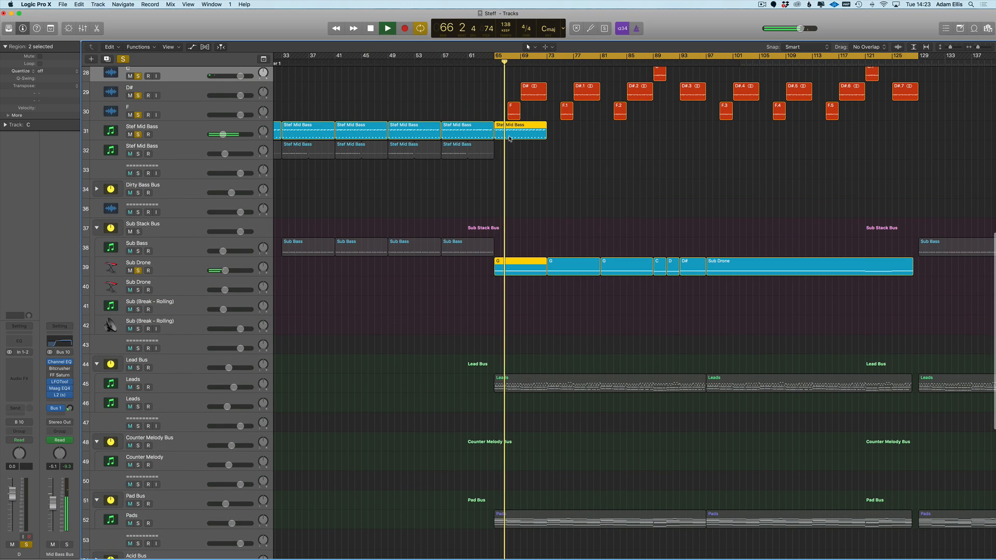
- Transpose all Stef Mid Bass notes in bars 67–68 down two semitones to follow the drone's F note
key("e")
key("space")
scroll(350, 419, "up", 3)
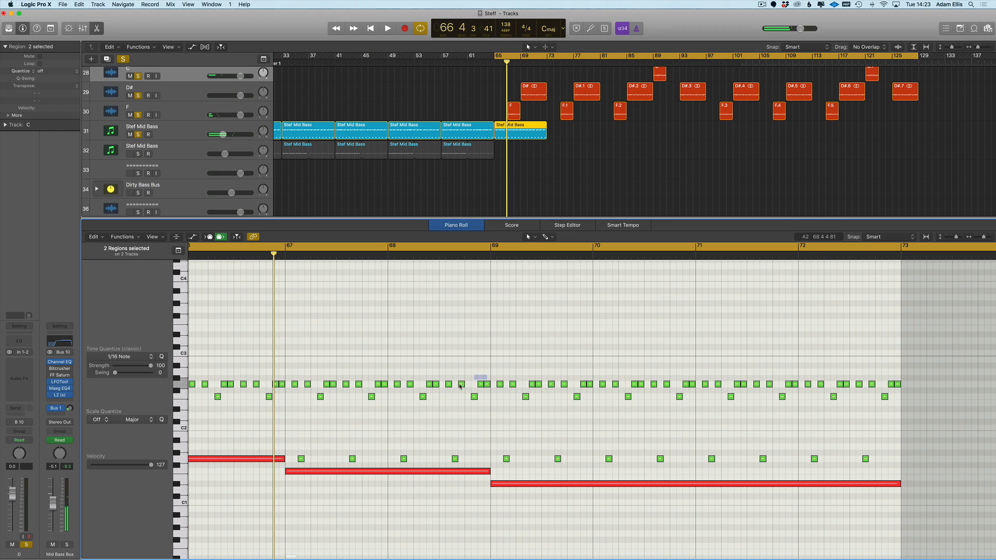
left_click_drag(460, 387, 287, 459)
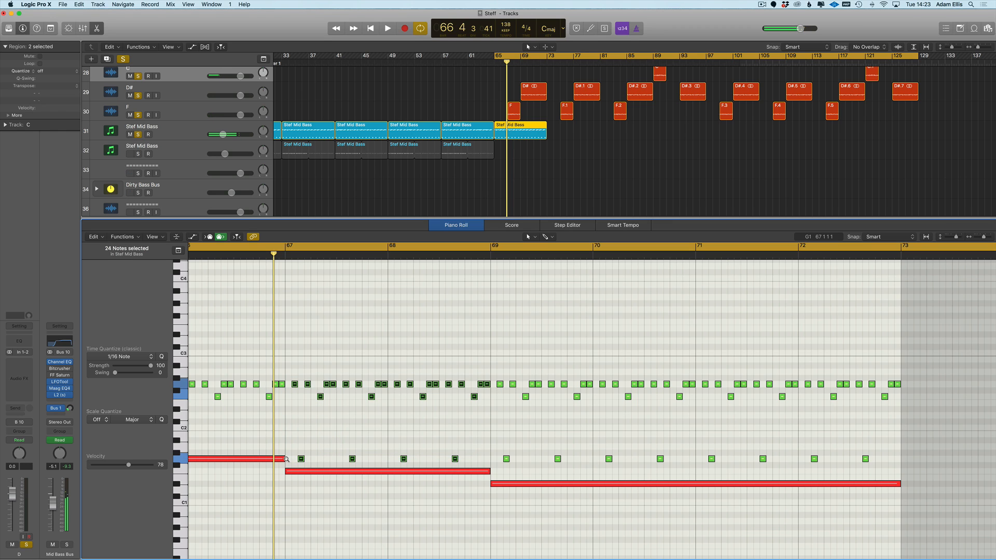
key("alt+Down")
- Play back the change and raise the four lower offbeat notes in bars 67–68 two semitones to F2
key("space")
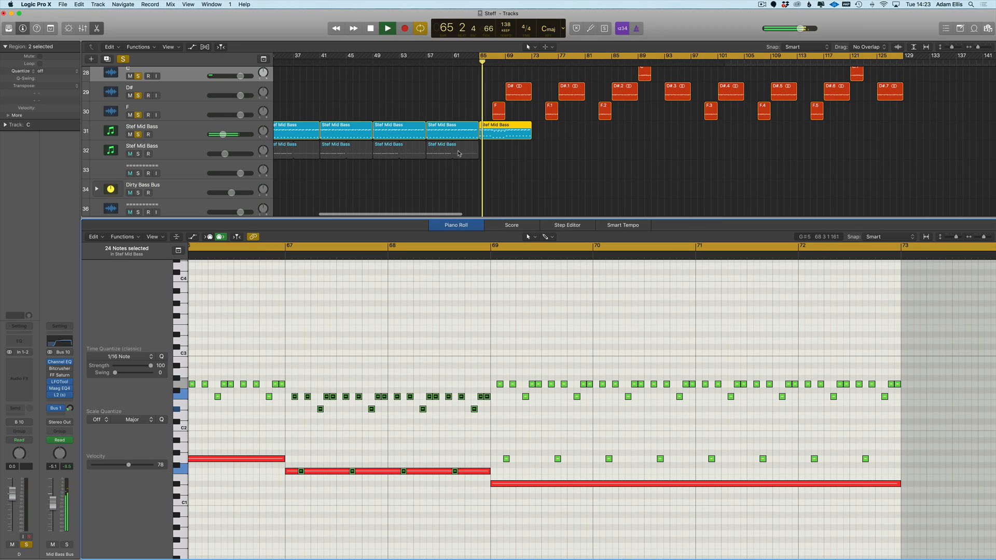
scroll(146, 110, "up", 2)
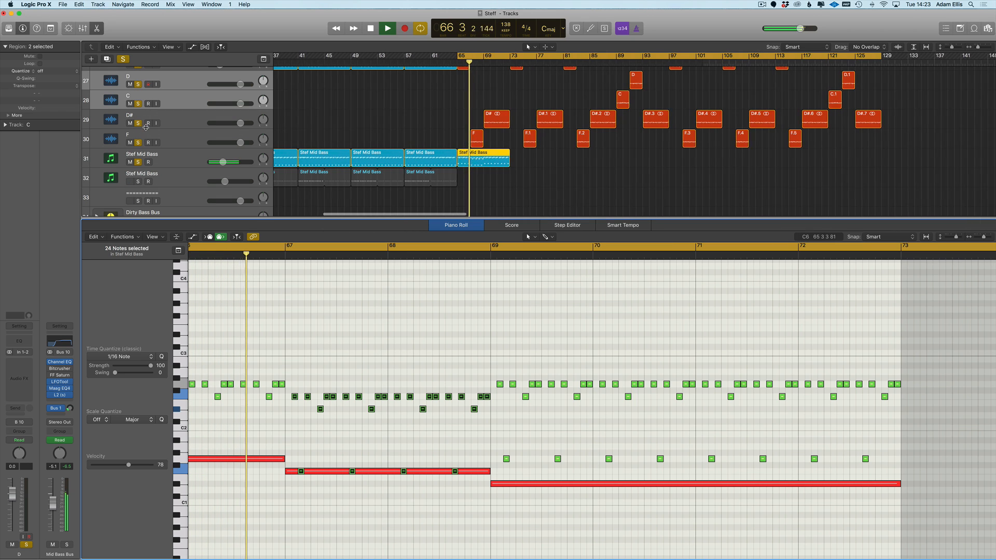
scroll(268, 180, "up", 2)
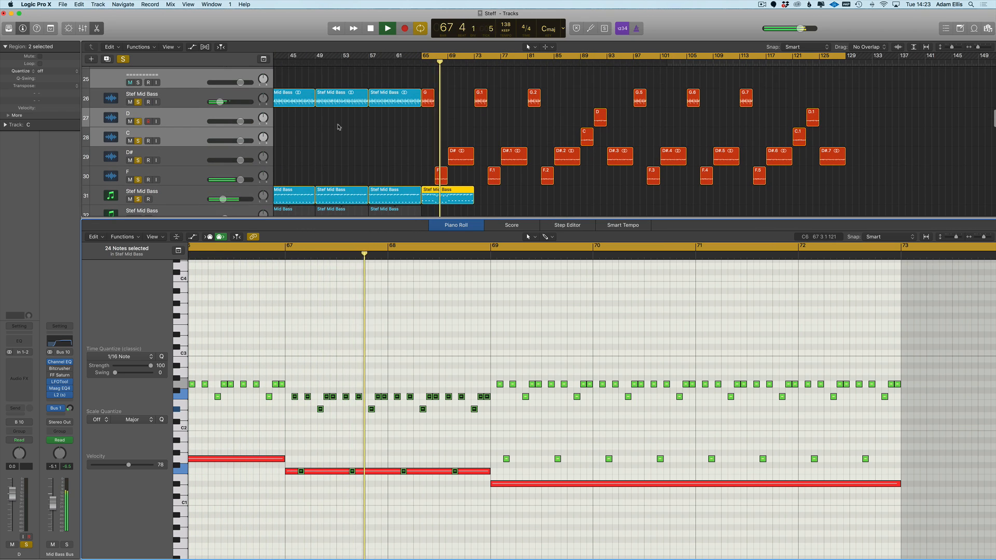
scroll(352, 369, "left", 5)
left_click_drag(683, 420, 476, 409)
key("alt+Up")
- Transpose all Stef Mid Bass notes in bars 69–72 down four semitones to follow the drone's D# note
scroll(793, 419, "right", 5)
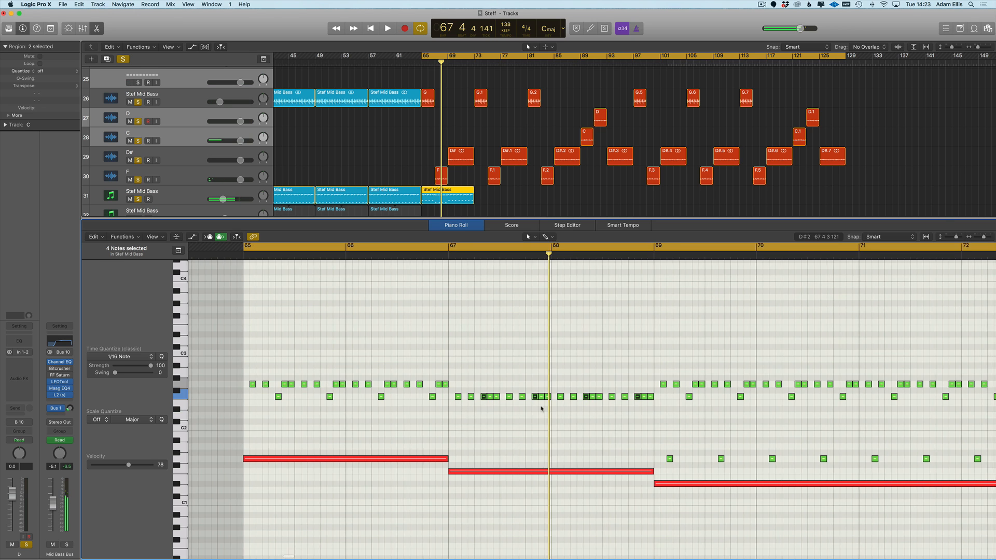
scroll(794, 419, "right", 2)
left_click_drag(916, 355, 457, 466)
key("alt+Down")
key("alt+Down")
key("alt+Down")
key("alt+Down")
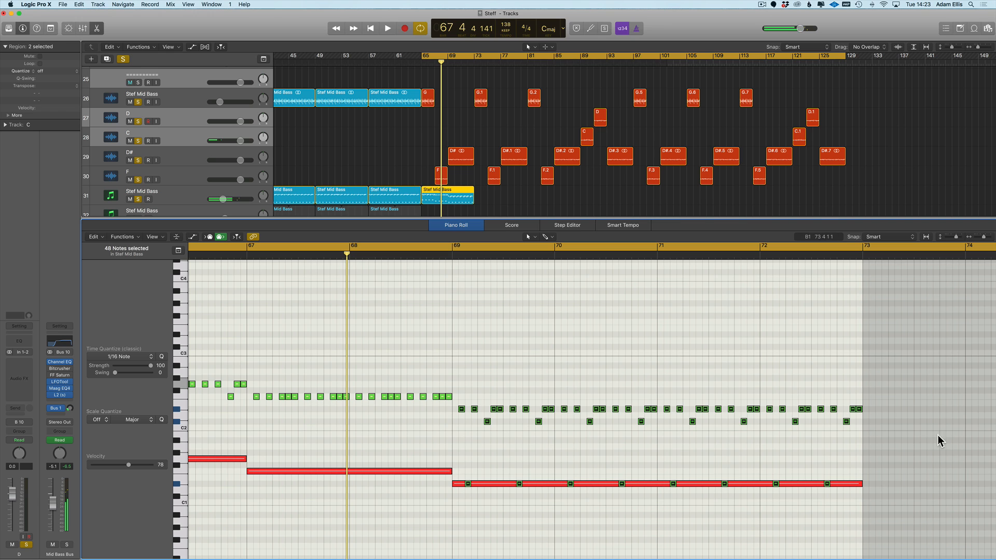
- Raise the eight lower offbeat notes in bars 69–72 two semitones to D#2
left_click_drag(924, 433, 472, 420)
key("alt+Up")
key("alt+Up")
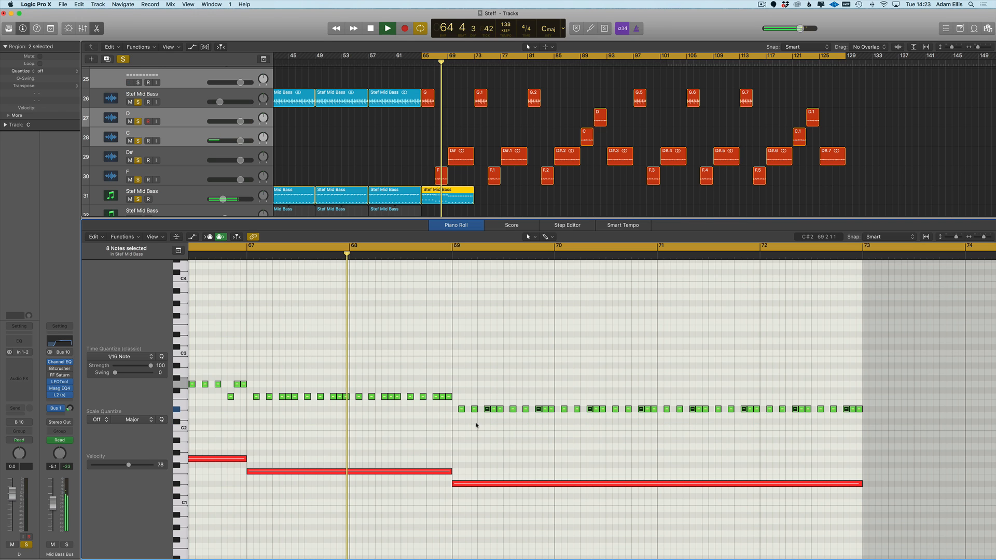
- Repeat the edited Stef Mid Bass region twice so copies start at bars 73 and 81
scroll(471, 189, "down", 2)
left_click(457, 179)
key("super+r")
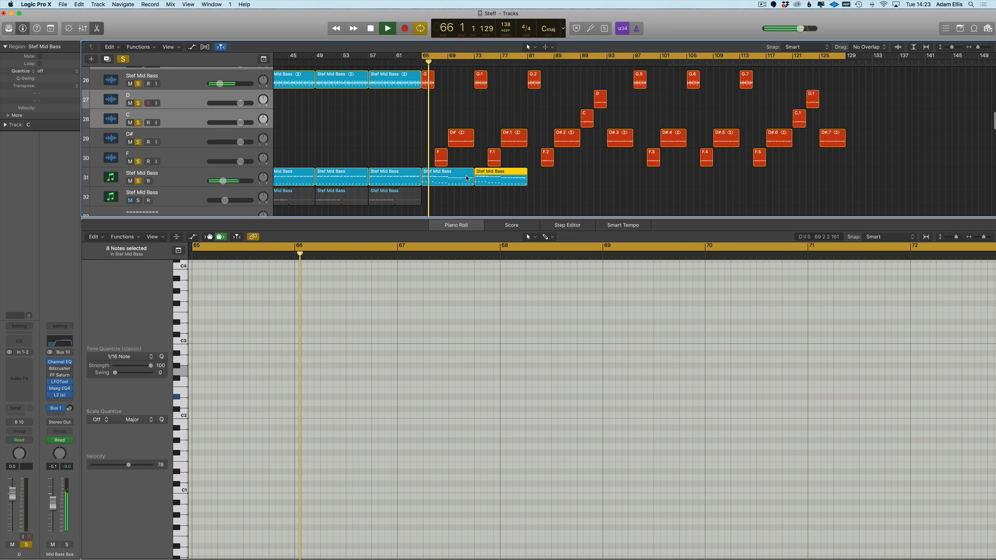
key("super+r")
scroll(496, 178, "down", 5)
scroll(574, 145, "up", 2)
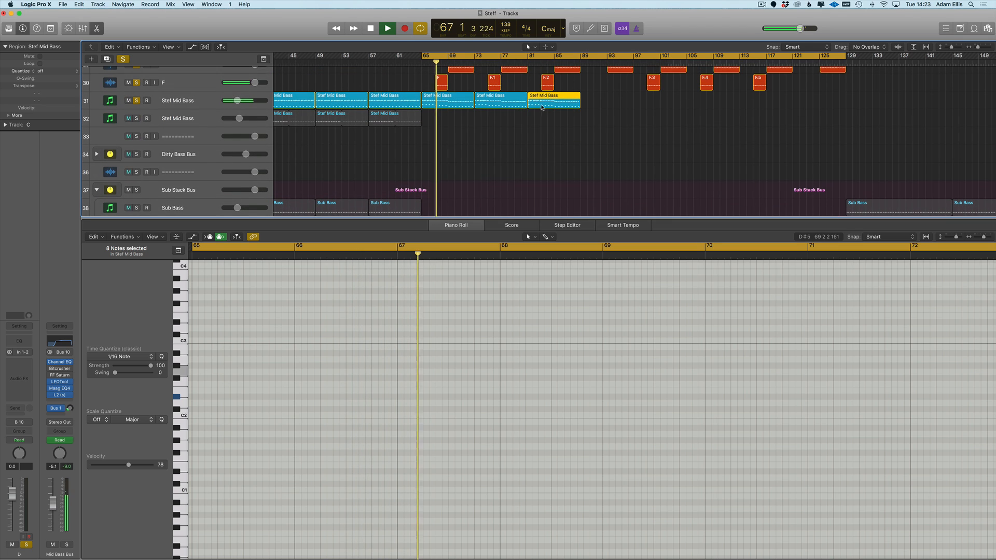
- Copy the last Stef Mid Bass MIDI region to bar 89 and show its notes alongside the C, D and D# Sub Drone regions
left_click_drag(542, 108, 596, 107)
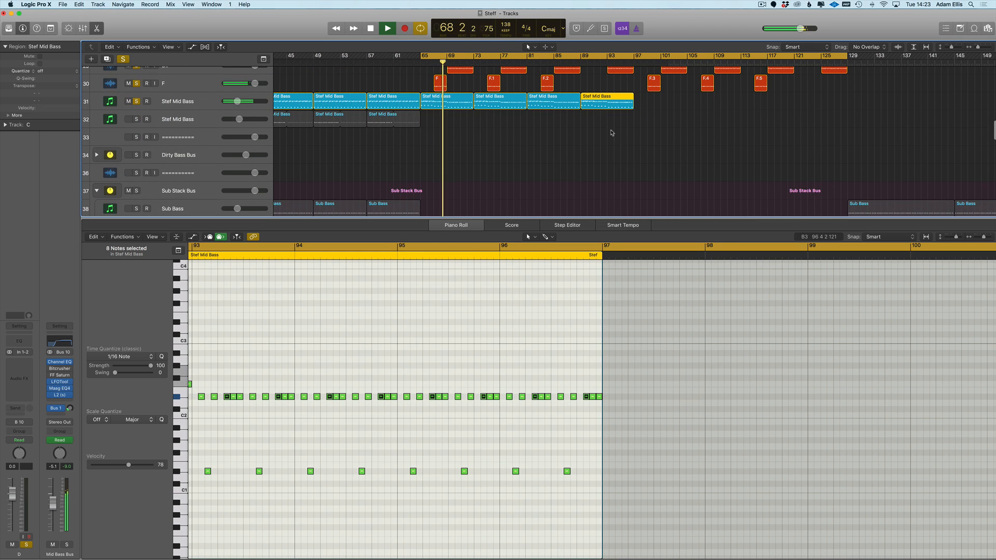
scroll(612, 133, "down", 3)
left_click(587, 178)
left_click(625, 179, "shift")
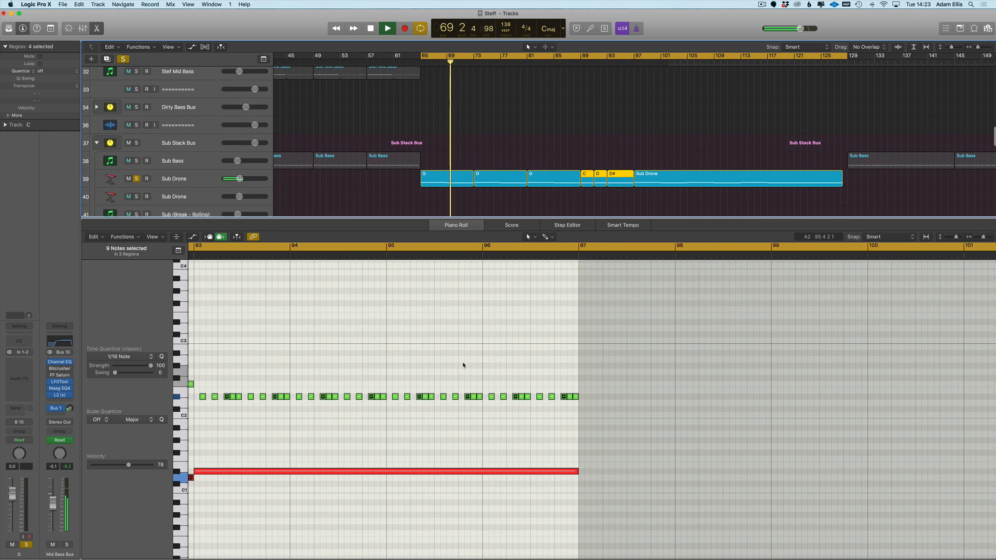
- Transpose all Stef Mid Bass notes in bars 89–90 down an octave and up five semitones to follow the drone's C note
left_click_drag(597, 355, 411, 460)
key("shift+alt+Down")
key("alt+Up")
key("alt+Up")
key("alt+Up")
key("alt+Up")
key("alt+Up")
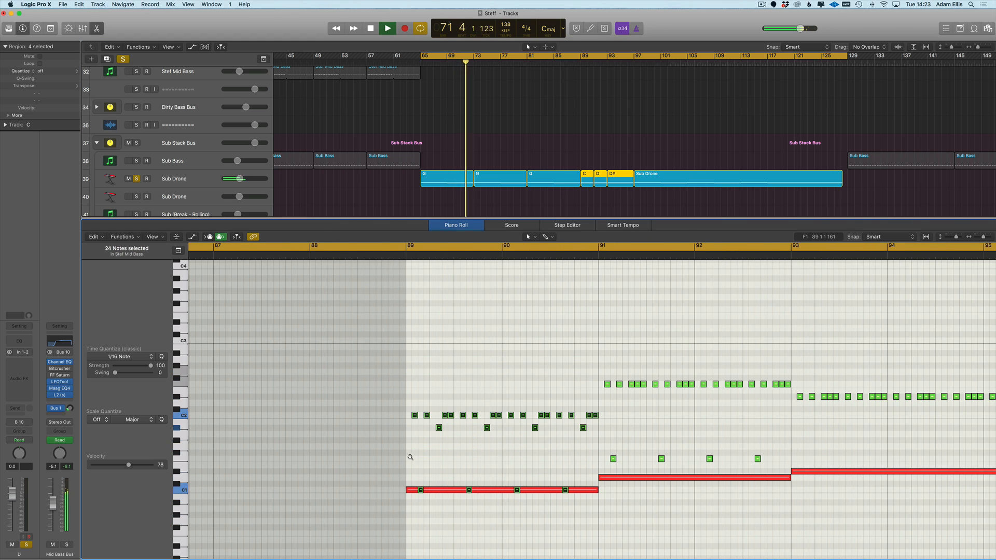
- Transpose all Stef Mid Bass notes in bars 91–92 down three semitones to follow the drone's D note
left_click_drag(787, 379, 603, 469)
key("alt+Down")
key("alt+Down")
key("alt+Down")
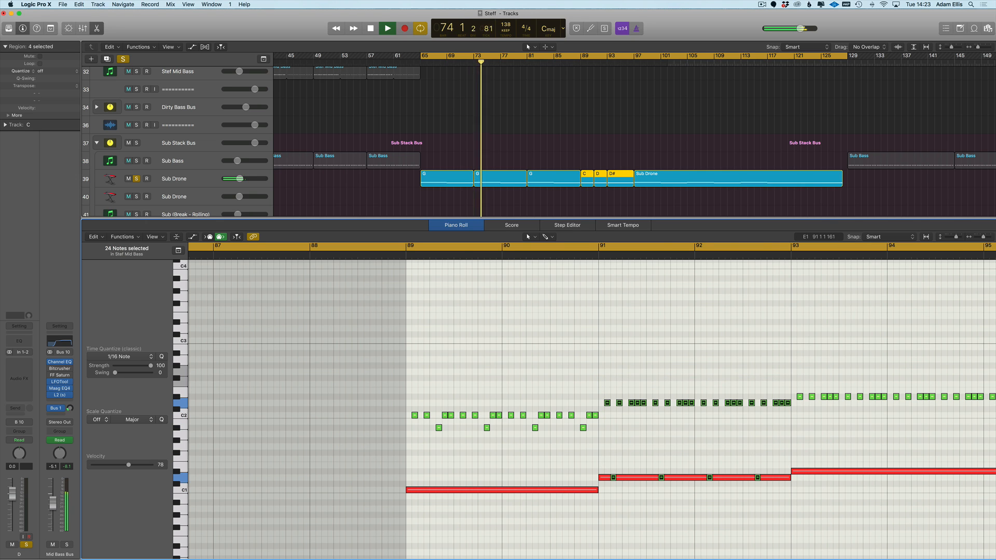
scroll(802, 403, "right", 10)
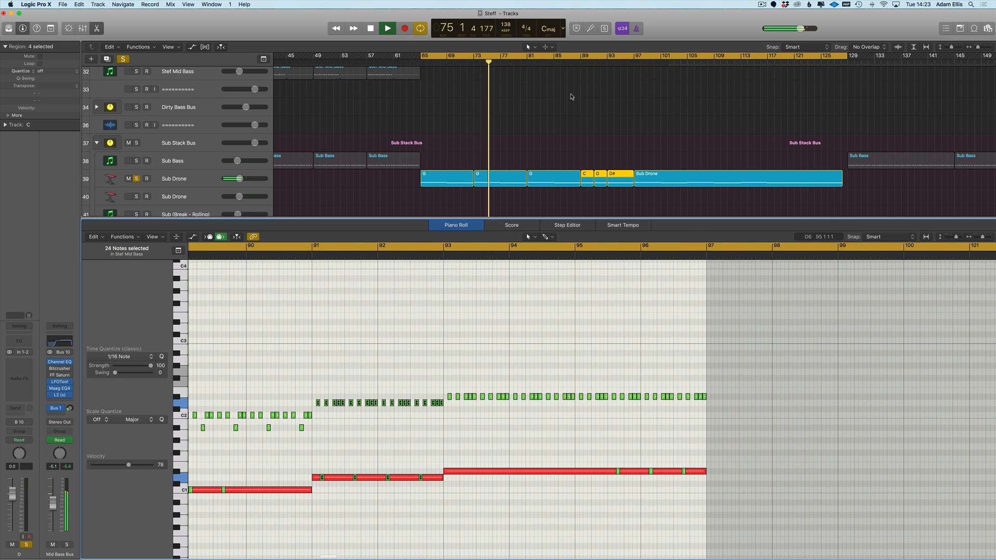
- Glue the G, C, D and D# Sub Drone regions in bars 65–96 into one region
left_click(584, 175)
key("Escape")
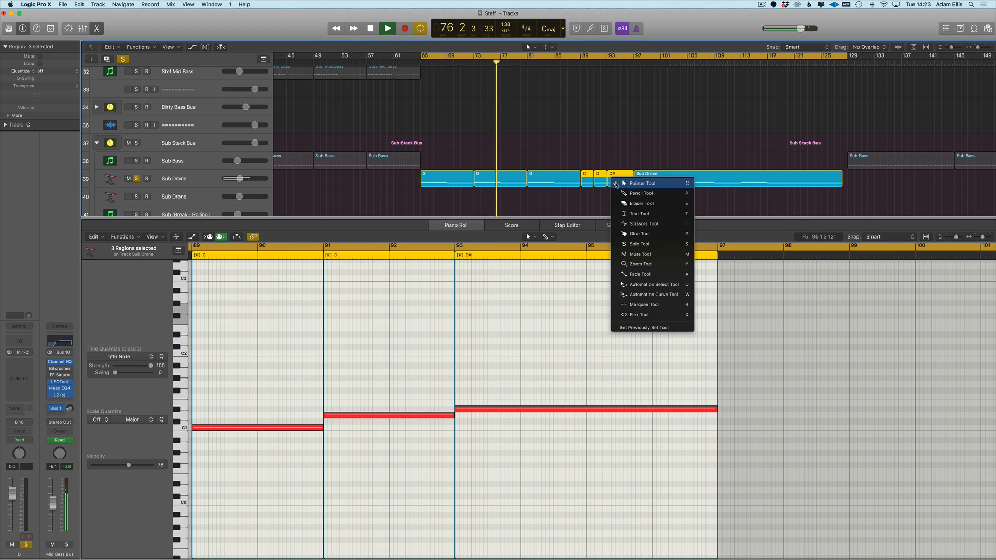
key("g")
left_click(619, 181)
left_click_drag(615, 158, 463, 182)
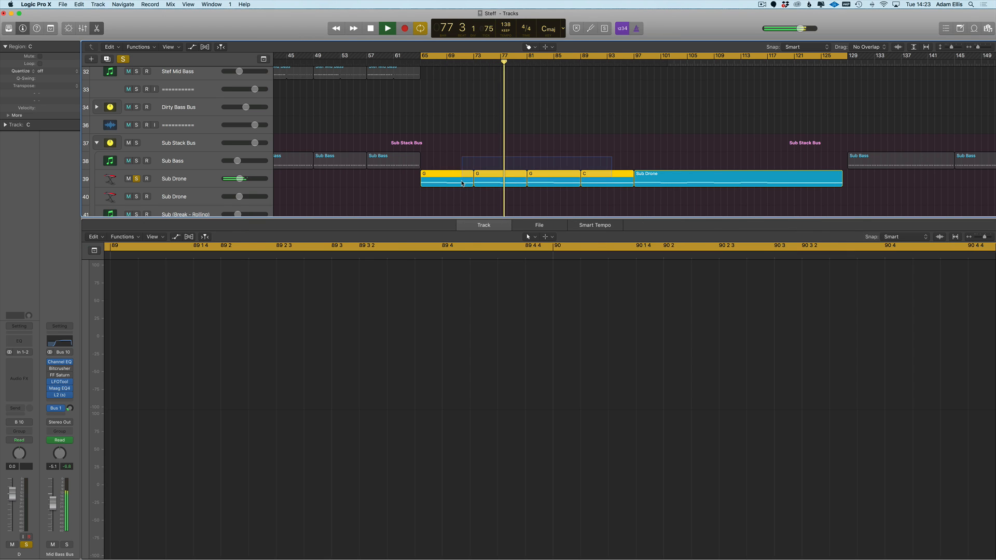
left_click(464, 184)
key("t")
key("t")
- Close the note editor and glue the four Stef Mid Bass MIDI regions in bars 65–96 on track 31 into one region
scroll(527, 110, "down", 5)
scroll(528, 125, "up", 4)
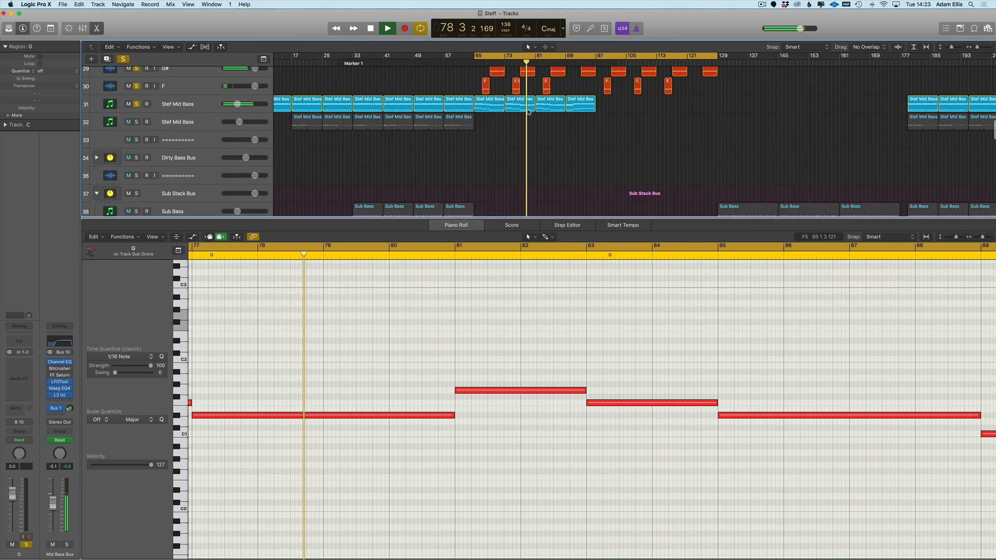
key("p")
scroll(560, 132, "up", 4)
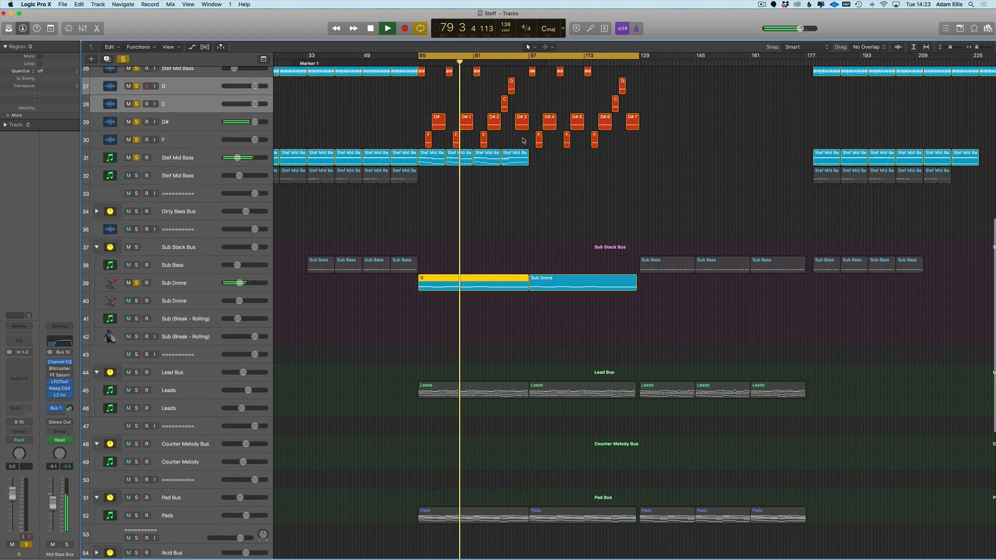
scroll(535, 149, "up", 3)
scroll(535, 149, "up", 3)
scroll(518, 186, "down", 4)
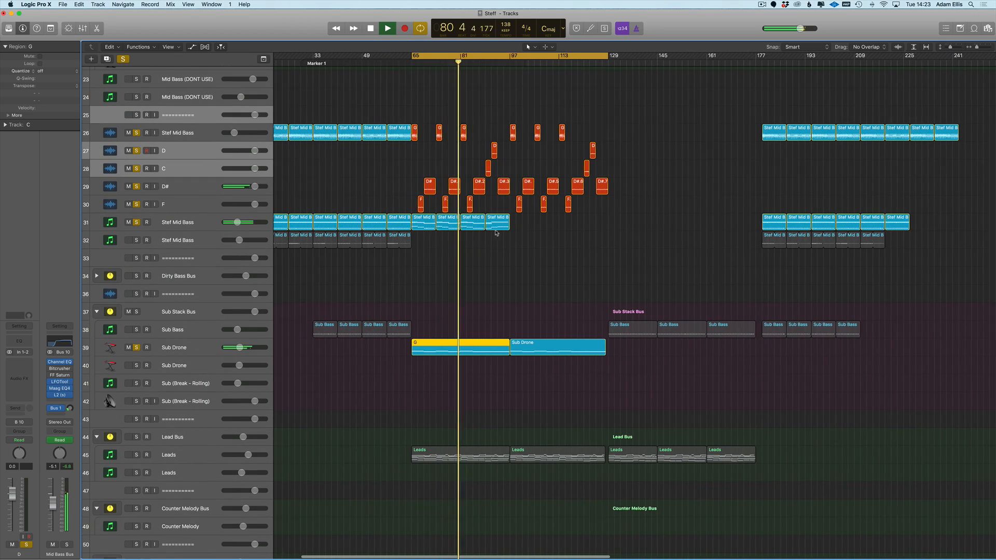
left_click_drag(441, 228, 440, 228)
key("t")
key("g")
left_click(446, 227)
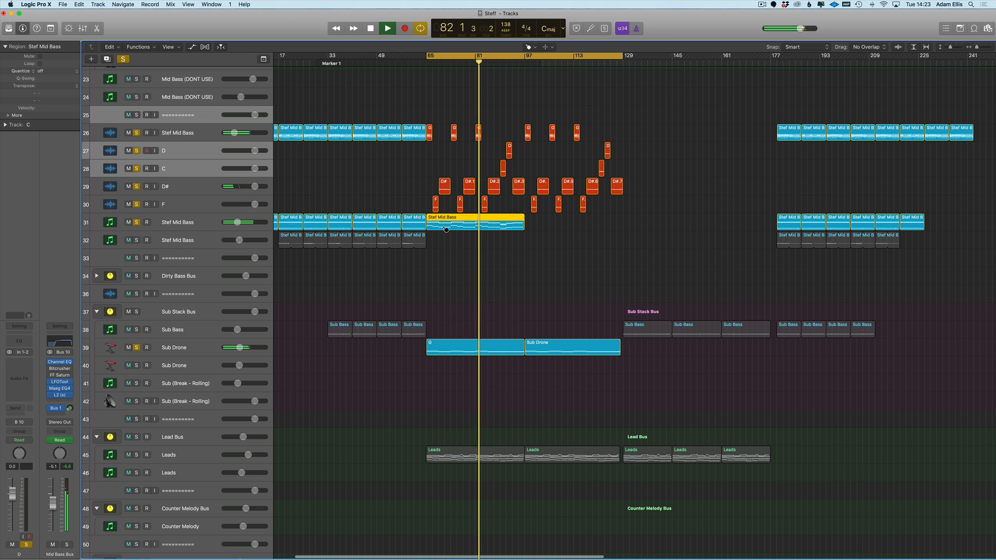
key("t")
key("t")
- Copy the joined Stef Mid Bass region to bar 97 so it fills bars 97–128
left_click_drag(517, 228, 543, 231)
key("t")
key("Escape")
scroll(457, 270, "up", 3)
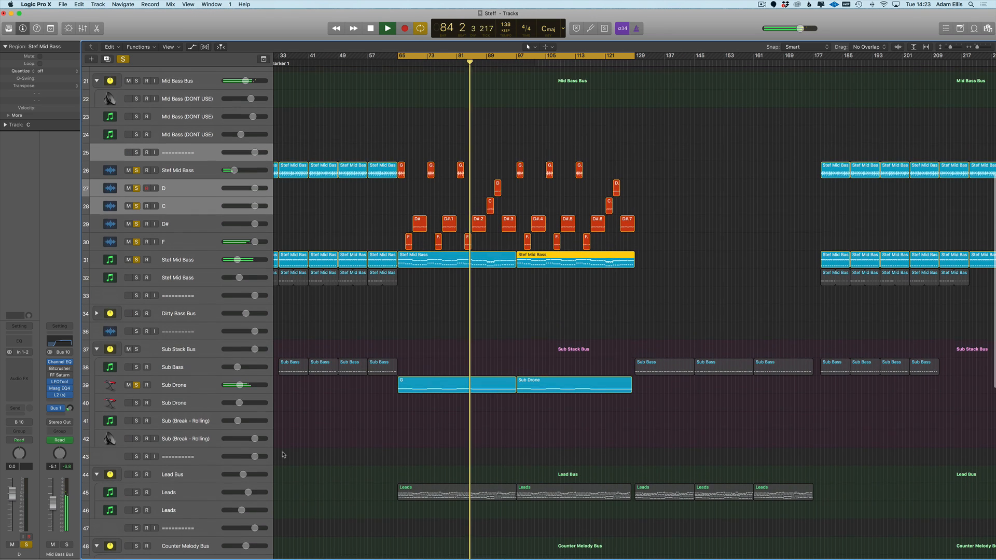
- Solo the Leads track and compare playback of the mid bass and drone with and without it
left_click(137, 497)
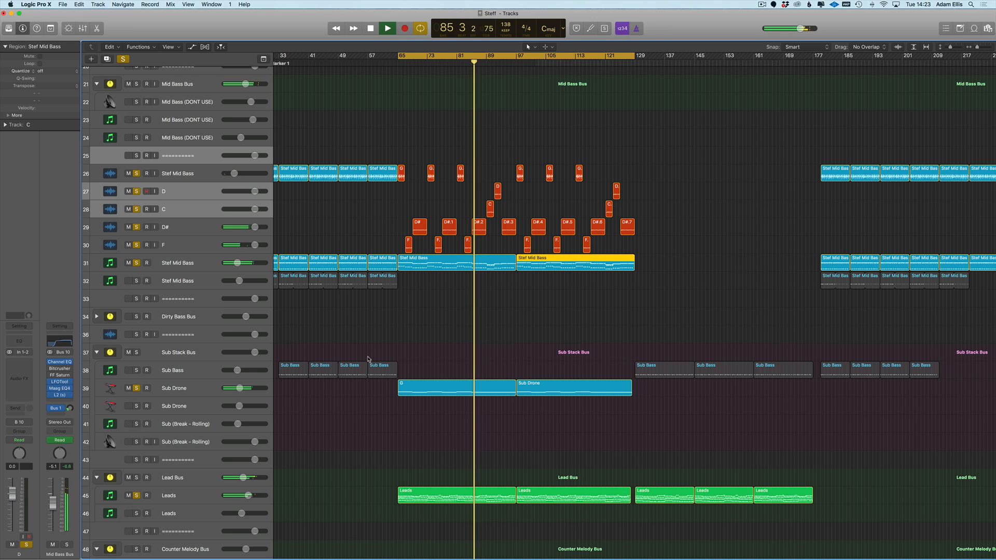
key("super+Right")
key("super+Right")
key("super+Right")
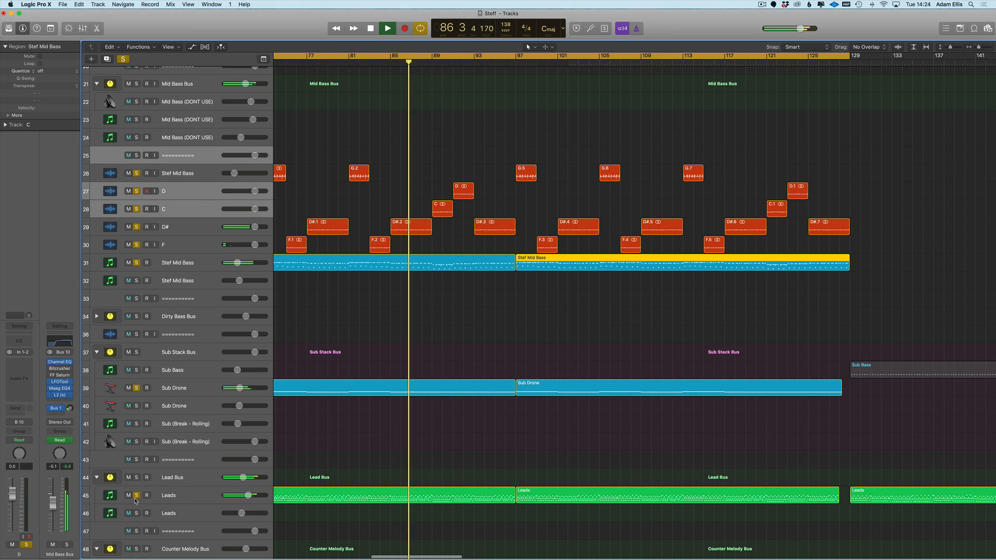
key("super+Left")
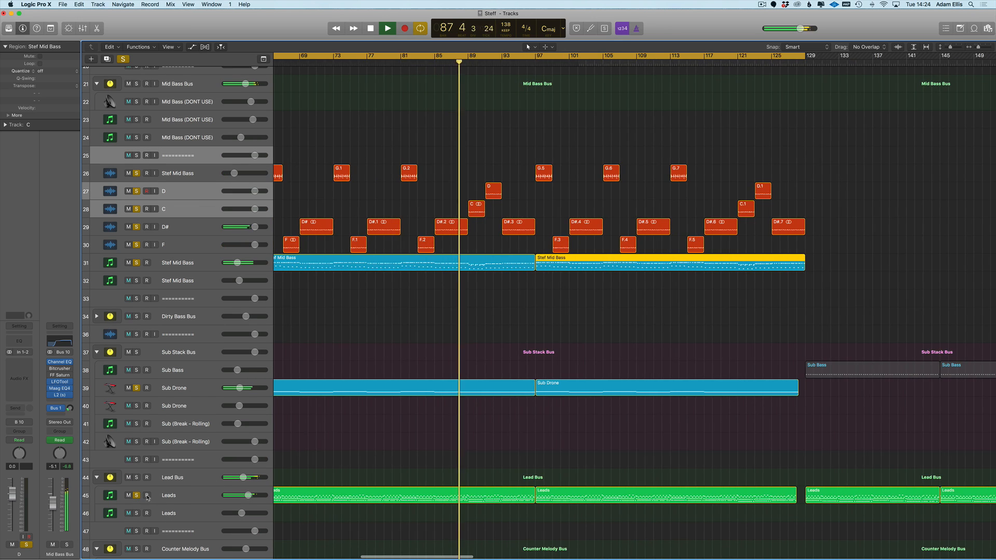
left_click(136, 496)
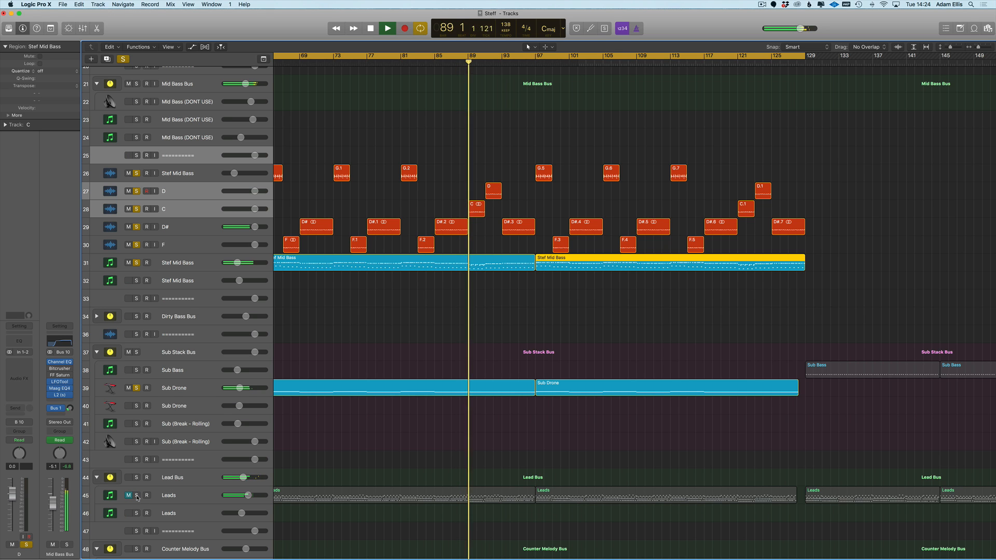
left_click(136, 495)
key("super+Left")
key("super+Left")
key("super+Left")
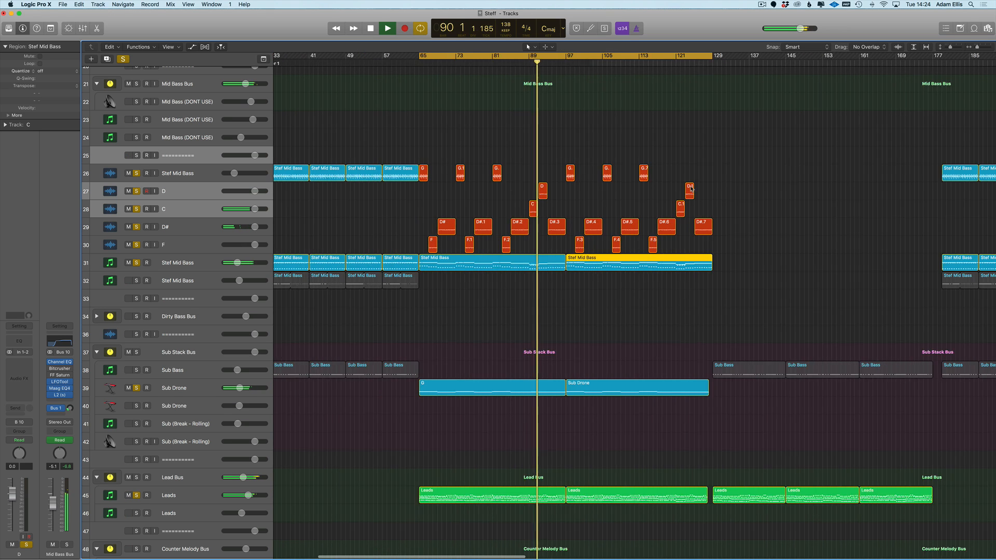
- Move all mid bass audio and MIDI regions in bars 65–128 on tracks 26–31 later so they start at bar 97
scroll(683, 136, "right", 3)
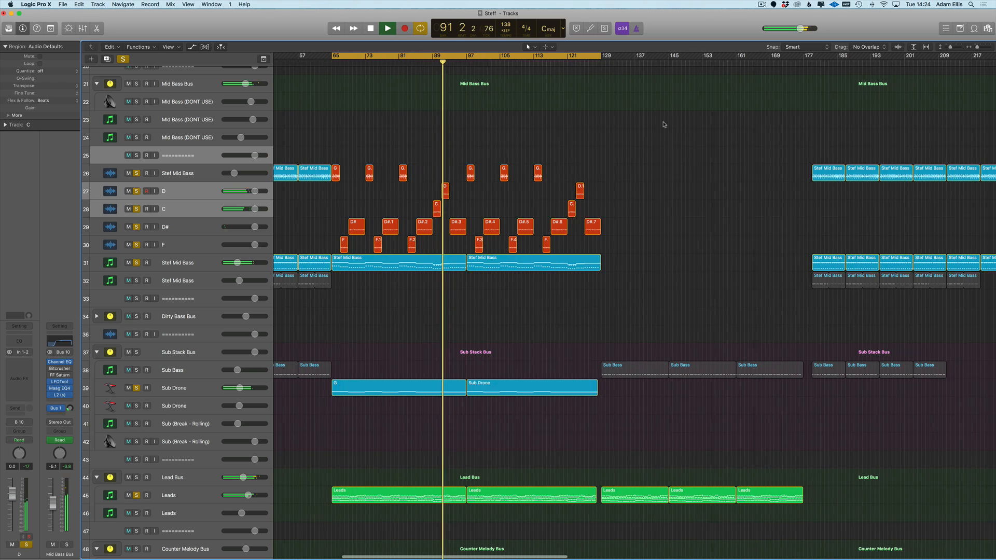
left_click_drag(663, 122, 488, 268)
key("super+Right")
key("super+Right")
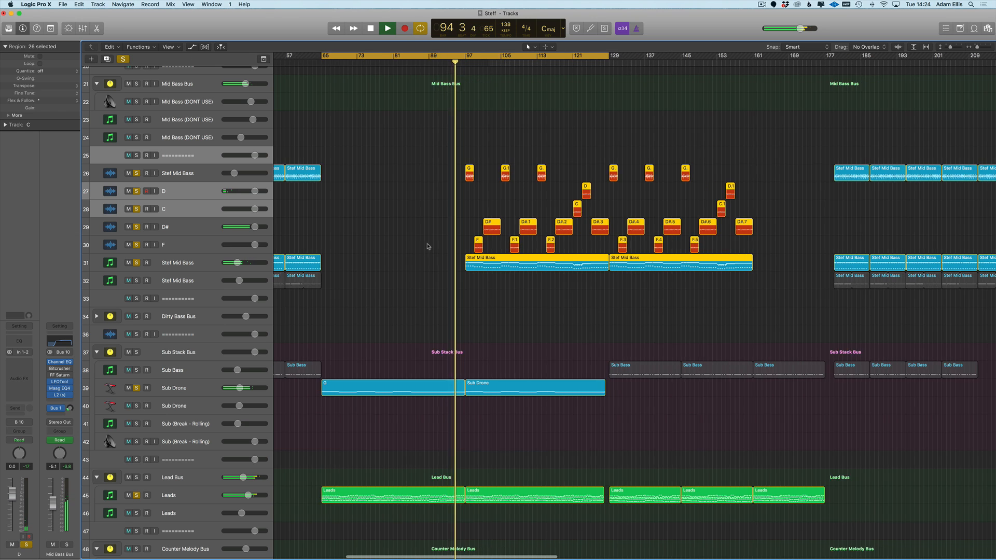
key("super+Left")
left_click(397, 222)
scroll(394, 226, "up", 1)
key("super+Left")
scroll(400, 264, "left", 4)
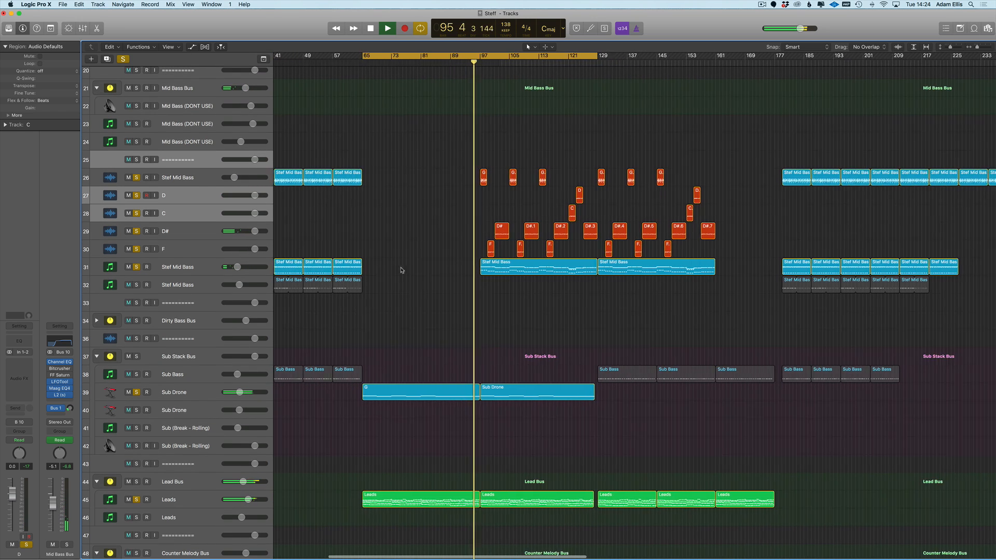
- Copy a Stef Mid Bass region on track 32 to bar 65, stop playback and solo that track
key("t")
key("t")
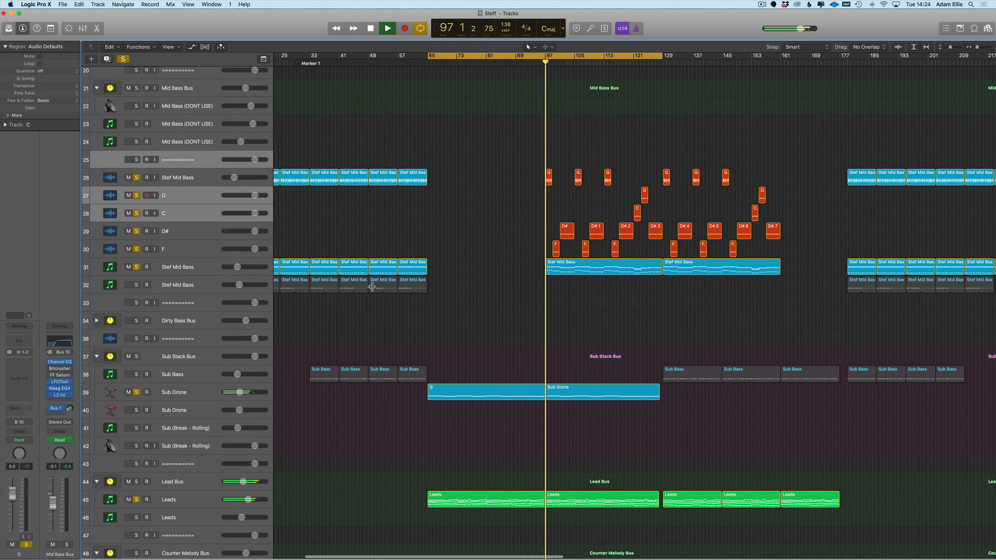
left_click_drag(372, 287, 433, 286)
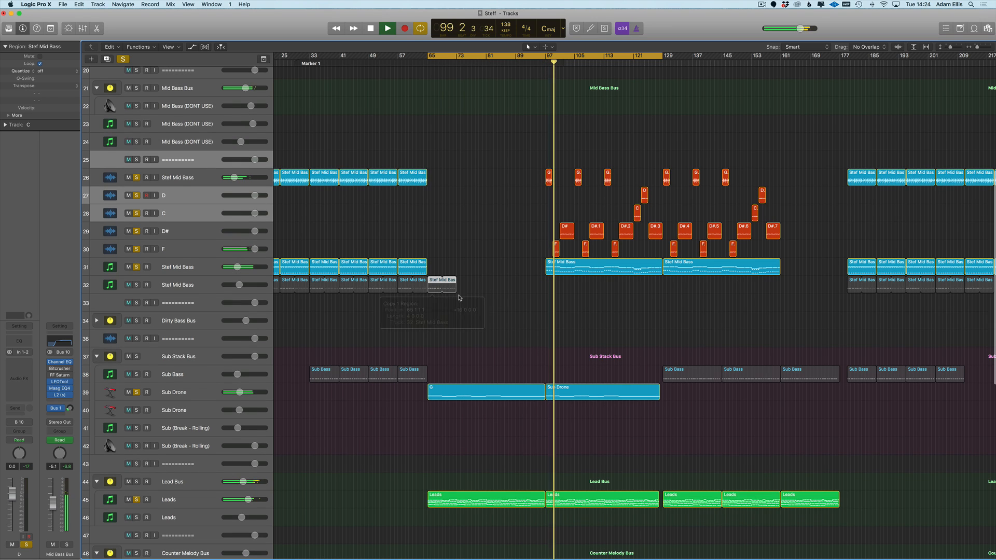
key("space")
left_click(137, 284)
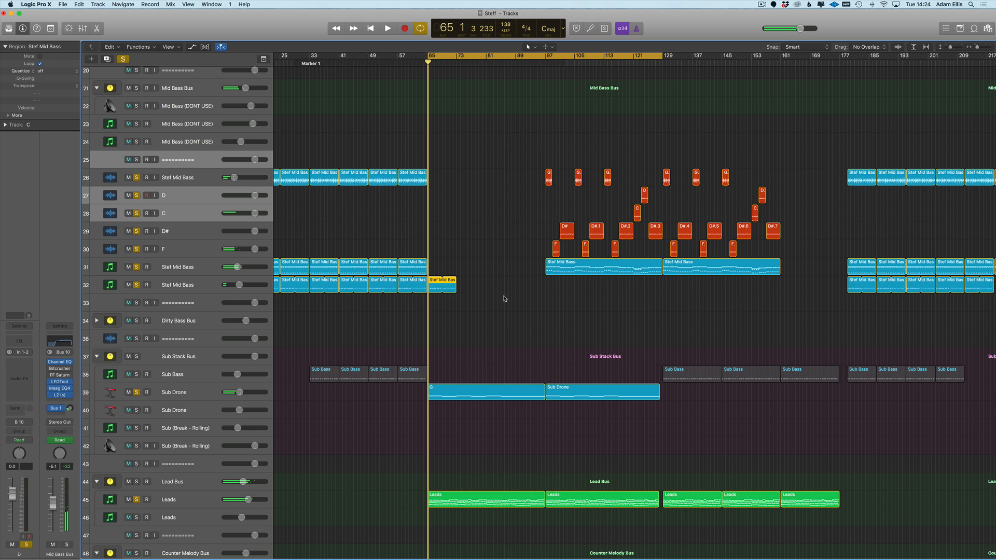
- Turn the looped Stef Mid Bass copy on track 32 into one joined region covering bars 65–72
scroll(438, 295, "up", 3)
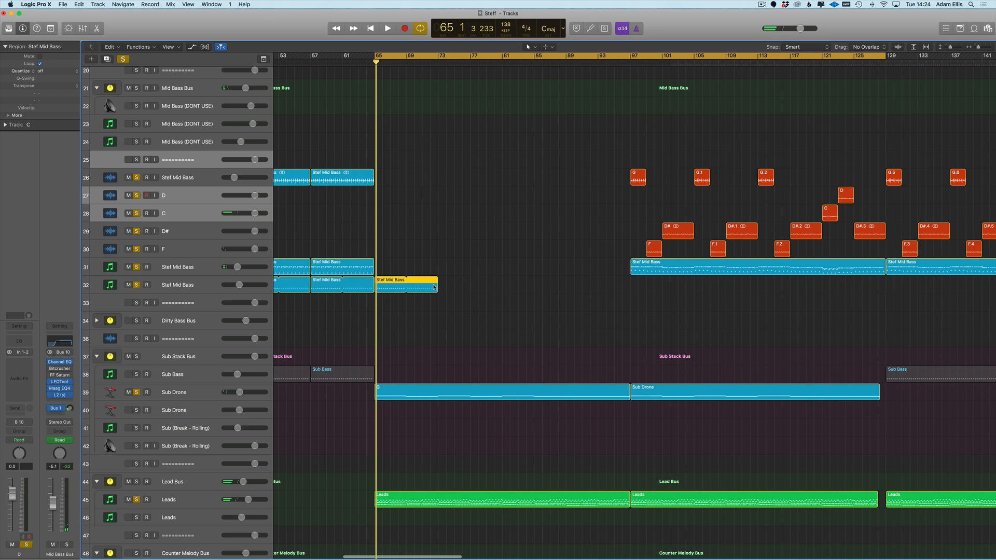
left_click_drag(434, 287, 403, 293)
key("t")
key("g")
left_click(399, 292)
key("t")
key("t")
- Show the track 32 region's notes with the Sub Drone and transpose them all down an octave to G1
left_click(472, 393)
double_click(409, 292)
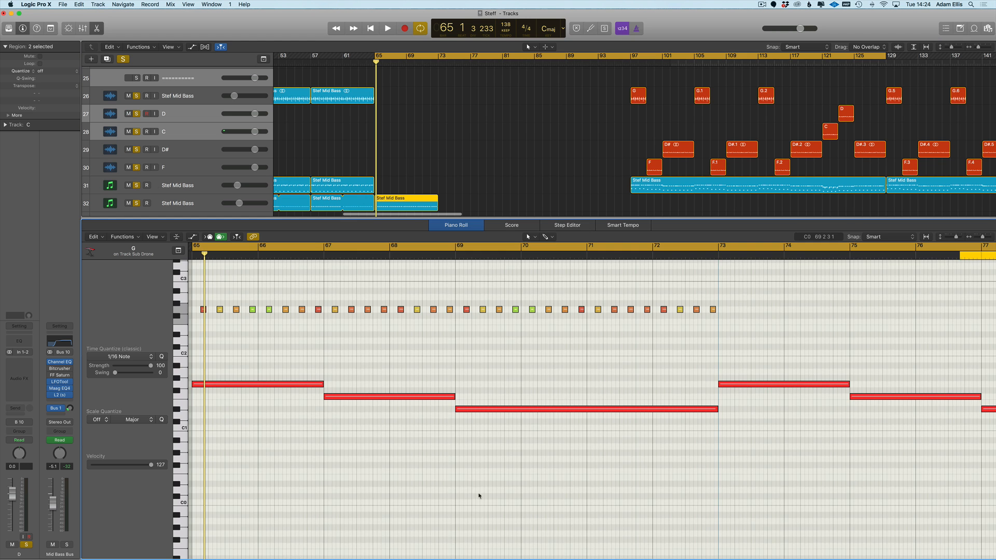
left_click_drag(732, 293, 260, 334)
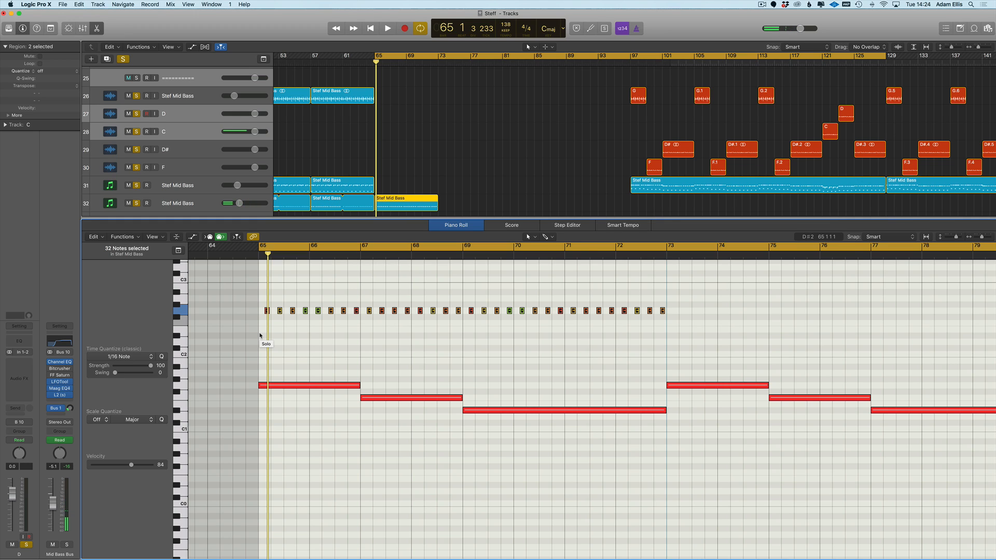
key("alt+shift+Down")
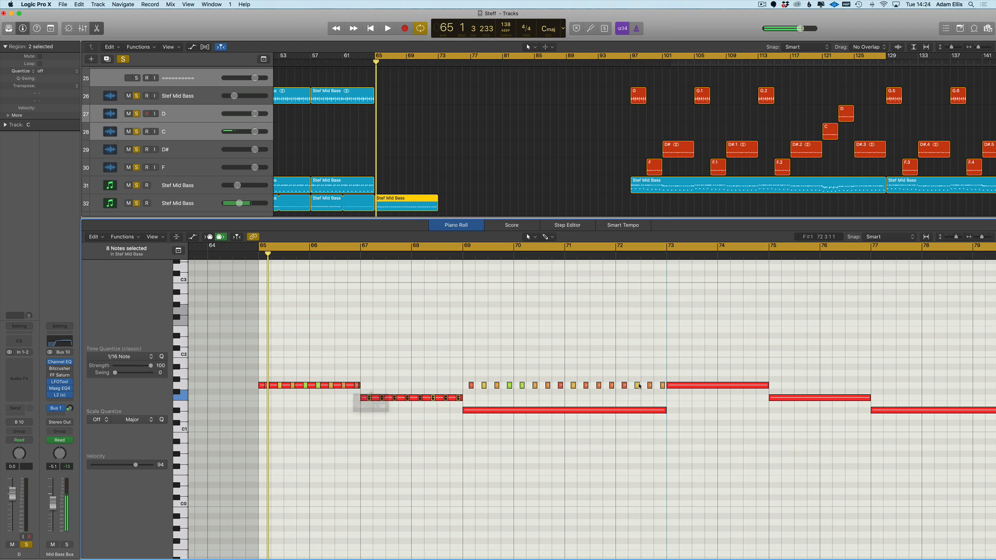
- Lower the track 32 notes to F1 in bars 67–68 and to D#1 in bars 69–72, matching the drone
left_click_drag(664, 379, 471, 395)
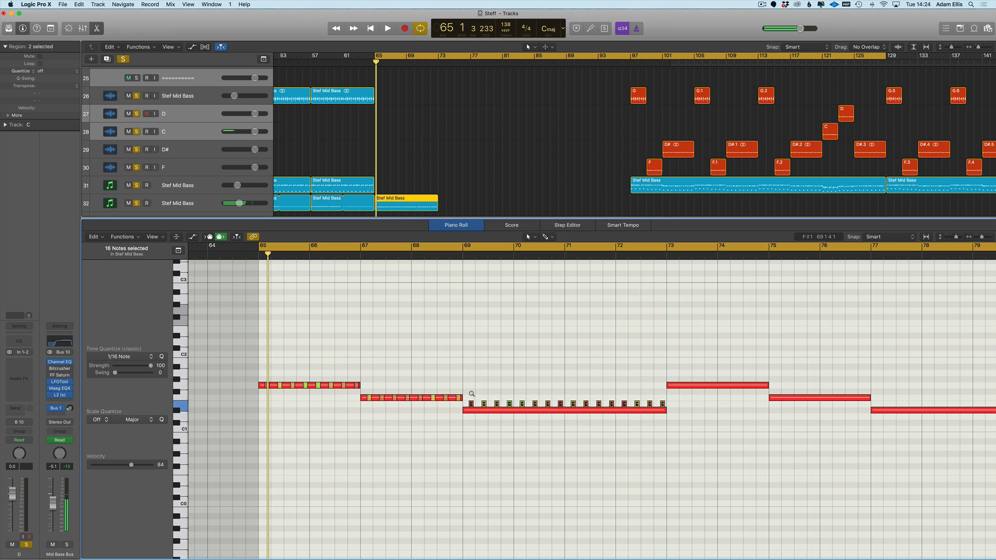
left_click(445, 156)
- Repeat the edited track 32 Stef Mid Bass region three times to fill bars 73–96
left_click(436, 199)
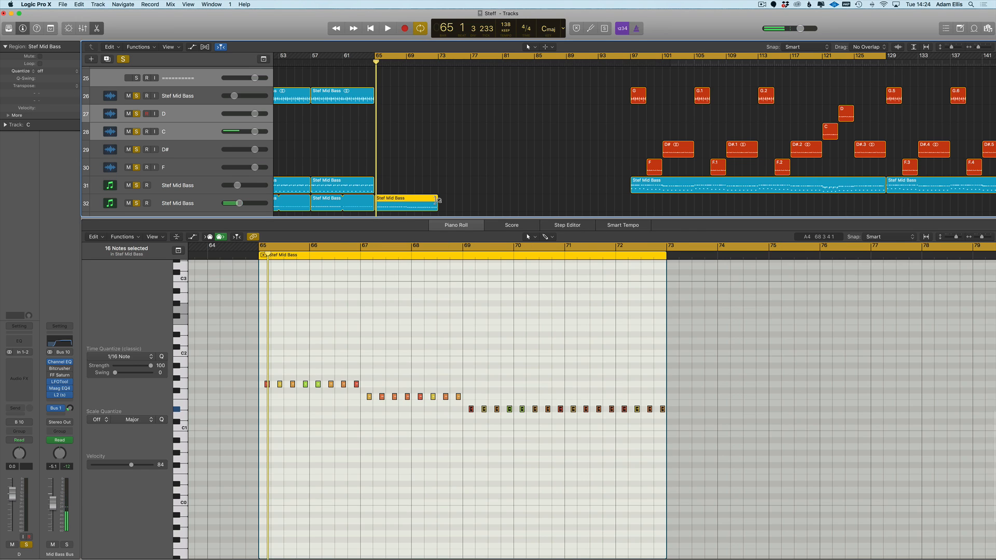
key("super+r")
key("super+r")
left_click(577, 201)
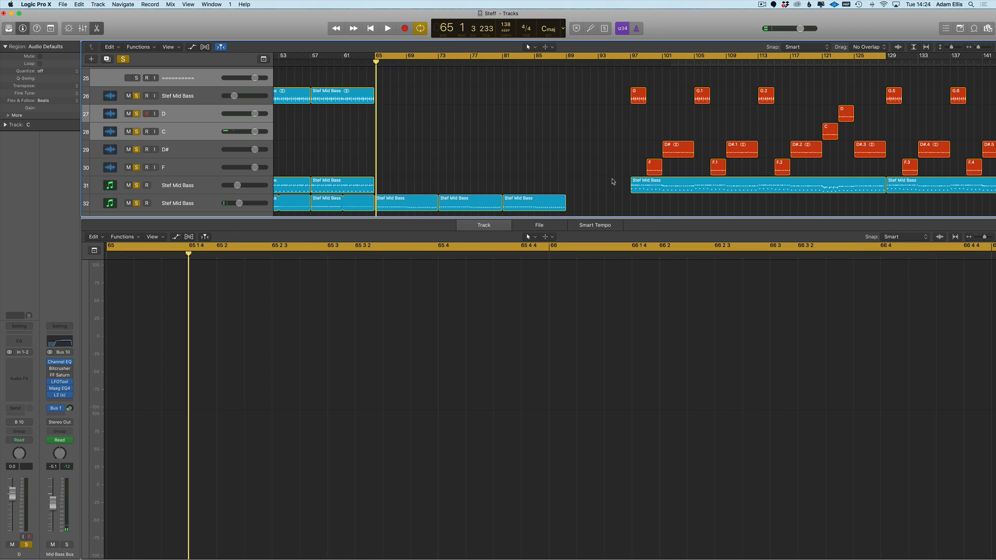
scroll(567, 197, "down", 3)
left_click(539, 179)
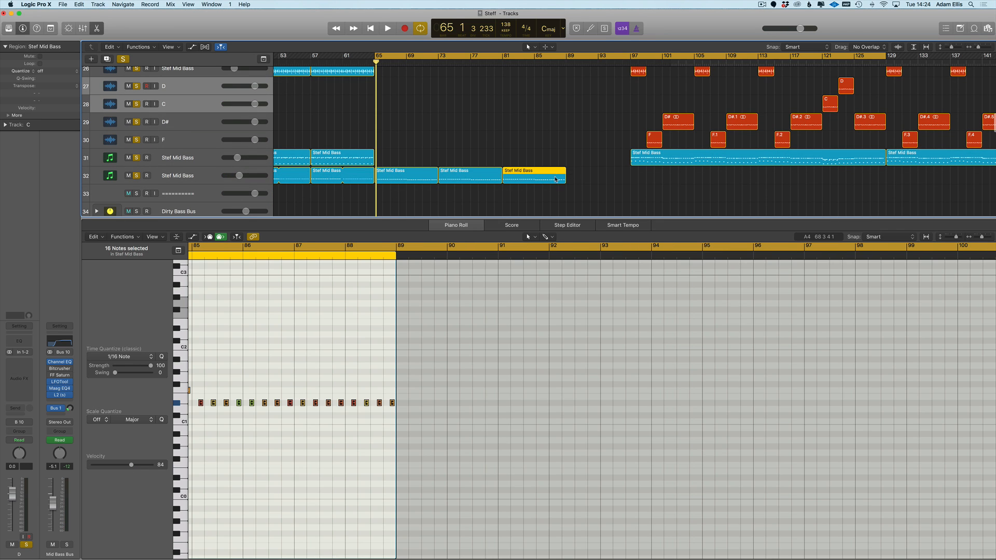
key("super+r")
- Show the last track 32 region with the Sub Drone and transpose its notes in bars 89–90 to C1
scroll(581, 175, "down", 5)
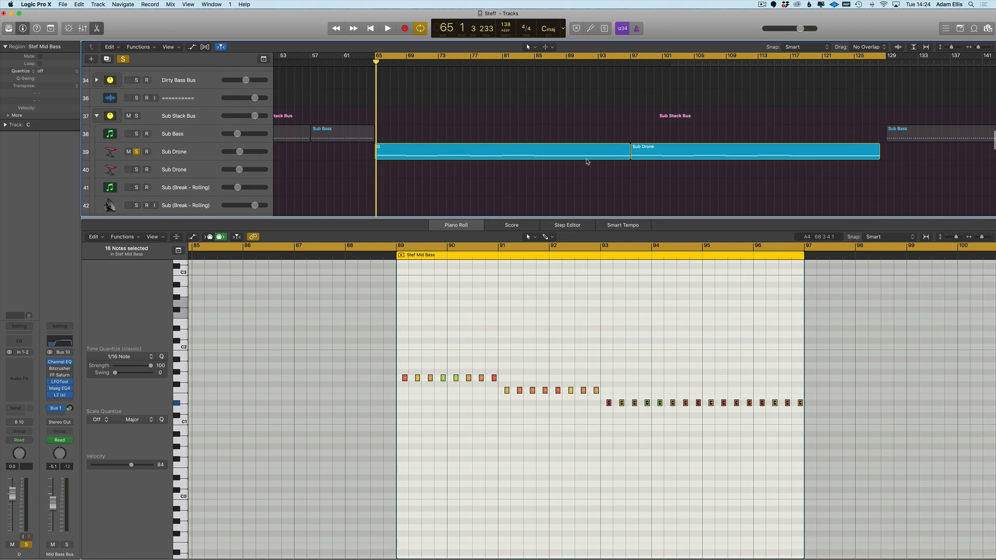
left_click(587, 155)
scroll(564, 138, "up", 4)
left_click(584, 126)
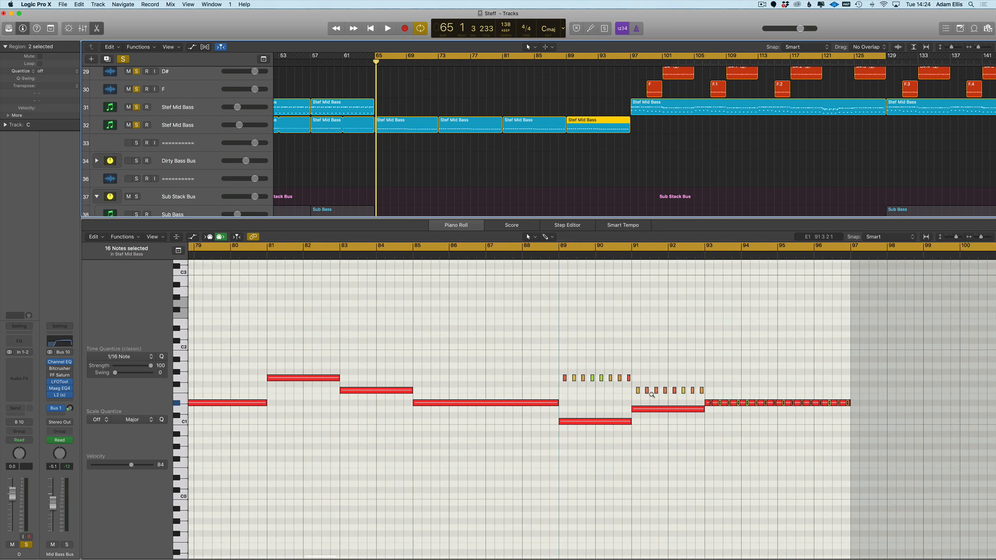
scroll(652, 395, "up", 1)
left_click_drag(633, 368, 547, 383)
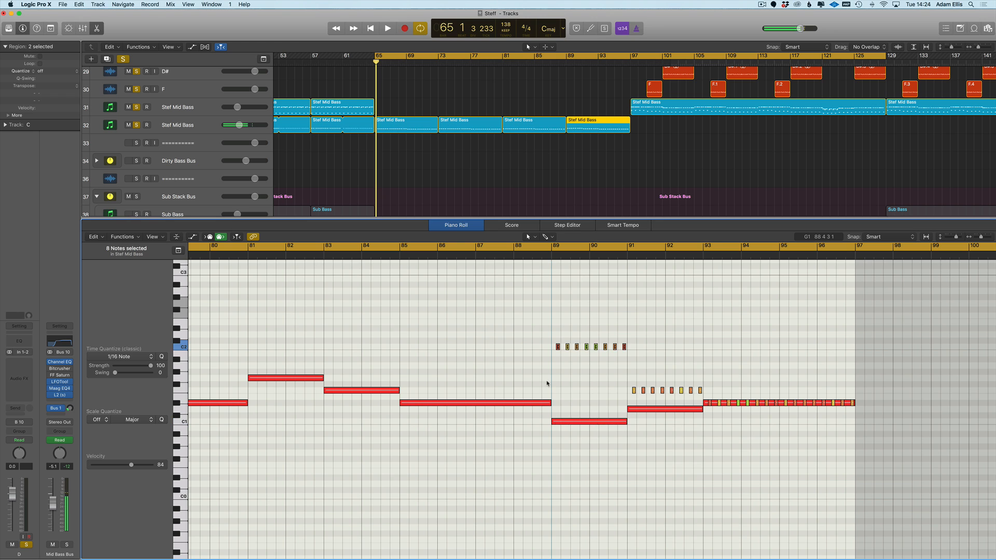
scroll(548, 384, "right", 1)
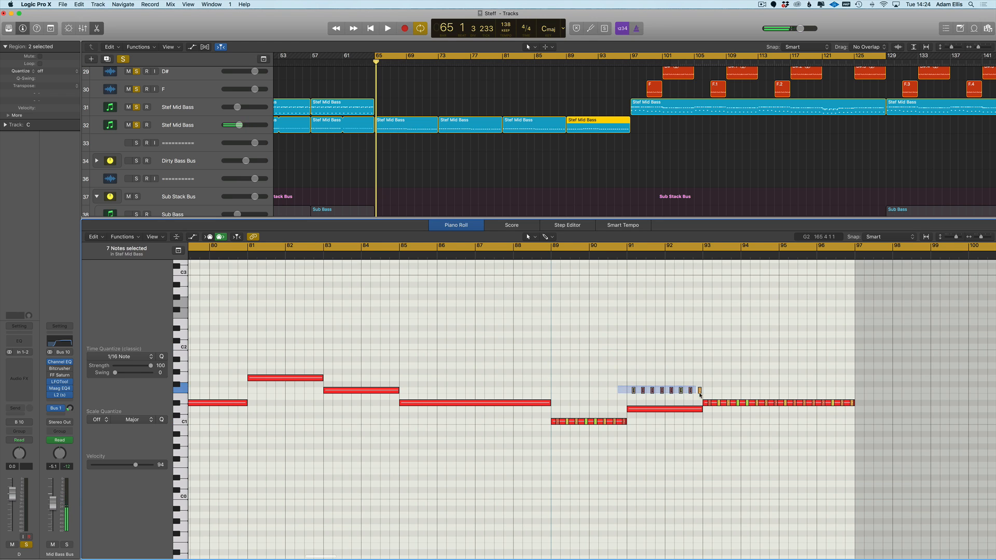
- Transpose the track 32 notes in bars 91–92 to D1, matching the drone
left_click_drag(700, 395, 704, 393)
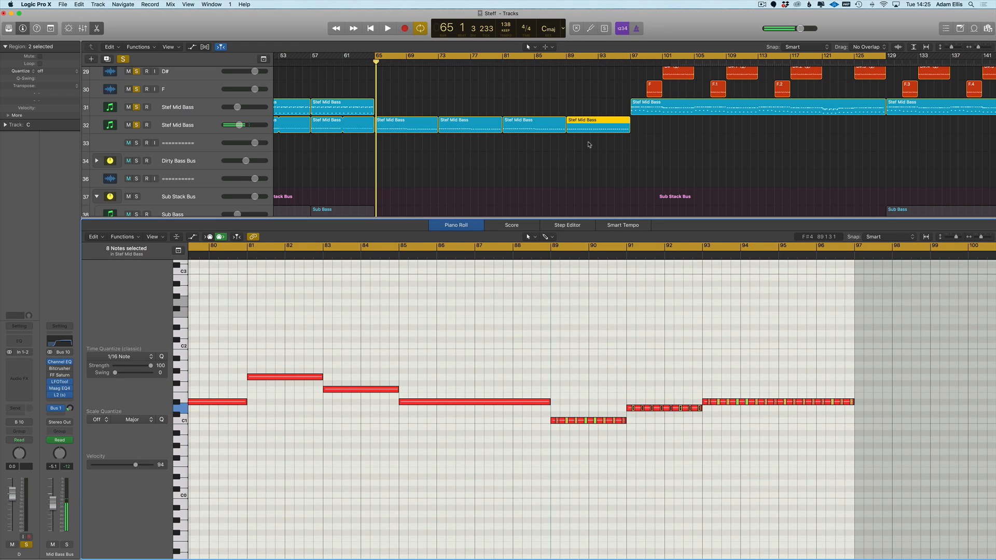
- Move the four edited track 32 Stef Mid Bass regions to bars 97–128 and repeat them once through bar 160
left_click_drag(588, 145, 407, 137)
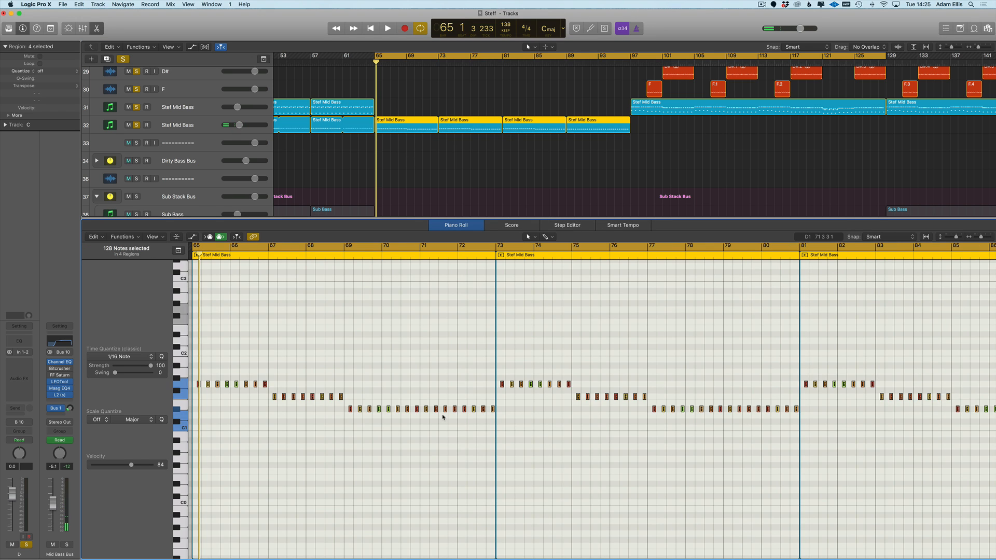
key("space")
key("e")
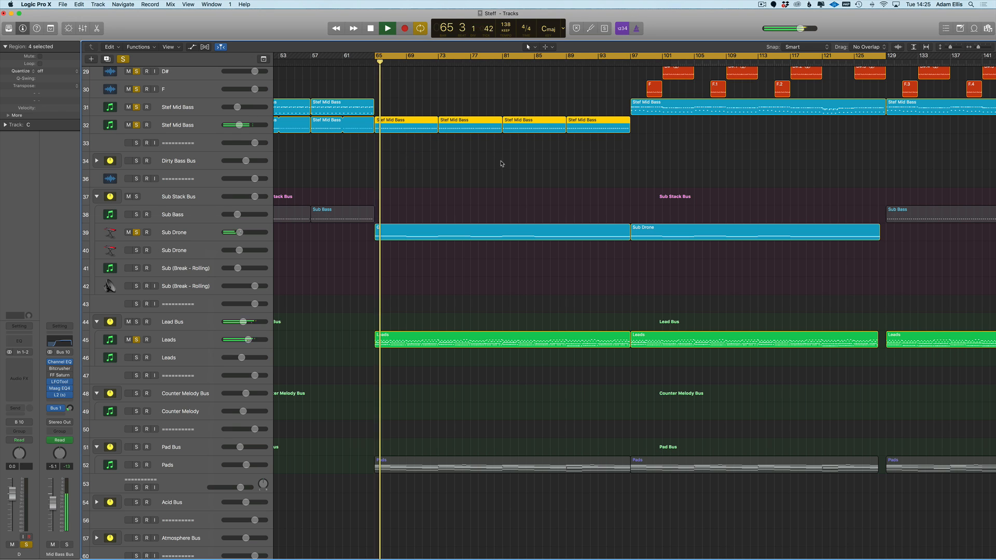
left_click(414, 135, "ctrl+alt")
left_click_drag(414, 127, 616, 129)
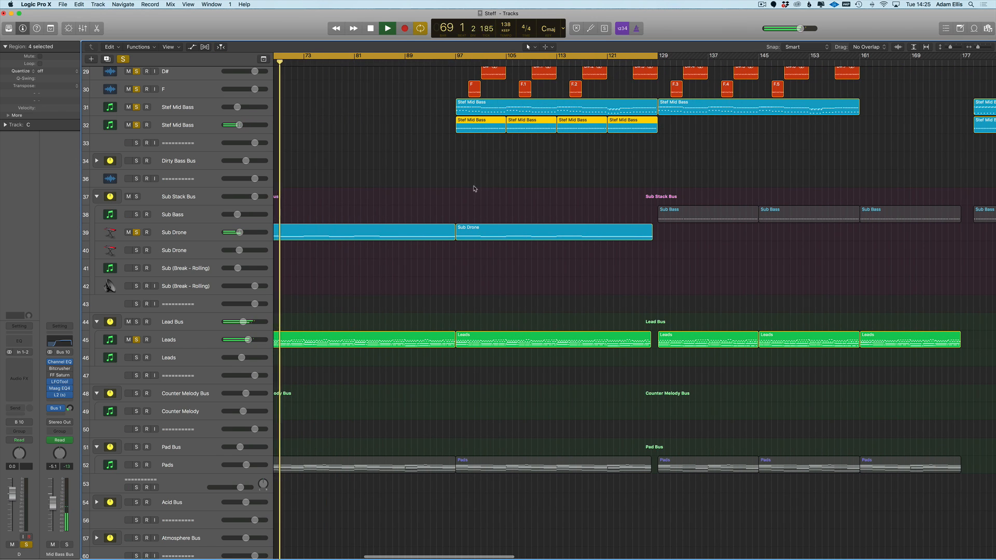
key("super+r")
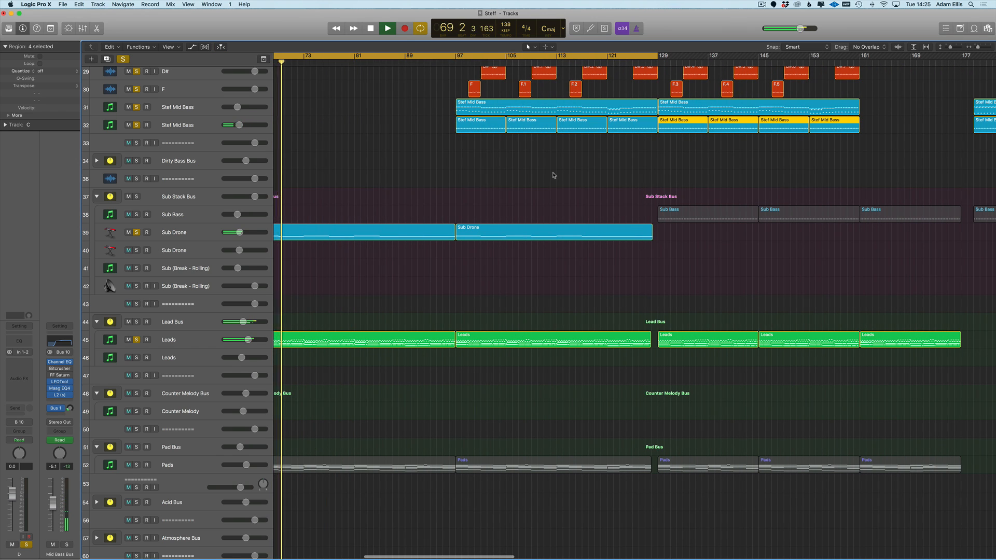
- Clear all track solos and play the full mix from about bar 97 to hear the mid bass with the drone
left_click(123, 58)
scroll(456, 195, "up", 5)
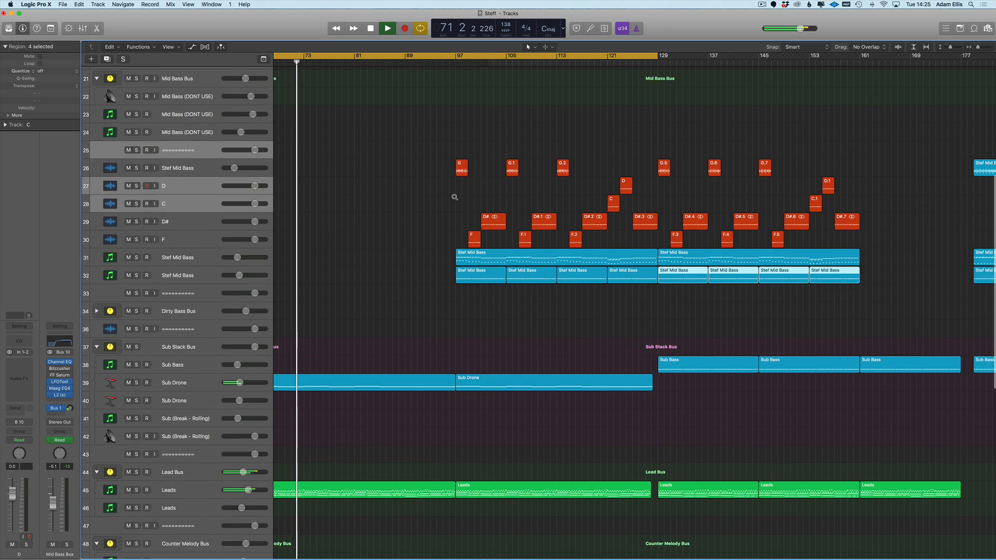
left_click(493, 63)
scroll(529, 203, "right", 5)
scroll(529, 204, "up", 3)
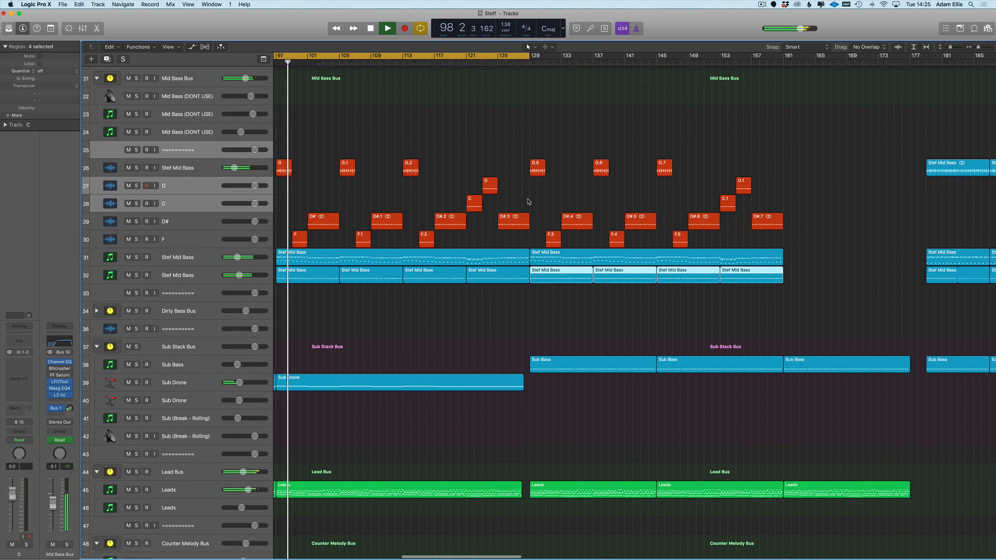
scroll(531, 205, "right", 3)
key("space")
scroll(531, 204, "down", 5)
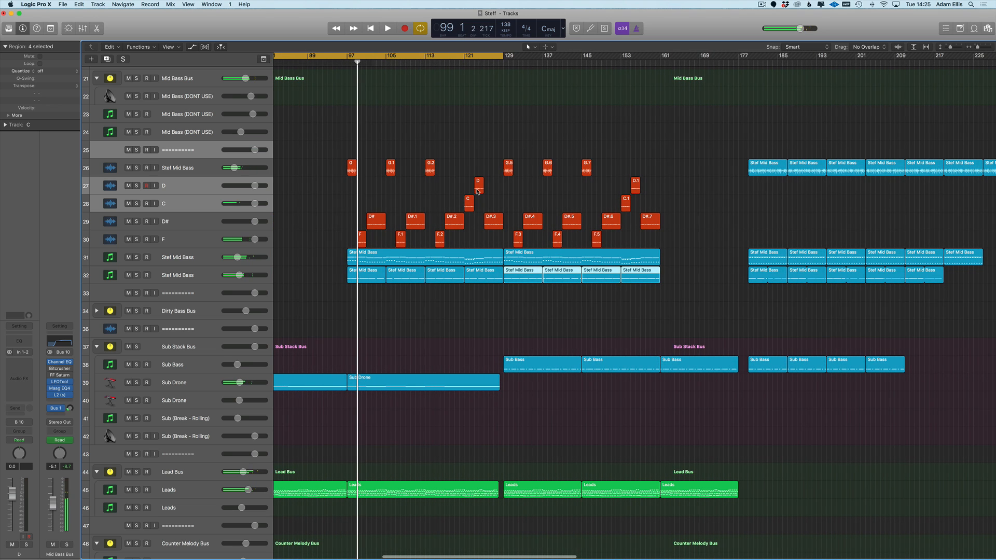
- Turn off cycle playback and solo the Mid Bass Bus
left_click(459, 57)
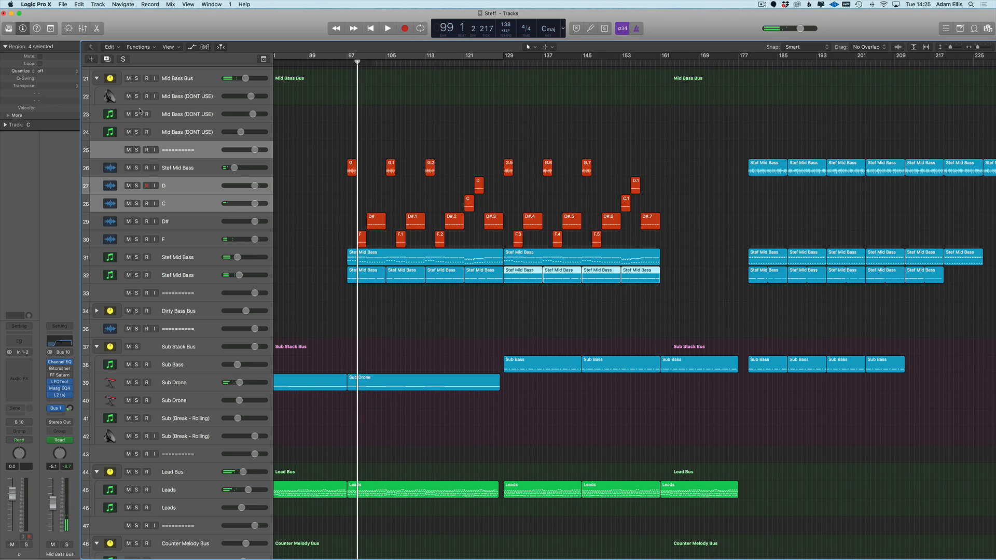
left_click(136, 79)
scroll(638, 280, "right", 4)
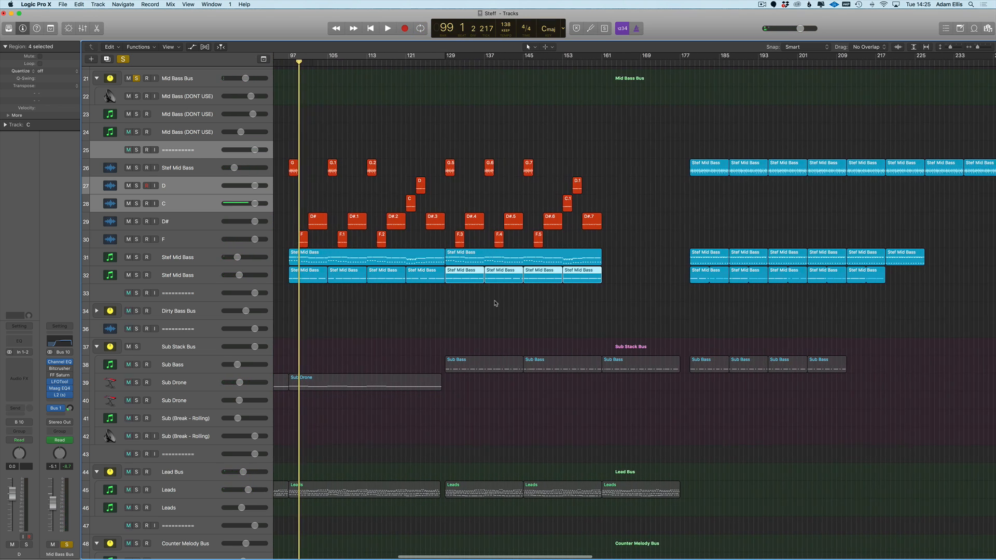
- Check how the Sub Bass regions line up with the mid bass regions from bar 129 to bar 176
left_click_drag(466, 331, 652, 384)
left_click(482, 346)
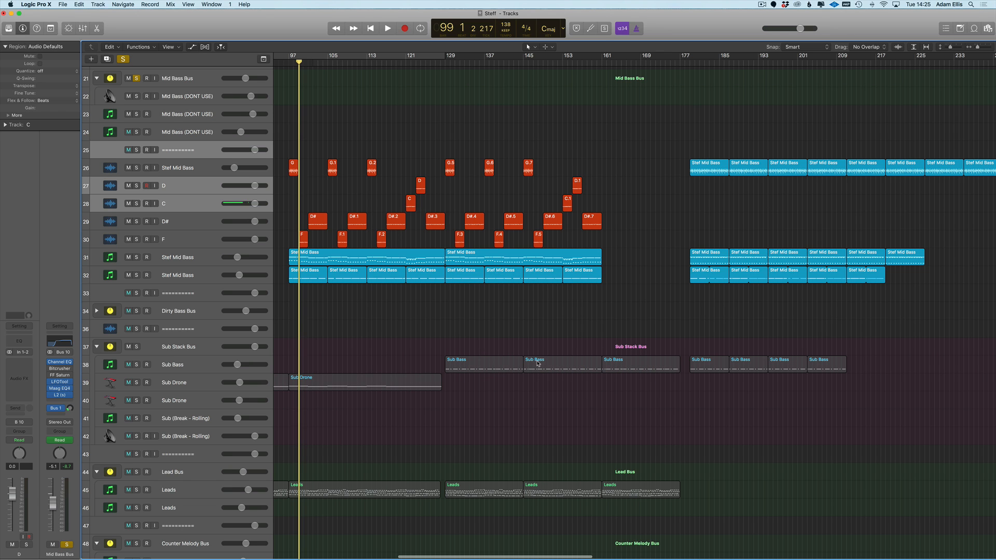
scroll(442, 333, "right", 2)
left_click_drag(441, 332, 560, 381)
left_click(417, 342)
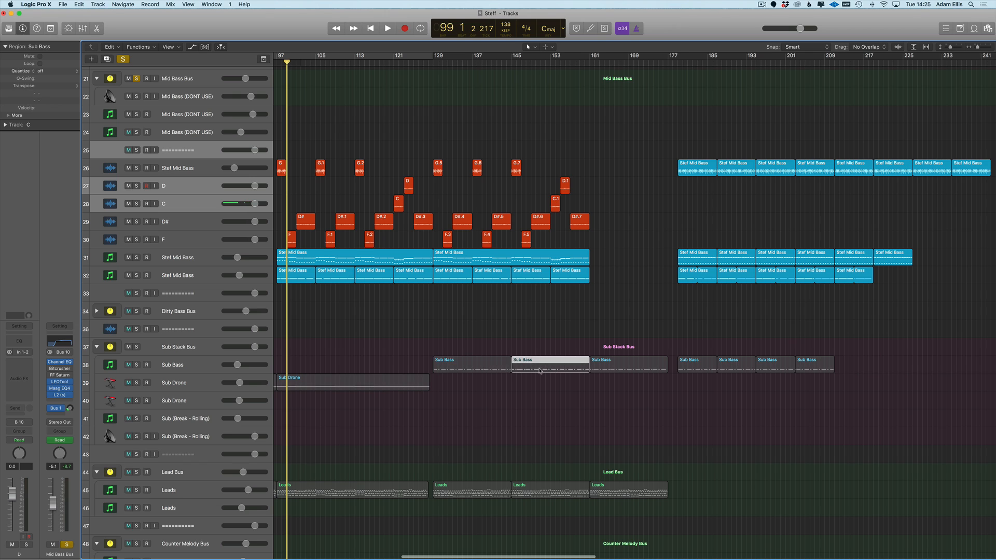
scroll(623, 380, "left", 2)
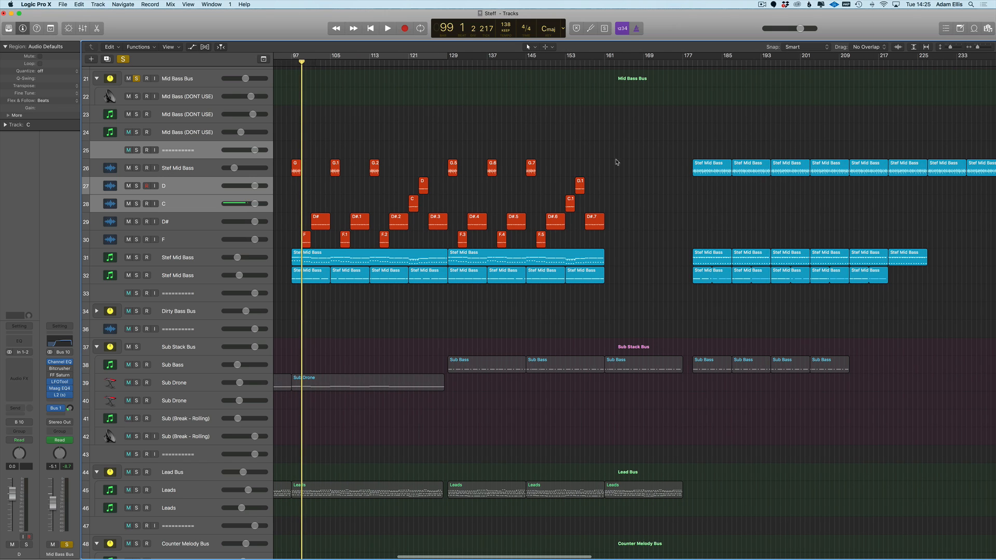
- Split the mid bass regions at bar 145 and move everything after the split to start at bar 161
left_click_drag(636, 154, 450, 283)
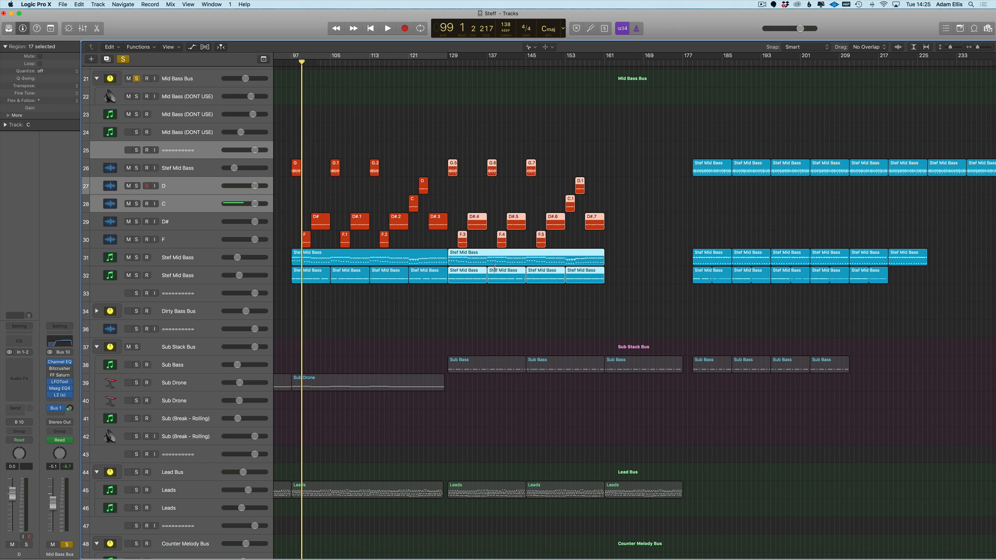
left_click_drag(519, 274, 526, 274)
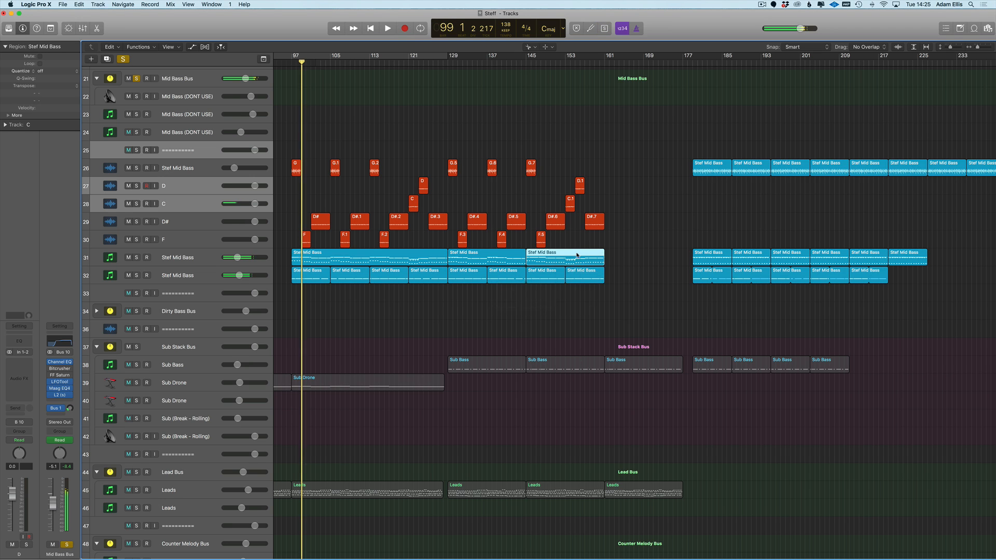
left_click_drag(631, 144, 626, 281)
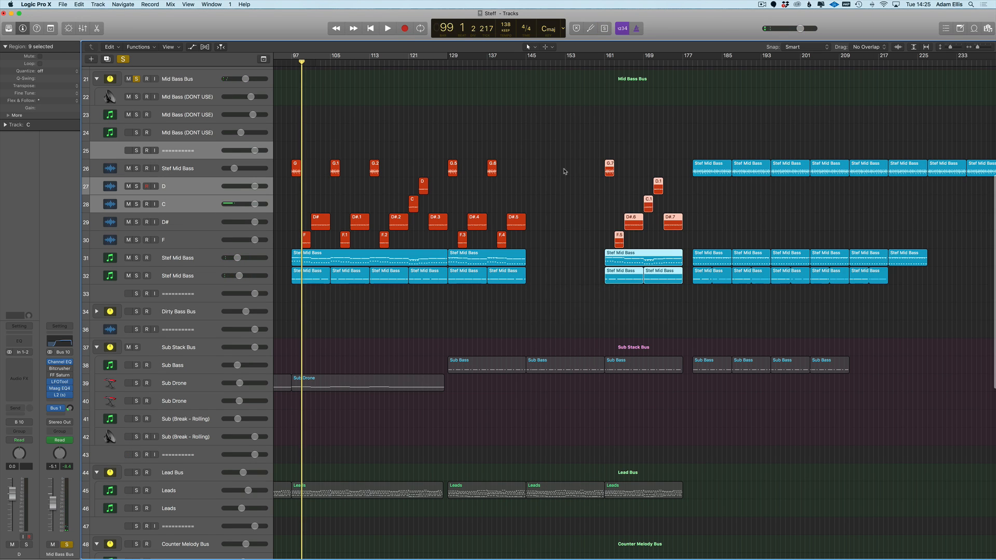
- Fill the gap in bars 145–160 with a copy of the mid bass regions from bars 129–144
left_click_drag(566, 152, 559, 278)
scroll(544, 270, "down", 3)
key("super+z")
- Review the mid bass layout against the Sub Drone, Sub Bass and Leads regions across the arrangement
scroll(539, 272, "down", 3)
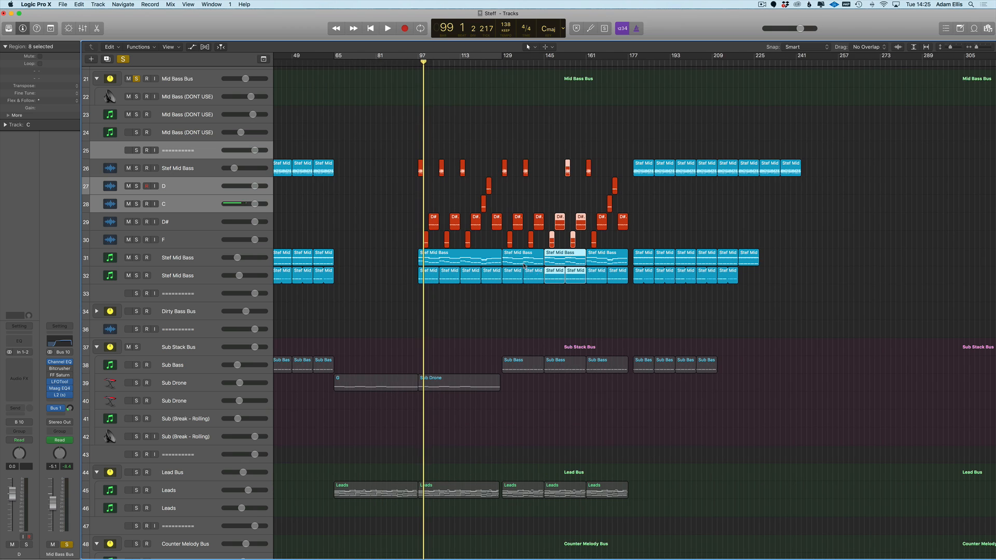
scroll(593, 230, "up", 4)
scroll(592, 231, "down", 5)
scroll(612, 239, "left", 2)
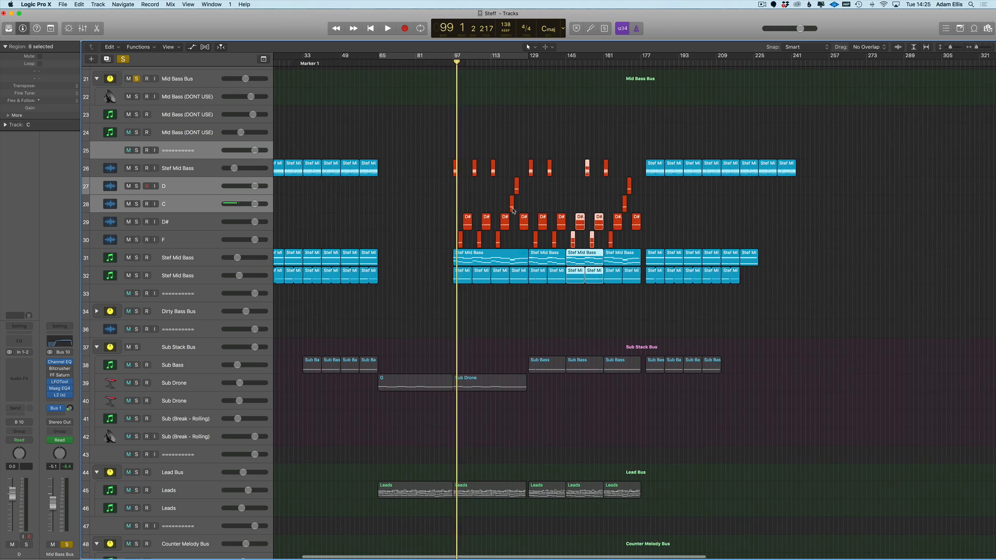
scroll(627, 246, "up", 2)
scroll(627, 246, "down", 3)
scroll(620, 243, "up", 3)
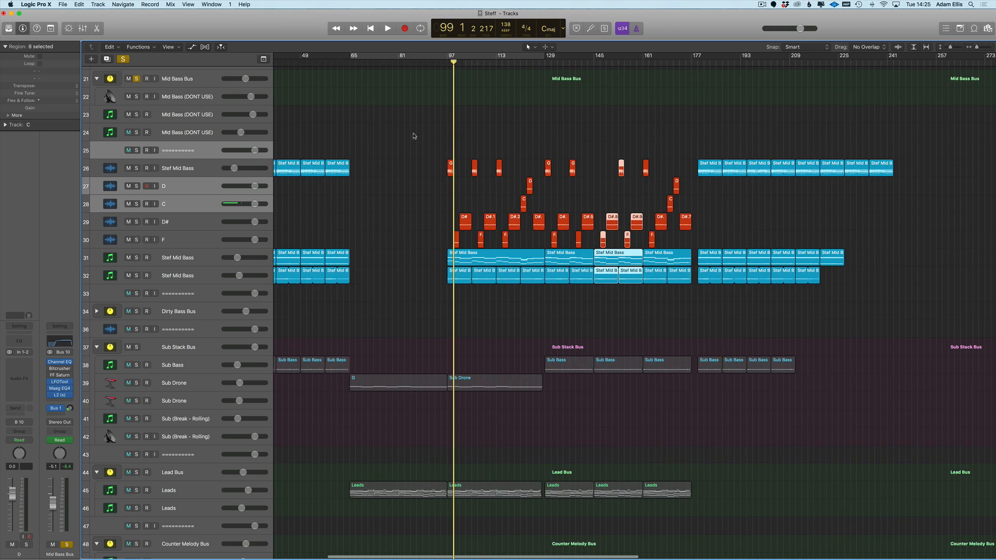
scroll(398, 120, "left", 5)
scroll(398, 120, "down", 4)
scroll(386, 141, "up", 4)
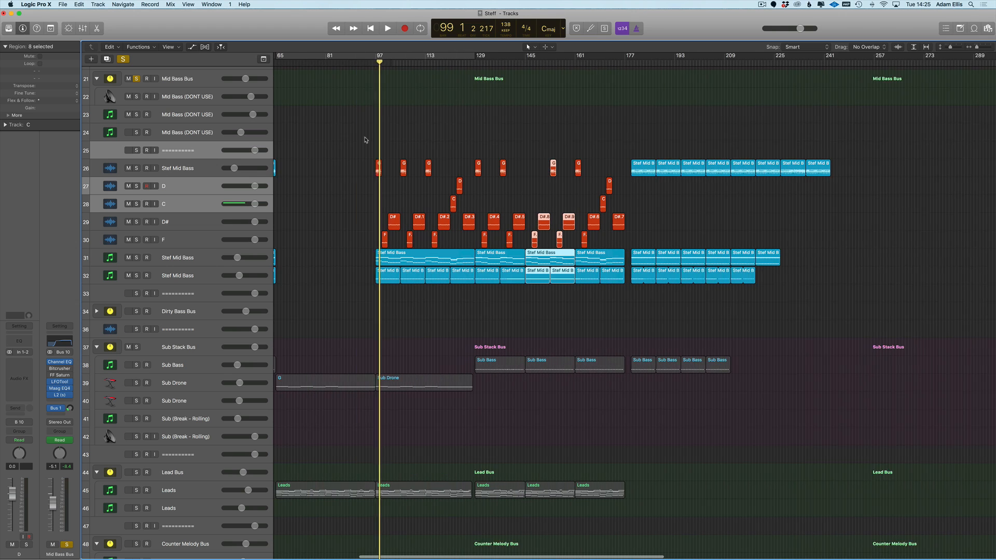
scroll(396, 140, "left", 1)
scroll(403, 139, "down", 4)
scroll(403, 139, "up", 4)
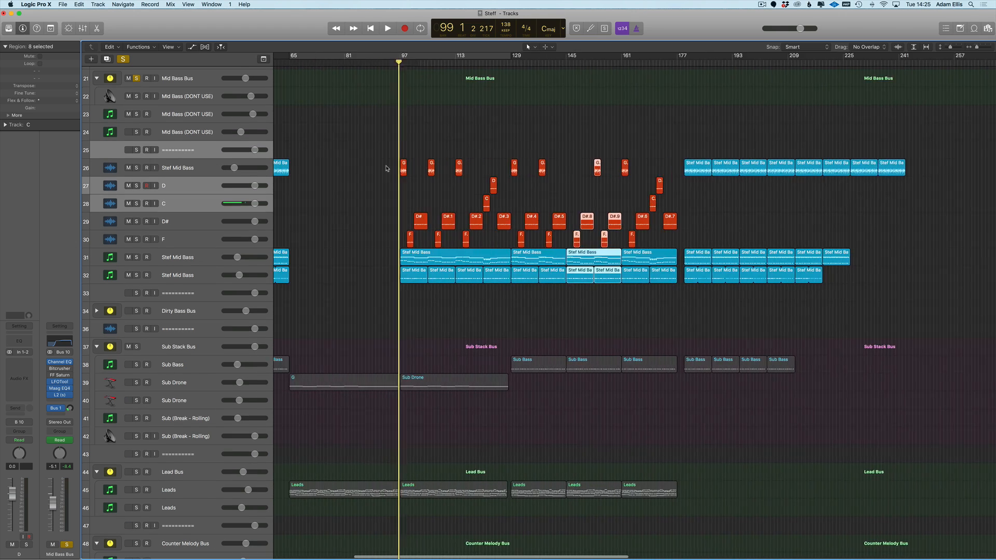
scroll(386, 168, "left", 4)
scroll(386, 168, "left", 1)
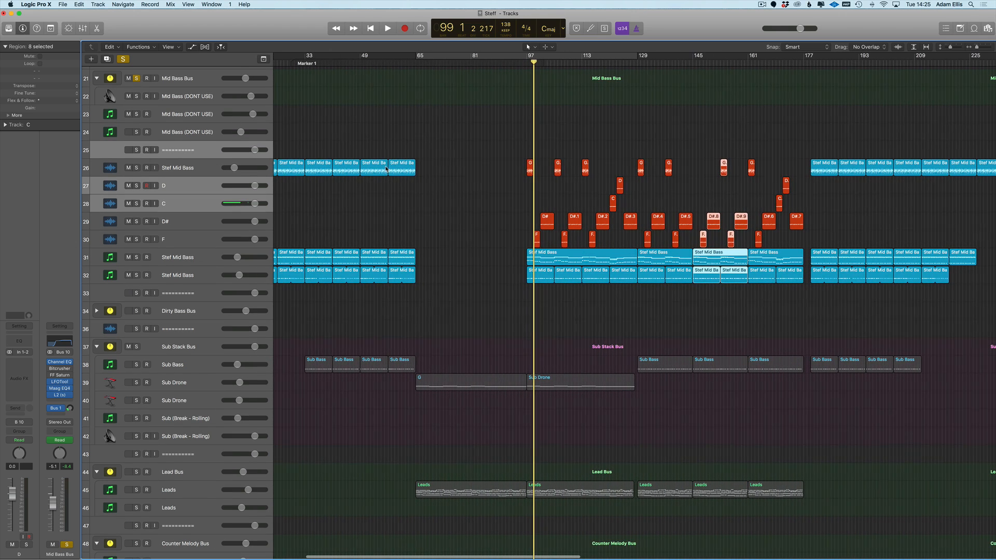
- Turn off soloing and play the full mix shortly before bar 65
left_click(124, 59)
key("space")
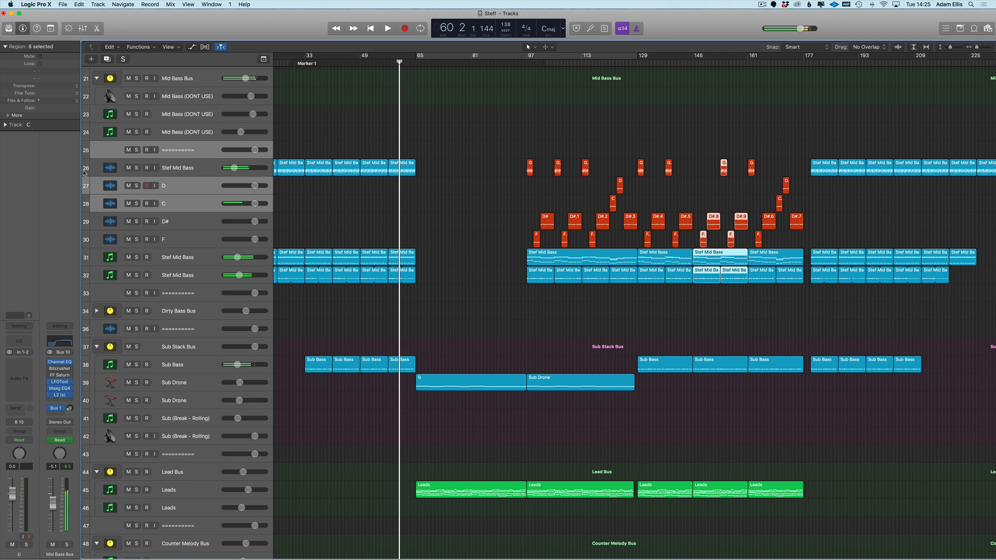
- Check the channel strips of the F, Stef Mid Bass and D audio tracks
scroll(84, 173, "up", 2)
left_click(202, 259)
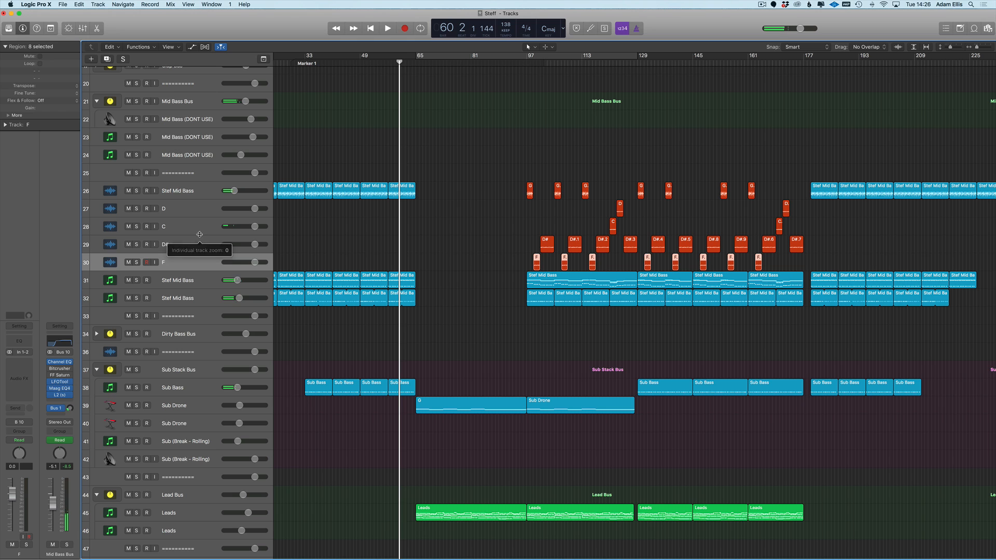
left_click(200, 234)
scroll(322, 223, "right", 3)
left_click(190, 198)
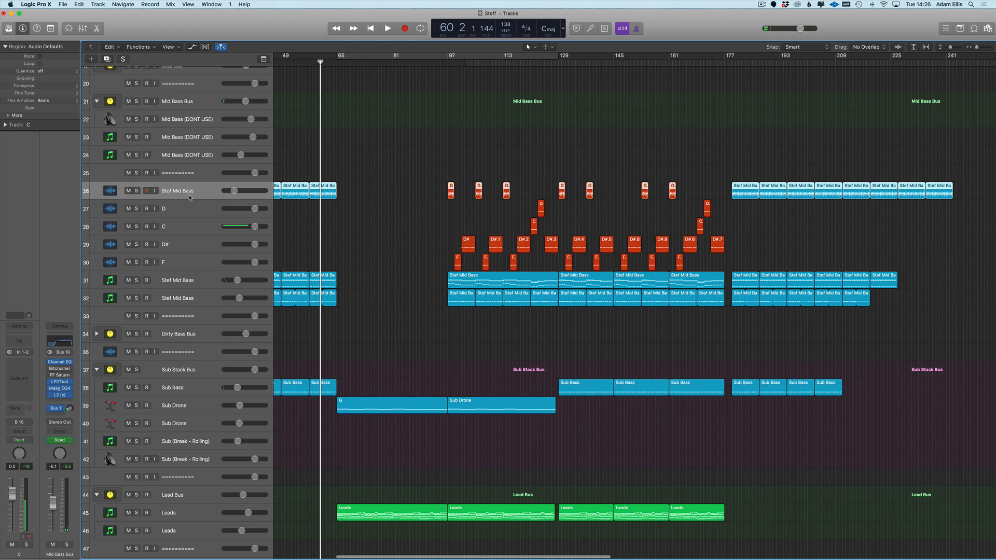
left_click(188, 208)
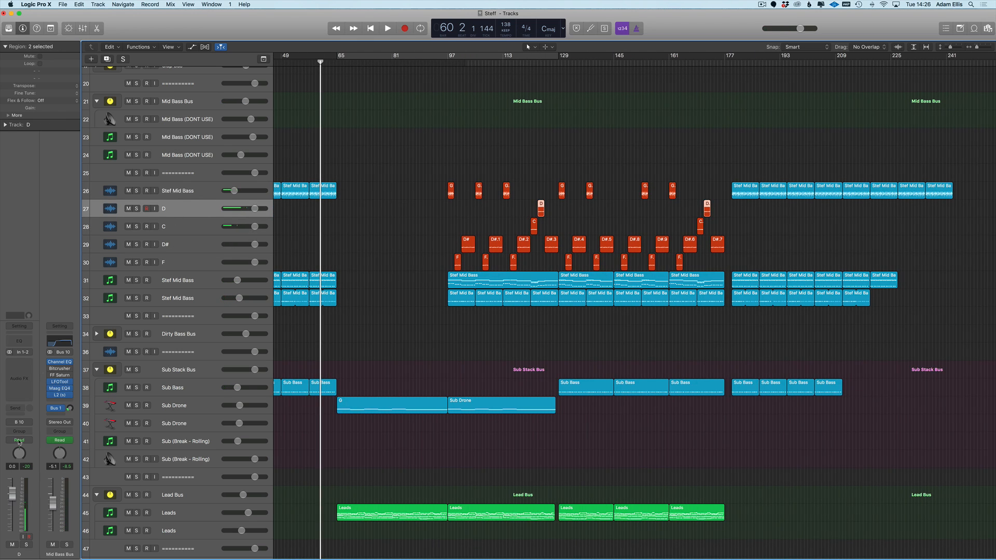
- Show track automation with the Mid Bass Bus selected and play the mix from about bar 85
left_click(189, 102)
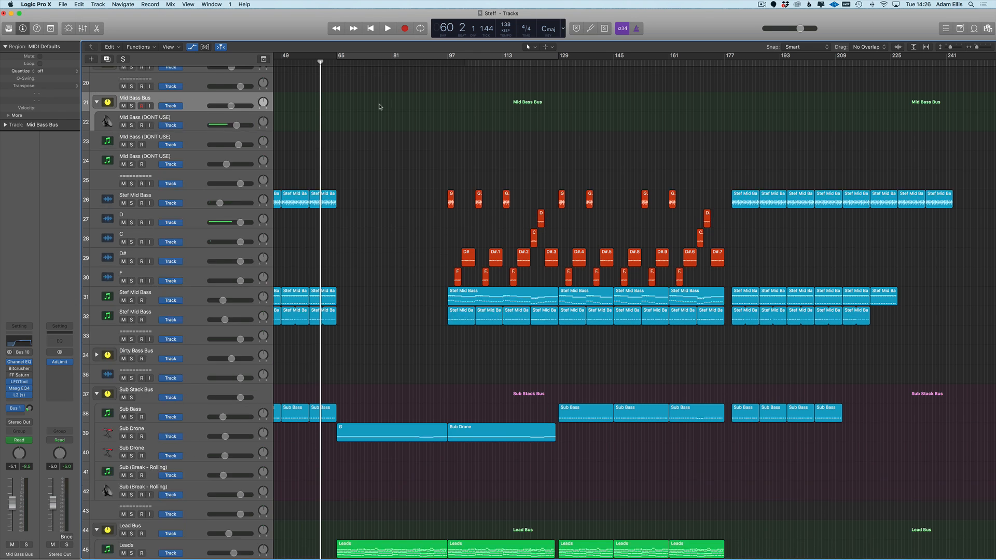
key("a")
left_click(225, 121)
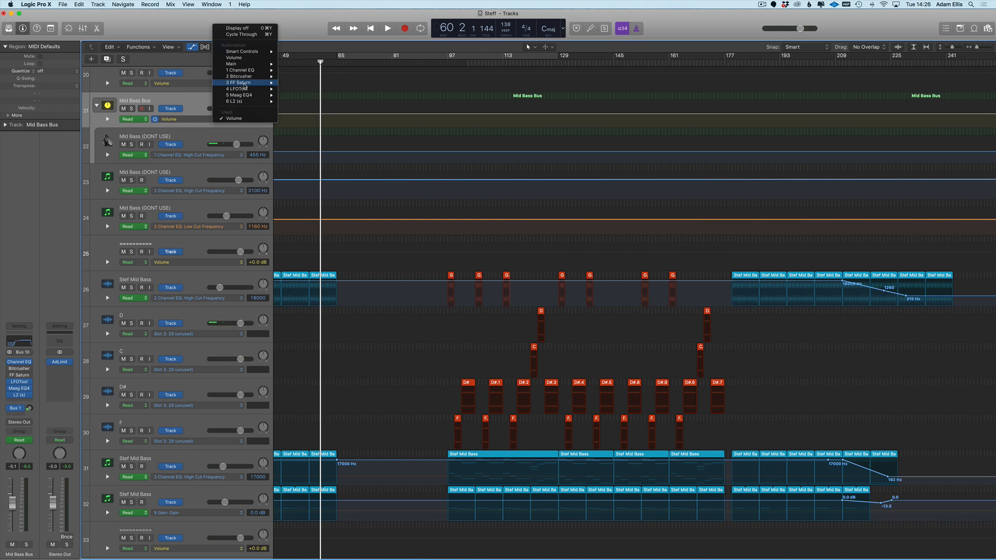
left_click(447, 63)
left_click(409, 62)
key("space")
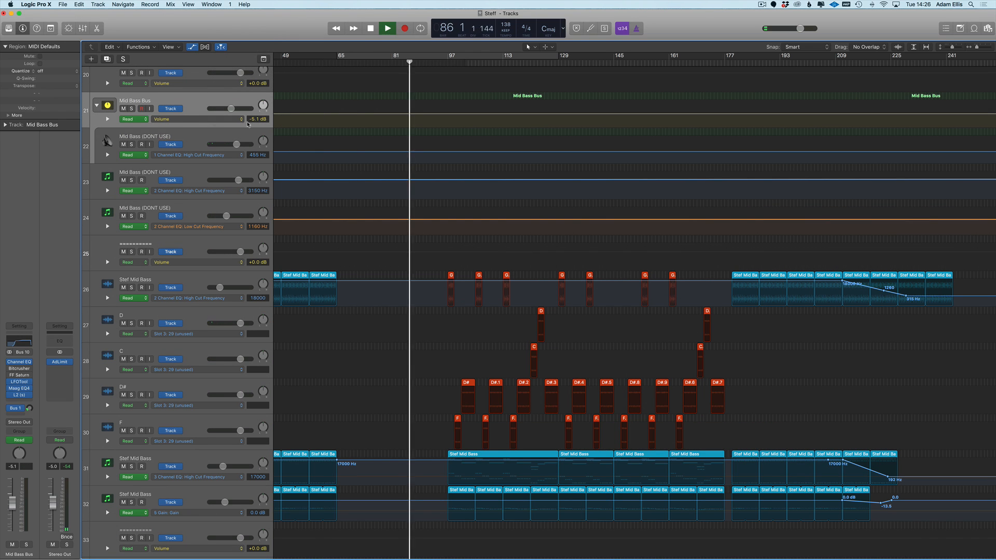
- Insert a stereo FF Volcano 2 filter on the Mid Bass Bus directly after the Channel EQ
left_click(23, 367)
left_click(24, 365)
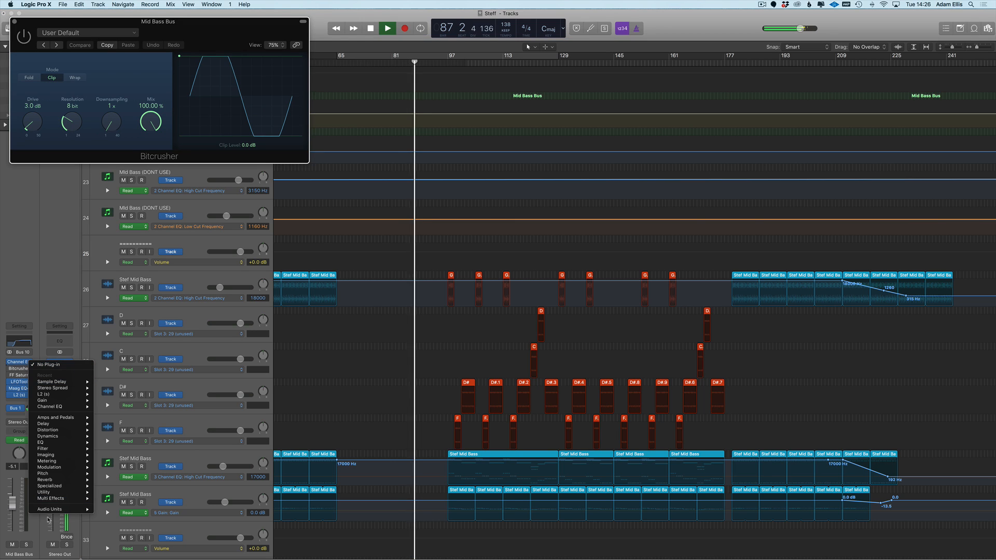
mouse_move(58, 510)
mouse_move(139, 505)
mouse_move(119, 491)
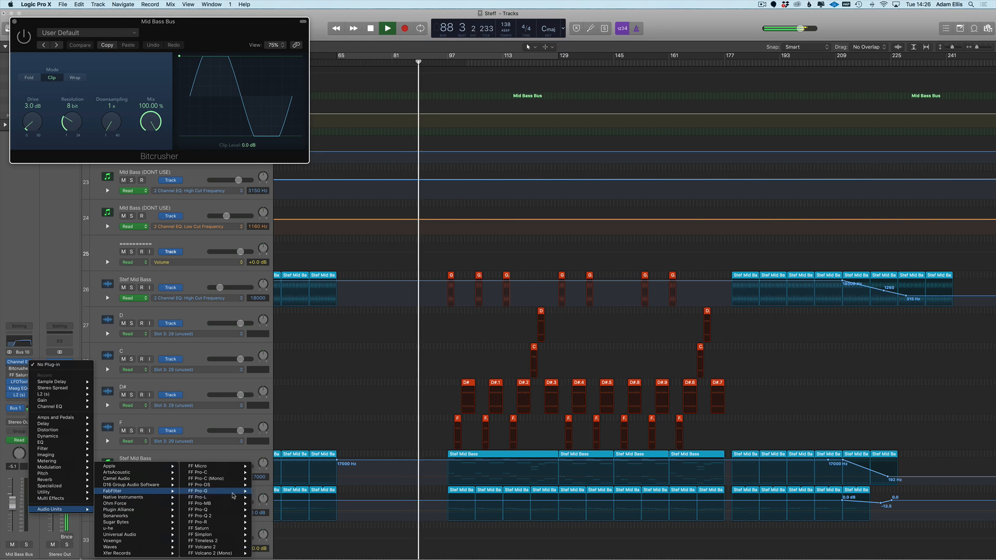
mouse_move(212, 542)
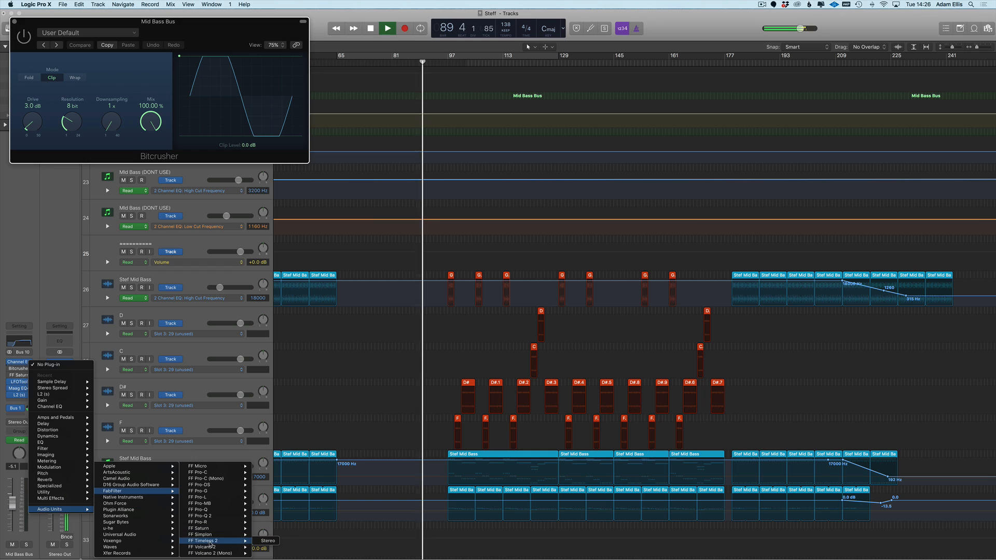
left_click(268, 541)
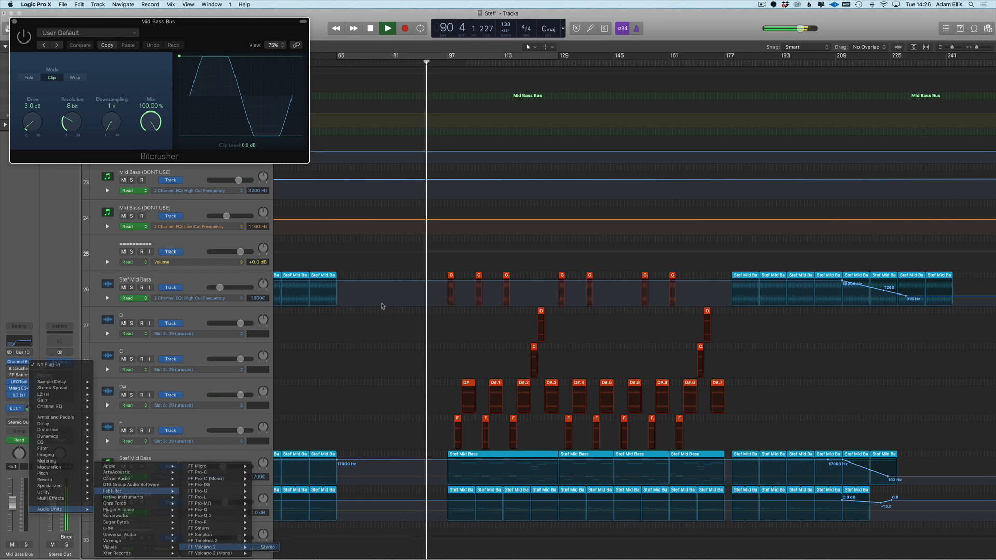
- Load the Clean preset in FF Volcano 2 and set its filter type to HP
left_click(211, 65)
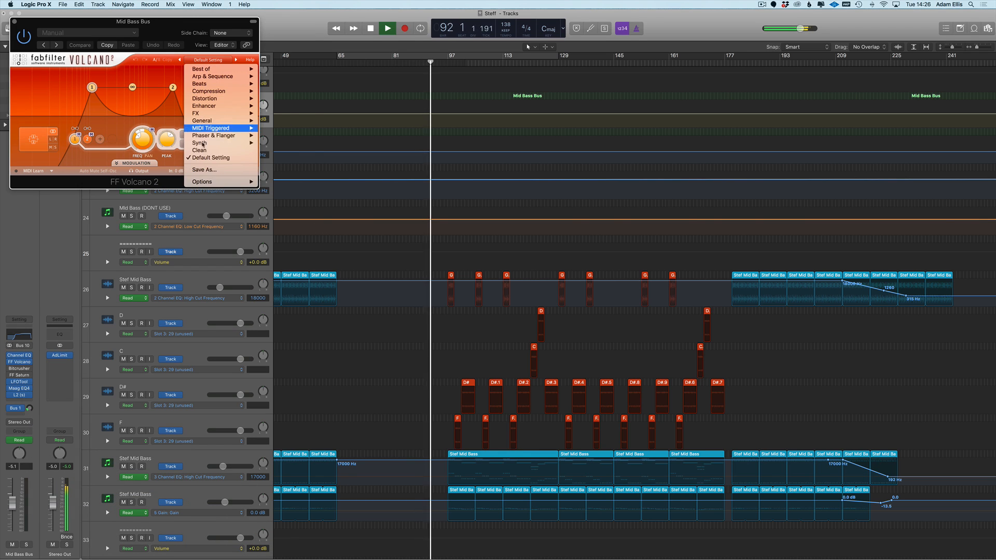
left_click(218, 122)
left_click(190, 144)
left_click(191, 161)
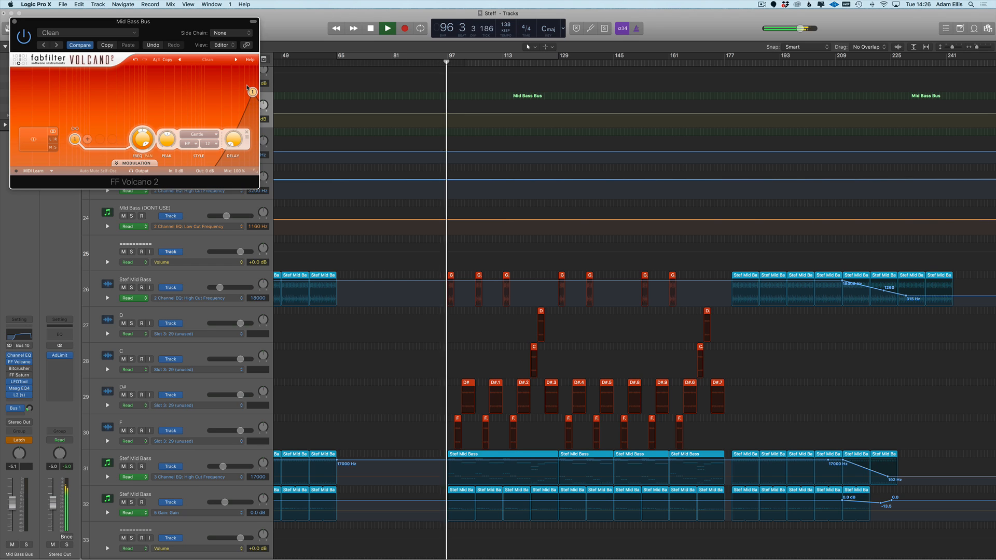
- Record a downward FF Volcano 2 filter frequency sweep on the Mid Bass Bus from bar 97 to about 105, and close the plug-in
left_click_drag(248, 87, 126, 96)
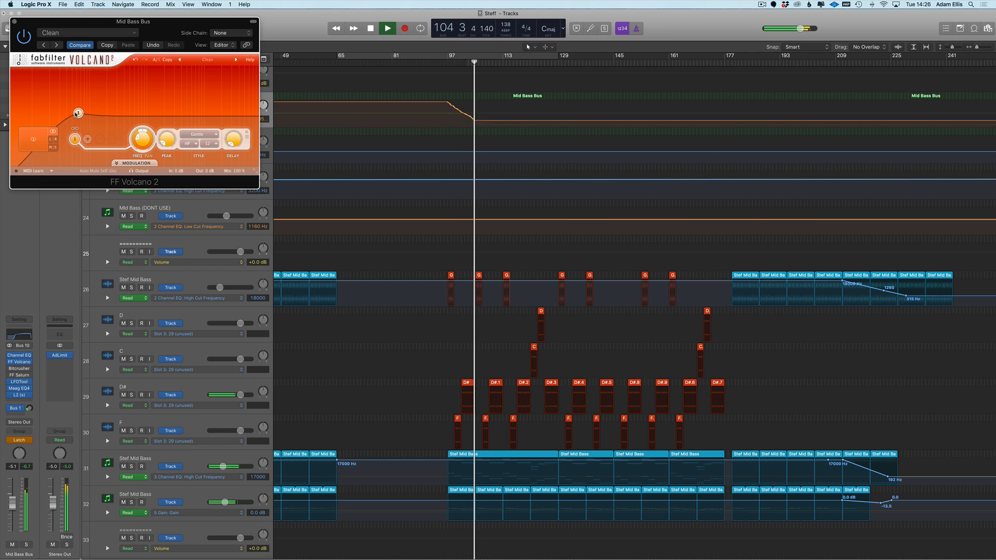
key("a")
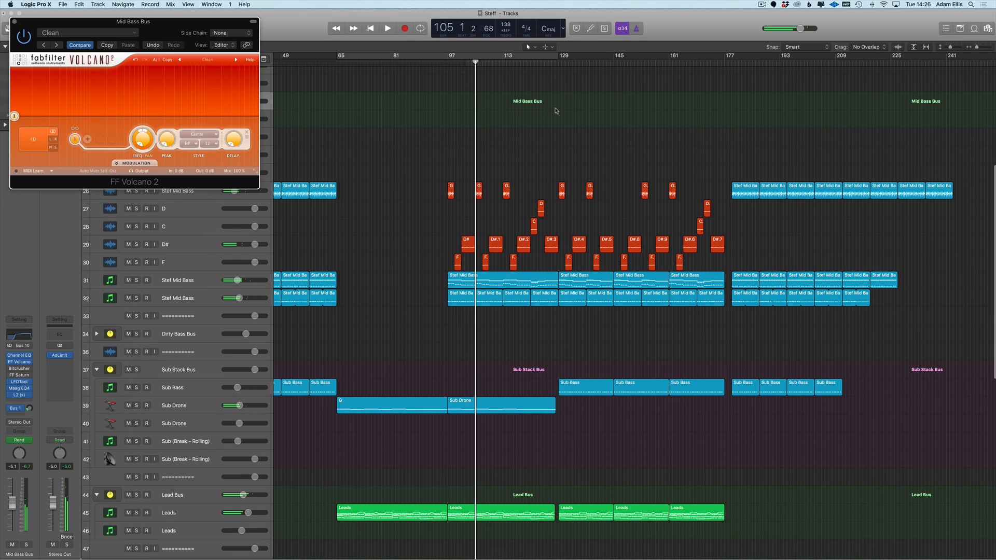
key("v")
key("super+Right")
scroll(425, 116, "right", 2)
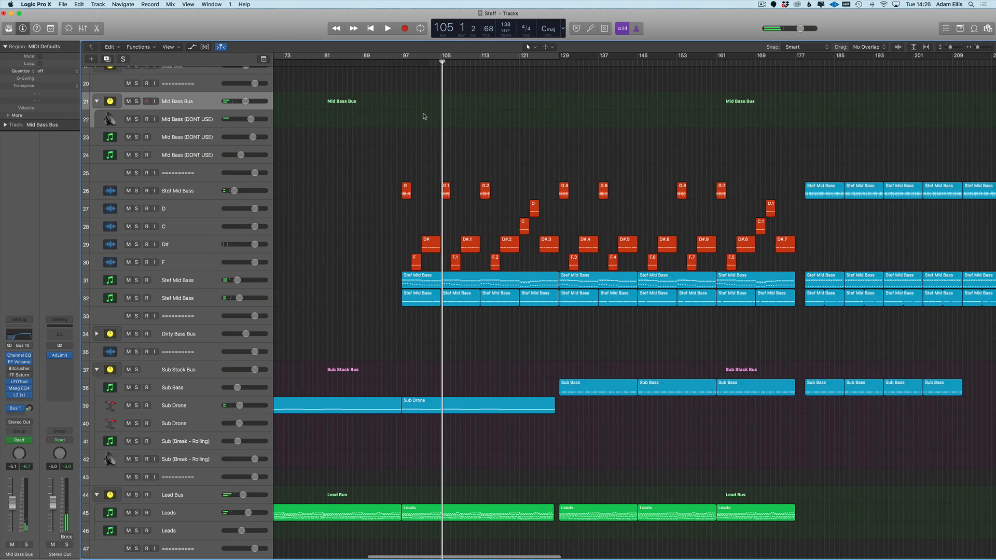
- Create an empty region on the Mid Bass Bus track and stretch it from bar 97 to 129
left_click(396, 123)
key("Escape")
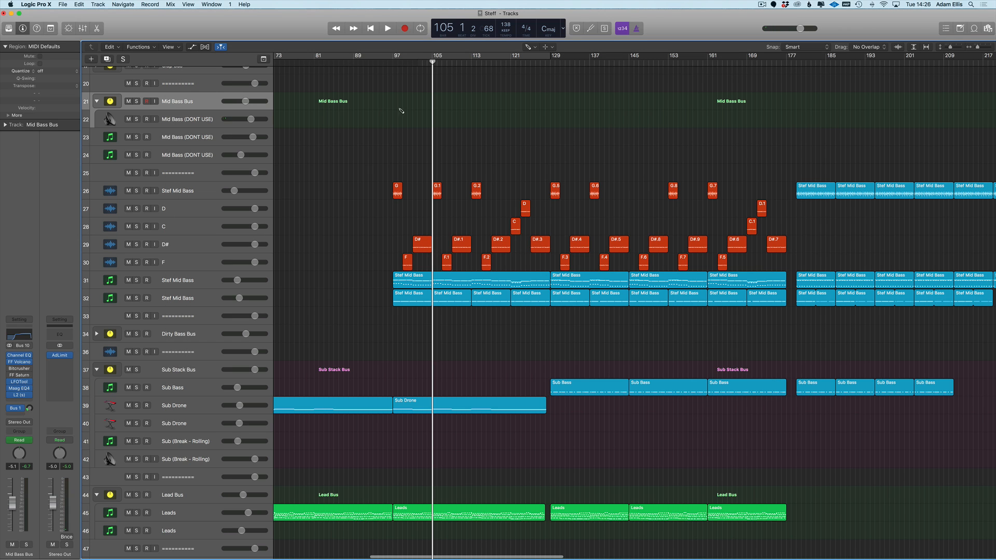
key("t")
key("t")
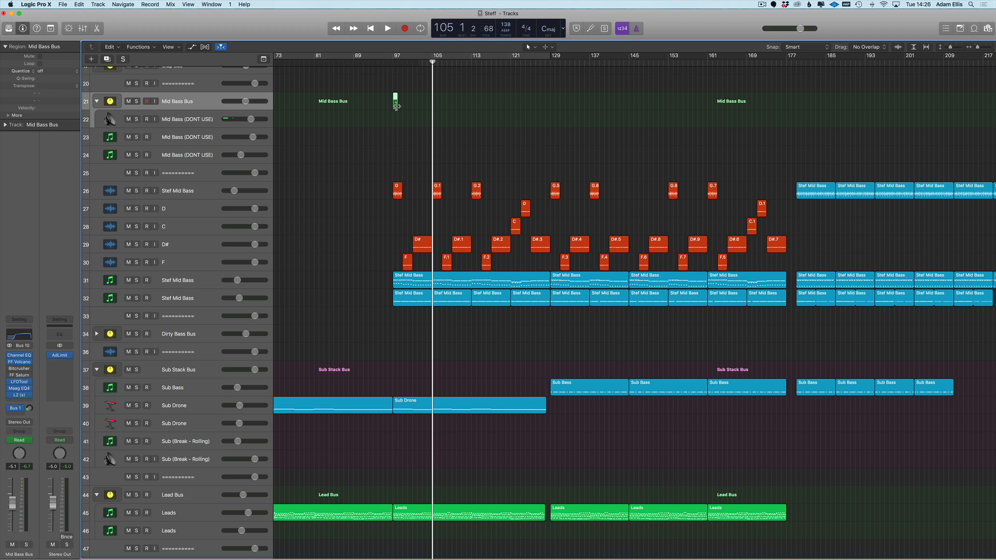
left_click_drag(401, 107, 577, 115)
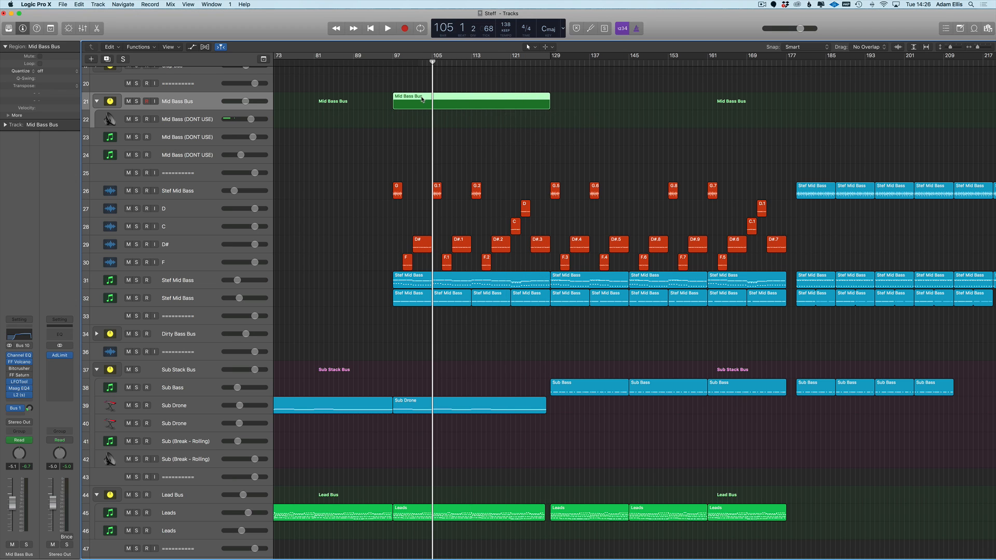
- Try moving the Mid Bass Bus region to bar 113 with its automation, and undo the move
left_click_drag(424, 100, 500, 100)
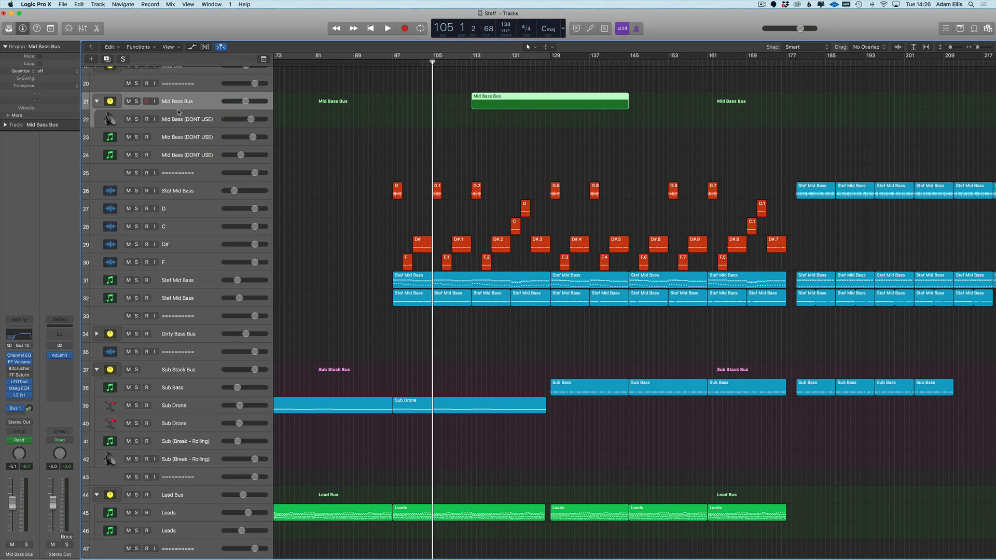
key("a")
key("a")
key("super+z")
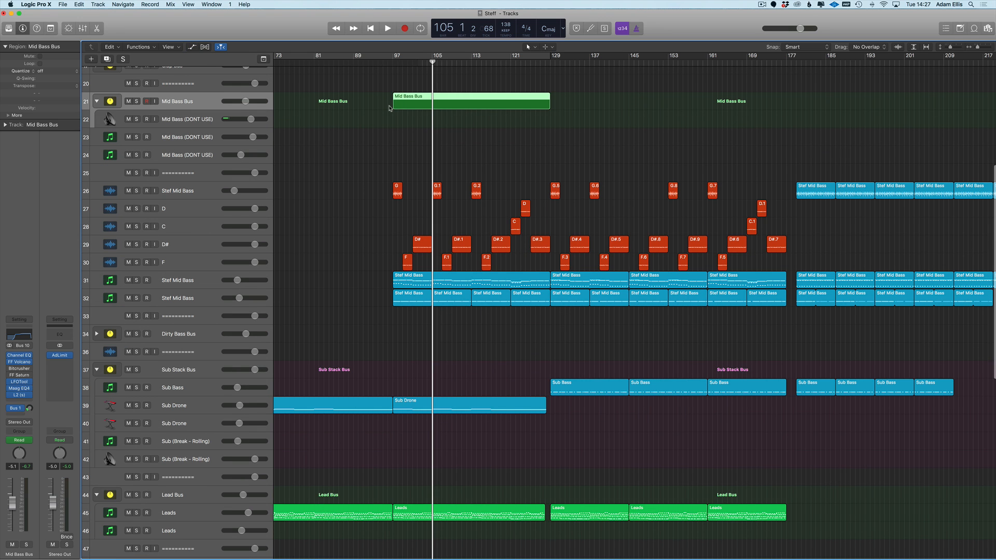
- Extend the start of the Mid Bass Bus region back to bar 81 and set a cycle range starting at bar 81
left_click_drag(394, 104, 316, 105)
left_click_drag(319, 55, 732, 63)
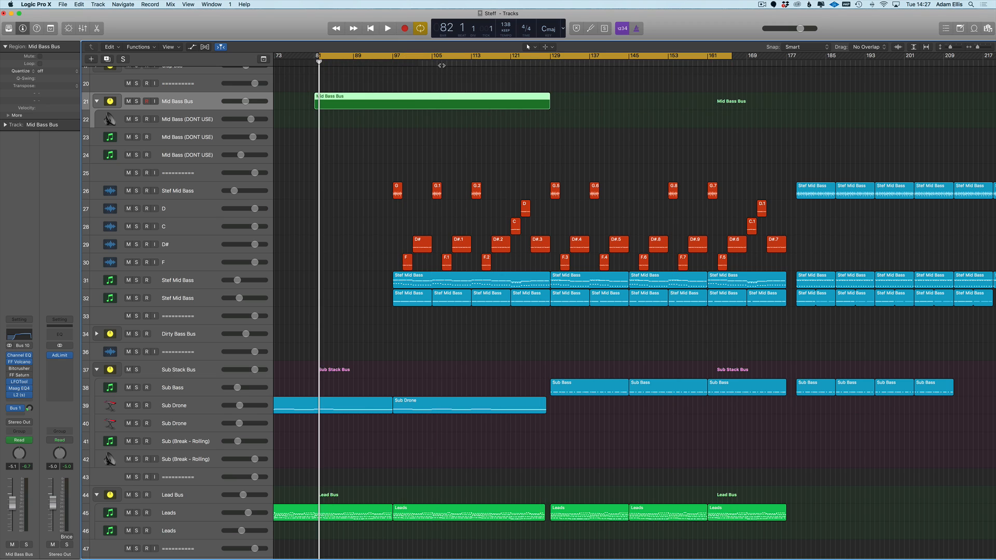
key("a")
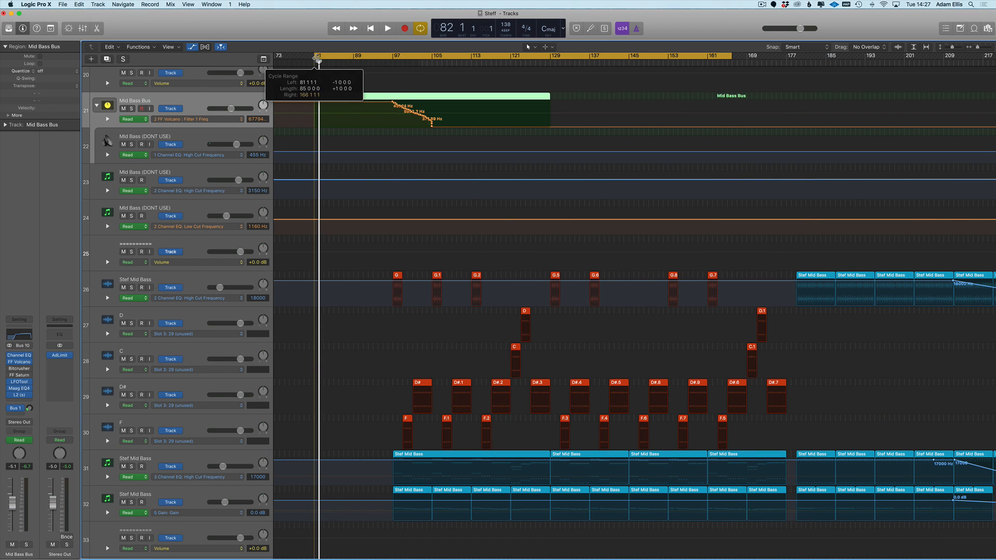
- Move the extended Mid Bass Bus region so it starts at bar 97, and compare it with the filter automation
key("a")
left_click_drag(350, 106, 411, 107)
key("a")
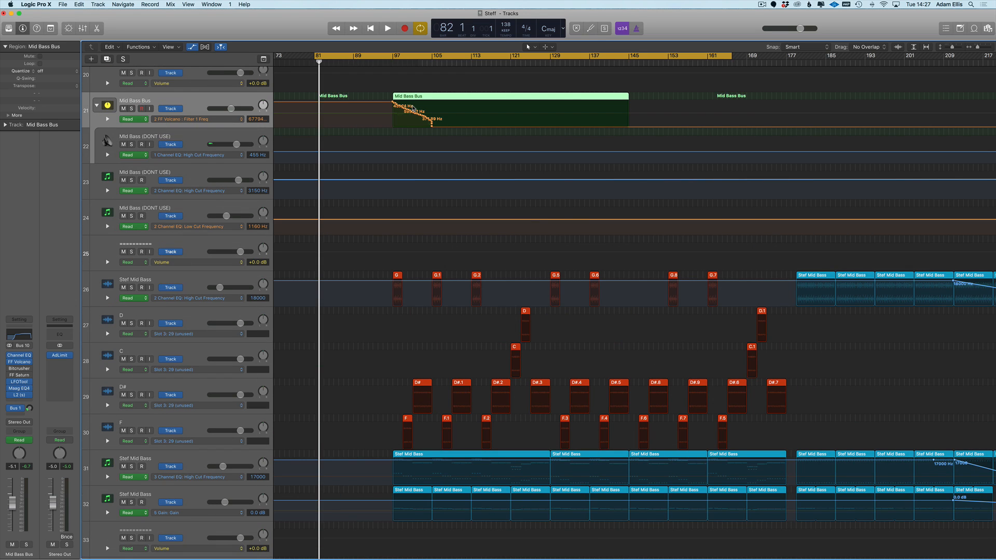
key("a")
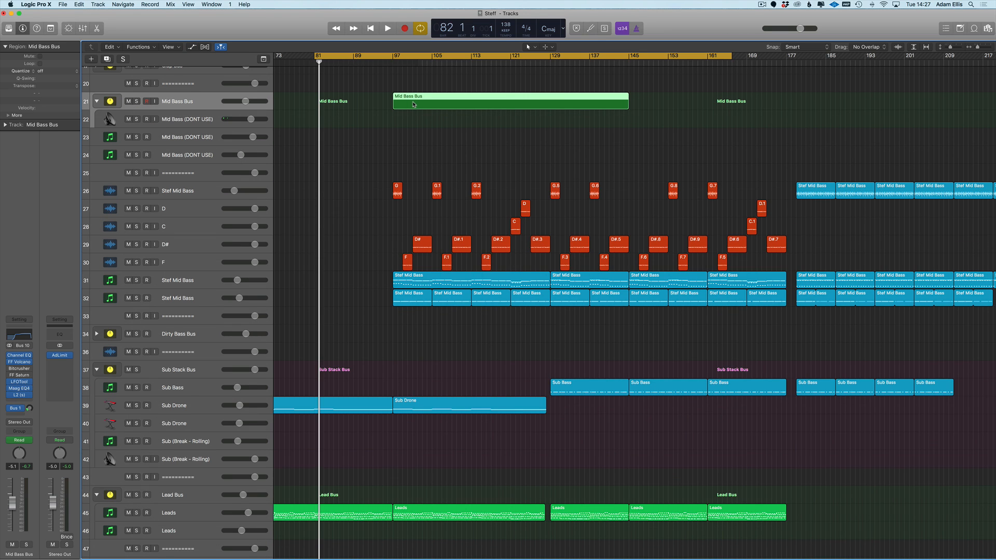
key("a")
key("a")
- Try moving the extended Mid Bass Bus region from bar 97 to bar 113, and undo the move
left_click_drag(430, 105, 508, 110)
key("a")
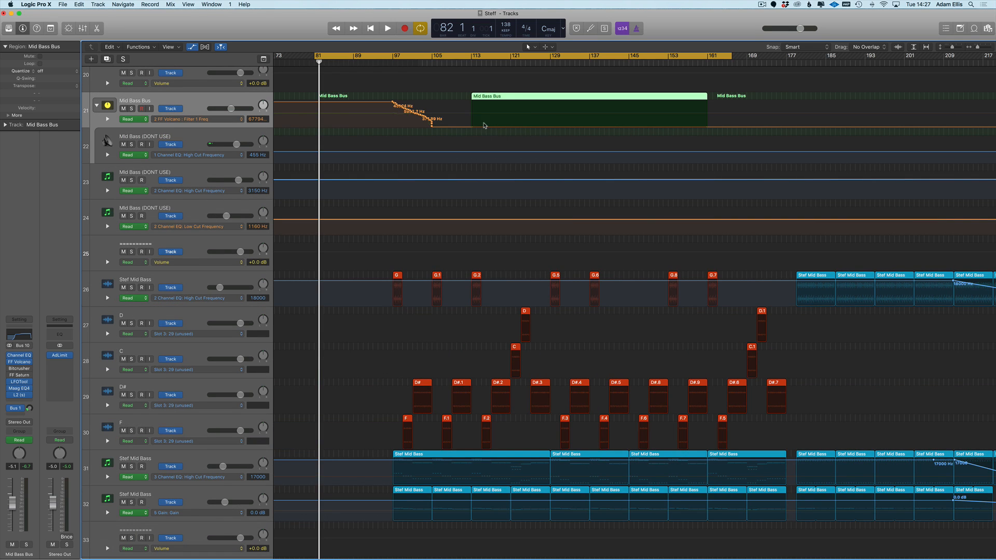
key("a")
key("super+z")
key("a")
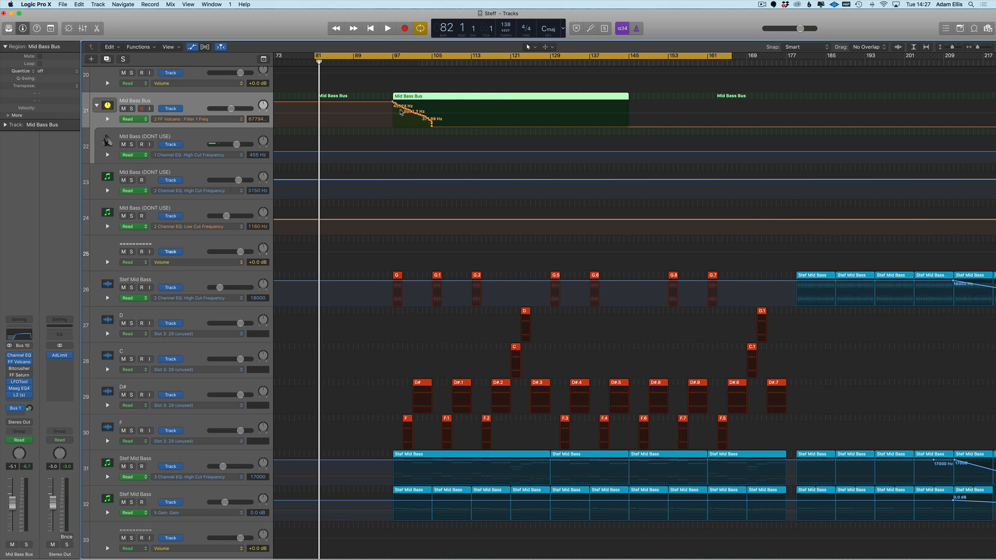
- Extend the start of the Mid Bass Bus region back to bar 89 and deselect it
mouse_move(393, 97)
left_mouse_down()
mouse_move(332, 98)
mouse_move(409, 98)
left_mouse_up()
left_click(461, 113)
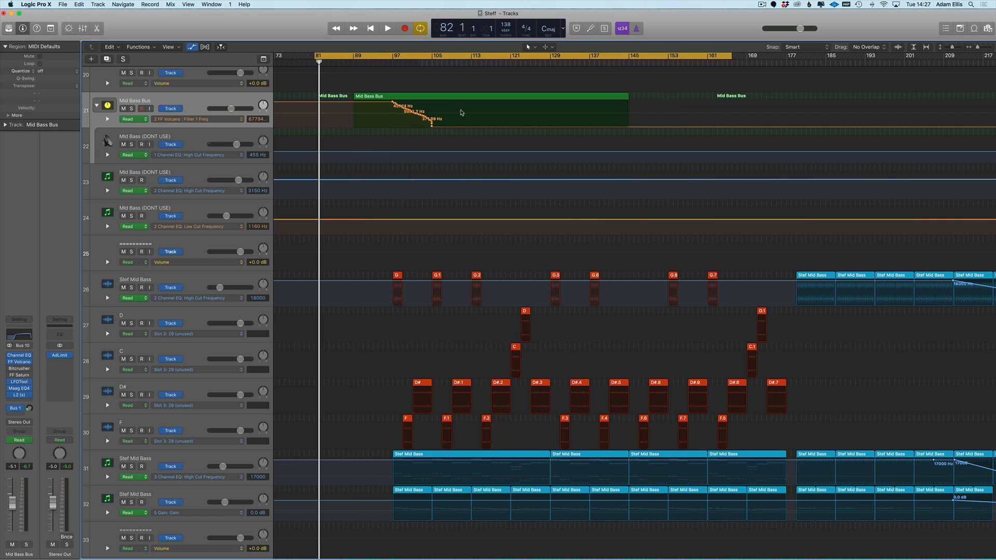
- Check the Mid Bass Bus automation lanes and shift the cycle range to start at bar 89
left_click(108, 120)
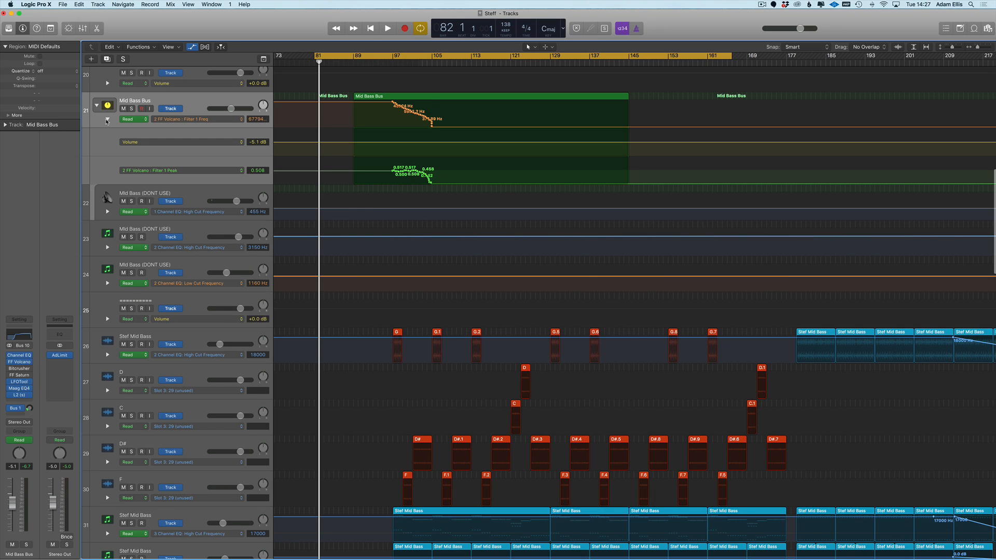
left_click(108, 119)
left_click_drag(377, 54, 416, 55)
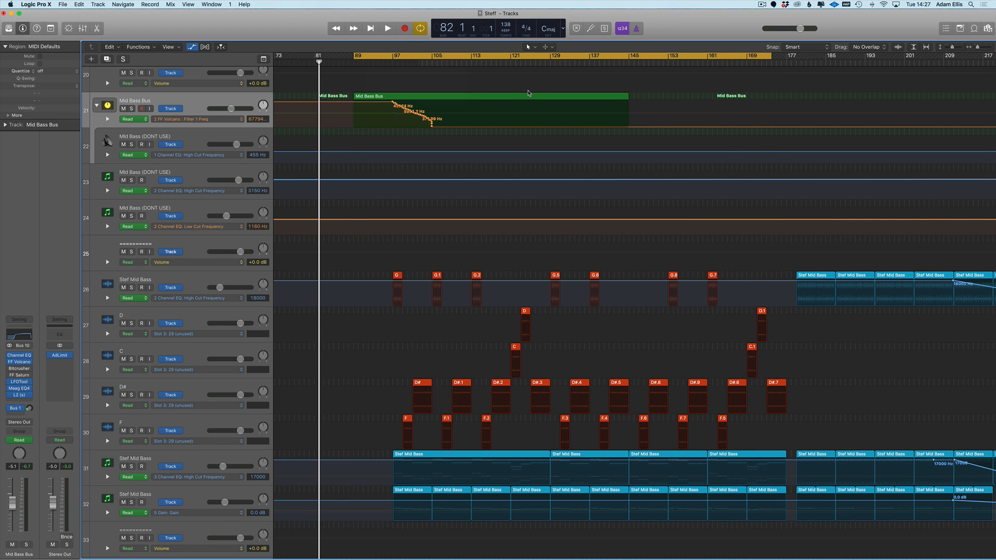
- Try to select the filter sweep automation on the Mid Bass Bus, undo the change, and hide automation
left_click_drag(375, 86, 362, 138)
key("super+z")
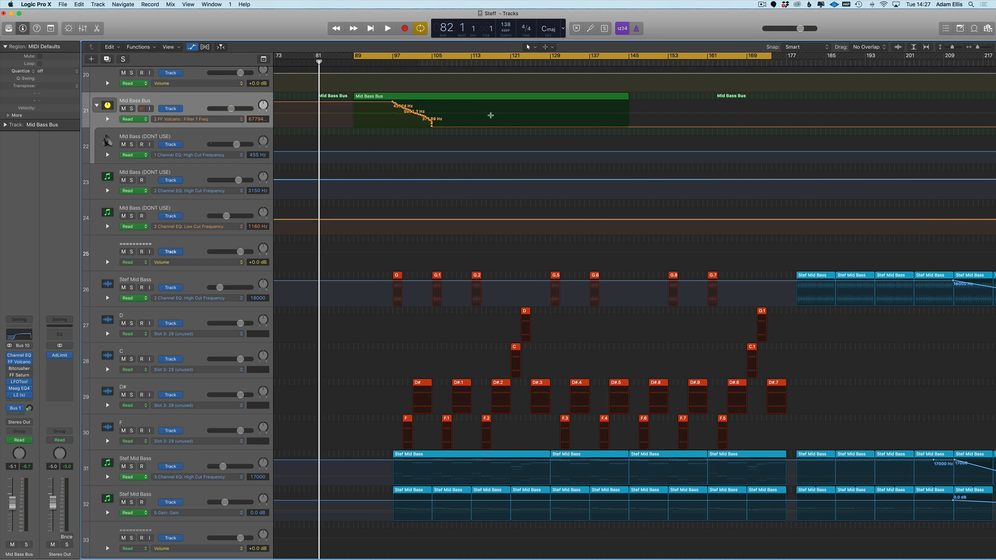
key("super+a")
key("a")
- Try to shift the filter automation points within the Mid Bass Bus region to a later position, and undo the change
left_click(378, 196)
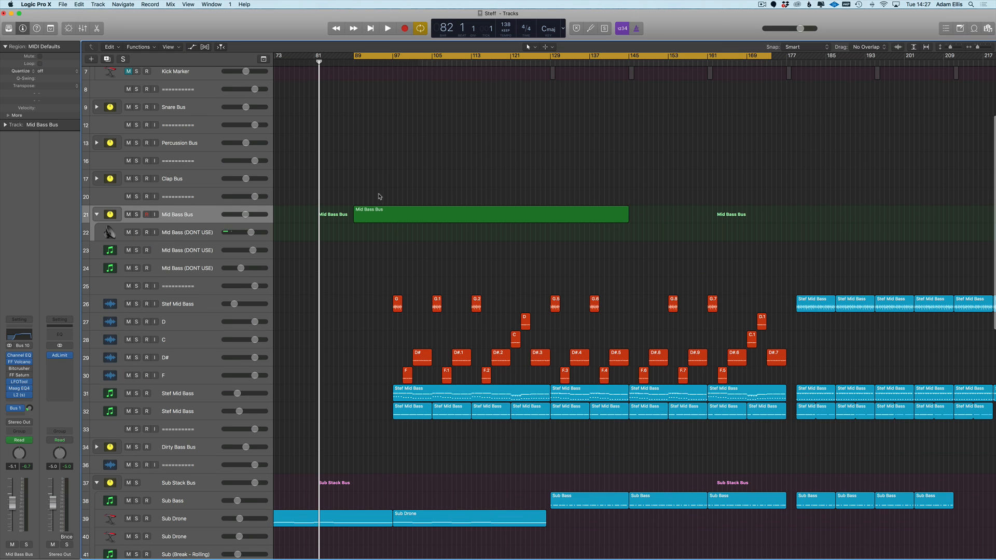
left_click(374, 217)
left_click(345, 217)
left_click(358, 214)
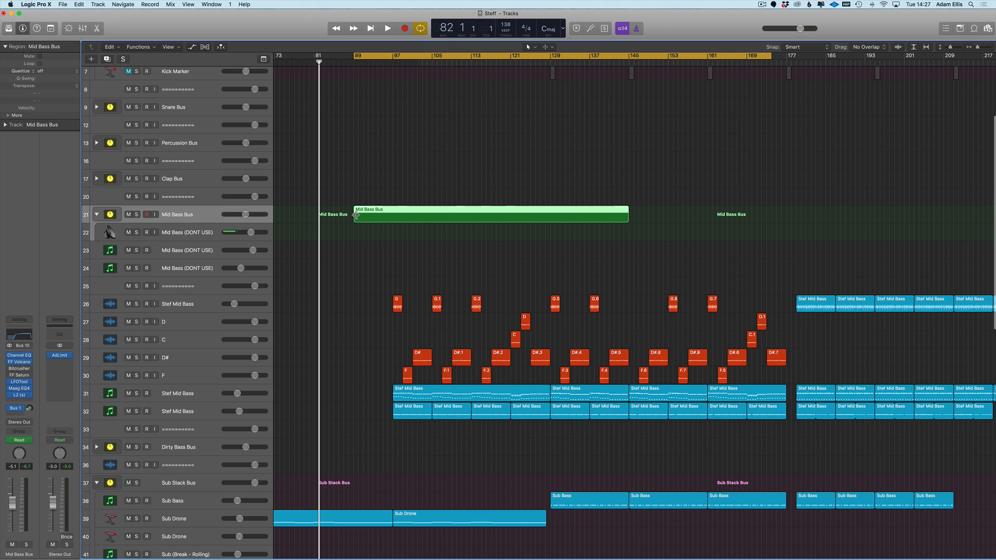
key("a")
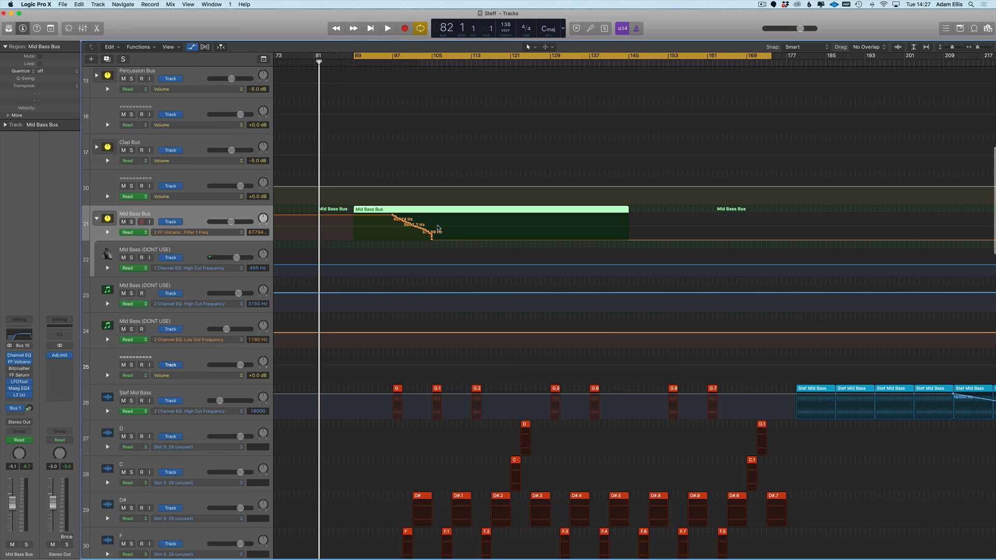
left_click(472, 247)
left_click(361, 214)
left_click_drag(392, 215, 418, 215)
key("super+z")
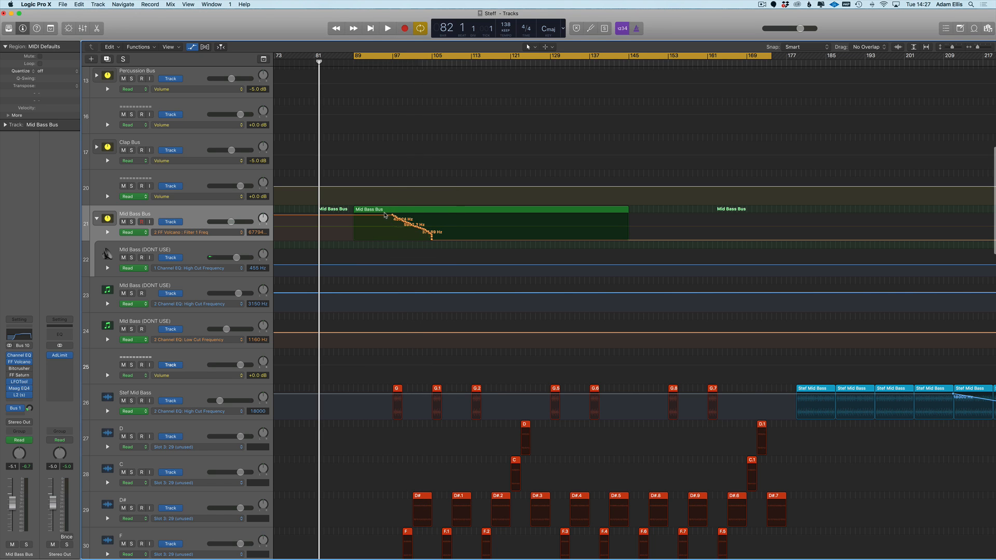
- Delete the Mid Bass Bus region and remove the FF Volcano 2 plug-in from the bus
left_click_drag(458, 250, 354, 208)
key("a")
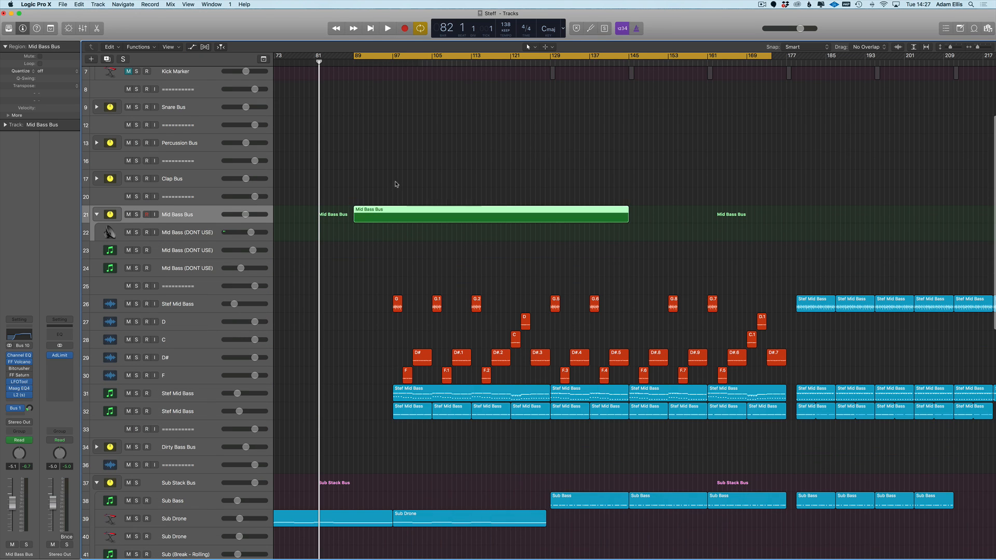
left_click(30, 361)
key("a")
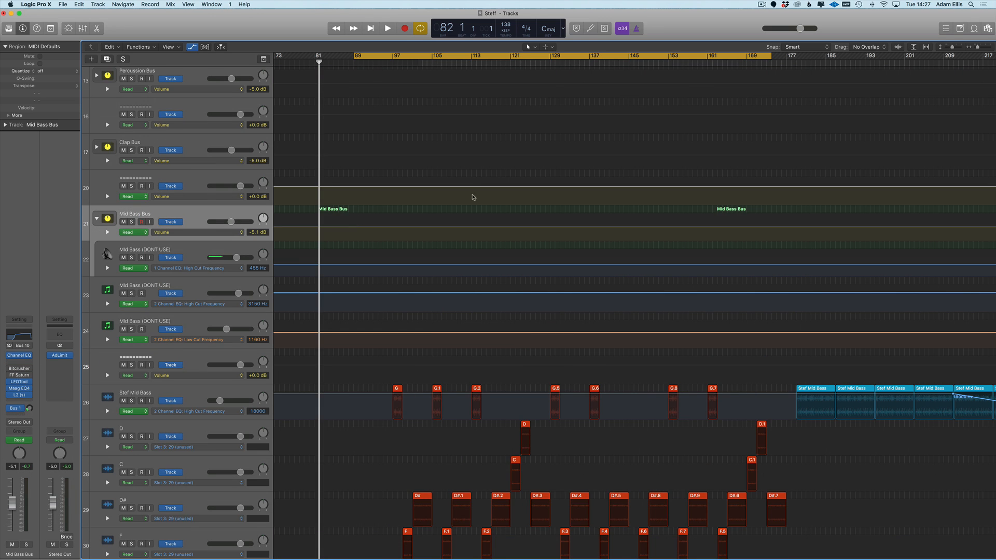
- Choose the Channel EQ High Cut Frequency as the Mid Bass Bus automation parameter, and hide automation
key("a")
key("a")
key("a")
left_click(205, 232)
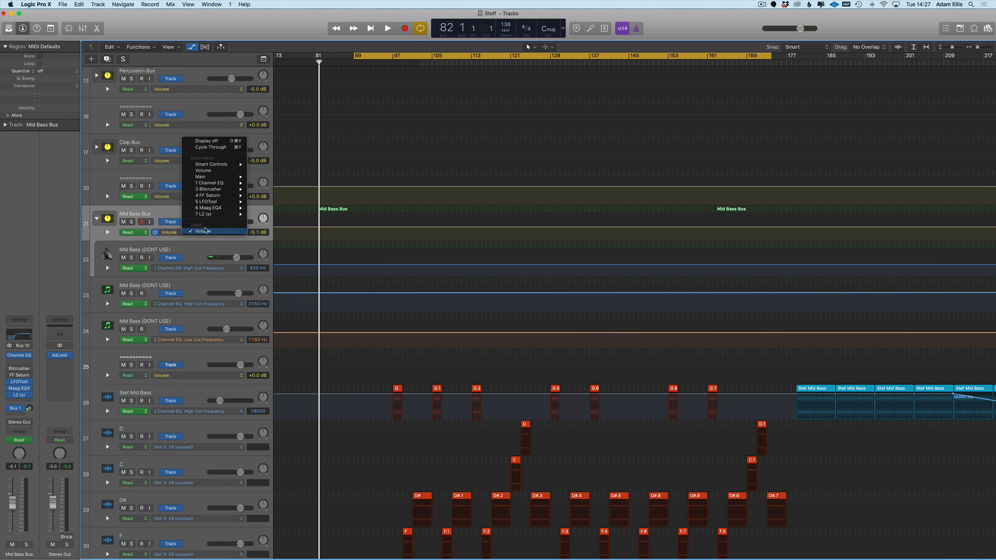
mouse_move(223, 184)
left_click(268, 183)
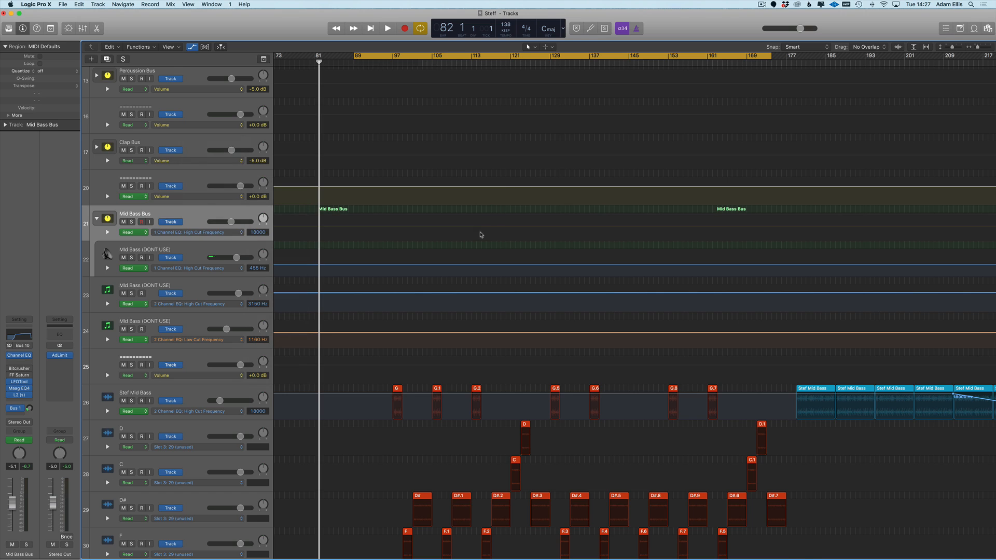
key("a")
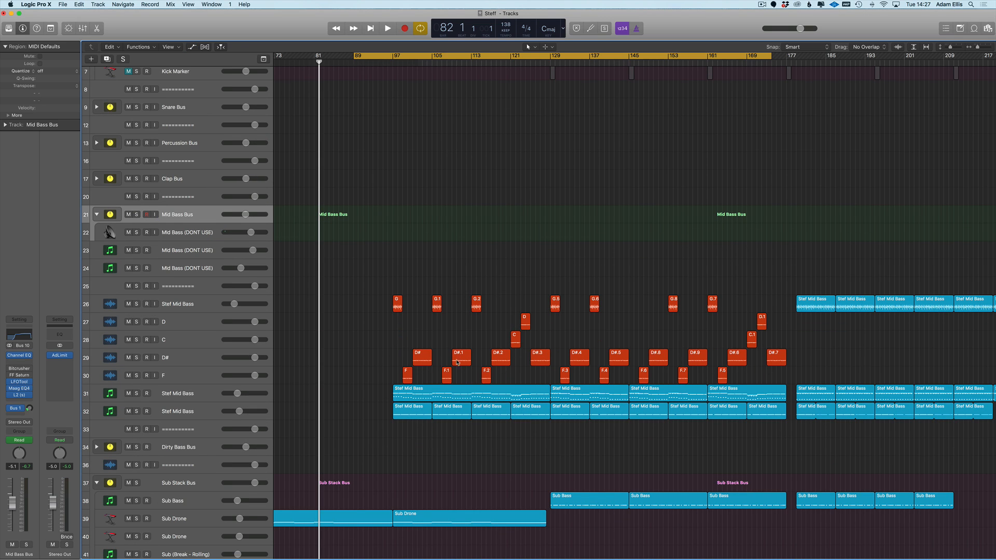
- Start playback, divide the Stef Mid Bass region at bar 113, and delete all mid bass regions before that bar
key("space")
key("t")
key("i")
left_click(474, 400)
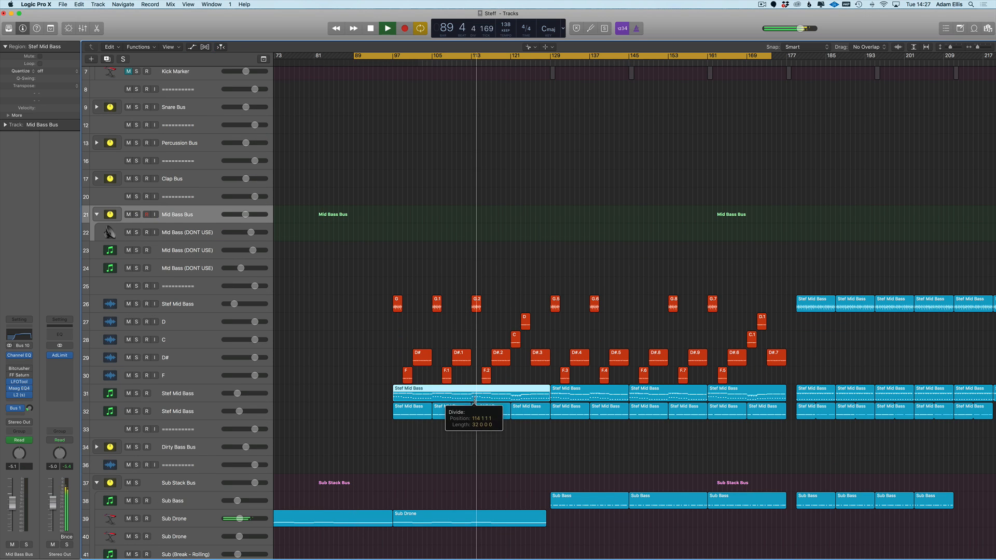
key("t")
key("t")
left_click_drag(470, 278, 392, 409)
key("Delete")
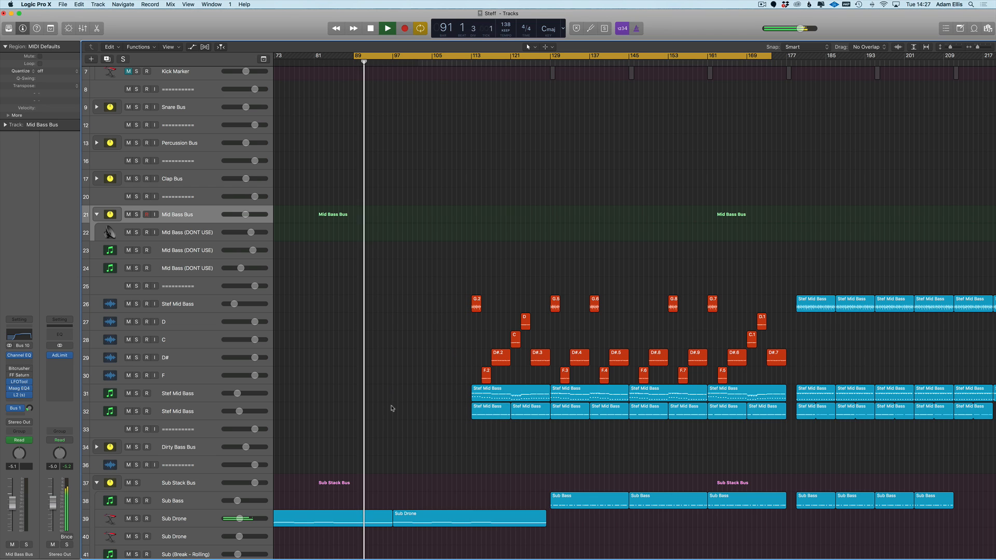
- Add an 18000 Hz high cut automation point on the Mid Bass Bus near bar 112, and shorten the cycle range to end at bar 129
key("a")
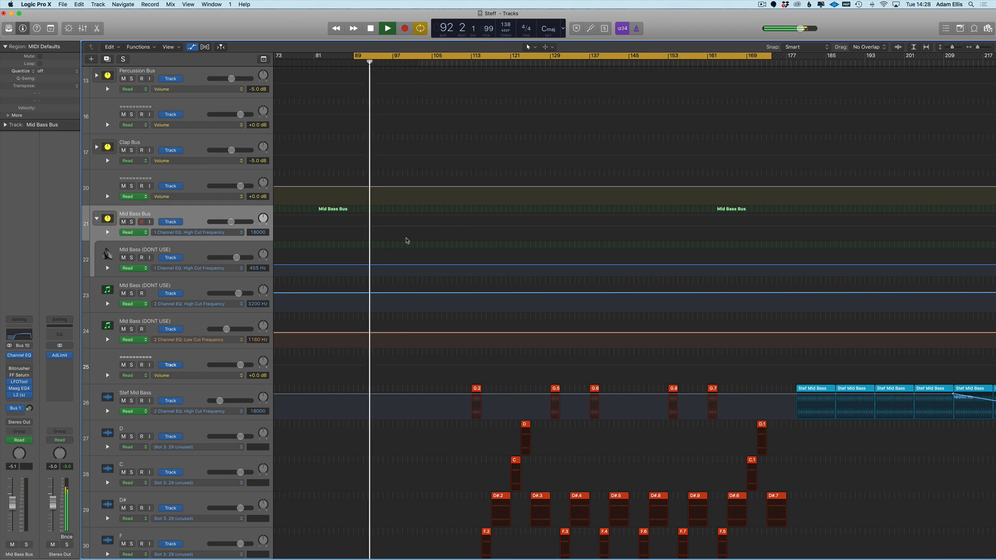
left_click(468, 238)
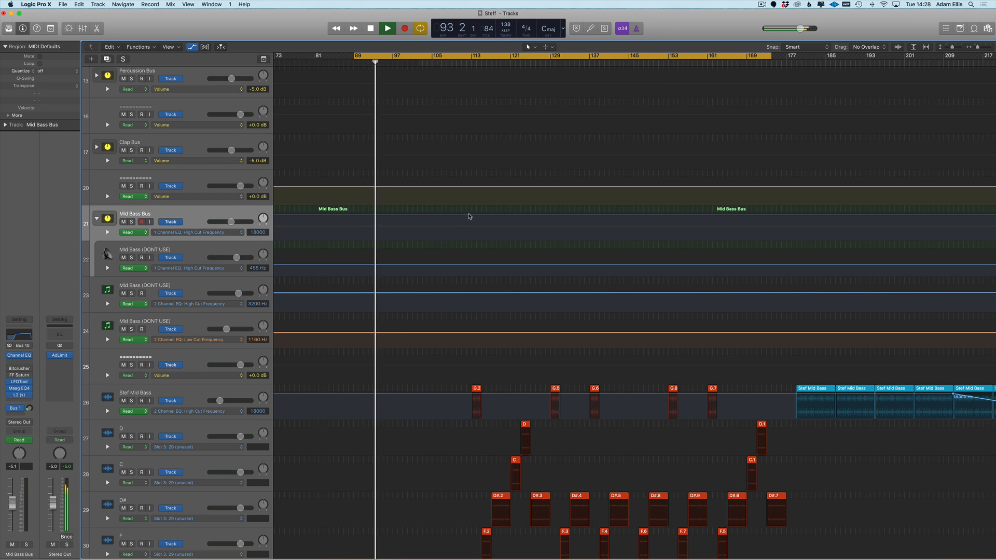
scroll(469, 216, "up", 10)
left_click_drag(771, 55, 550, 55)
scroll(534, 194, "down", 10)
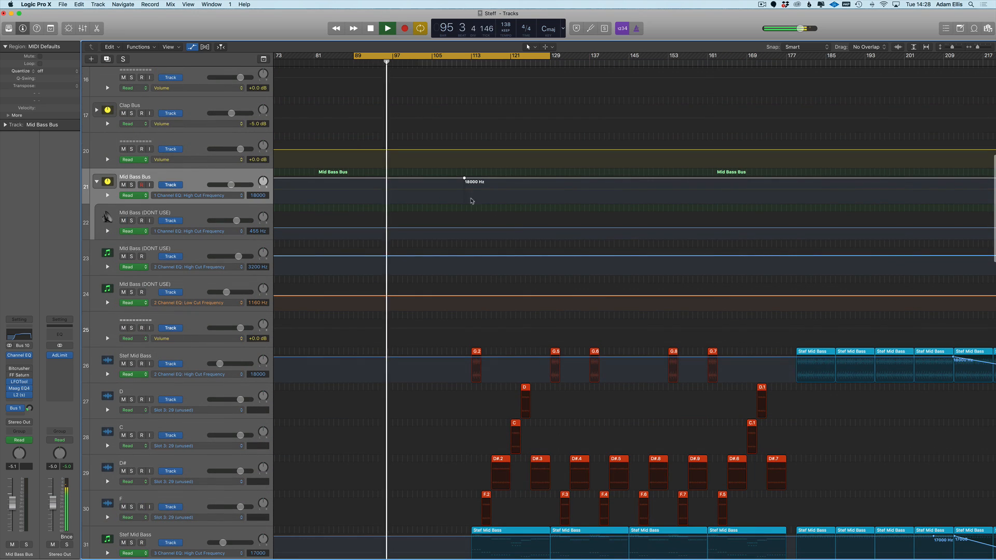
- Add 18000 Hz high cut automation points on the Mid Bass Bus near bars 86 and 108, and hide automation
left_click(342, 179)
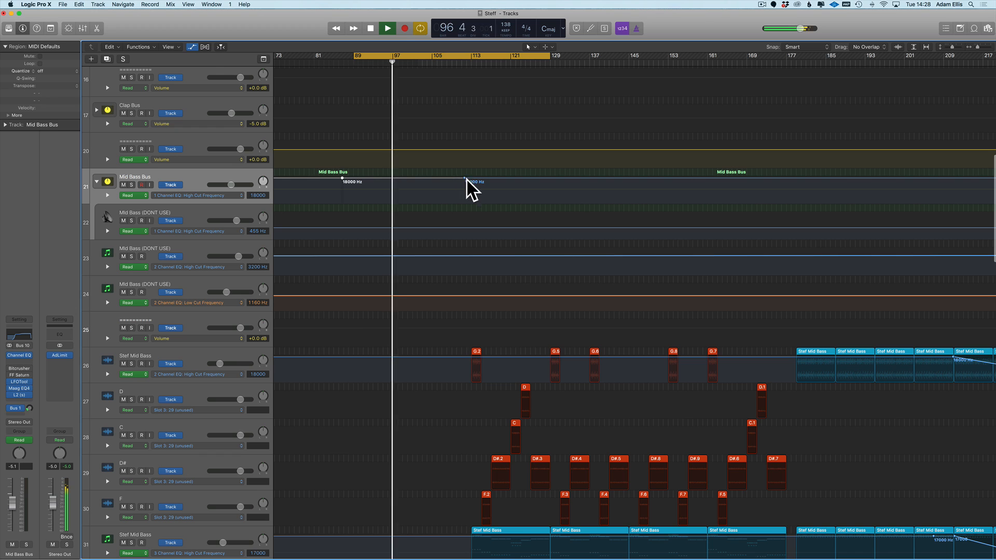
scroll(371, 192, "down", 5)
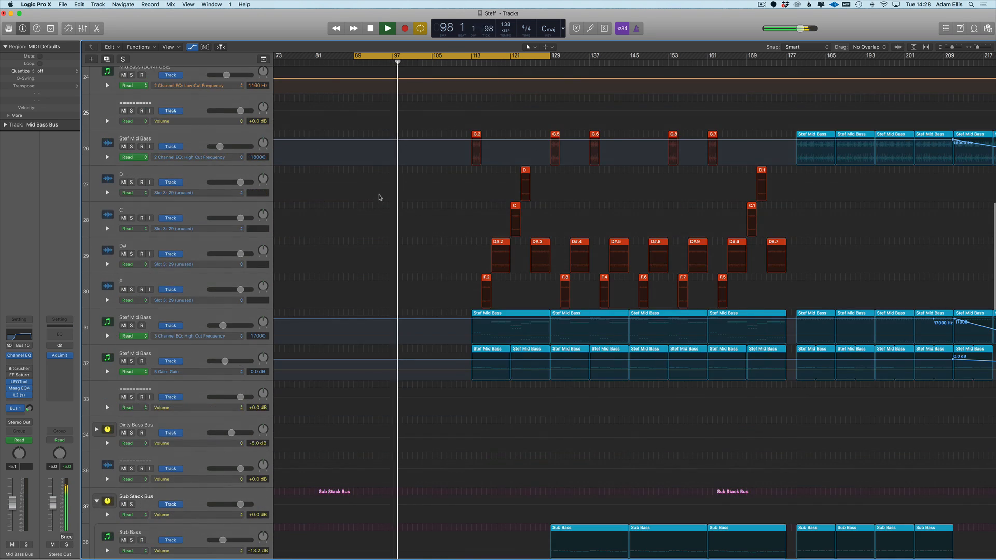
scroll(380, 197, "up", 3)
left_click(451, 81)
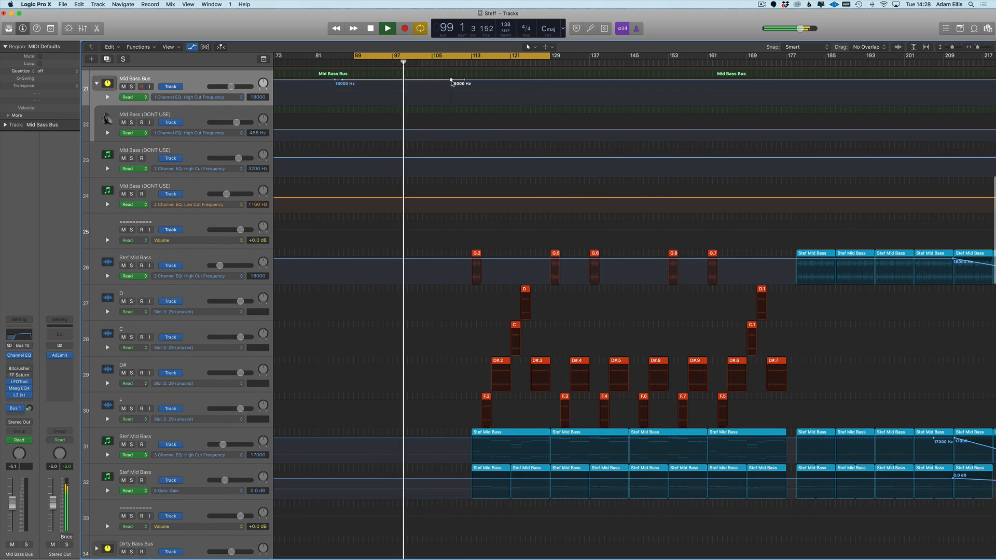
left_click_drag(451, 80, 550, 80)
key("a")
scroll(572, 166, "right", 5)
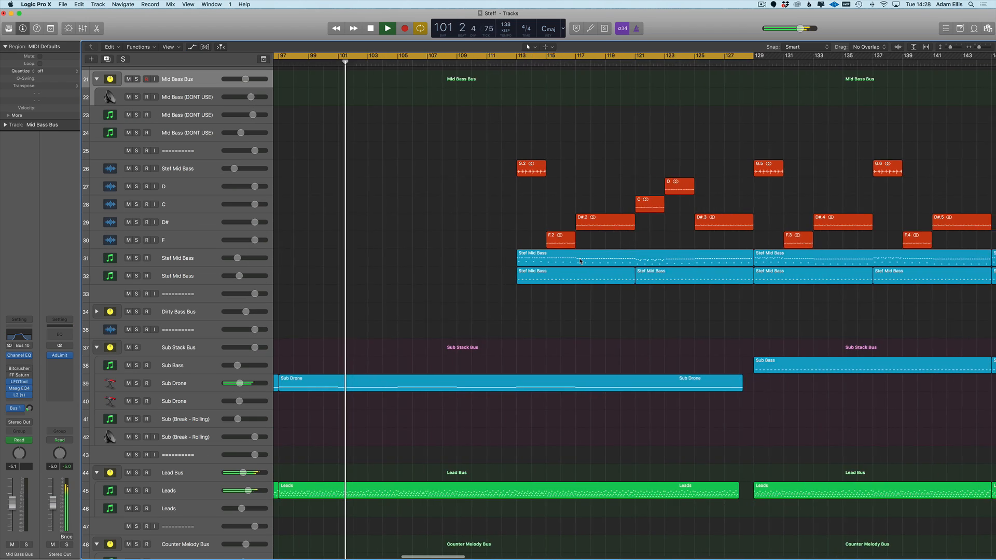
- Stop playback and create a duplicate of the Kick (Midi) track directly below the original
key("super+Left")
key("super+Left")
scroll(565, 254, "right", 3)
scroll(440, 212, "up", 10)
scroll(445, 209, "left", 9)
key("space")
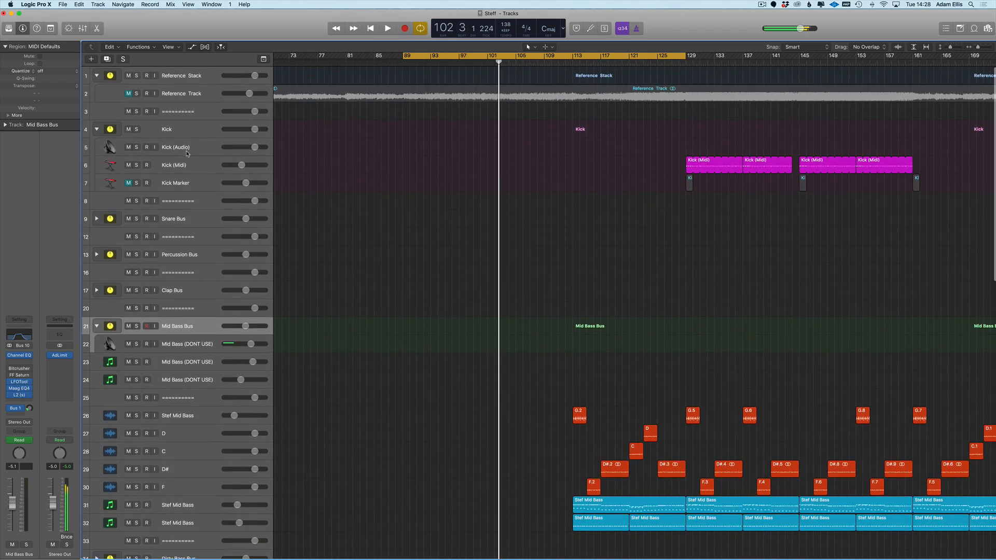
left_click(187, 153)
scroll(193, 161, "right", 9)
left_click(195, 167)
key("super+d")
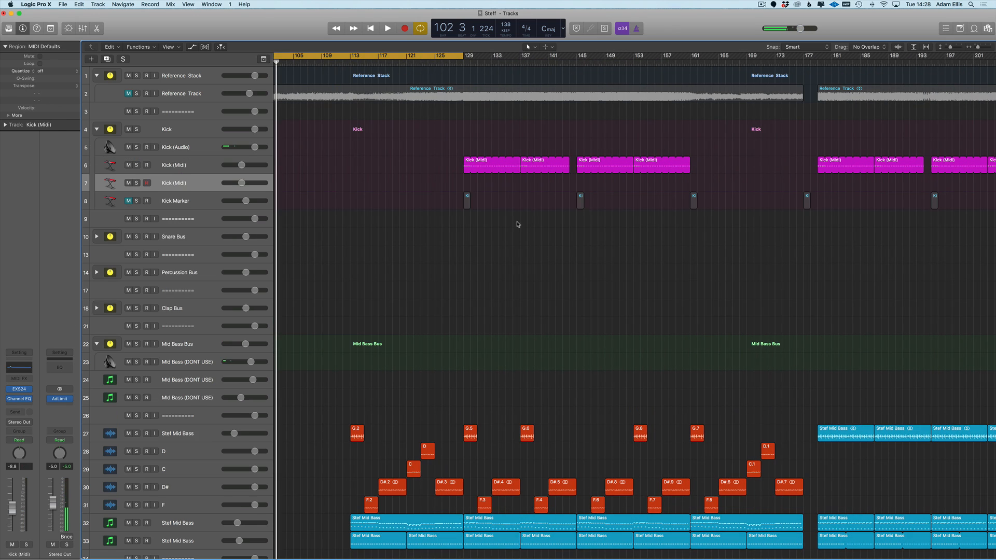
- Copy the Kick (Midi) region to the duplicate track so it loops from bar 113 to 128, and open it in the Piano Roll
scroll(472, 164, "left", 3)
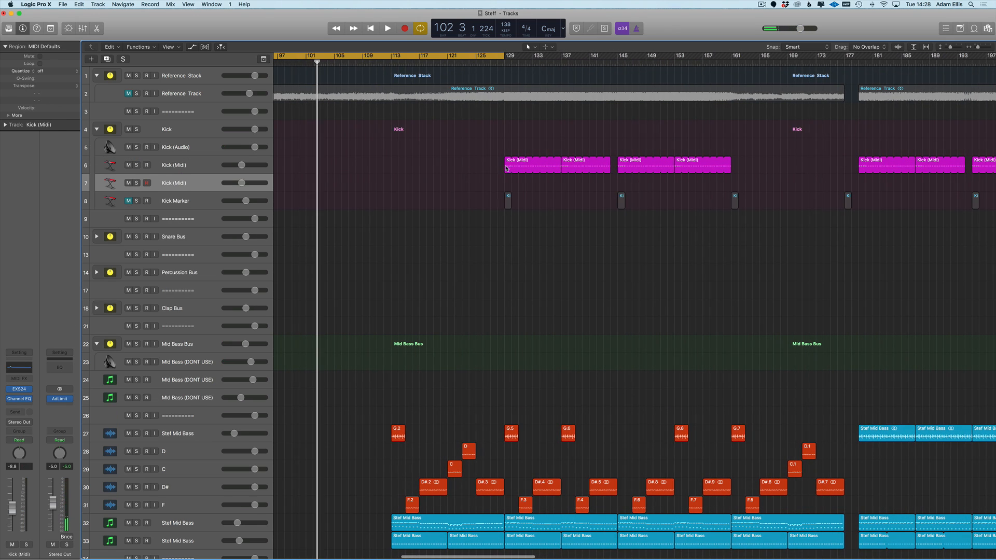
mouse_move(507, 168)
left_mouse_down()
mouse_move(393, 166)
mouse_move(393, 181)
mouse_move(450, 182)
mouse_move(392, 181)
mouse_move(497, 184)
left_mouse_up()
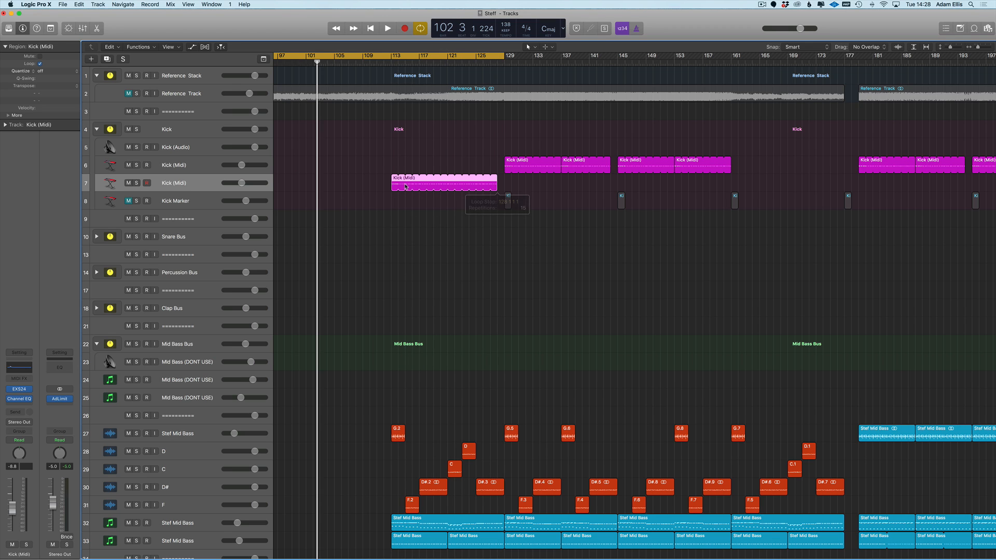
double_click(396, 186)
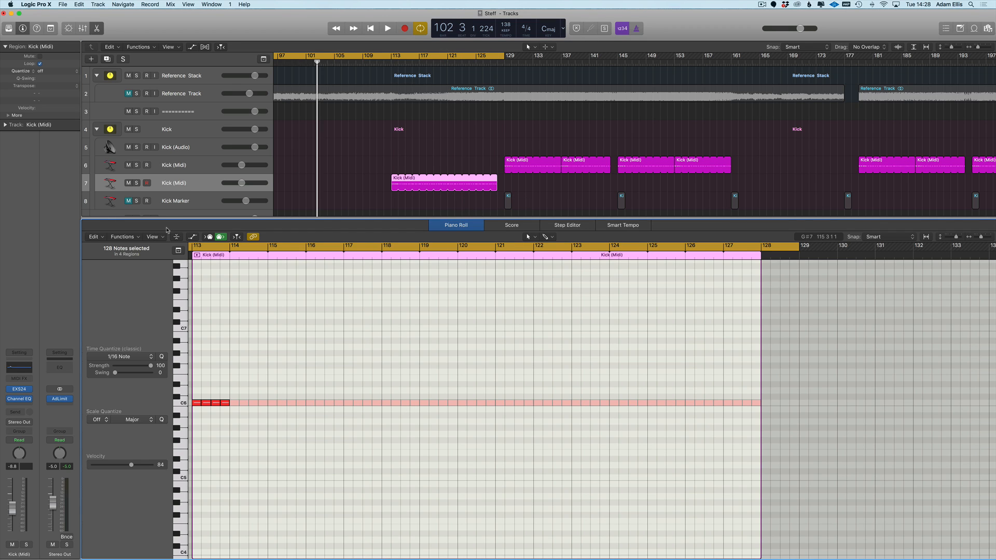
- Rename the duplicated kick track as Kick (Roll)
double_click(182, 184)
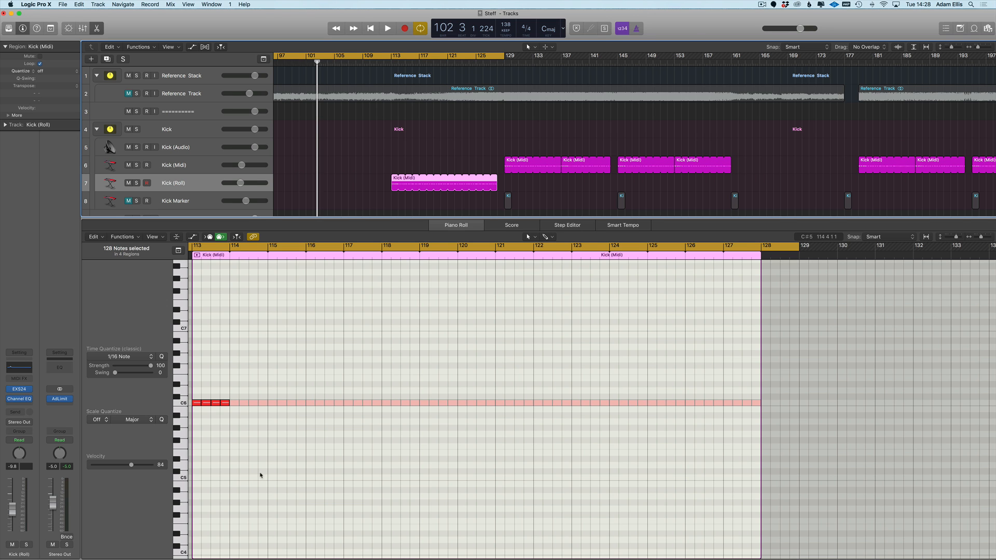
left_click(260, 475)
scroll(254, 478, "up", 8)
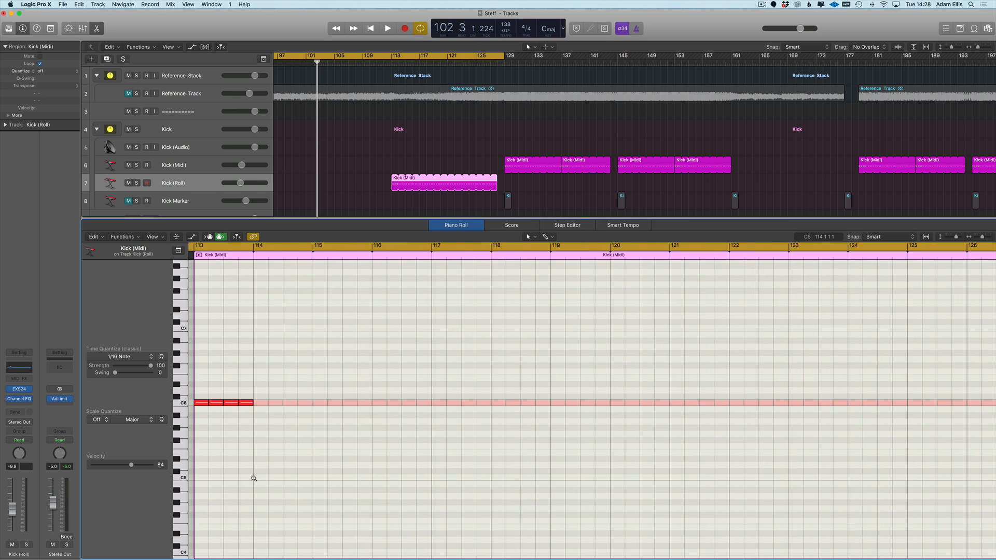
- Enable the low cut at 180 Hz and the high cut at 18000 Hz in the Kick (Roll) Channel EQ
left_click(200, 182)
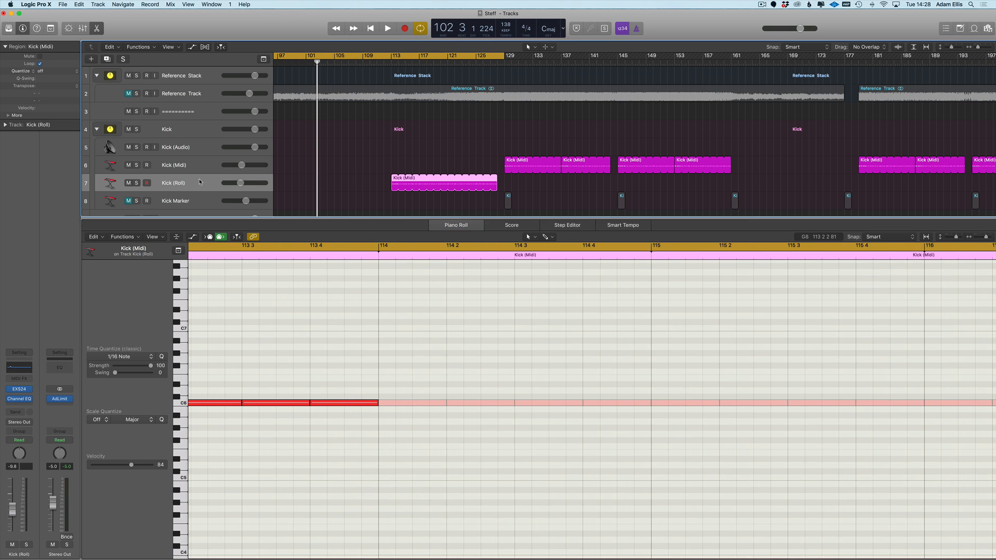
left_click(19, 368)
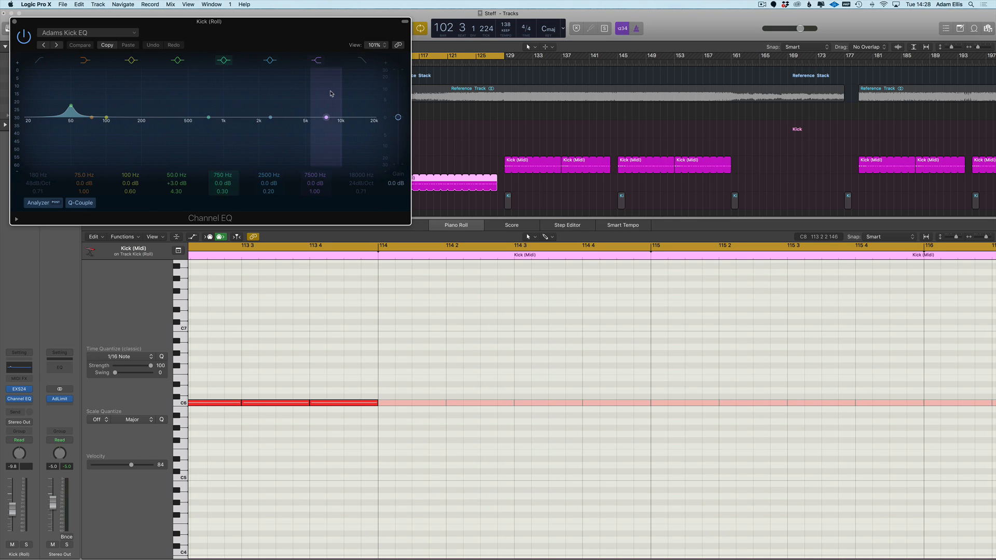
left_click(39, 60)
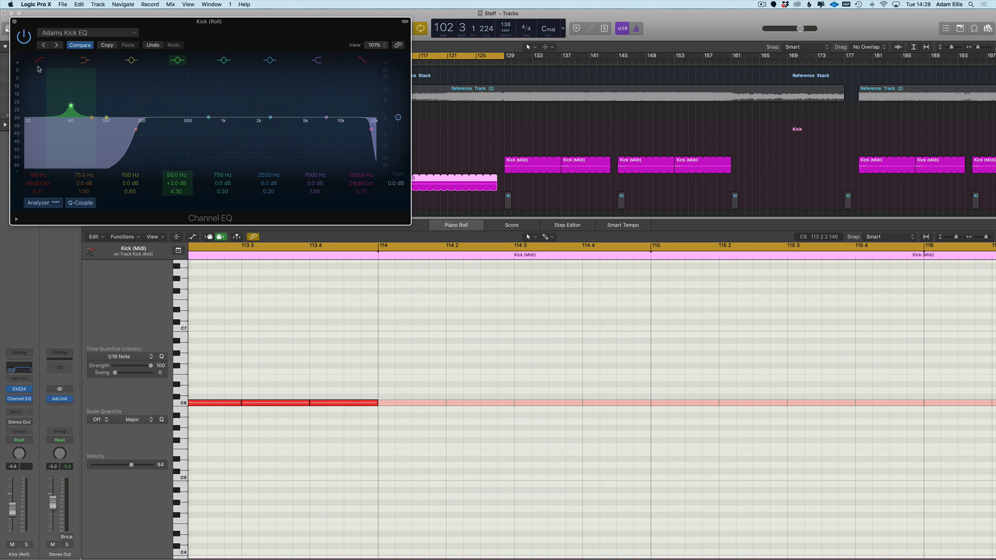
key("super+w")
- Shorten the four C6 kick notes and duplicate them to fill bar 113 with sixteen evenly spaced sixteenth-note hits
key("super+a")
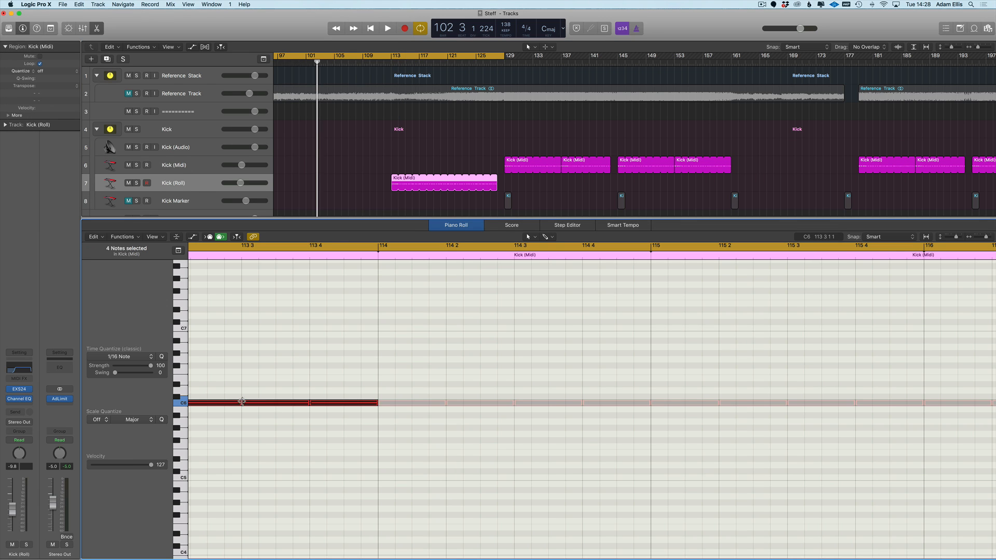
scroll(265, 397, "down", 3)
scroll(260, 393, "right", 1)
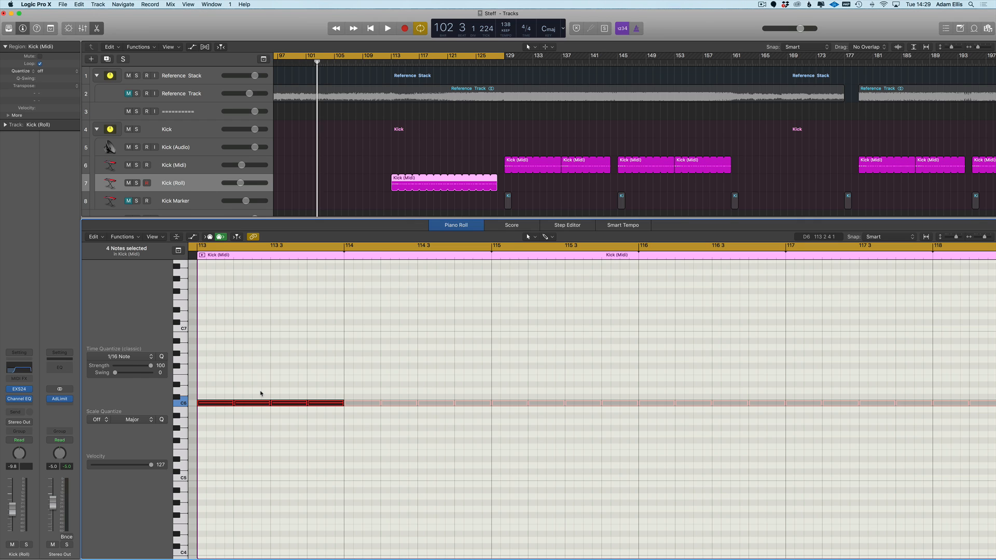
left_click_drag(269, 404, 227, 405)
key("super+Right")
key("super+Right")
left_click_drag(224, 403, 246, 404)
key("super+z")
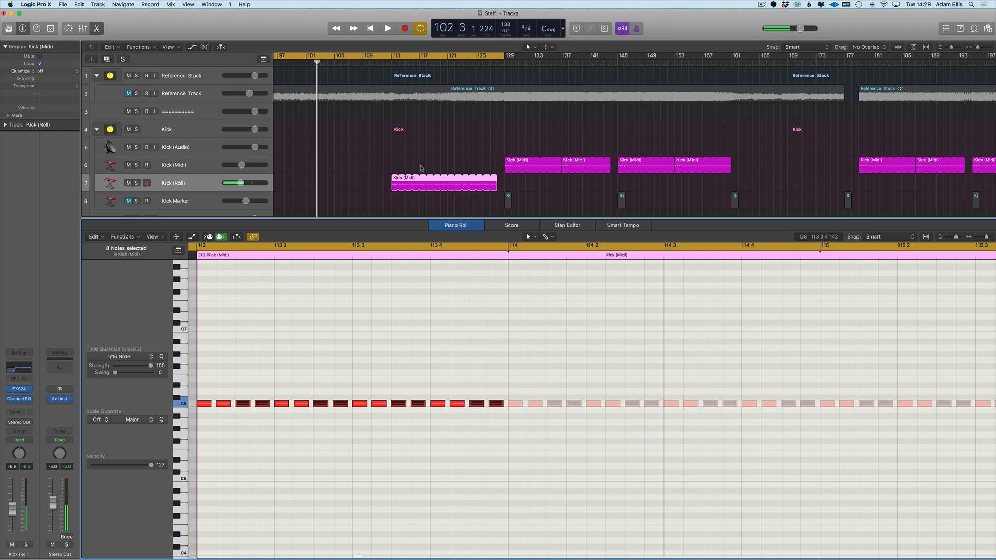
- Start playback and automate the Kick (Roll) Channel EQ high cut, dropping to about 415 Hz near bar 112 and rising to 18000 Hz at bar 128
key("a")
key("space")
scroll(222, 193, "down", 2)
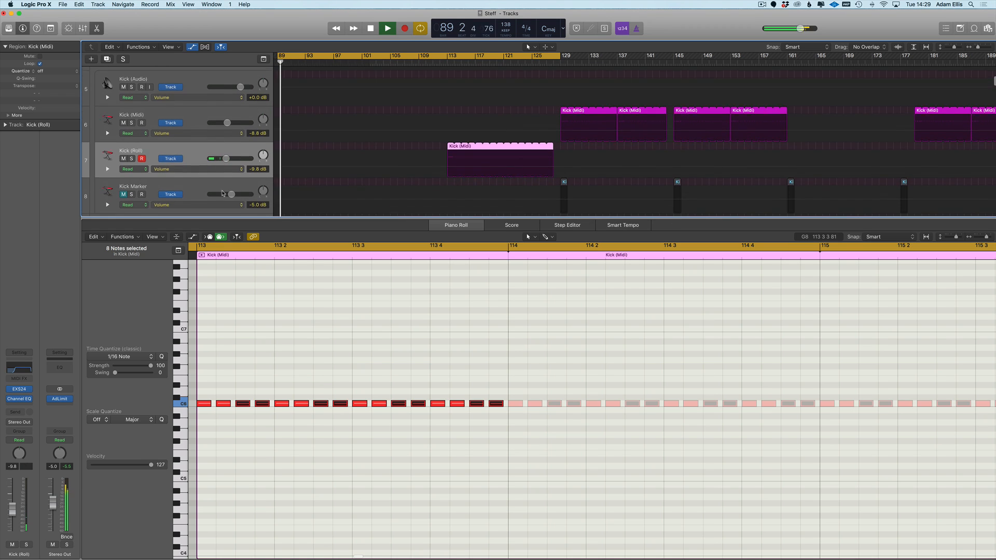
scroll(222, 193, "up", 1)
left_click(195, 178)
mouse_move(223, 238)
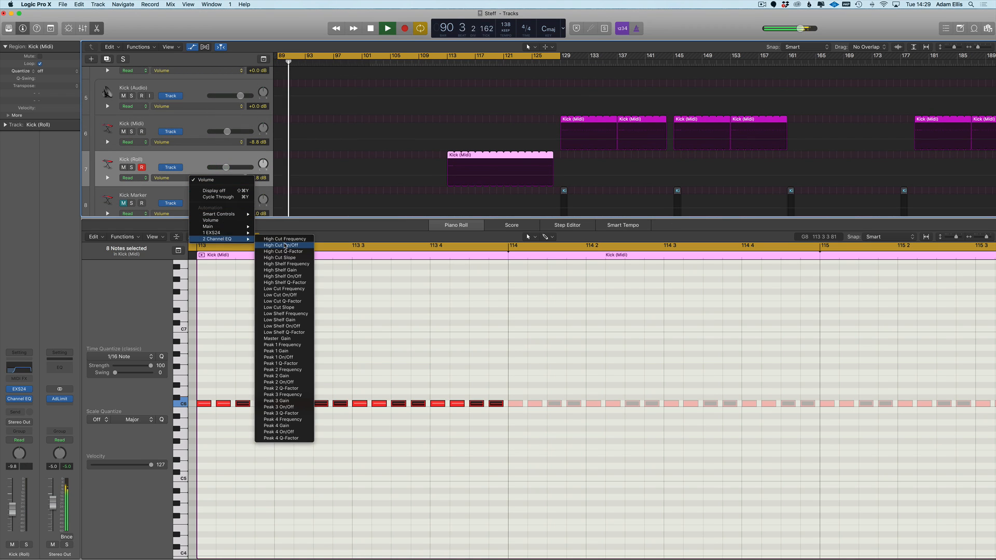
left_click(301, 239)
left_click(553, 164)
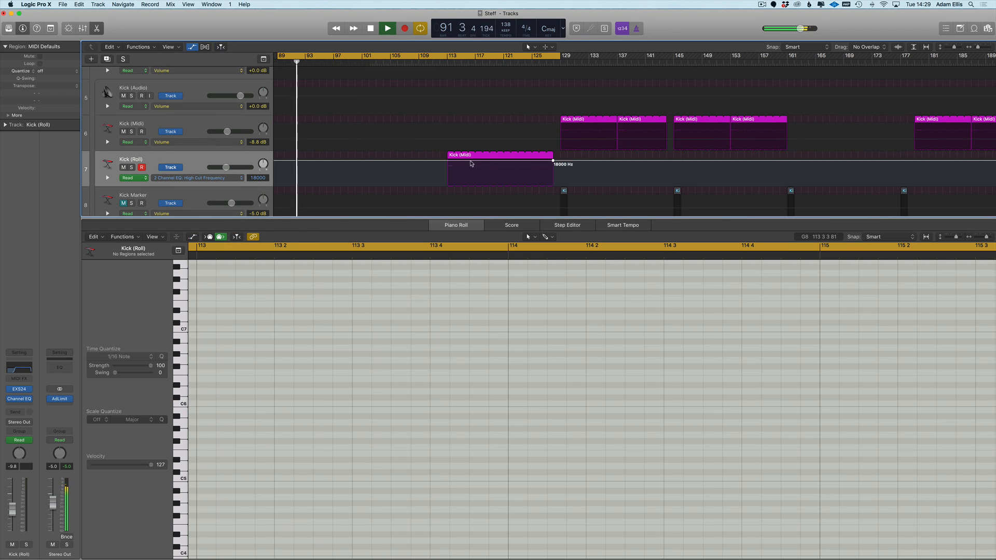
left_click_drag(431, 161, 292, 179)
- Add a Channel EQ Low Cut Frequency automation lane to Kick (Roll) and raise the low cut from 180 Hz just before bar 113
left_click(107, 178)
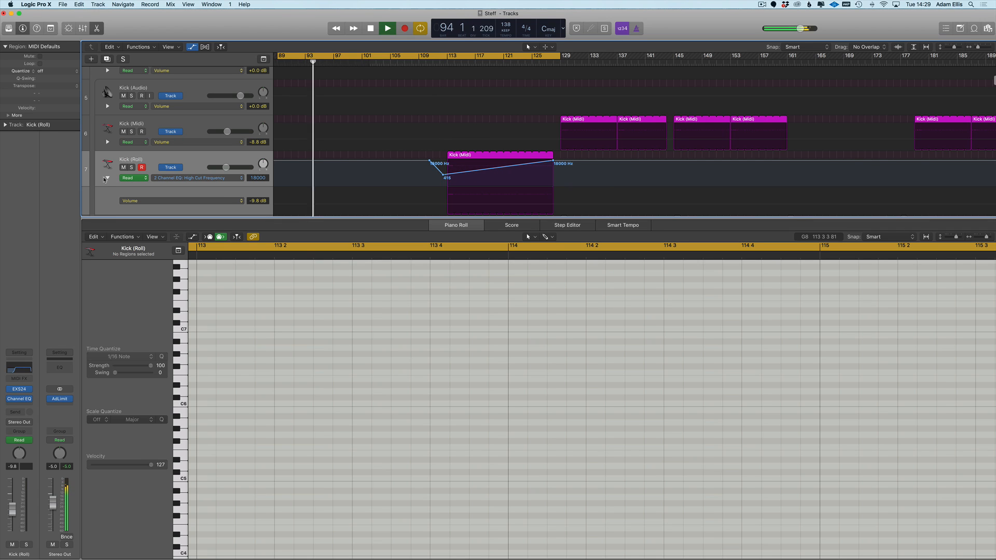
left_click(221, 201)
mouse_move(269, 259)
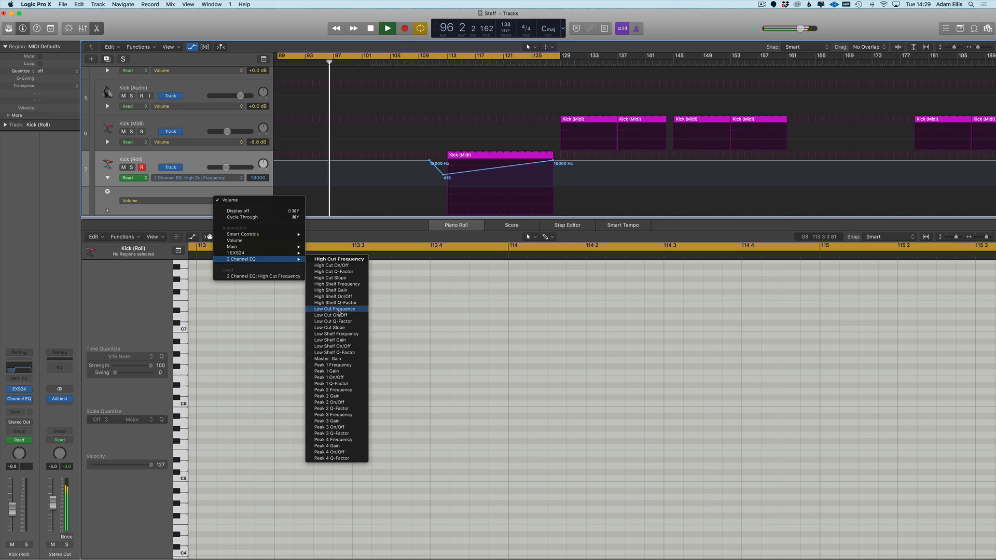
left_click(506, 195)
left_click(438, 207)
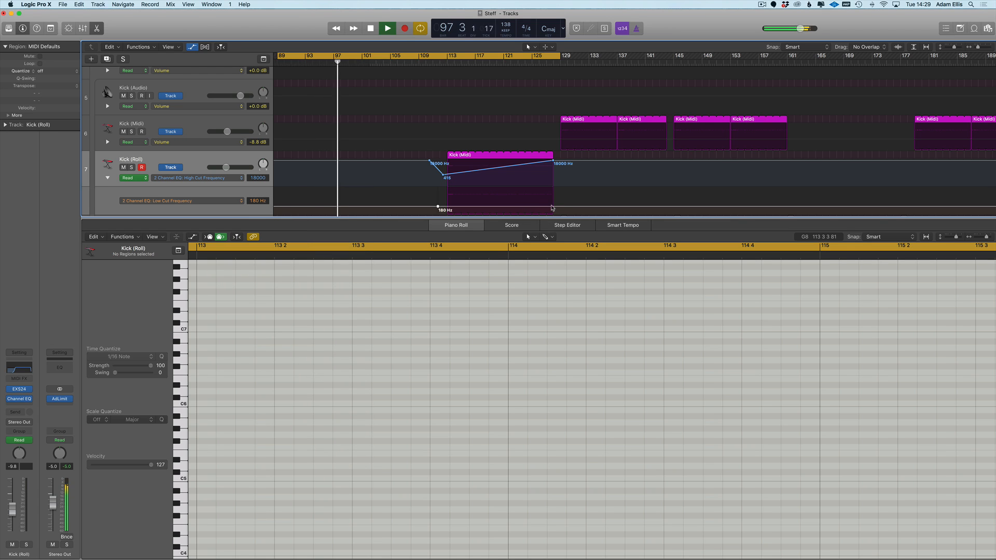
left_click(430, 207)
left_click_drag(444, 206, 443, 194)
- Move playback to just before bar 113, hide automation and close the Piano Roll
left_click(440, 63)
key("a")
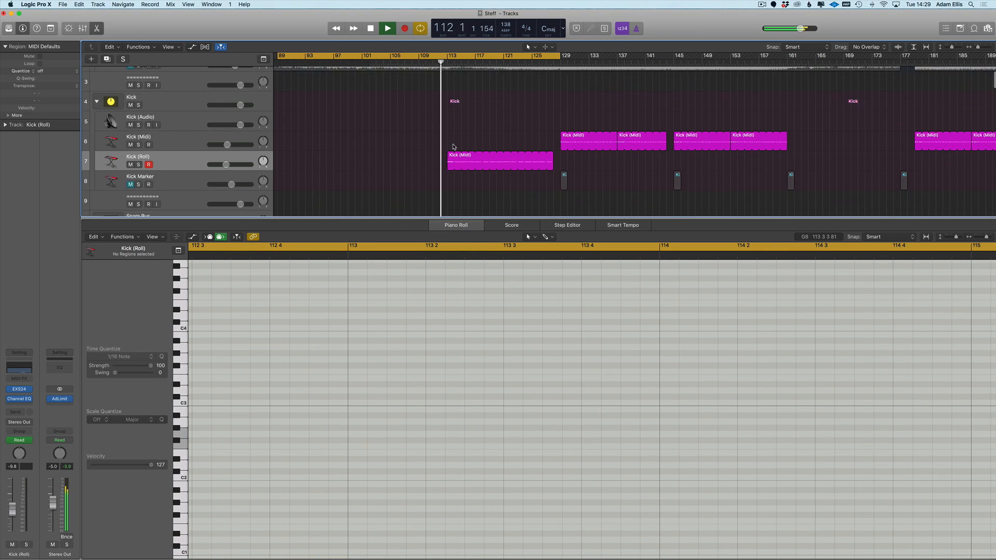
key("p")
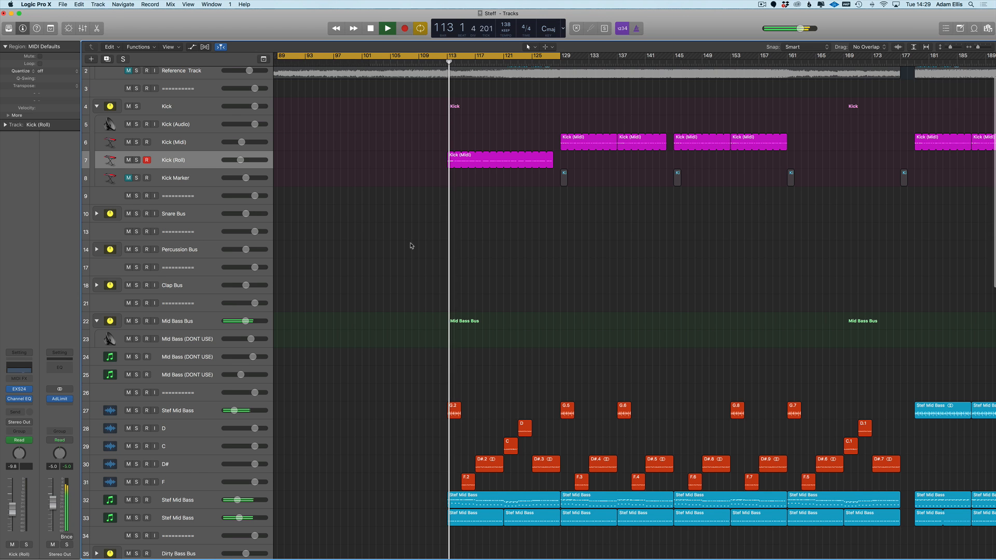
- Trim the D# region and the two Stef Mid Bass regions ending at bar 129, leaving a short gap before that bar
key("super+Left")
scroll(404, 242, "up", 3)
key("super+Left")
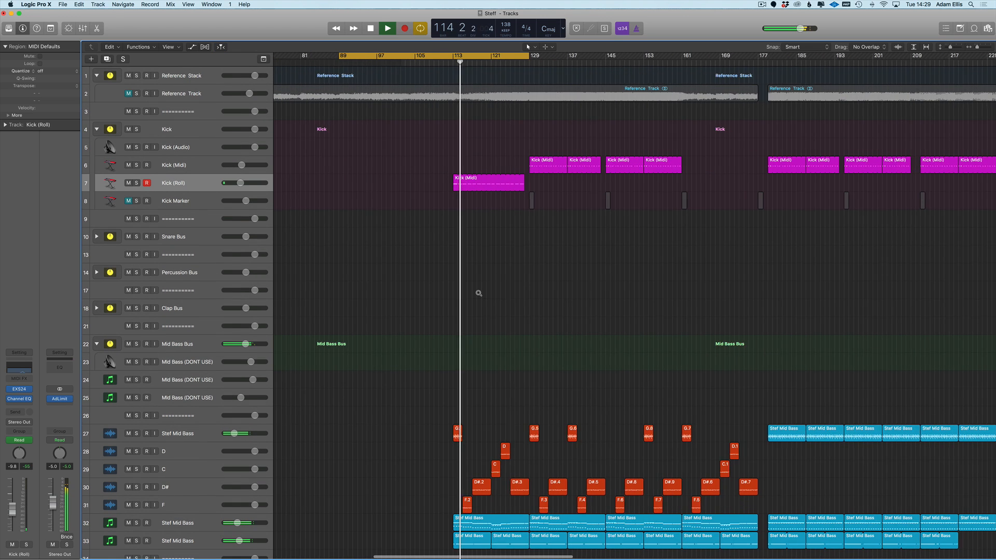
key("super+Right")
key("super+Right")
scroll(534, 306, "down", 4)
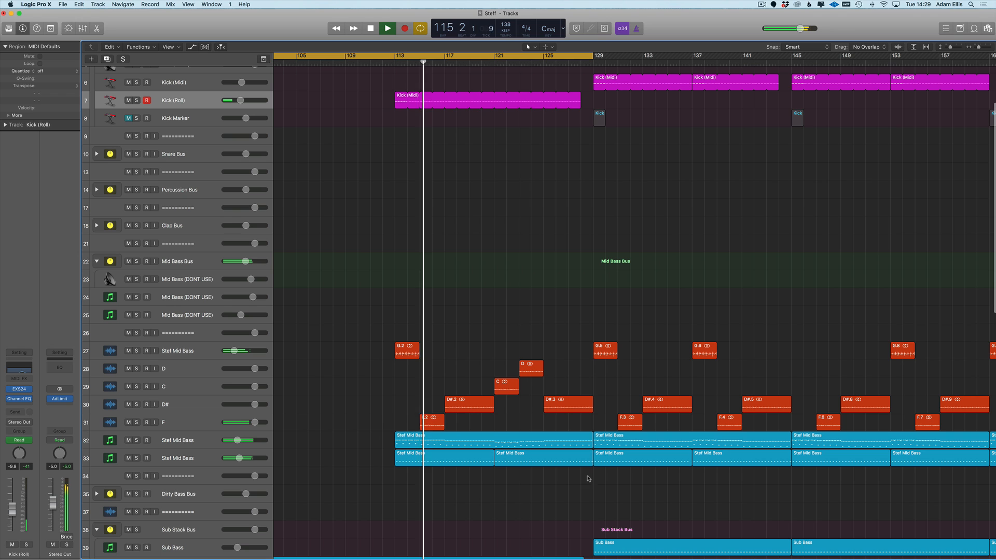
left_click(585, 399)
scroll(580, 490, "down", 1)
left_click_drag(578, 490, 579, 395)
scroll(579, 396, "down", 2)
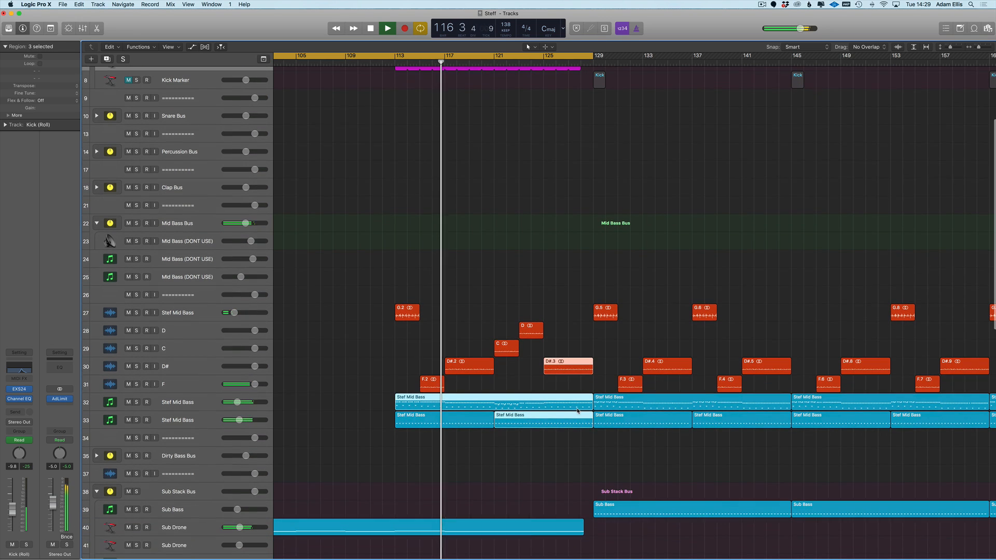
key("super+Right")
key("super+Right")
scroll(593, 373, "up", 1)
scroll(764, 375, "right", 5)
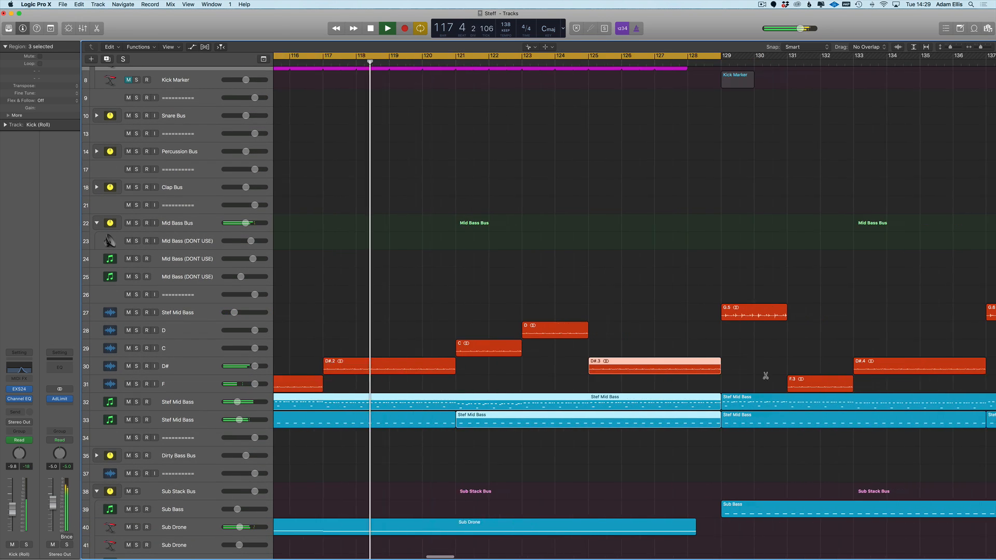
left_click_drag(592, 368, 597, 368)
scroll(573, 485, "down", 4)
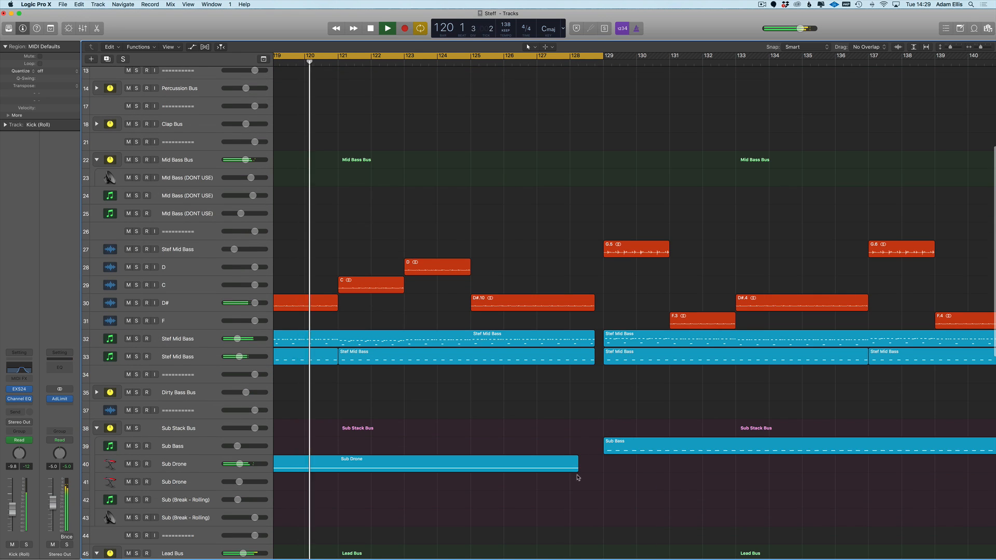
scroll(578, 476, "down", 2)
key("t")
key("t")
- Automate the Sub Drone's ES2 MMF Cutoff from 1.000 near bar 116 to about 0.482 just before bar 129, returning to 1.000, and hide automation
left_click(506, 463)
scroll(501, 443, "left", 2)
key("a")
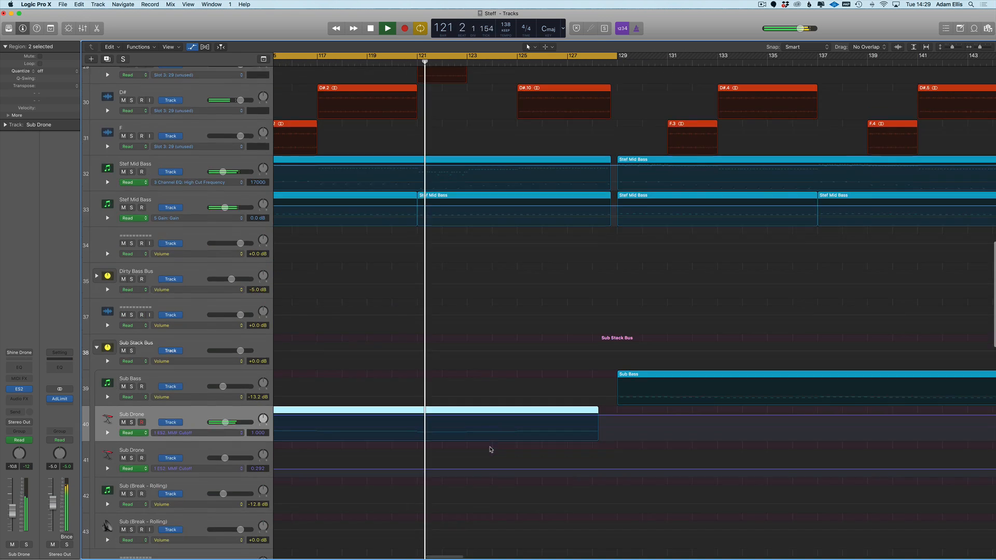
scroll(491, 451, "down", 5)
left_click(485, 411)
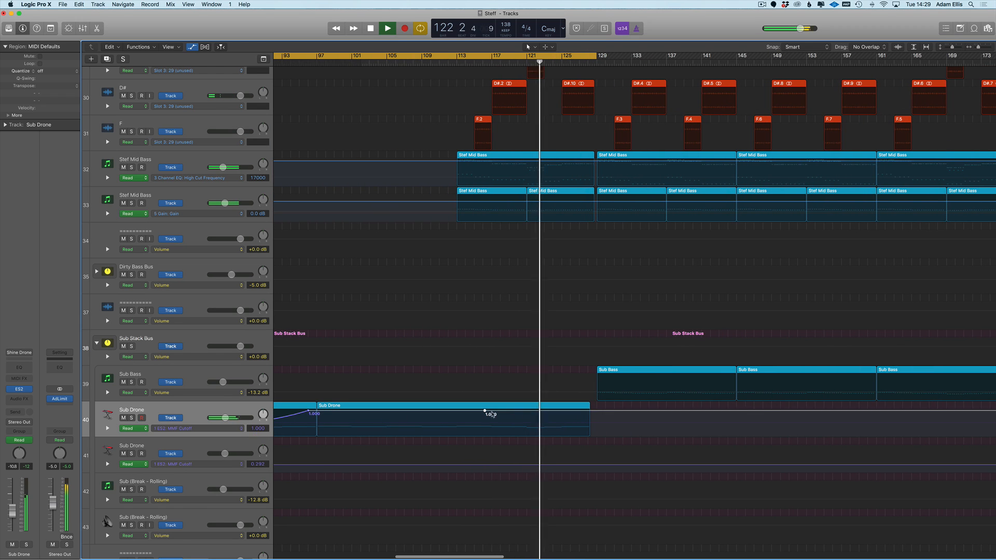
left_click(605, 414)
left_click_drag(595, 411, 595, 424)
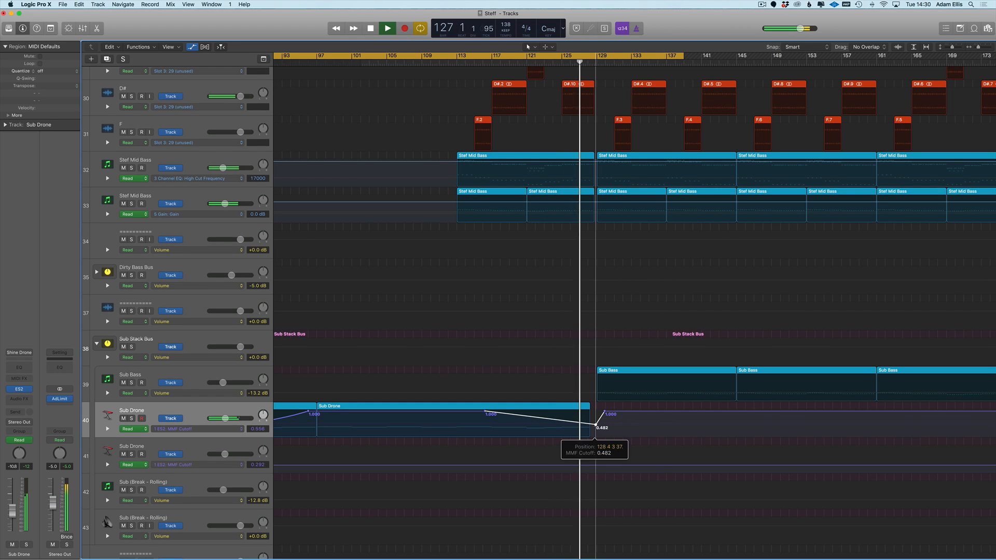
key("a")
scroll(576, 138, "up", 10)
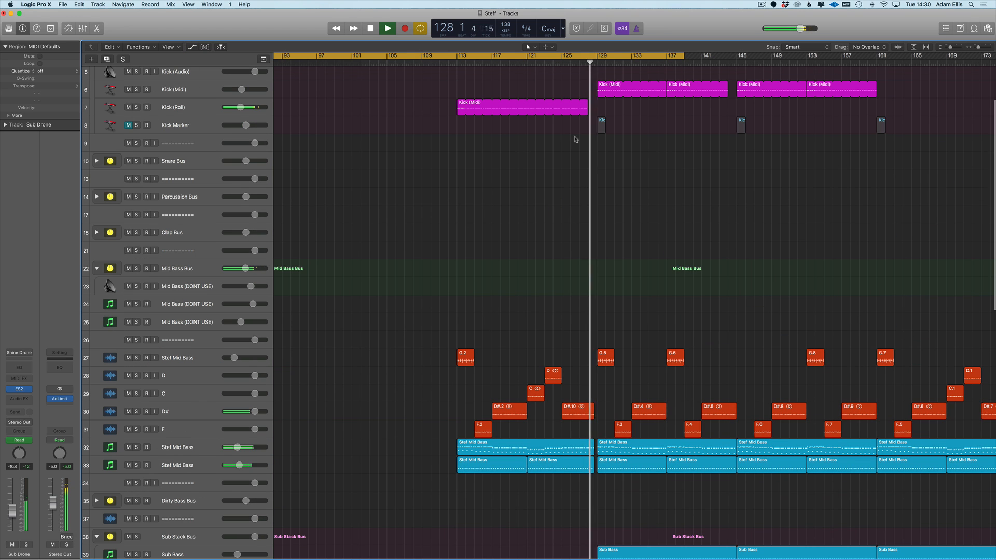
scroll(591, 228, "right", 4)
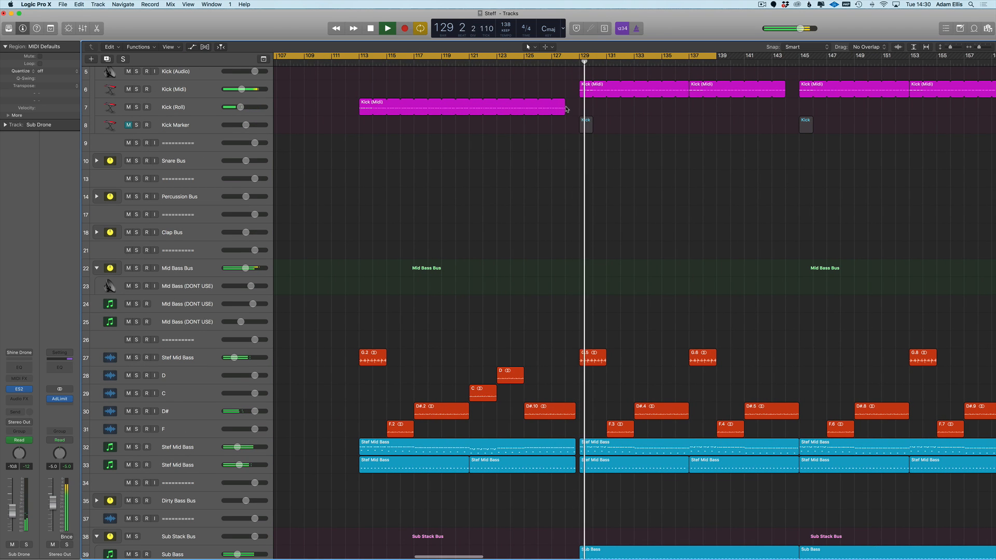
- Extend the Kick (Roll) region to just before bar 129, then play from bar 113 while checking its Channel EQ cut automation
left_click_drag(562, 104, 572, 107)
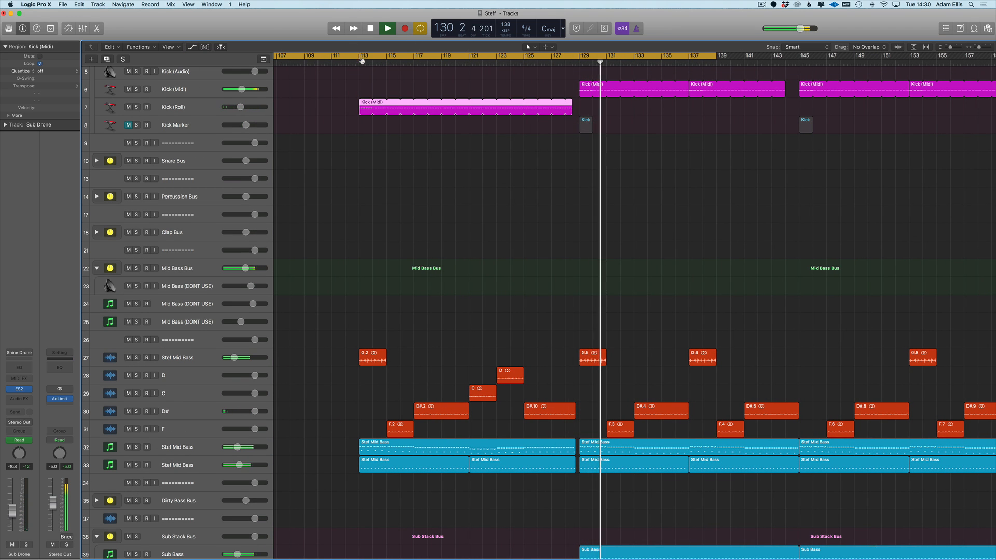
left_click(363, 62)
left_click(179, 107)
key("a")
scroll(633, 165, "right", 3)
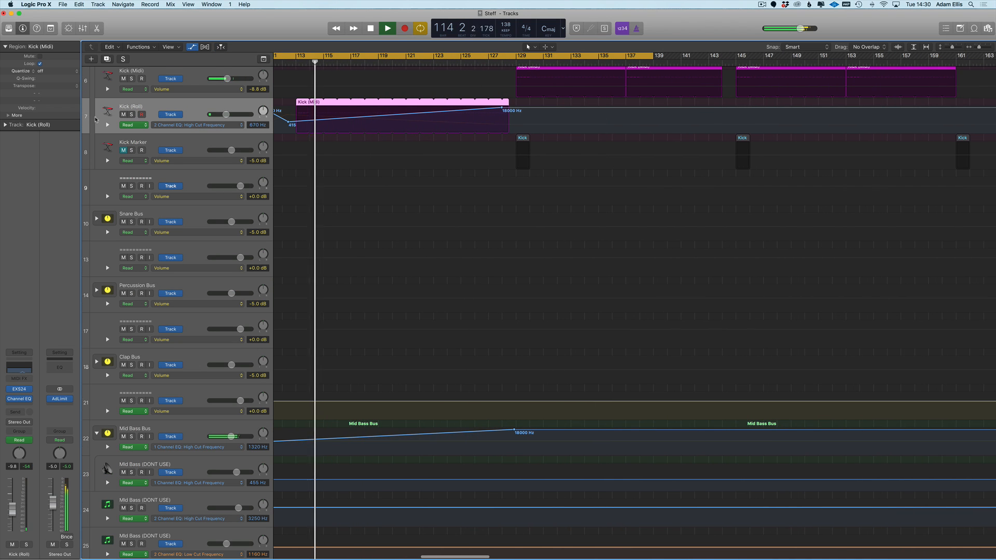
left_click(107, 126)
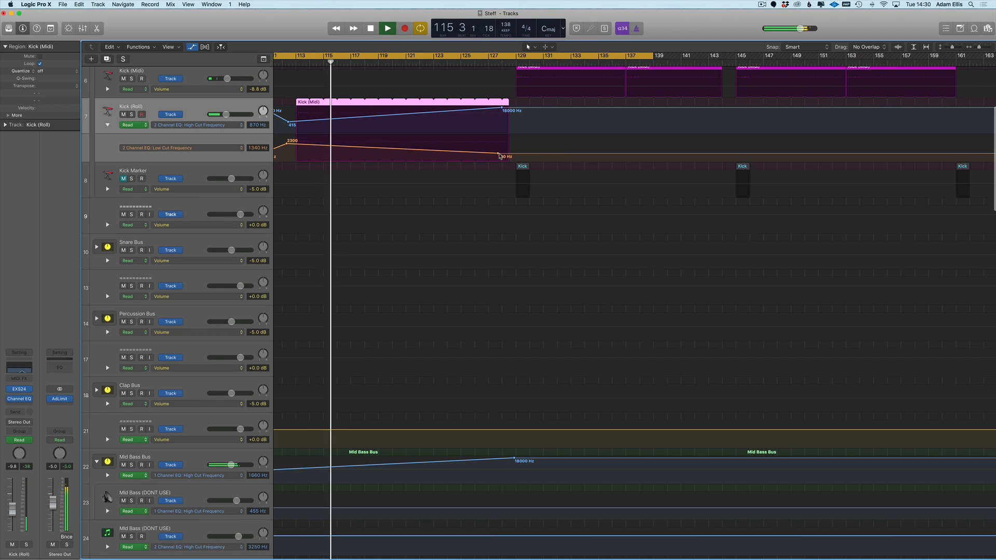
key("a")
- Extend the Leads region before the drop to bar 129 and open its notes in bar 128 in the Piano Roll
scroll(514, 285, "down", 10)
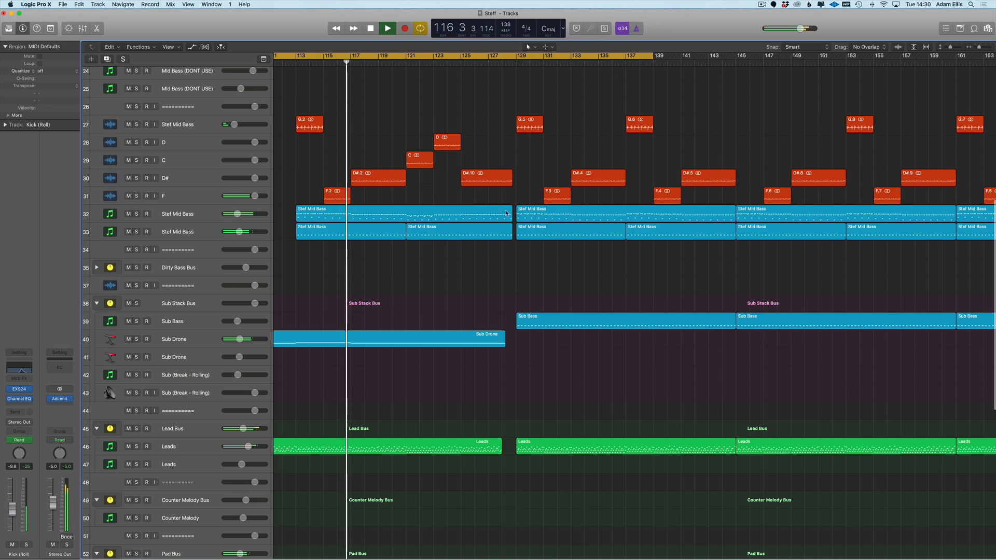
left_click_drag(501, 455, 515, 451)
key("p")
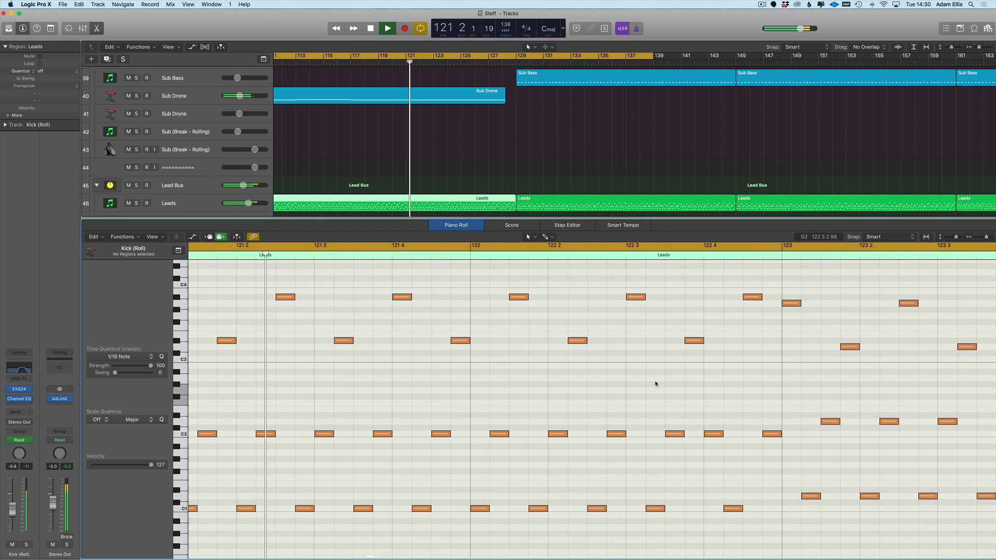
scroll(645, 364, "right", 12)
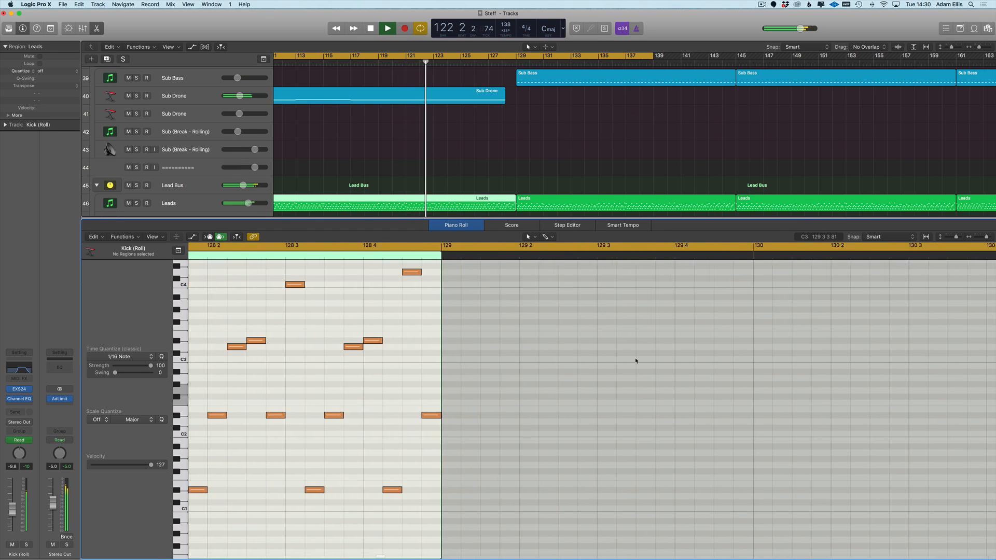
scroll(633, 359, "left", 2)
scroll(522, 327, "up", 3)
left_click(520, 313)
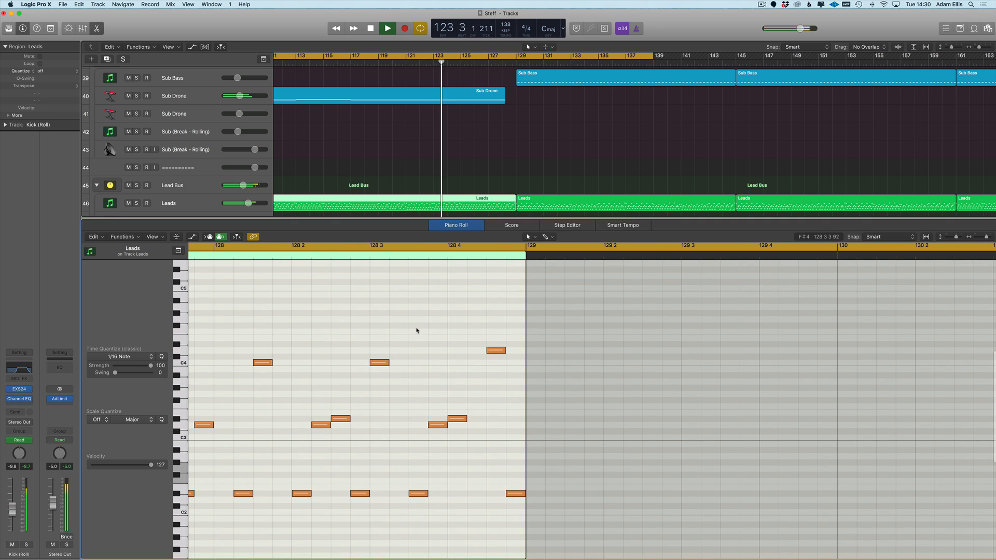
- Cycle bars 125 to 144 and raise the last two high Leads notes in bar 128 to D4 and F4
left_click(460, 55)
left_click_drag(461, 55, 722, 55)
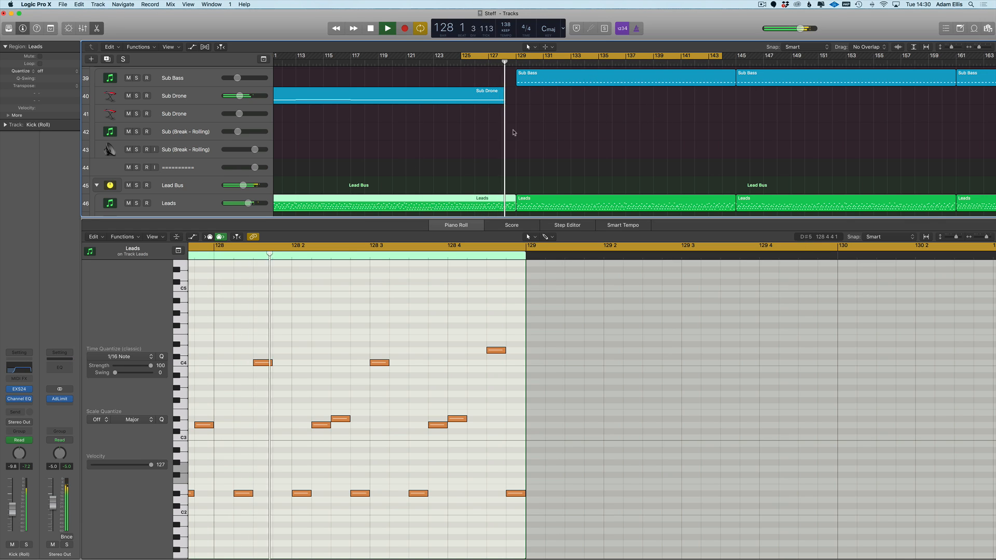
key("space")
left_click(377, 367)
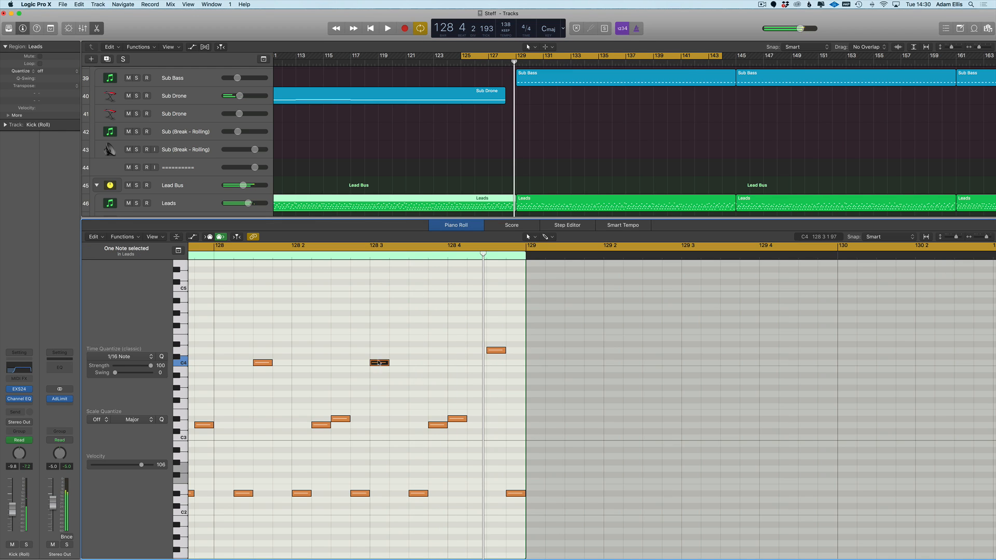
left_click_drag(380, 362, 381, 350)
left_click_drag(494, 351, 494, 332)
key("space")
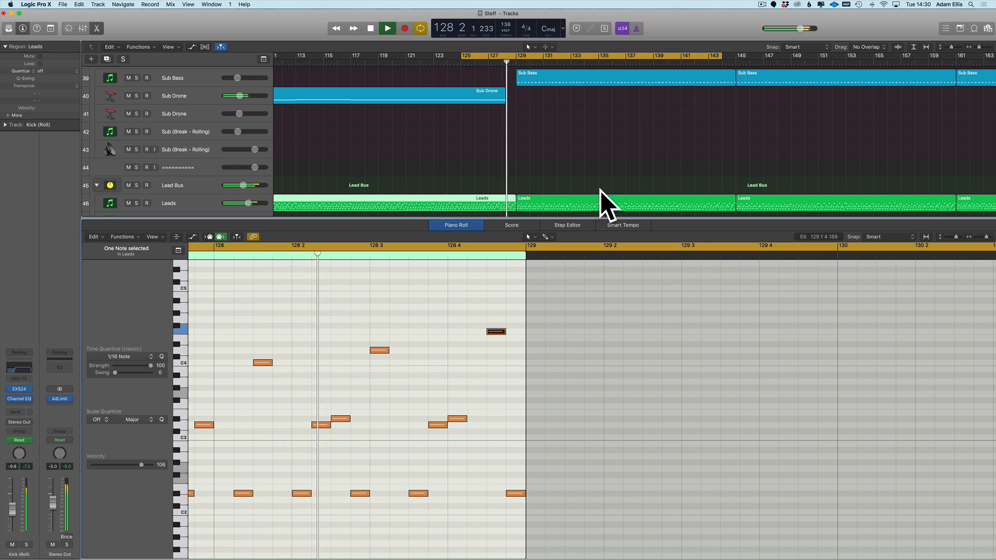
- Lengthen all 16 notes in the Kick (Roll) region so each nearly fills its 1/16 step, and play the result
scroll(408, 123, "left", 3)
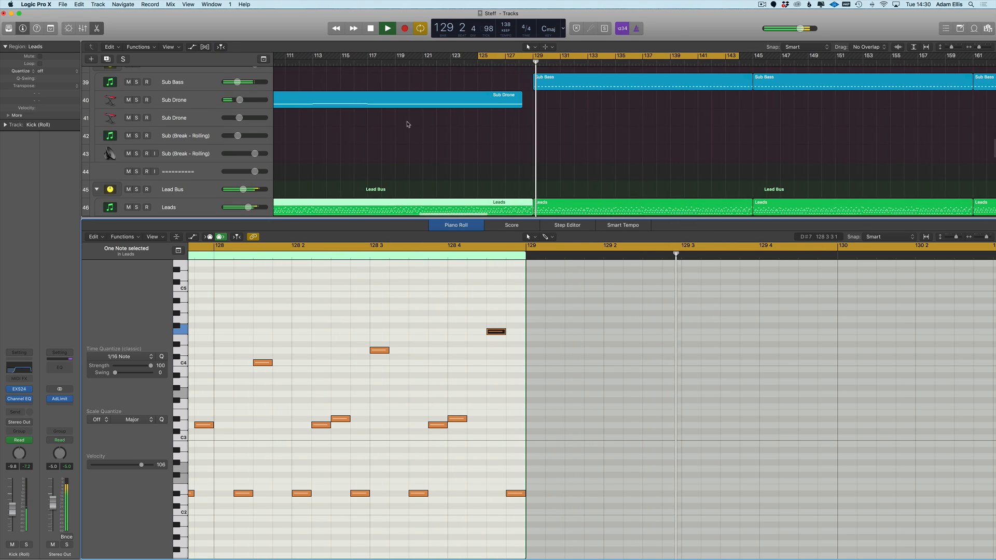
key("p")
key("space")
scroll(519, 218, "up", 15)
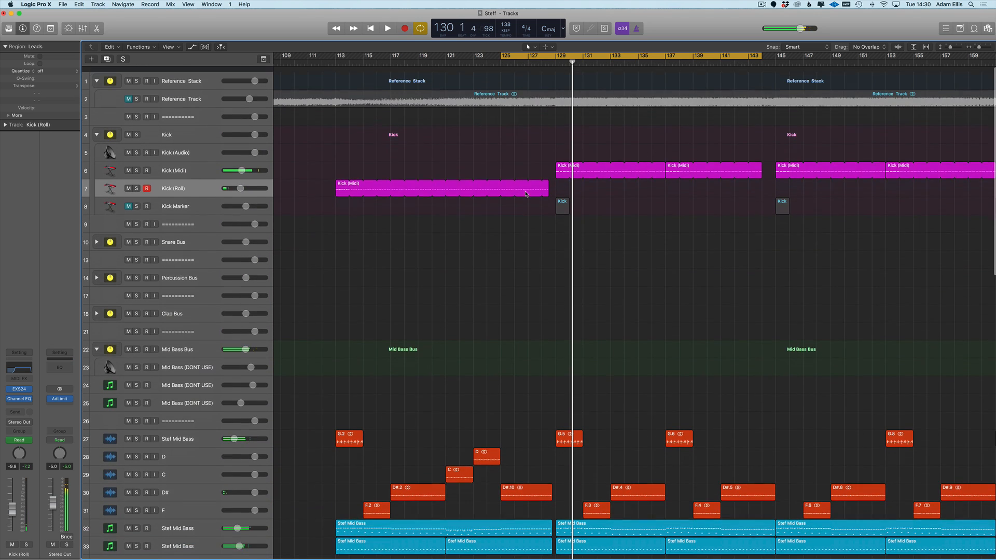
left_click(340, 185)
key("p")
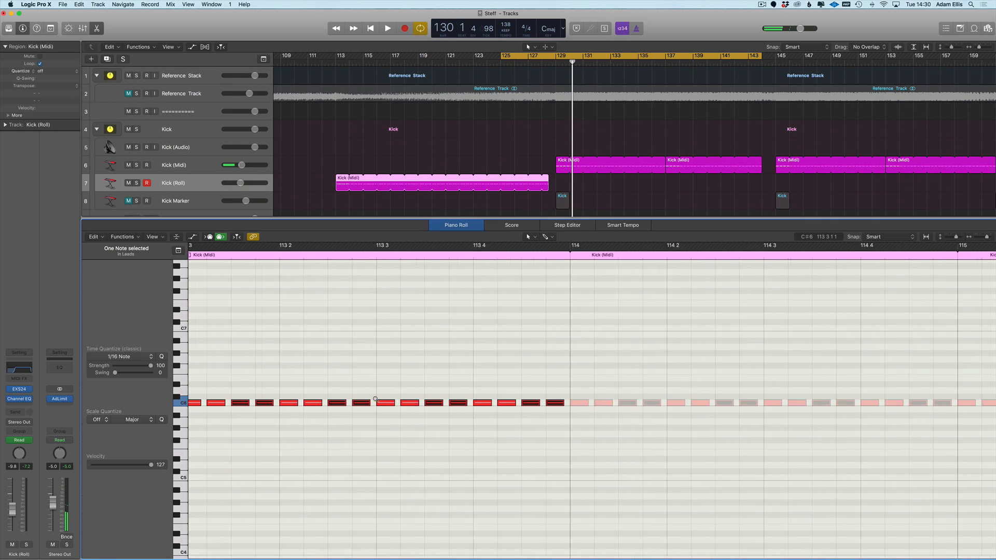
left_click_drag(372, 406, 373, 407)
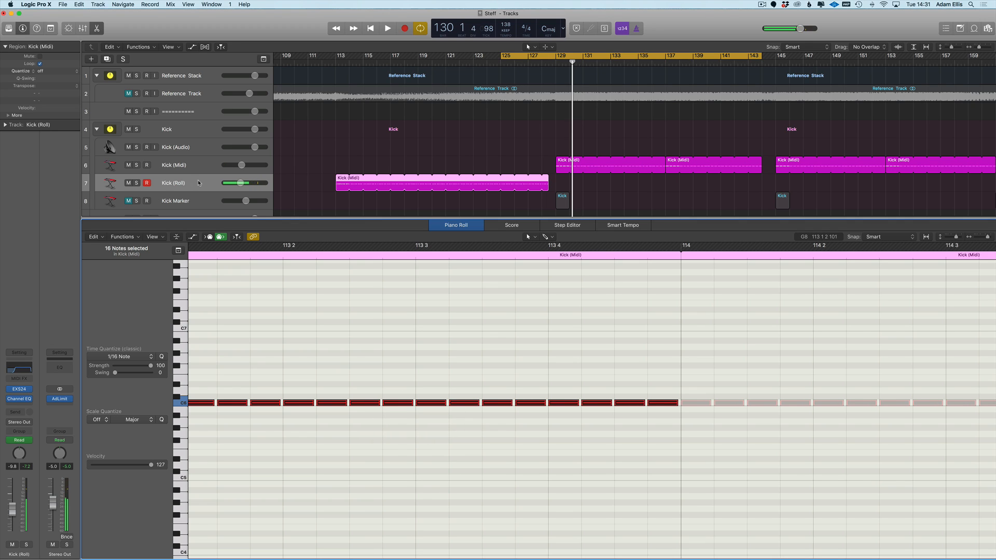
key("space")
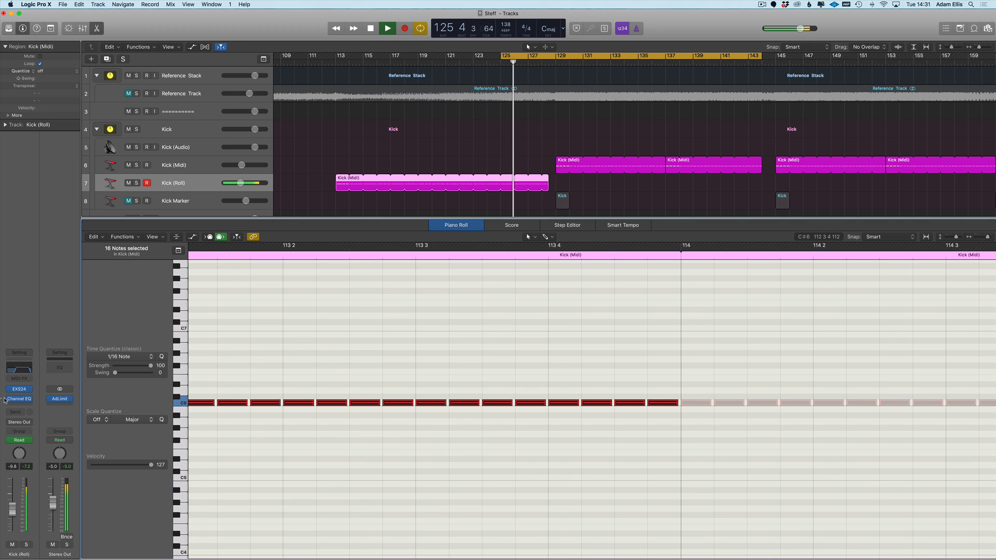
- Inspect Kick (Roll)'s Channel EQ curve during playback and show its High Cut and Low Cut Frequency automation lanes
key("a")
scroll(348, 169, "down", 3)
key("a")
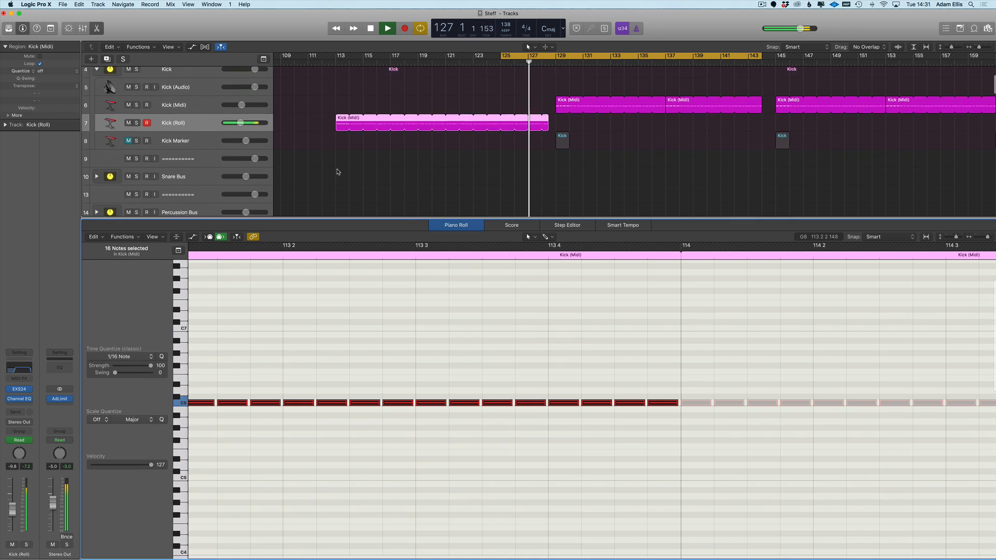
left_click(333, 171)
left_click(19, 369)
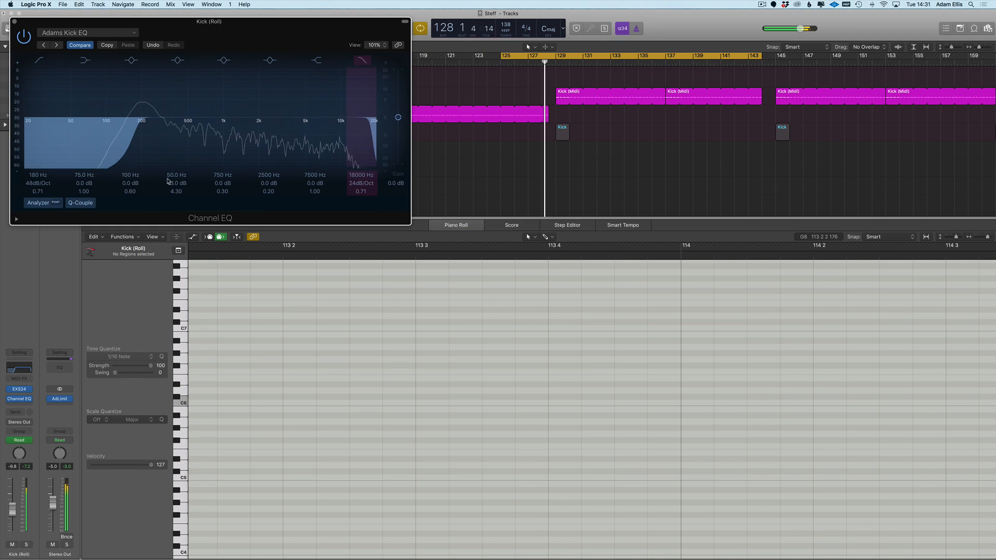
left_click(46, 61)
left_click(499, 62)
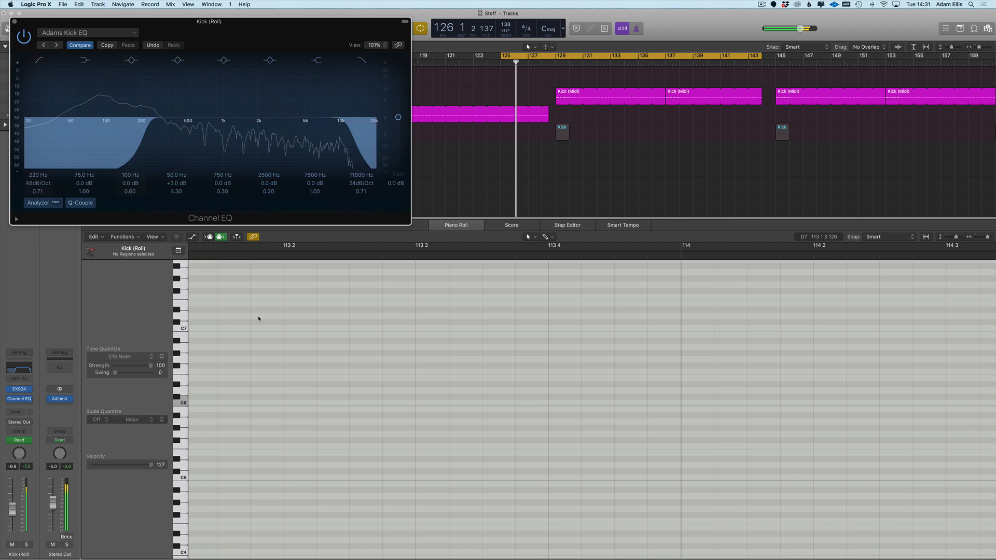
key("super+w")
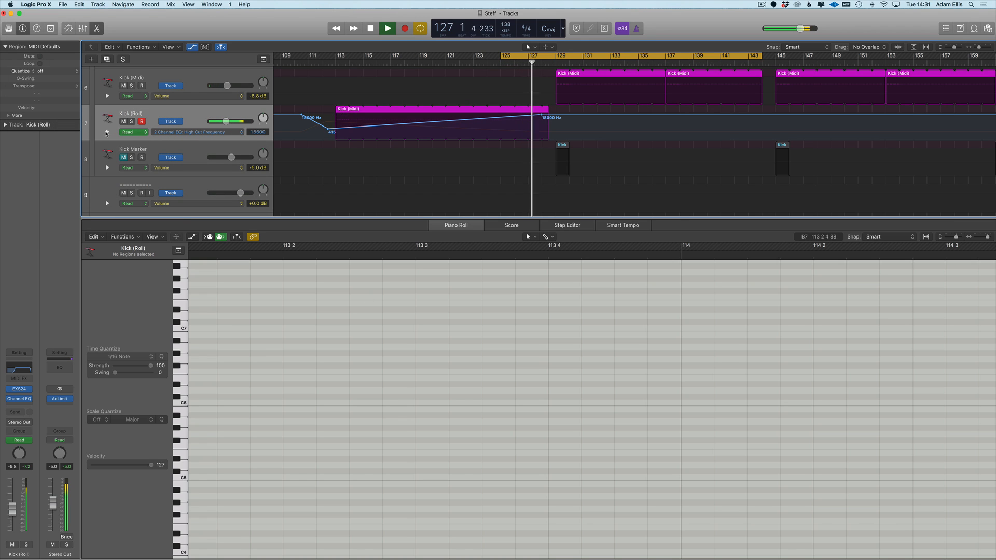
left_click(108, 132)
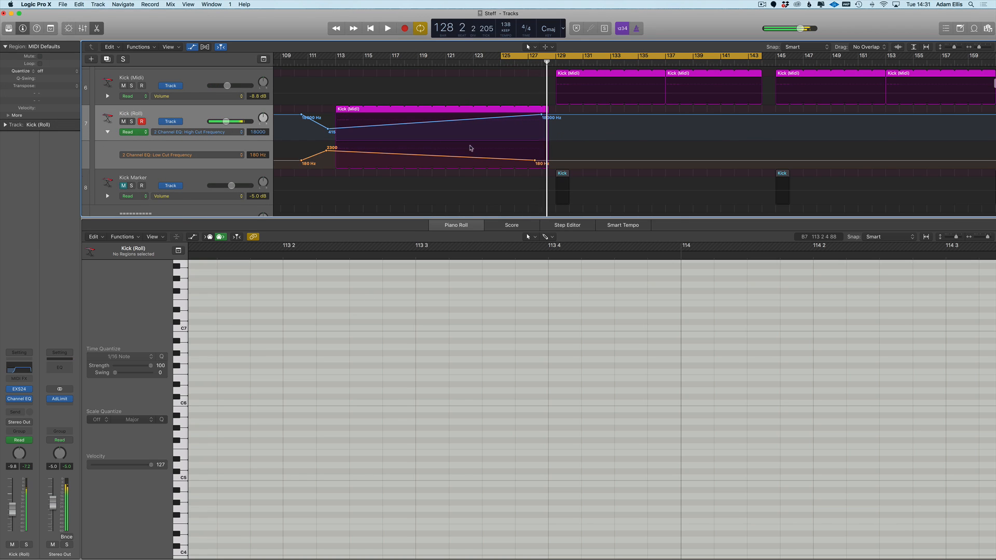
- Lower Kick (Roll)'s Low Cut Frequency automation point near bar 127 to 148 Hz
key("space")
left_click_drag(534, 161, 536, 163)
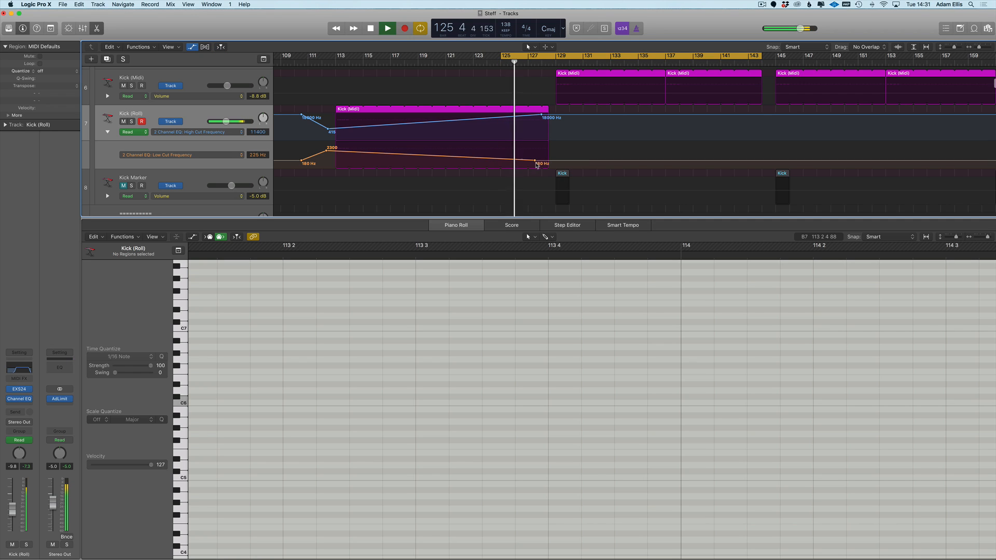
left_click(536, 161)
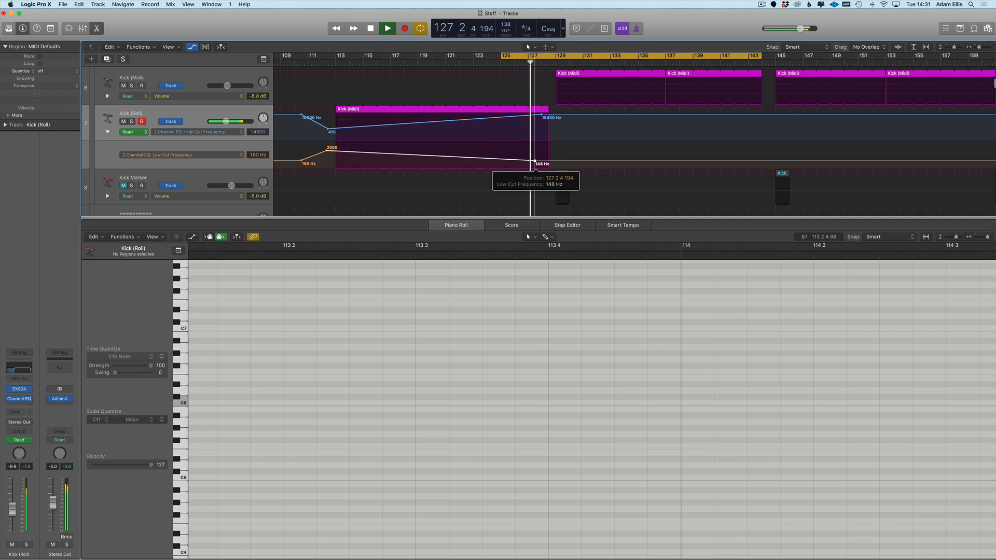
left_click(549, 161)
key("super+z")
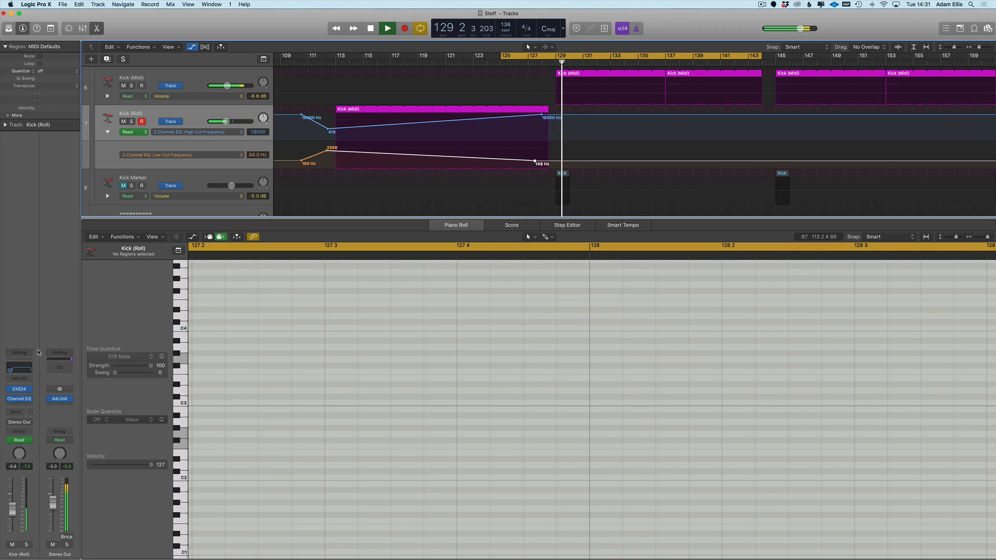
- Turn off the low cut band in Kick (Roll)'s Channel EQ and close the plug-in
left_click(19, 399)
left_click(40, 62)
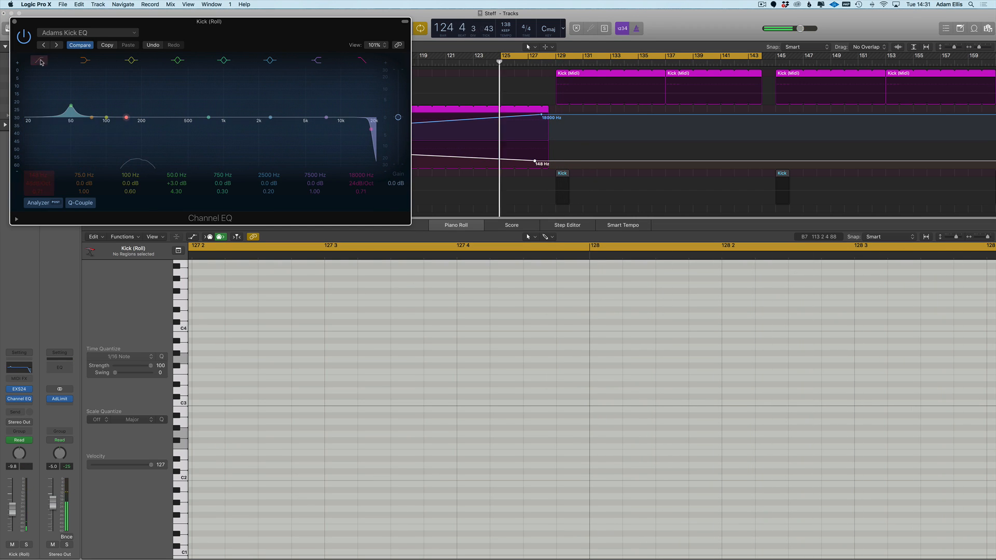
key("super+w")
- Move the last Low Cut Frequency automation point to just before the end of the Kick (Roll) region at 148 Hz
left_click_drag(535, 161, 549, 160)
key("space")
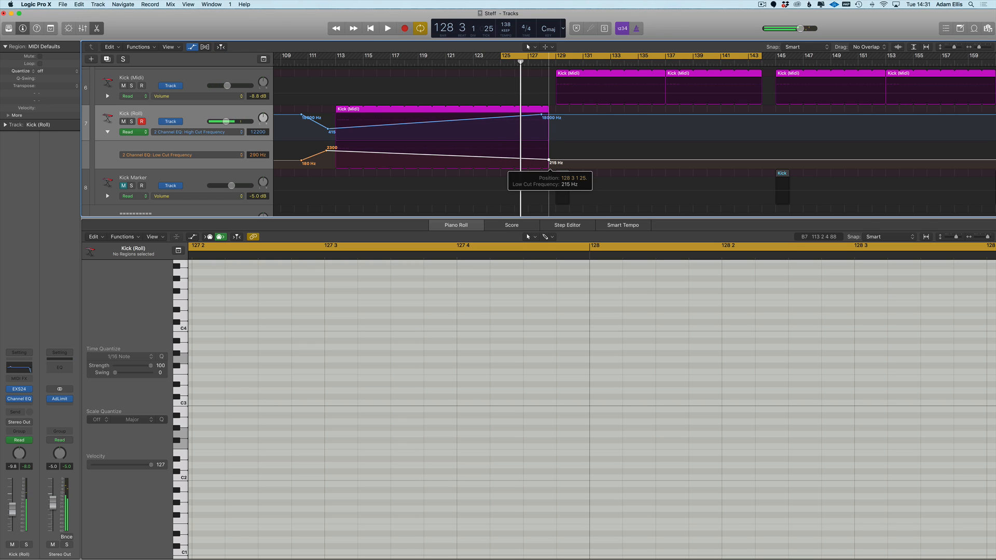
key("space")
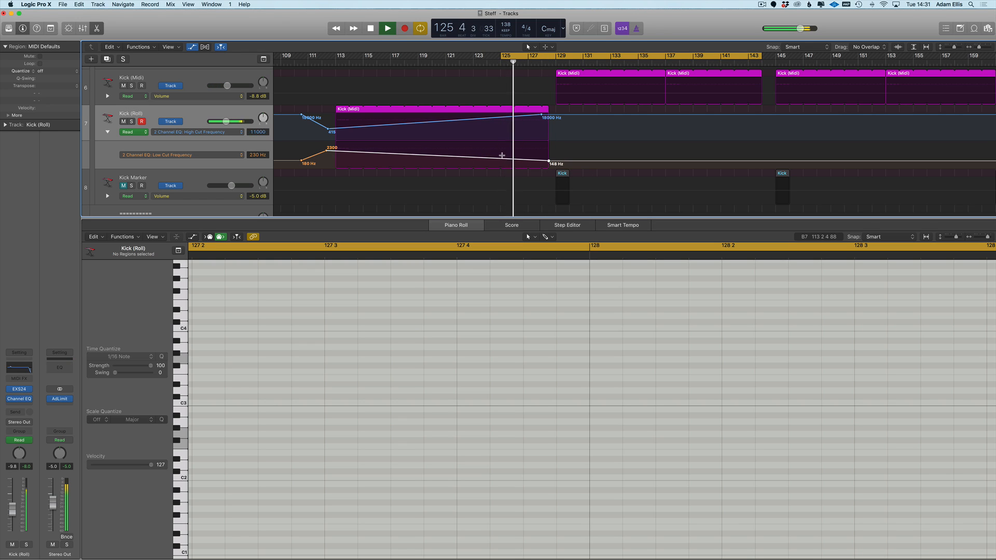
key("super+z")
key("space")
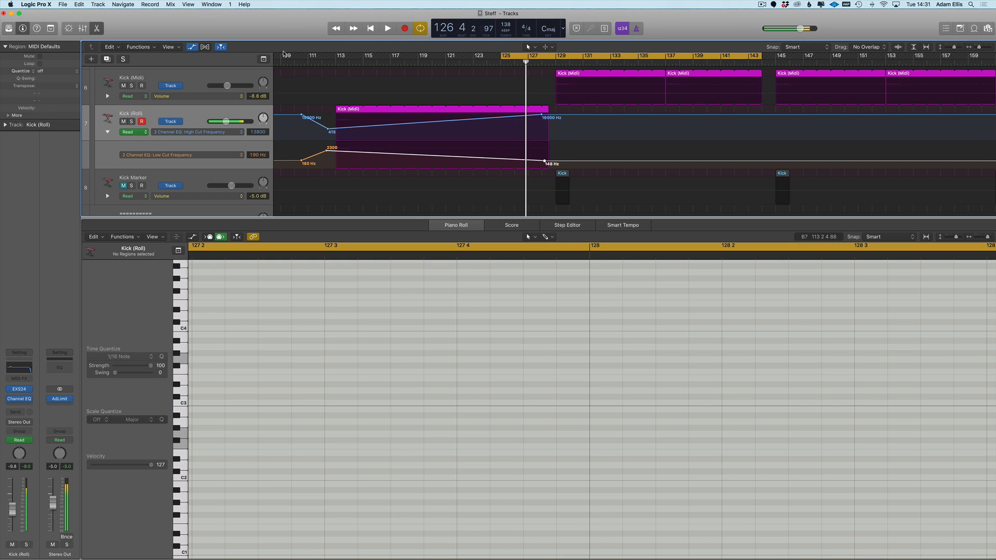
- Insert a mono Single Band EQ after the Channel EQ on Kick (Roll) and hide the plug-in windows
scroll(290, 129, "left", 1)
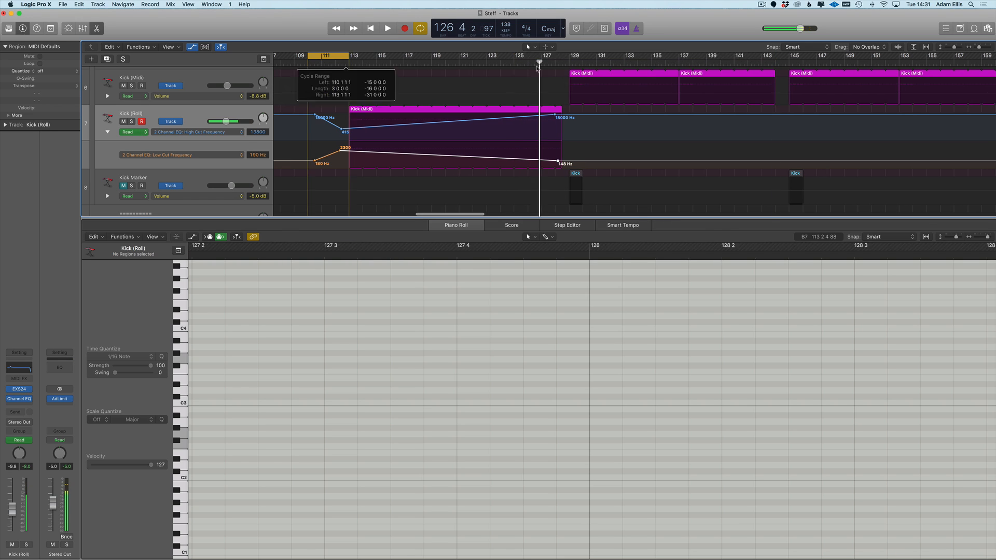
left_click(20, 405)
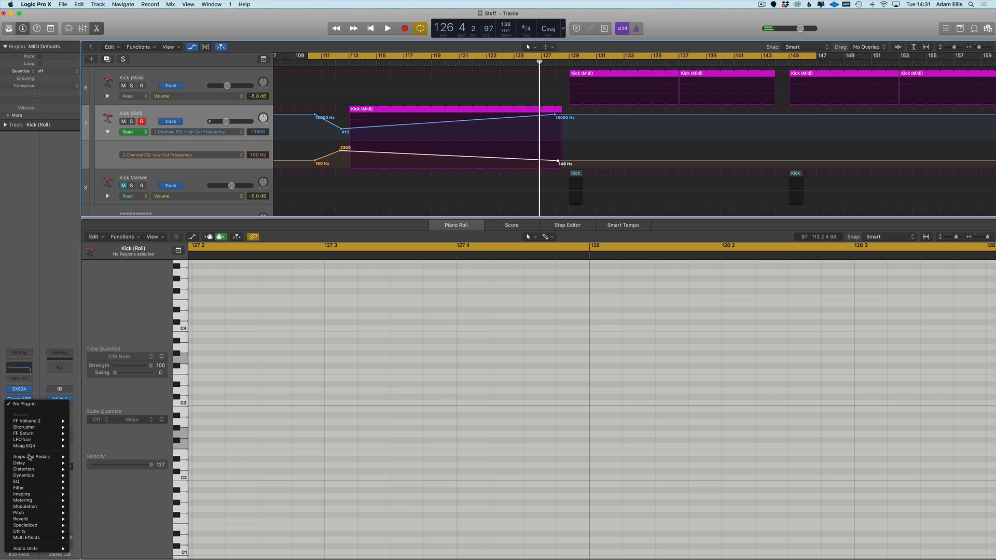
mouse_move(27, 471)
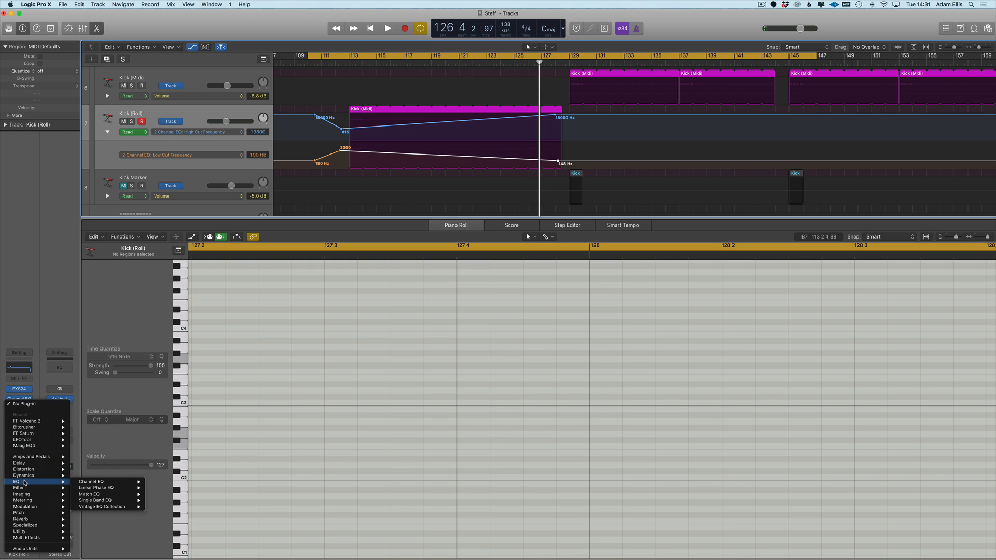
mouse_move(120, 500)
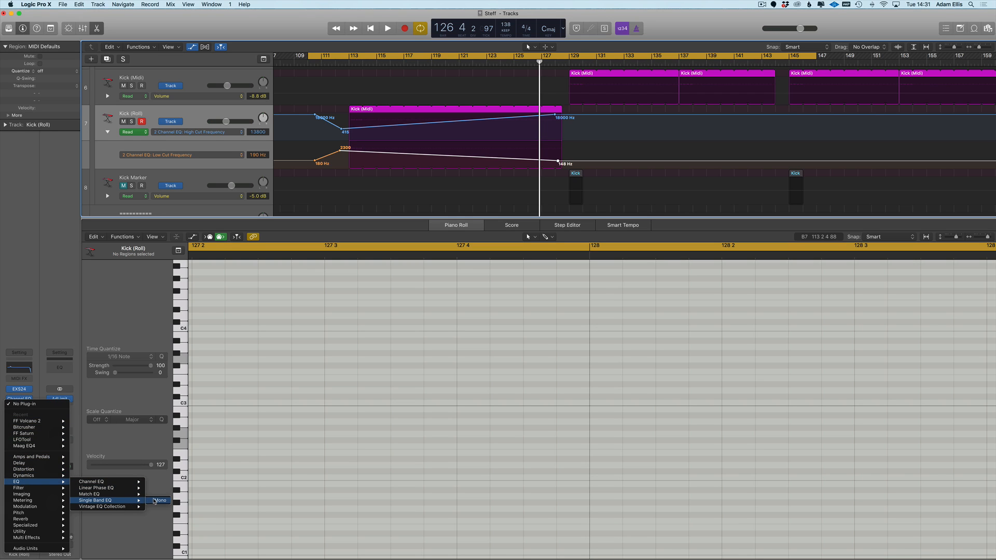
left_click(161, 500)
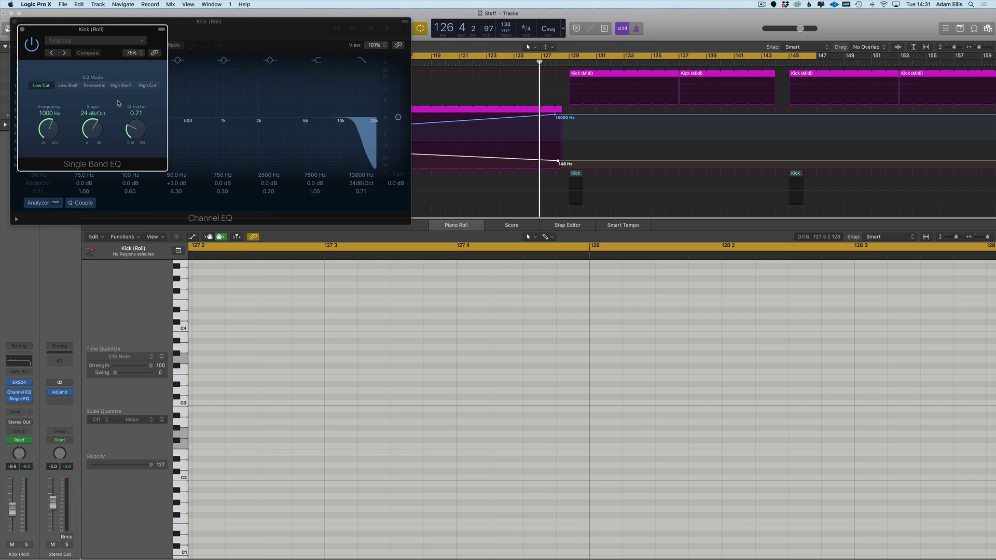
key("v")
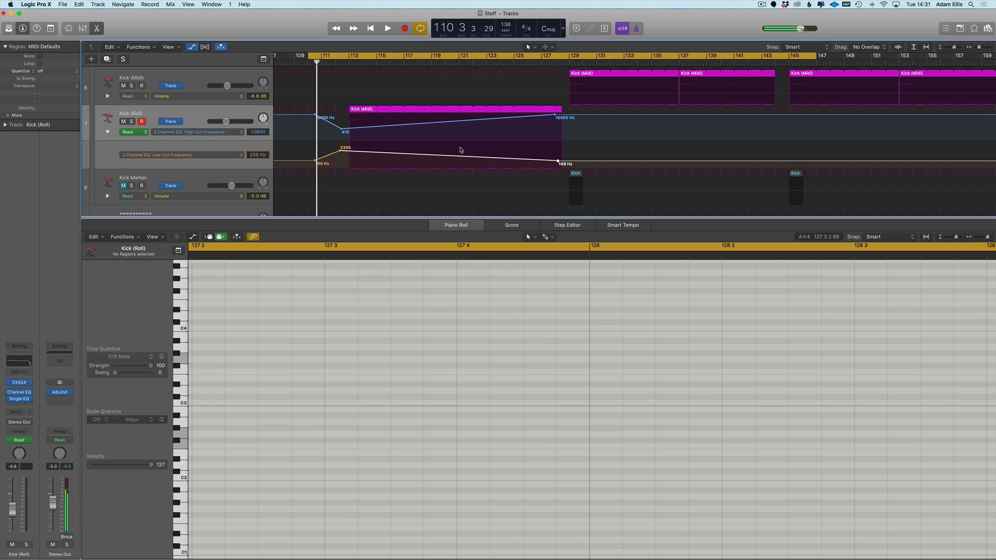
- Set the cycle range to run from bar 123 into the drop and play it
key("c")
left_click_drag(487, 56, 667, 57)
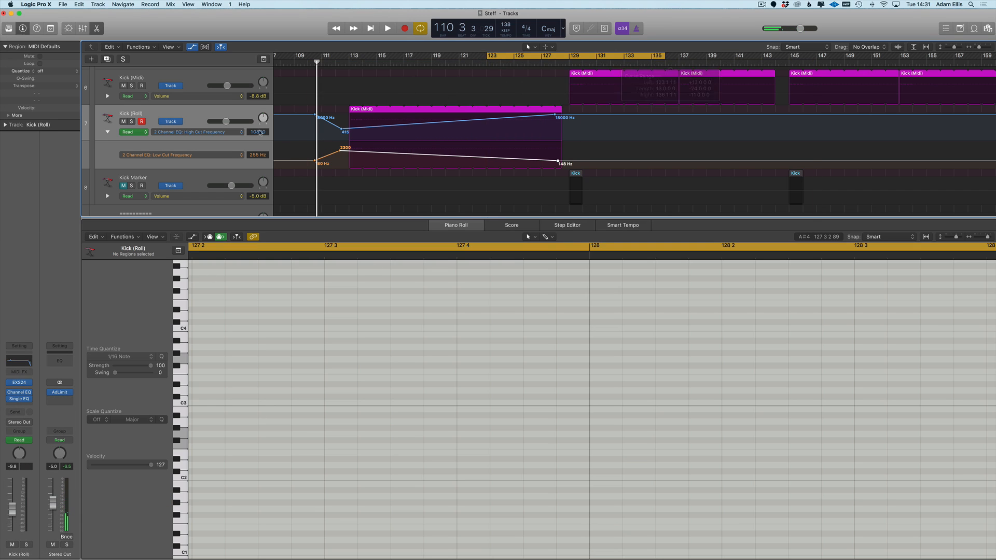
key("space")
- Automate the Single EQ Frequency on Kick (Roll), falling from 1060 Hz near bar 112 to 43 Hz near bar 128, and hide automation
left_click(172, 157)
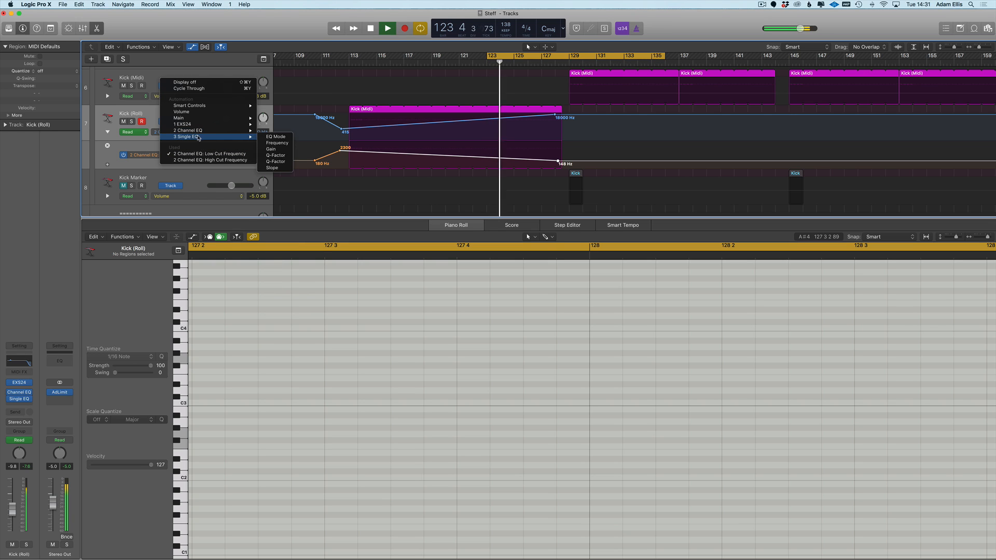
left_click(277, 142)
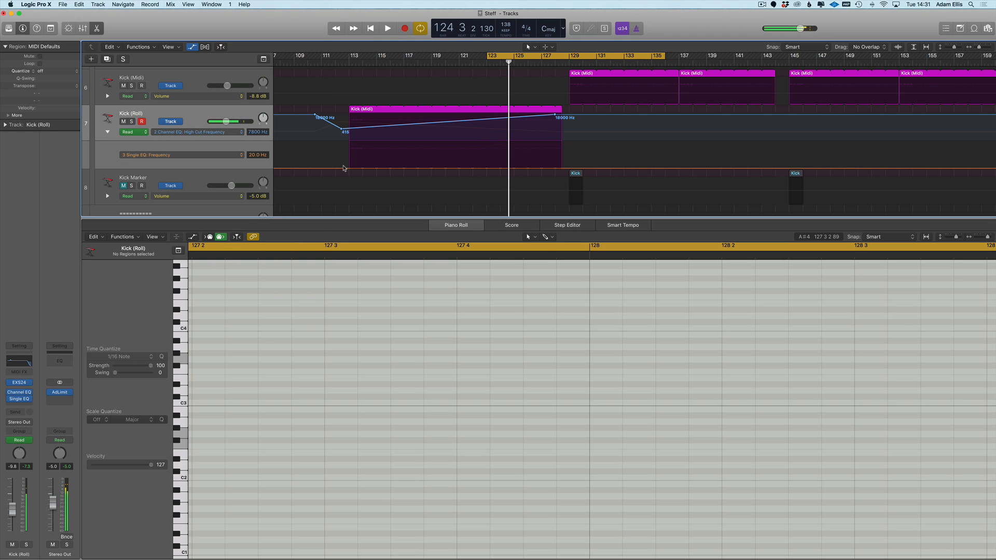
left_click_drag(344, 167, 344, 154)
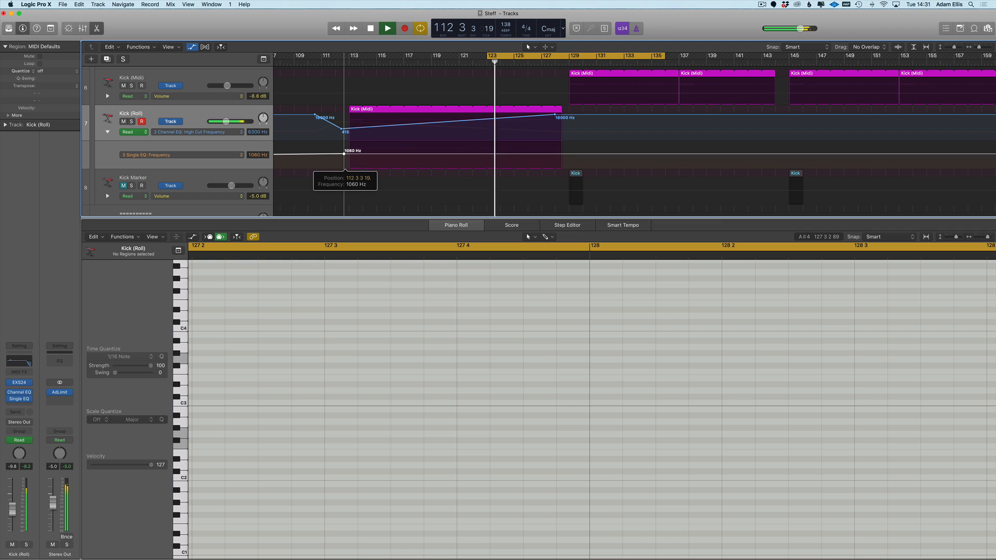
left_click_drag(566, 157, 566, 165)
left_click(493, 161)
key("a")
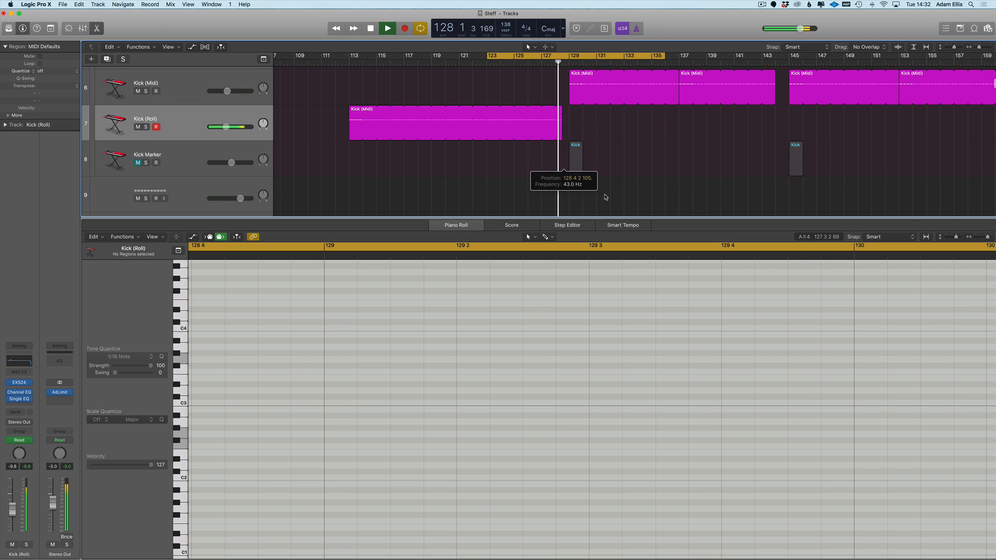
- Stop playback, hide the piano roll and set the cycle range from bar 114 to bar 143
key("space")
key("p")
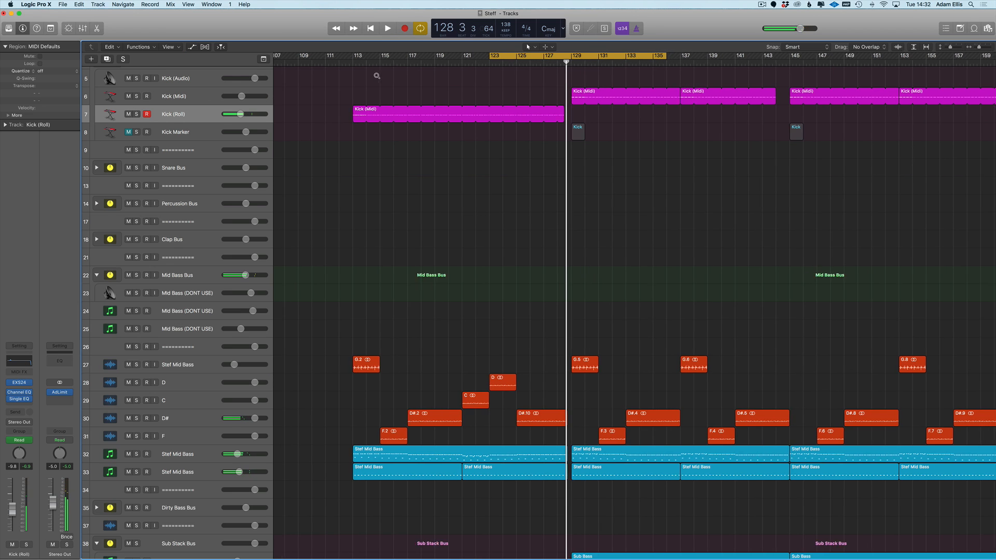
key("super+Left")
left_click_drag(435, 56, 765, 55)
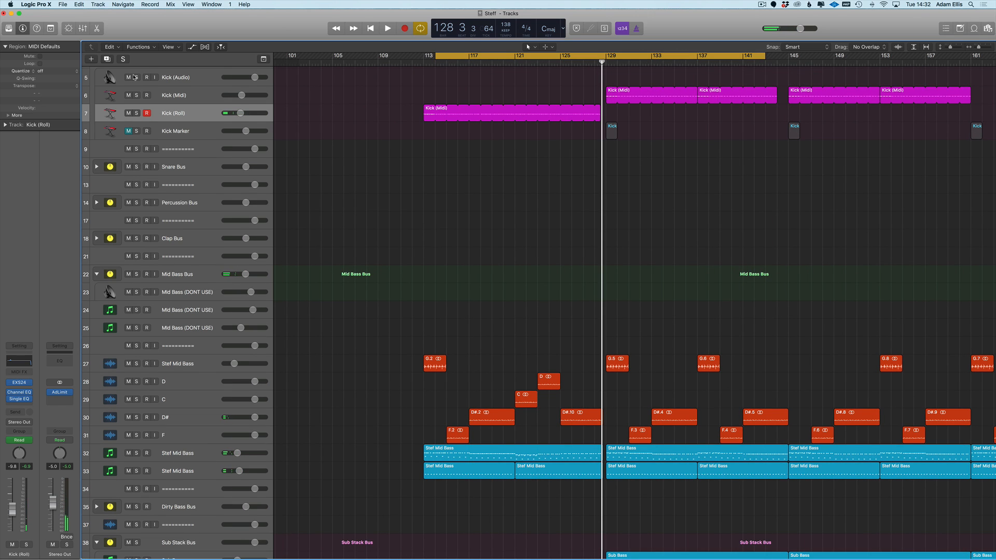
- Solo the Kick (Audio) track
left_click(134, 77)
scroll(306, 202, "down", 10)
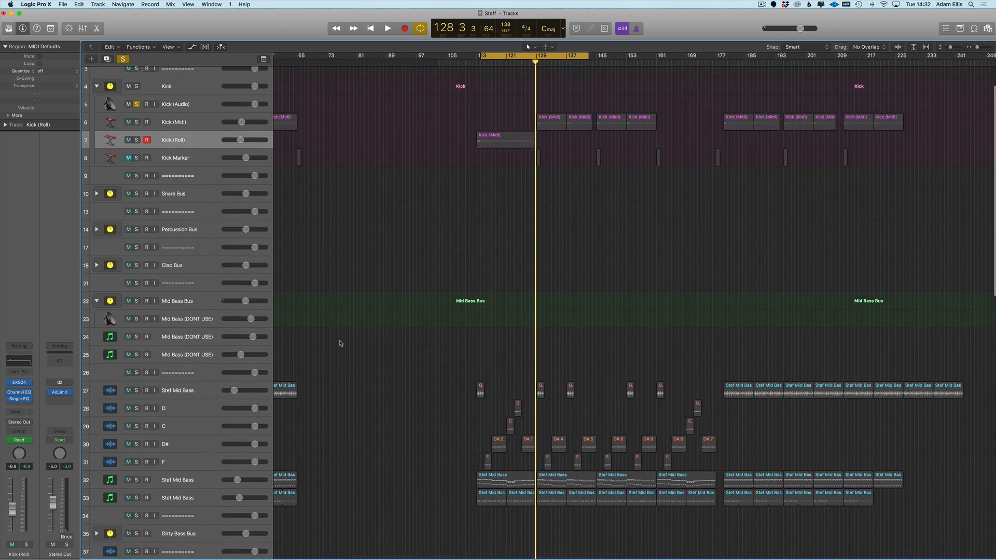
scroll(340, 344, "up", 5)
scroll(344, 383, "down", 5)
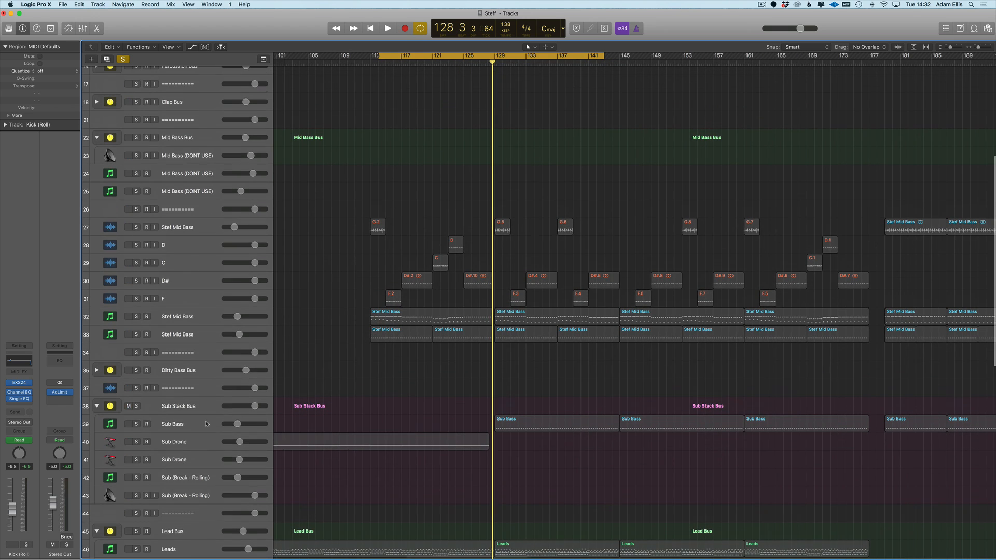
- Insert a Gain plug-in after the ES2 on the upper Sub Drone track and close its window
left_click(177, 440)
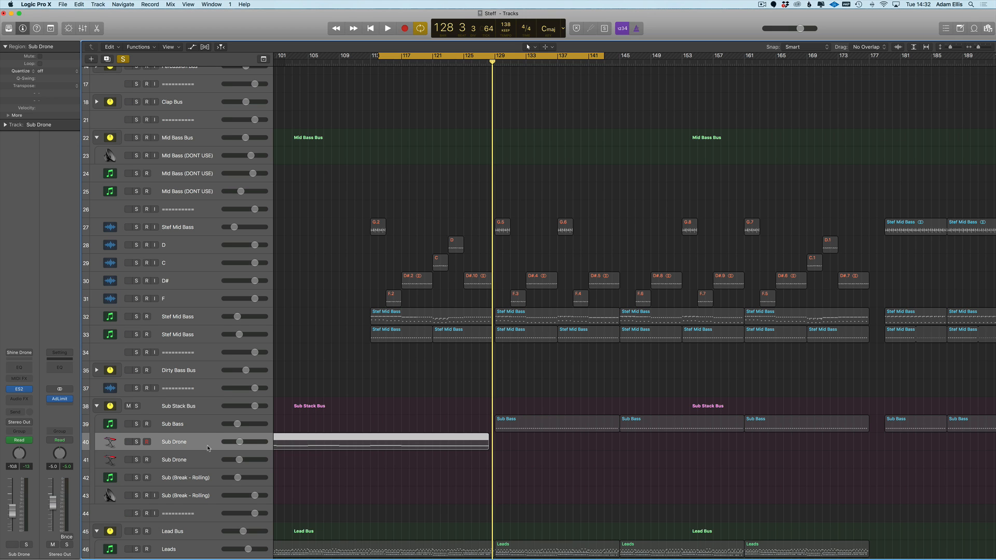
key("a")
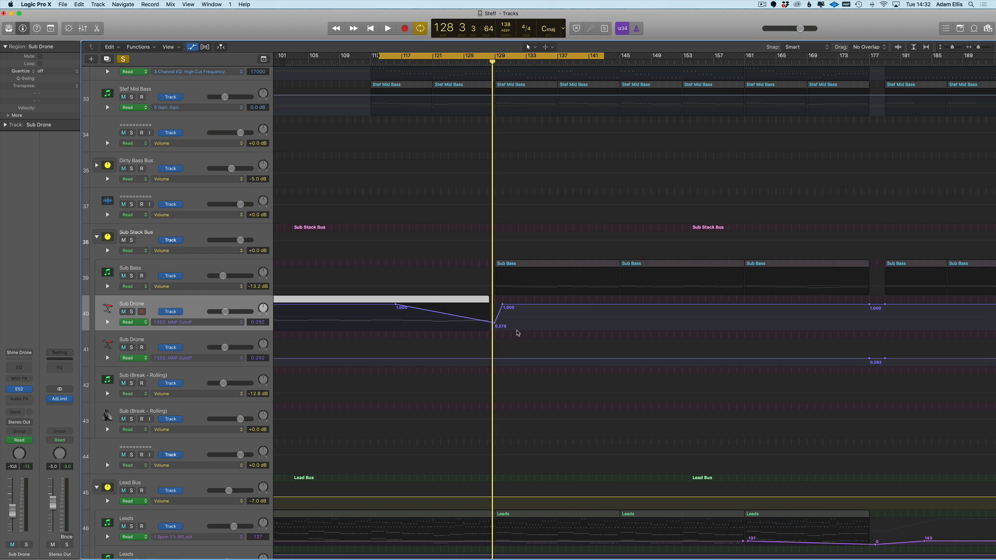
left_click(22, 399)
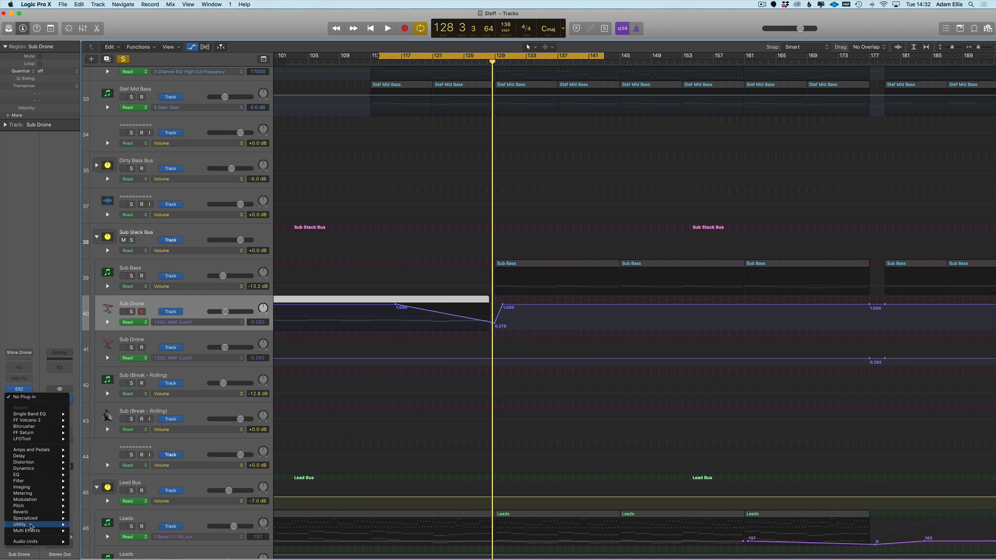
mouse_move(31, 526)
left_click(143, 524)
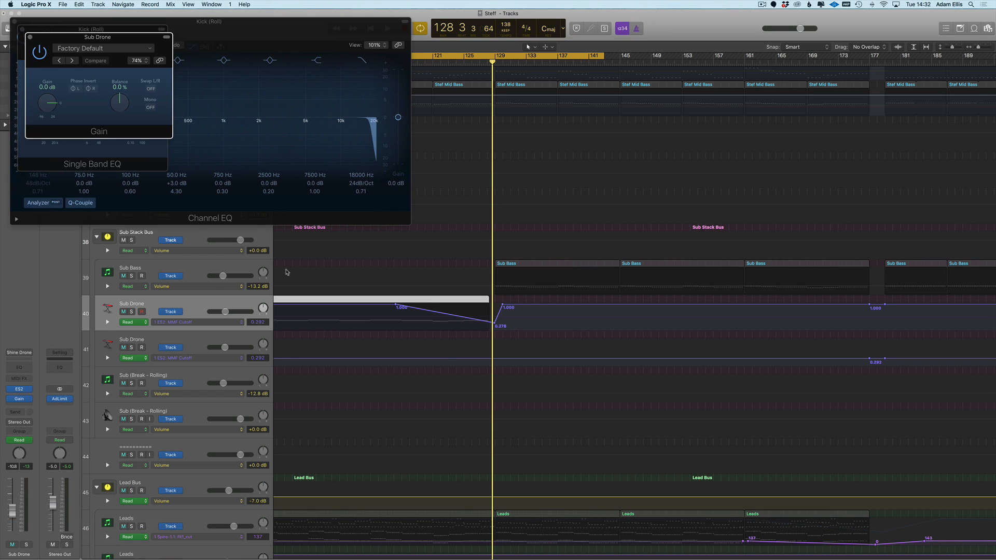
key("super+w")
- Show Gain automation on the upper Sub Drone track and add 0.0 dB points near bars 121 and 130
left_click(202, 321)
mouse_move(230, 300)
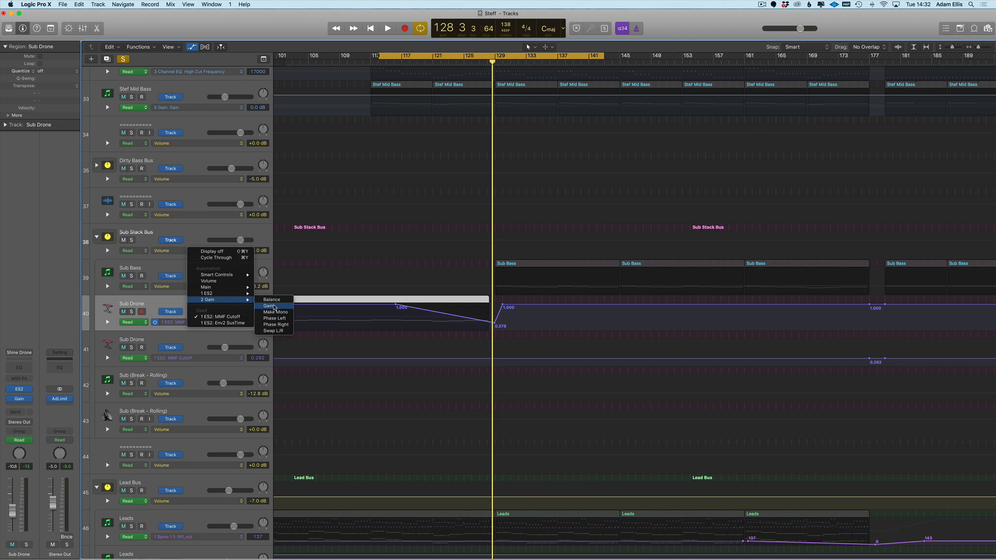
left_click(269, 306)
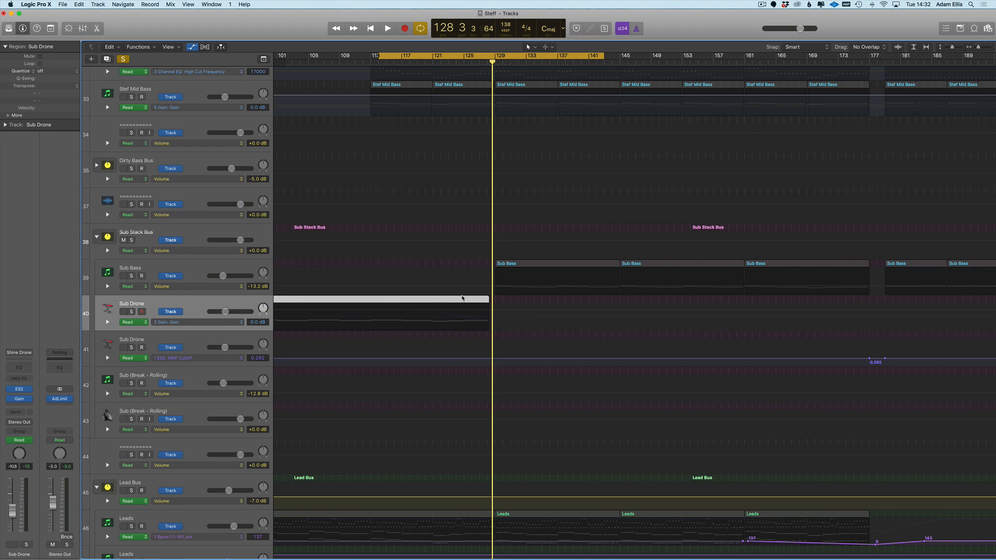
left_click(431, 313)
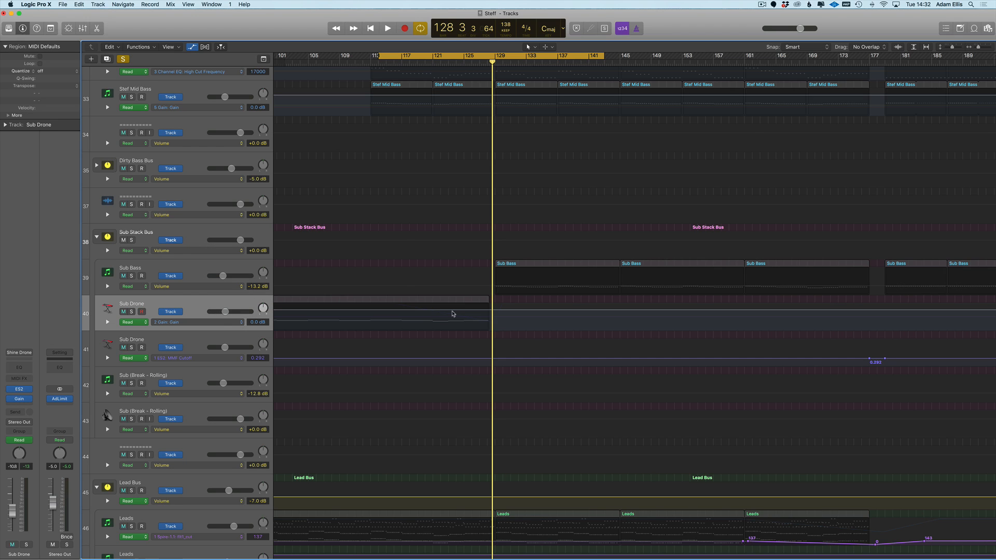
left_click(438, 311)
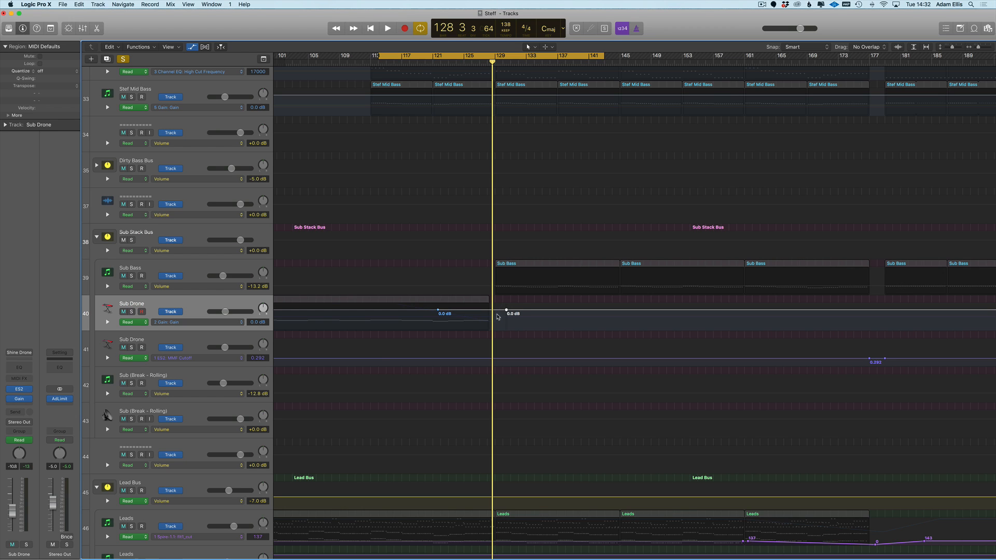
- Add a Sub Drone Gain automation point just after the region's end near bar 128 and lower it to about -4.9 dB
key("Return")
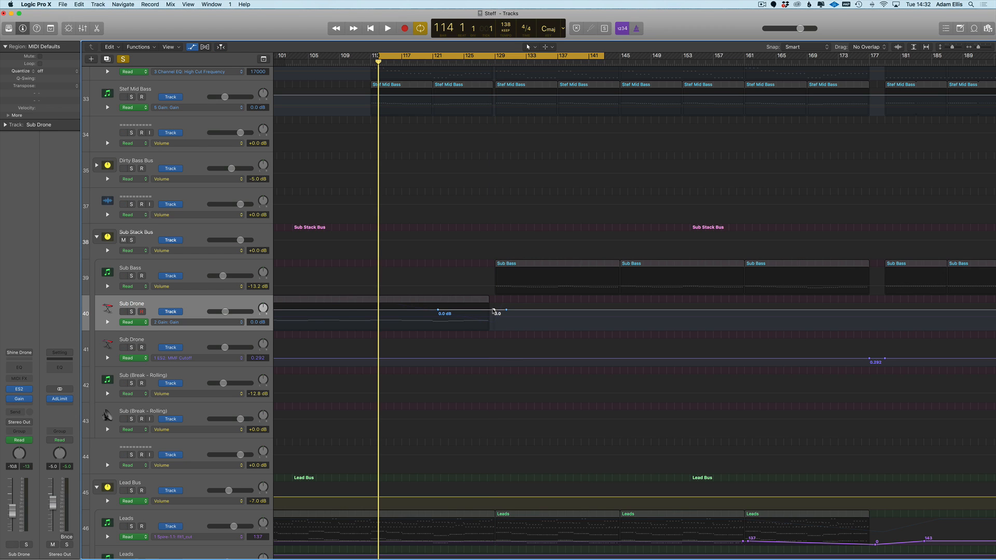
key("super+Right")
scroll(494, 312, "right", 4)
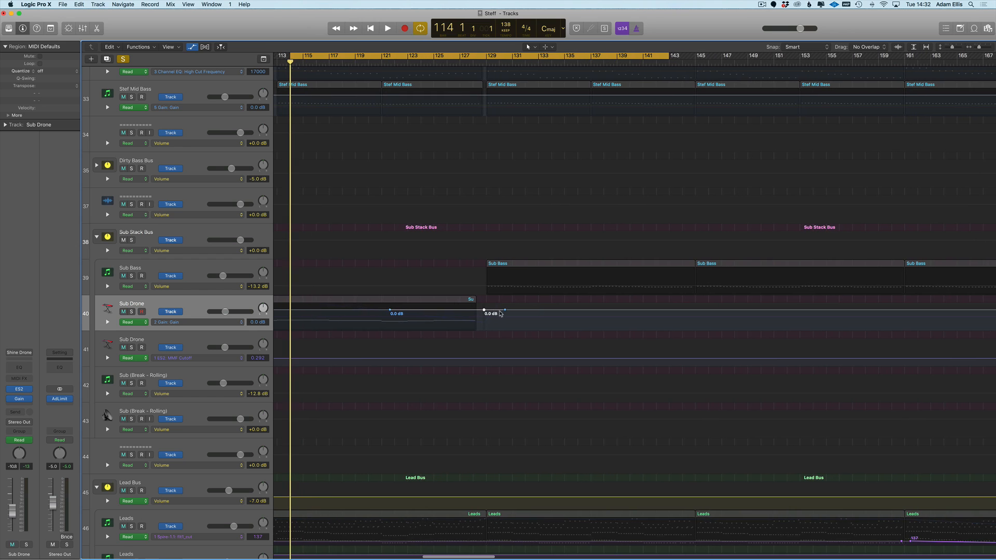
scroll(484, 314, "right", 1)
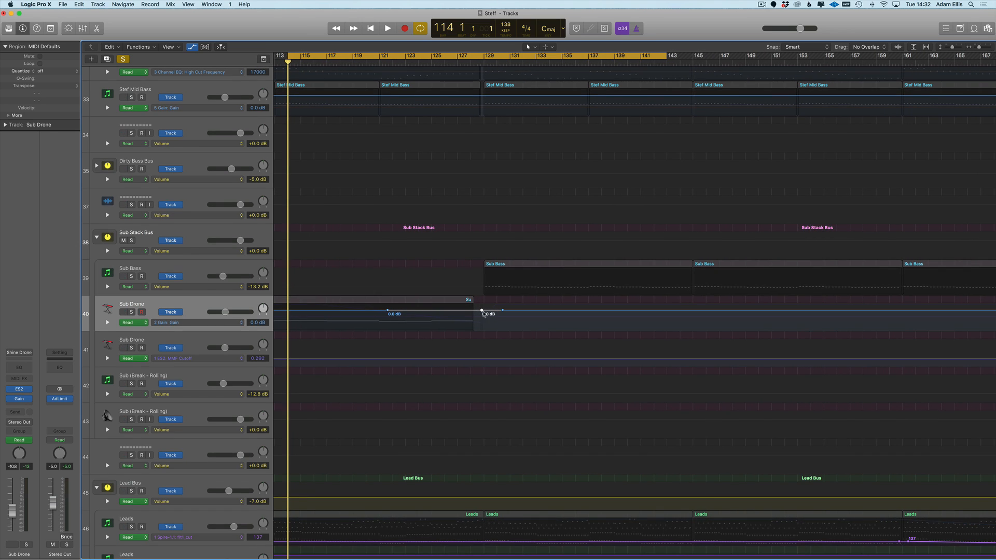
left_click_drag(483, 312, 479, 313)
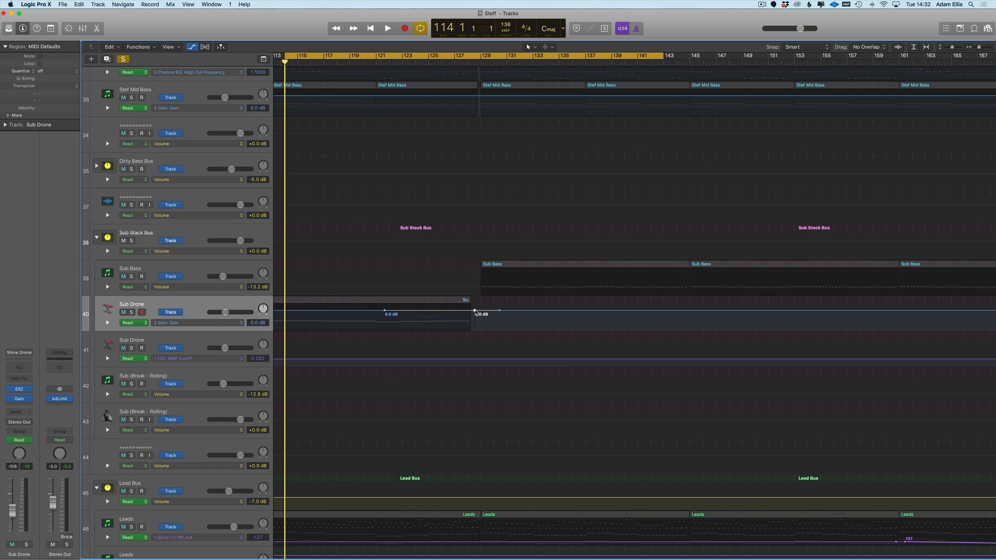
left_click(475, 311)
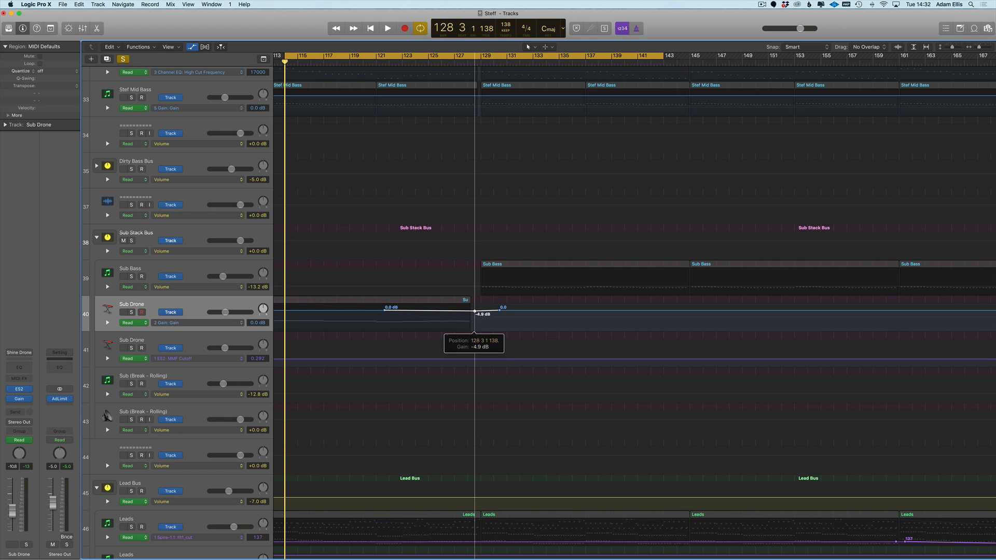
- Hide the track automation and clear the active solo on Kick (Audio)
key("space")
key("a")
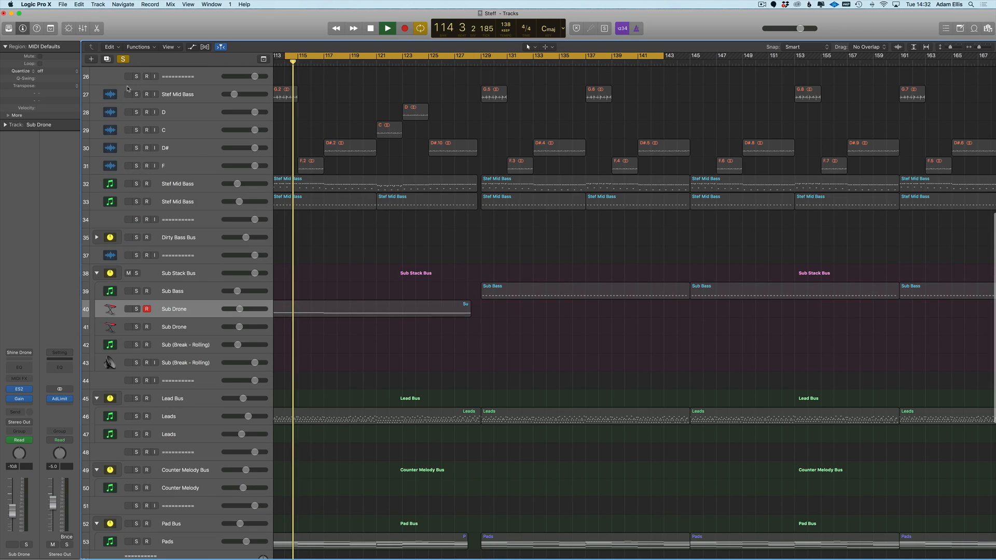
scroll(201, 138, "up", 5)
key("space")
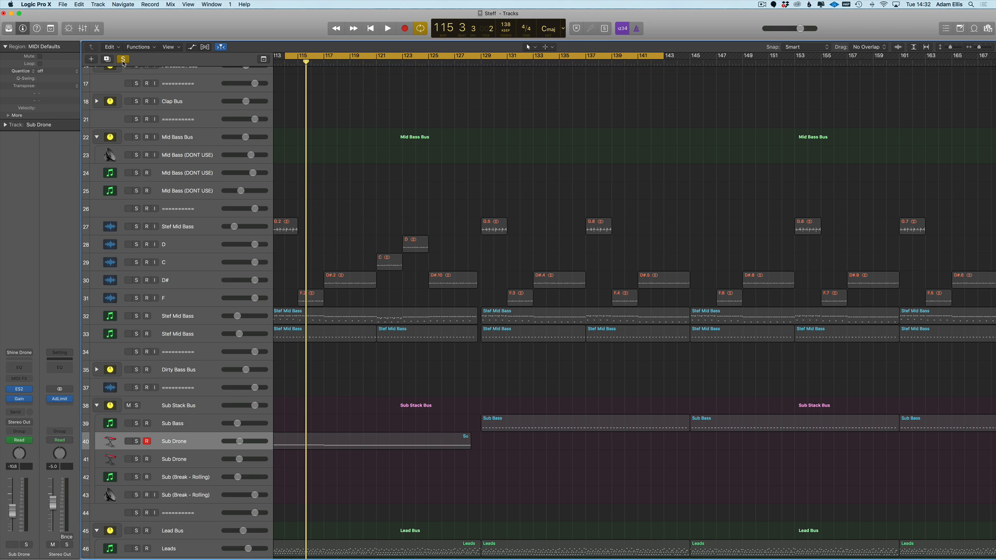
left_click(123, 59)
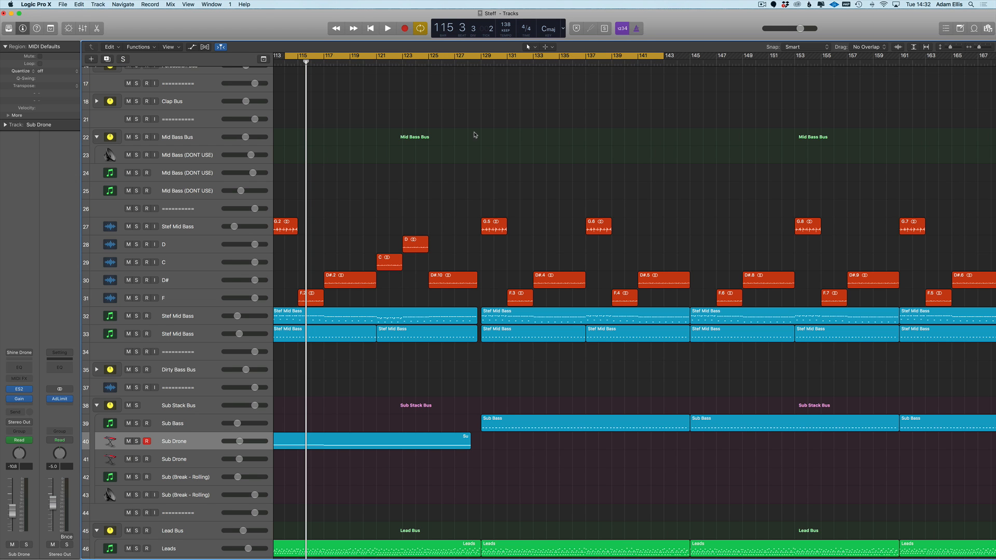
- Play the transition from about bar 127 into the drop at bar 129 and listen to the full mix
key("space")
scroll(419, 259, "down", 2)
scroll(422, 275, "down", 5)
scroll(432, 259, "left", 2)
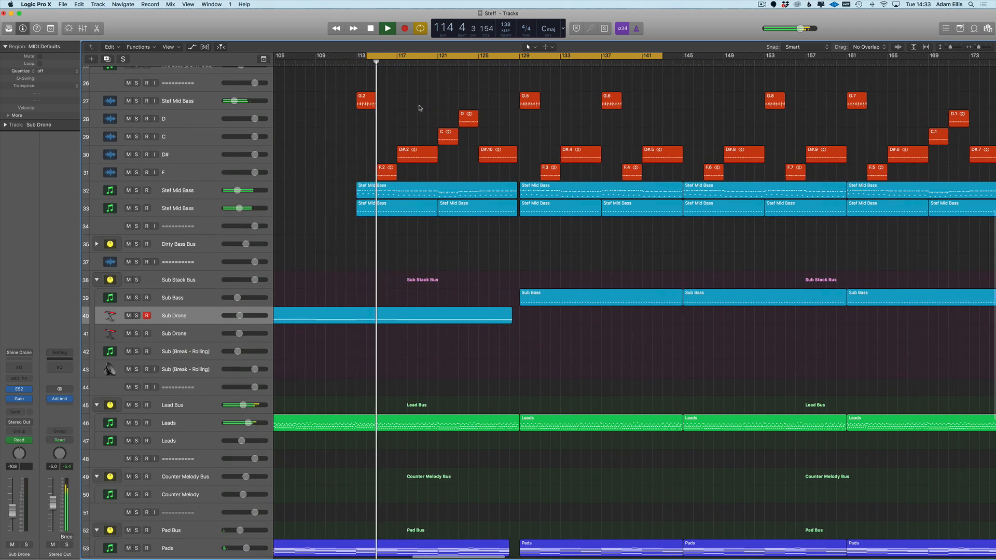
scroll(420, 108, "left", 2)
left_click(541, 60)
scroll(503, 86, "right", 1)
scroll(560, 153, "up", 2)
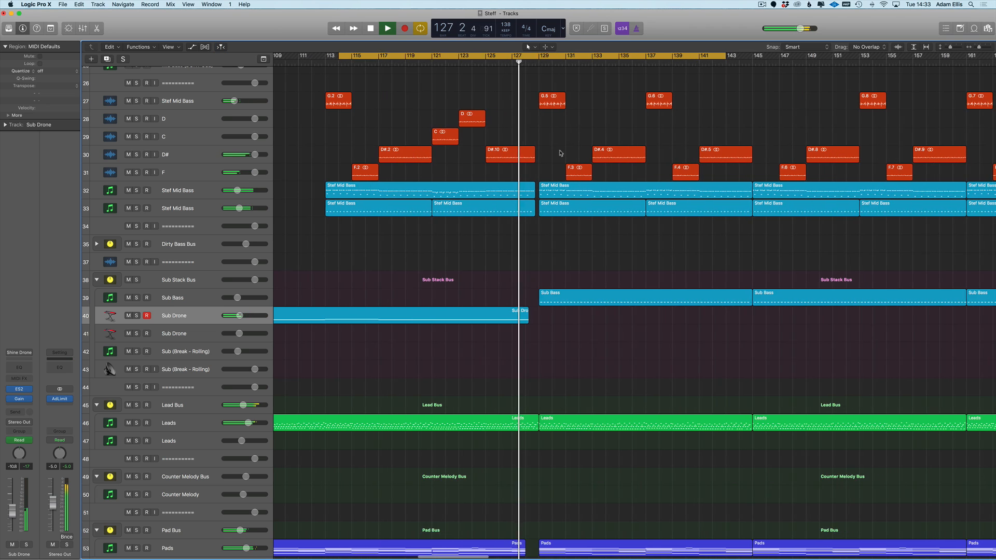
scroll(560, 153, "up", 4)
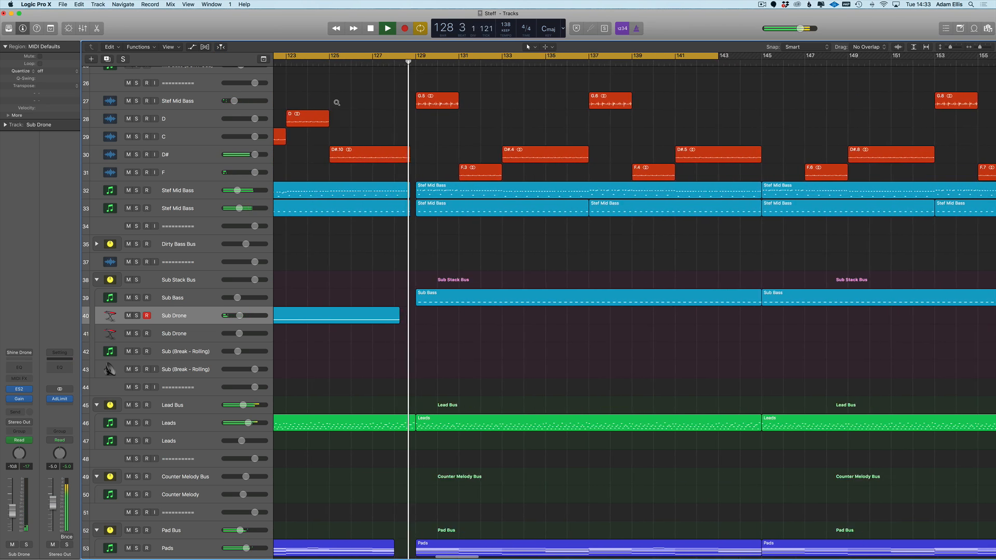
scroll(351, 171, "up", 10)
scroll(363, 218, "up", 2)
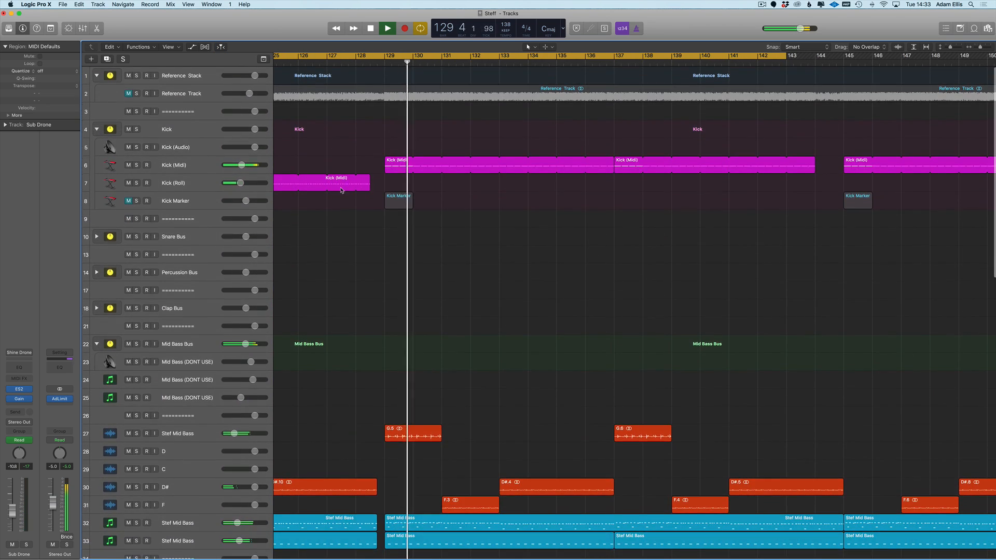
key("space")
- Turn off cycle mode and return the playhead to the start of the song
scroll(420, 199, "left", 5)
scroll(572, 202, "down", 10)
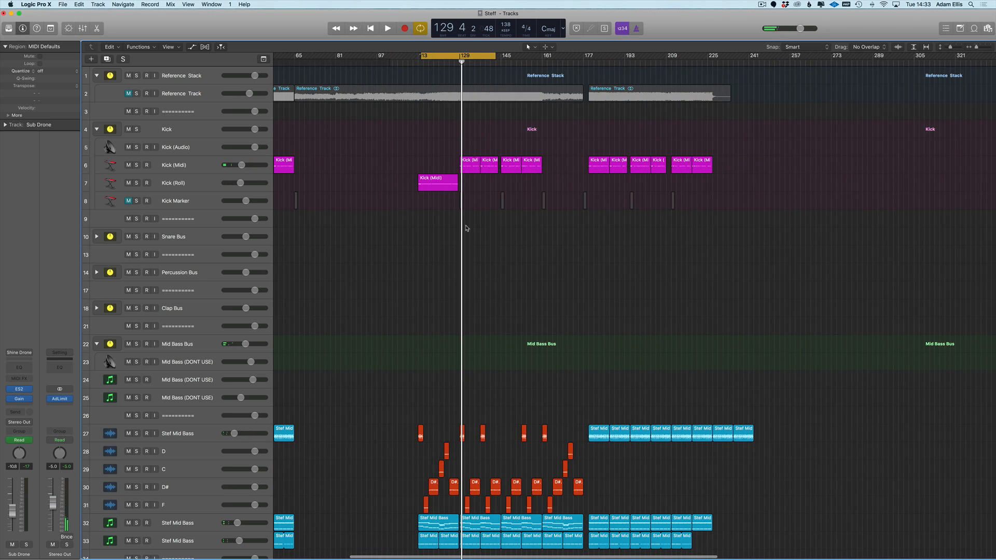
scroll(464, 225, "left", 3)
scroll(462, 220, "down", 2)
key("Return")
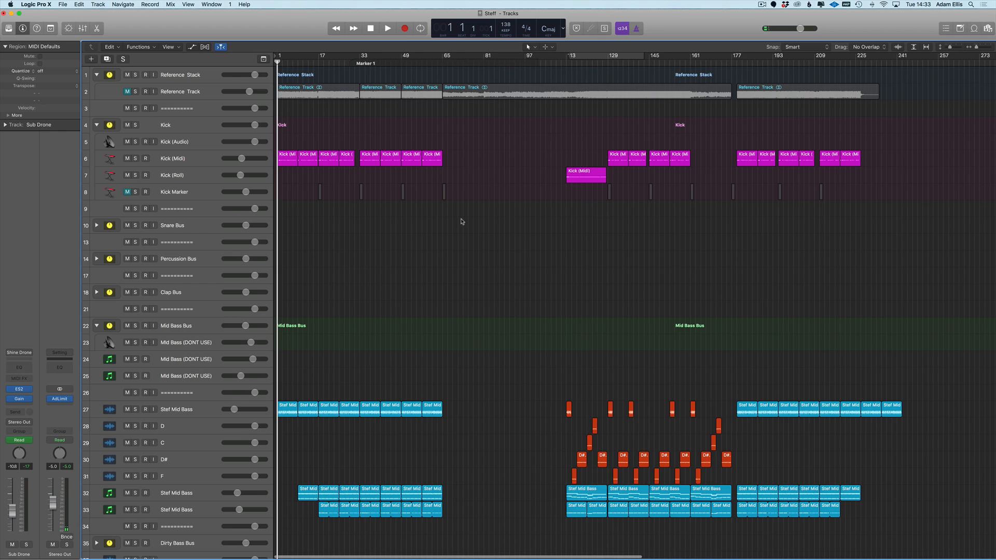
- Delete all audio regions on the Reference Track
scroll(461, 220, "down", 6)
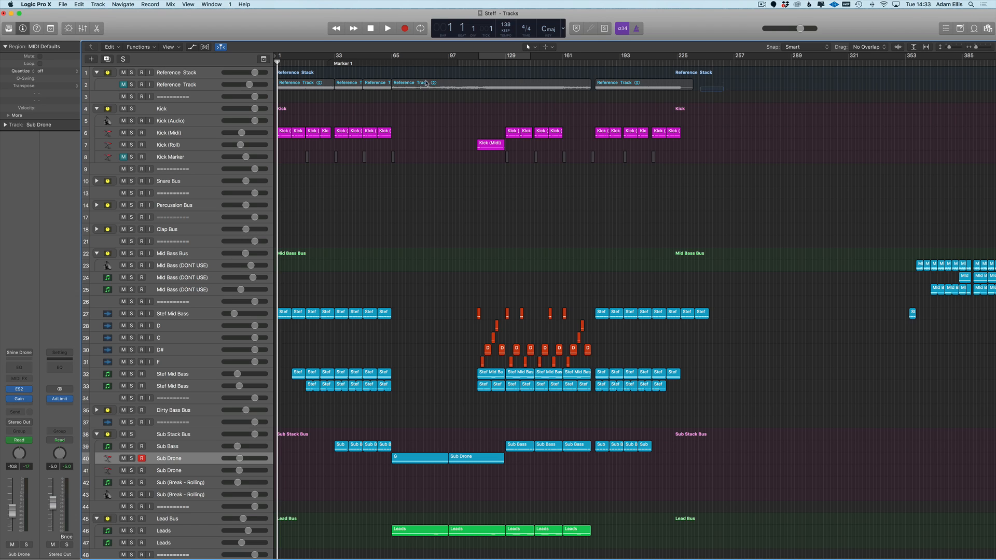
left_click(216, 85)
key("Delete")
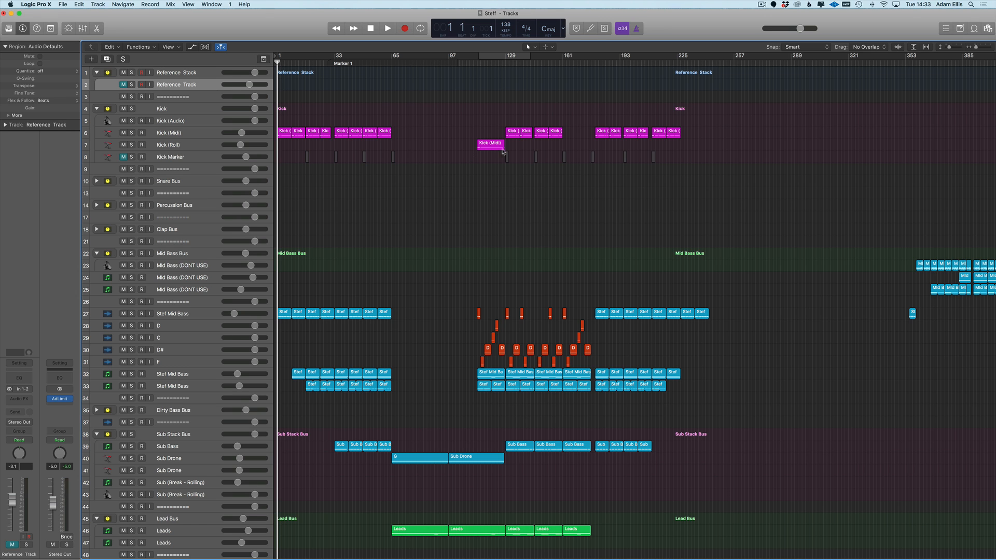
scroll(655, 156, "right", 1)
scroll(638, 153, "left", 1)
scroll(639, 153, "up", 5)
scroll(638, 153, "down", 10)
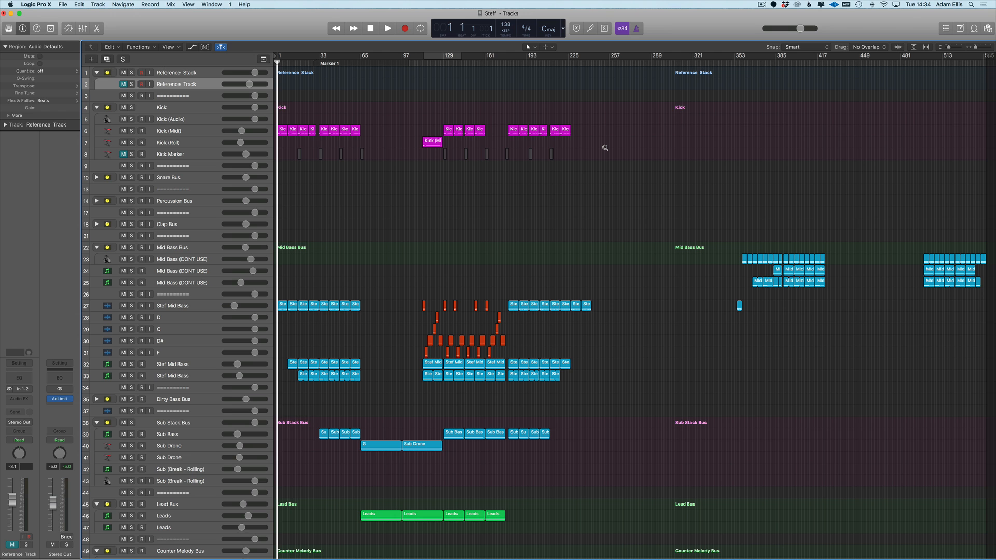
scroll(617, 148, "up", 6)
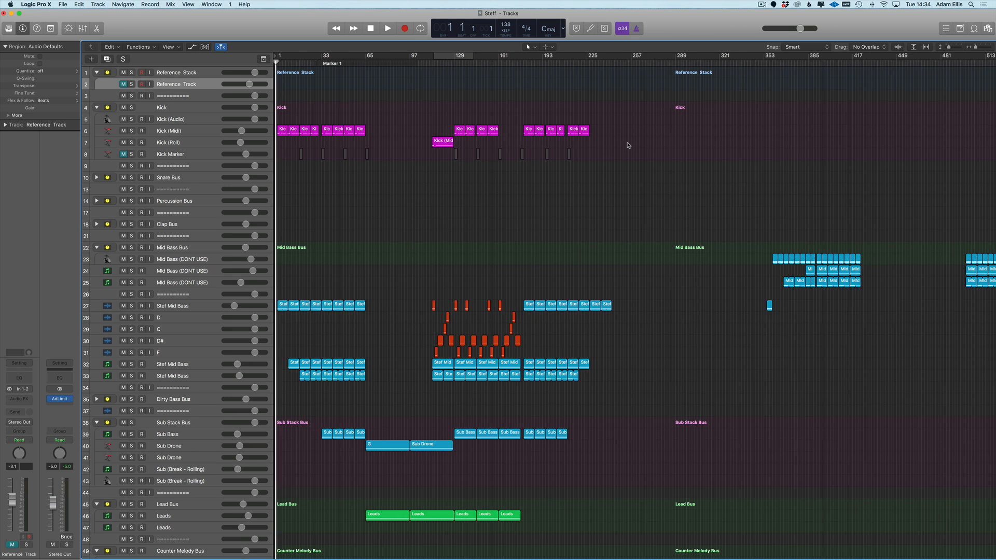
- Switch to Finder and open the private tutorials folder inside Producing (Dropbox)
scroll(601, 176, "down", 3)
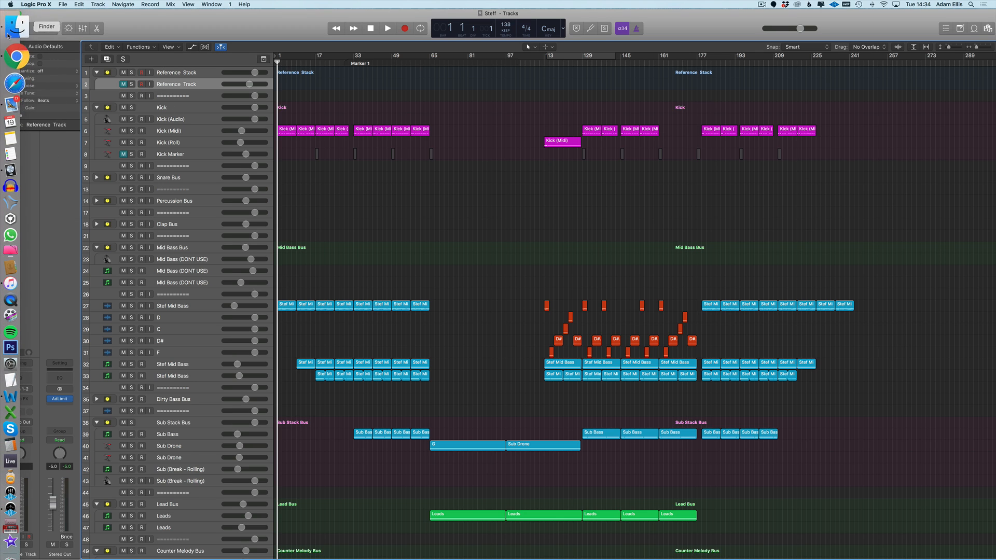
left_click(17, 36)
scroll(389, 308, "down", 2)
left_click(353, 299)
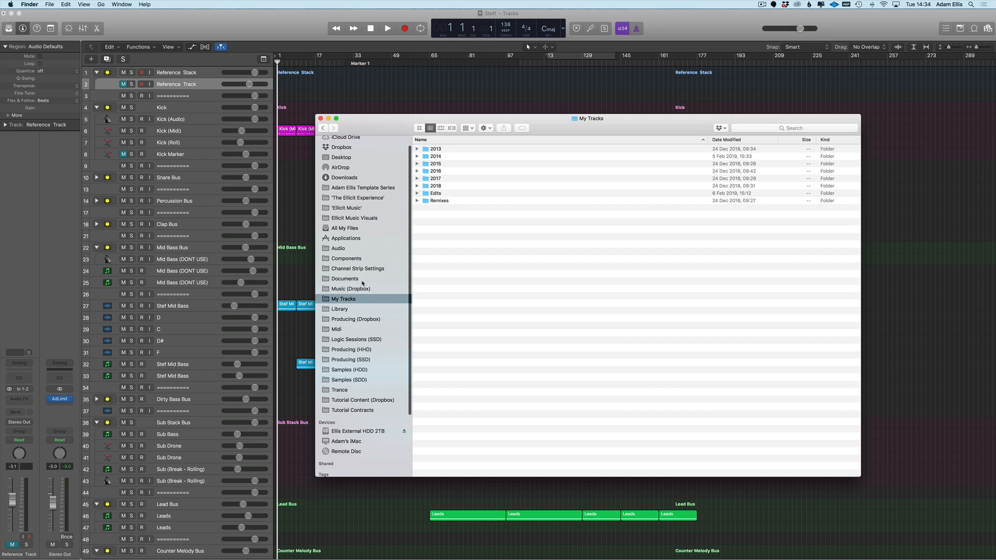
left_click(362, 269)
left_click(355, 319)
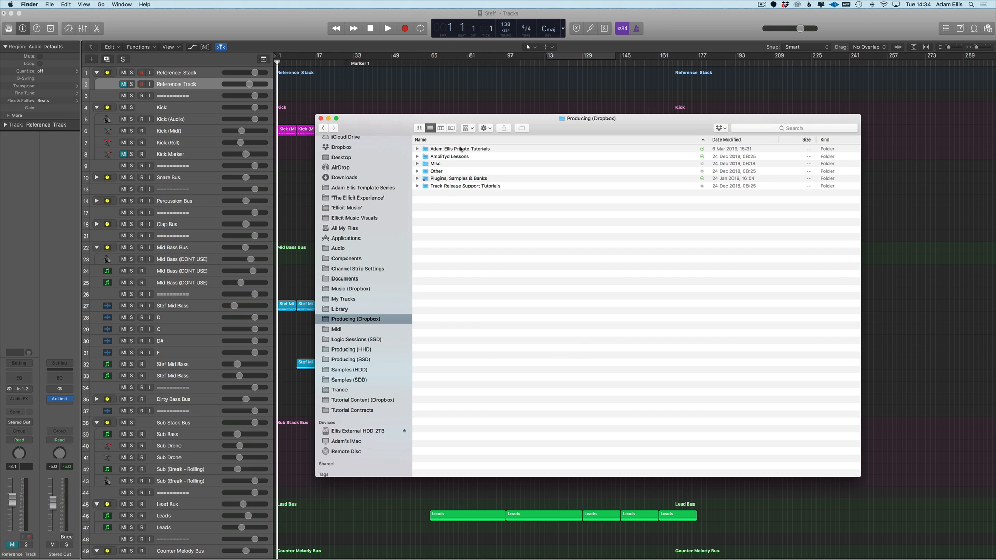
double_click(445, 152)
- Reposition and enlarge the Finder window to view more of the private tutorial videos, and select the listed files
left_click_drag(400, 117, 347, 60)
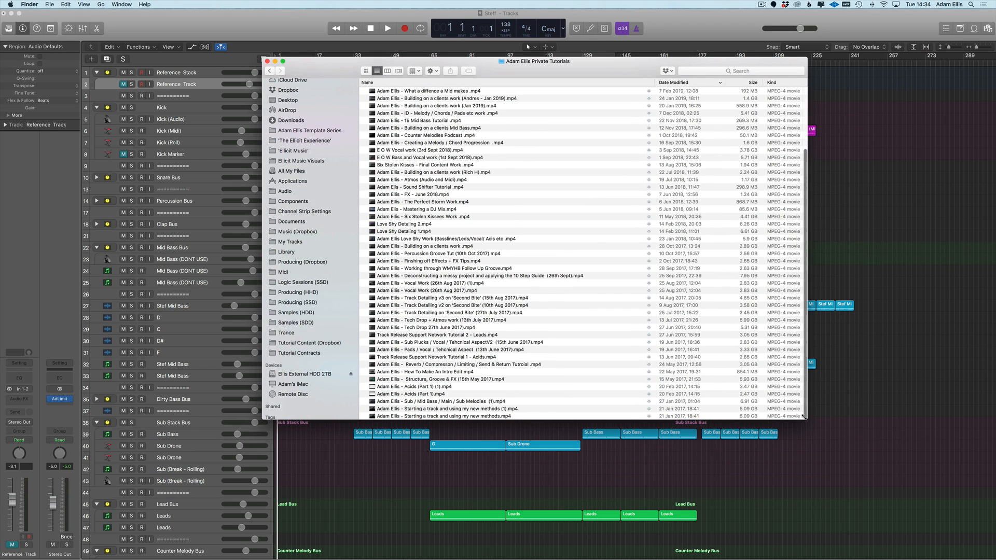
left_click_drag(807, 420, 837, 554)
left_click_drag(402, 529, 316, 78)
- View all items in the Amplifyd Lessons folder and return to Producing (Dropbox)
left_click(270, 70)
double_click(404, 99)
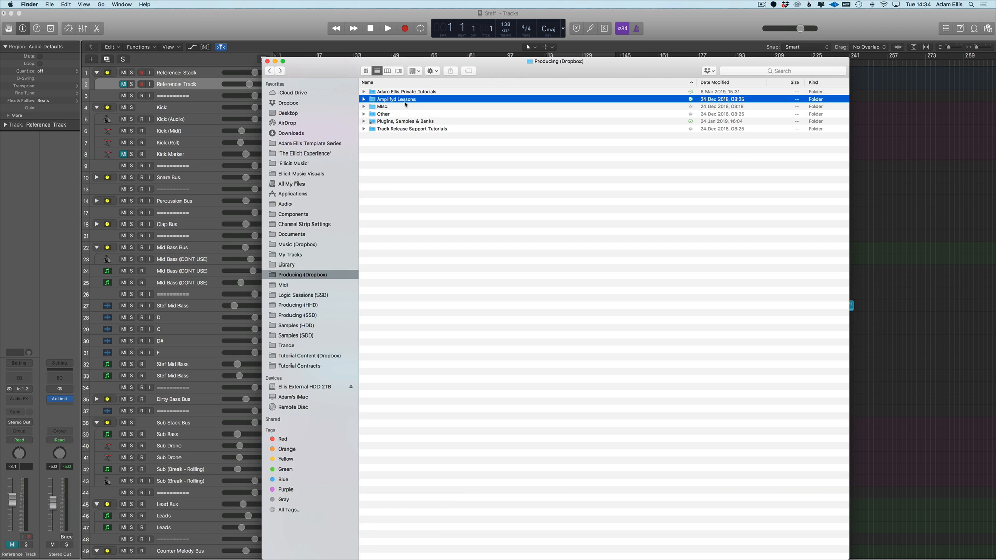
left_click_drag(425, 251, 343, 73)
left_click(269, 70)
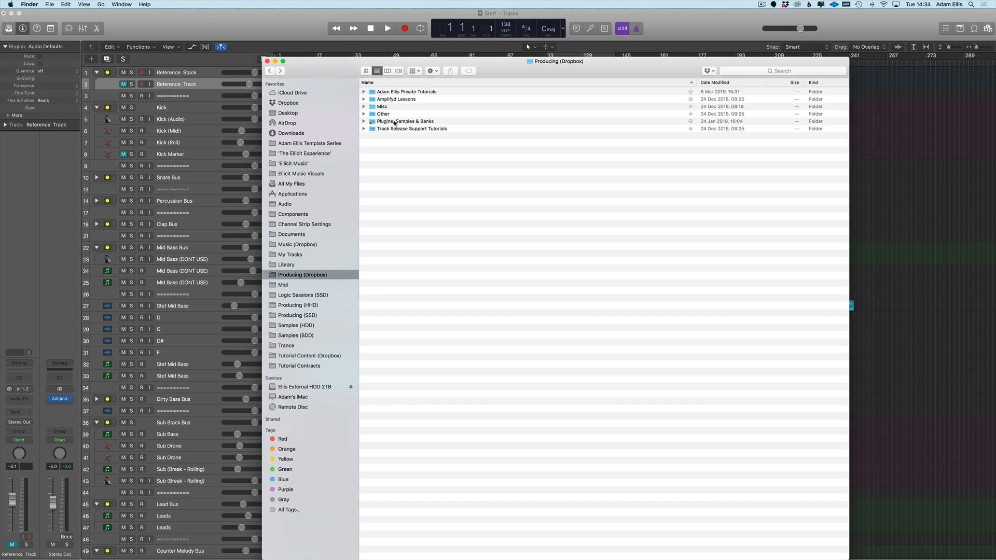
- View the contents of Plugins, Samples & Banks and Track Release Support Tutorials, and close the Finder window
double_click(396, 122)
left_click_drag(396, 129, 374, 52)
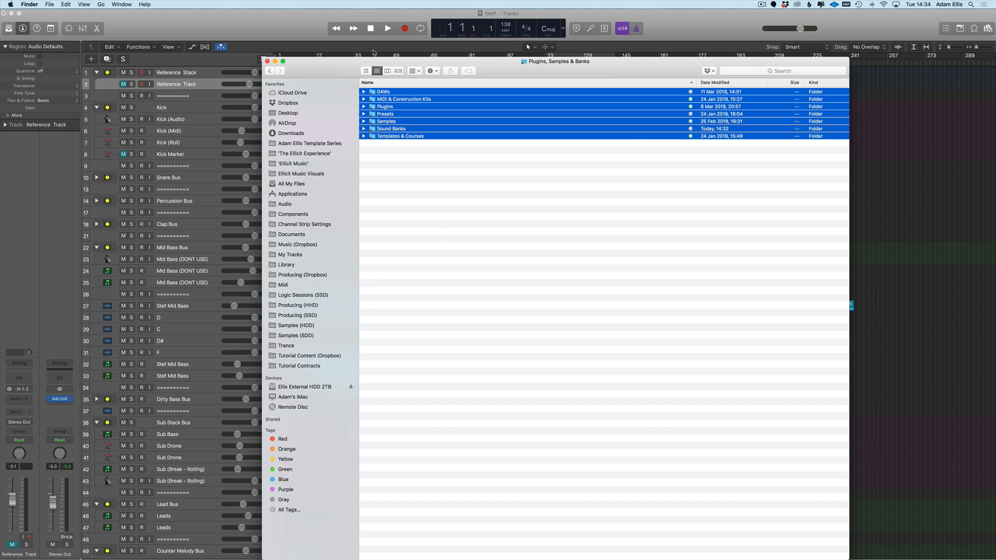
left_click(269, 71)
double_click(400, 128)
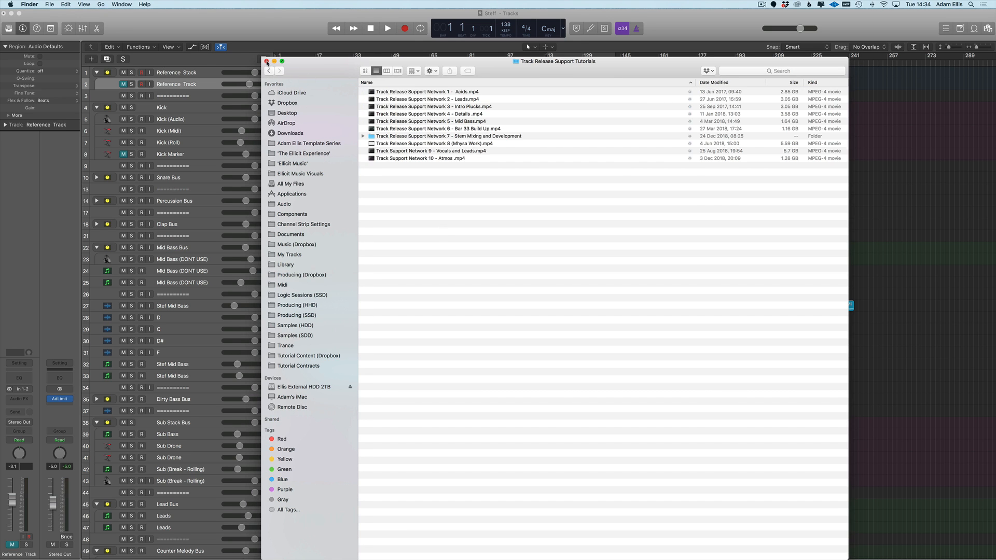
left_click(267, 61)
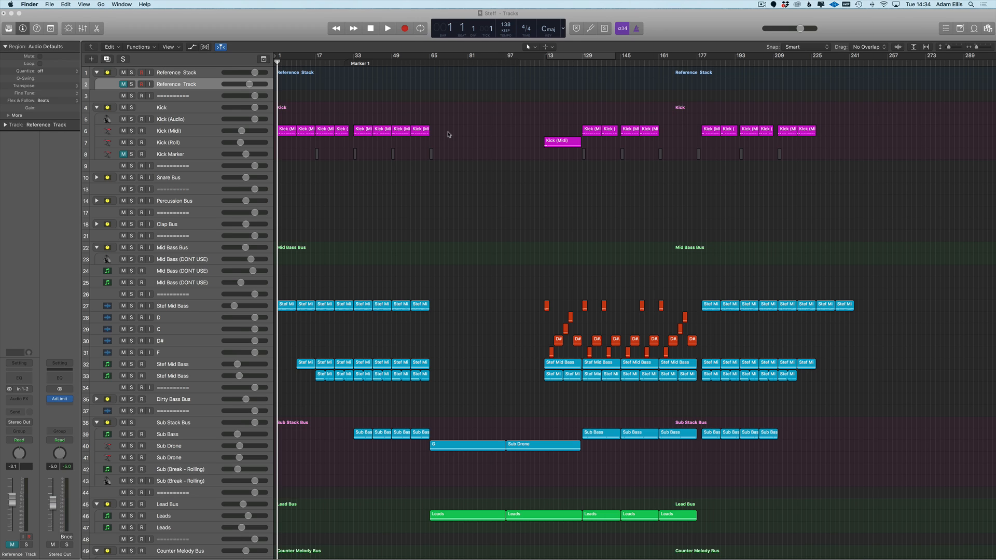